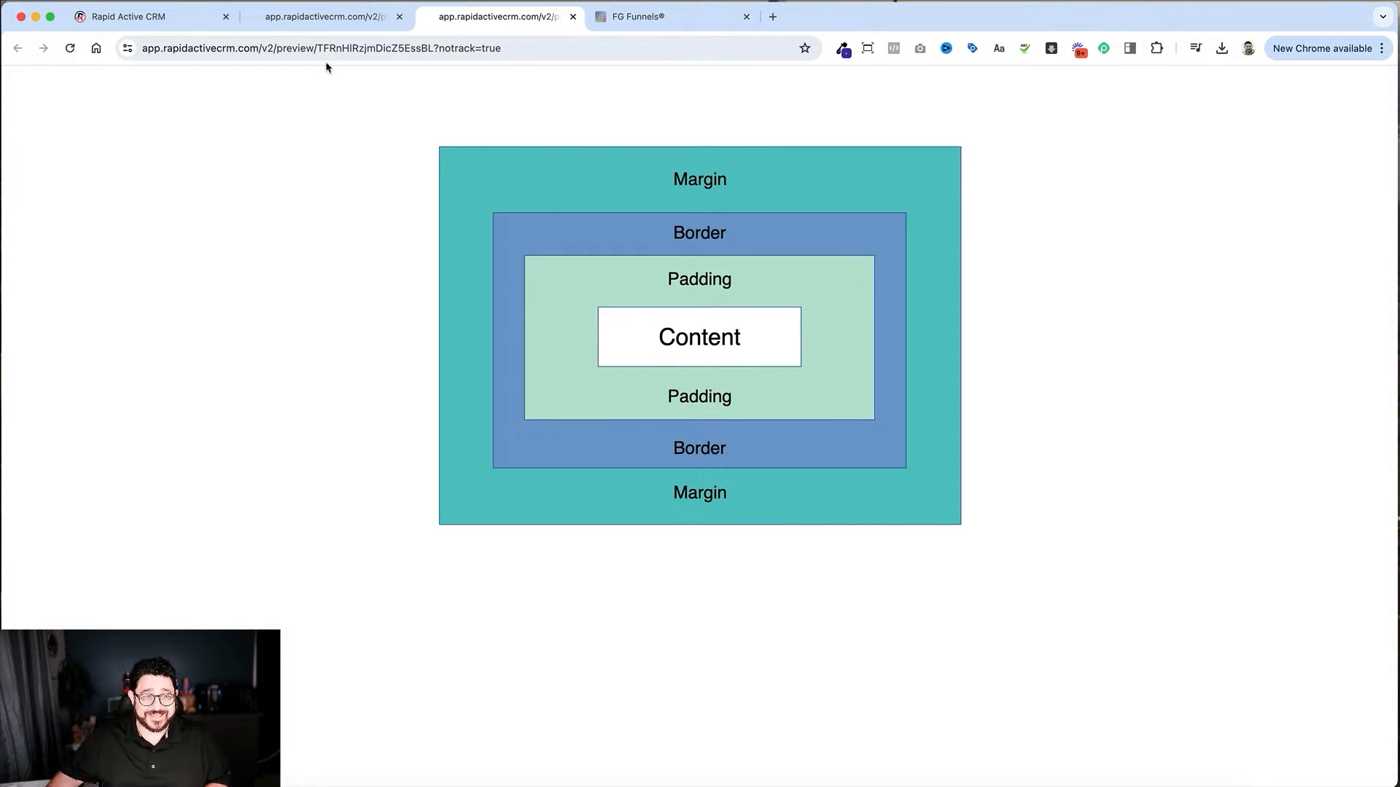
Compare the loaded truck illustration with the box diagram of content, padding, border and margin
click(328, 30)
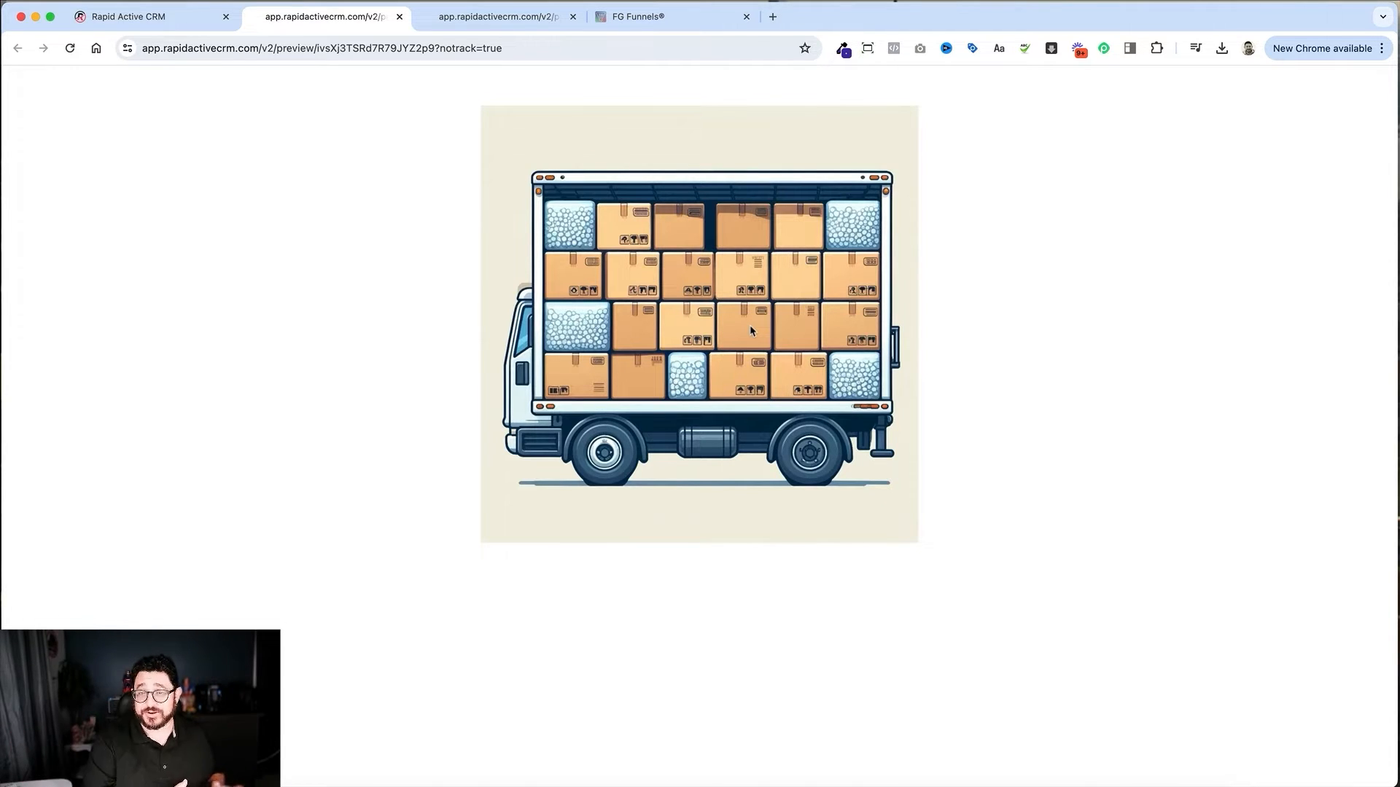
click(487, 21)
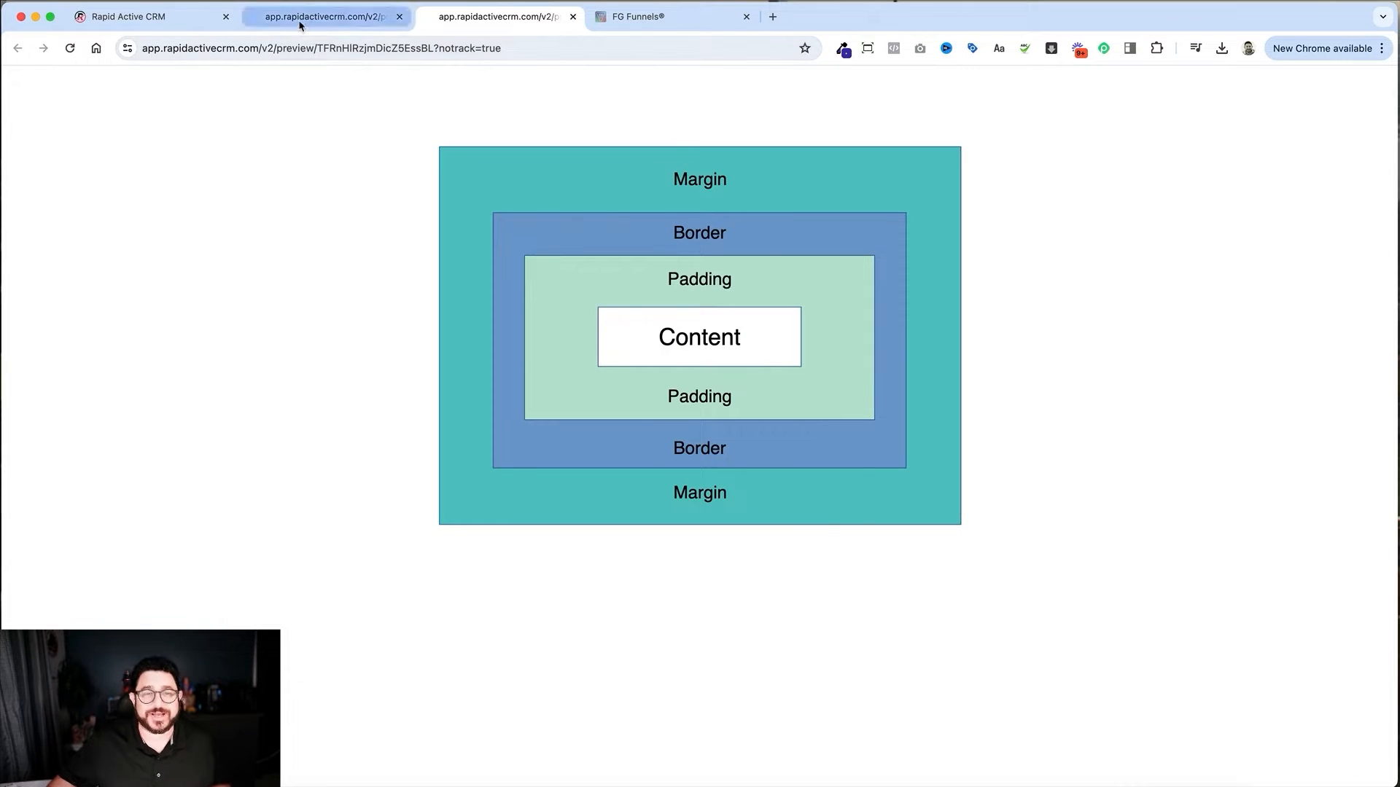
click(299, 20)
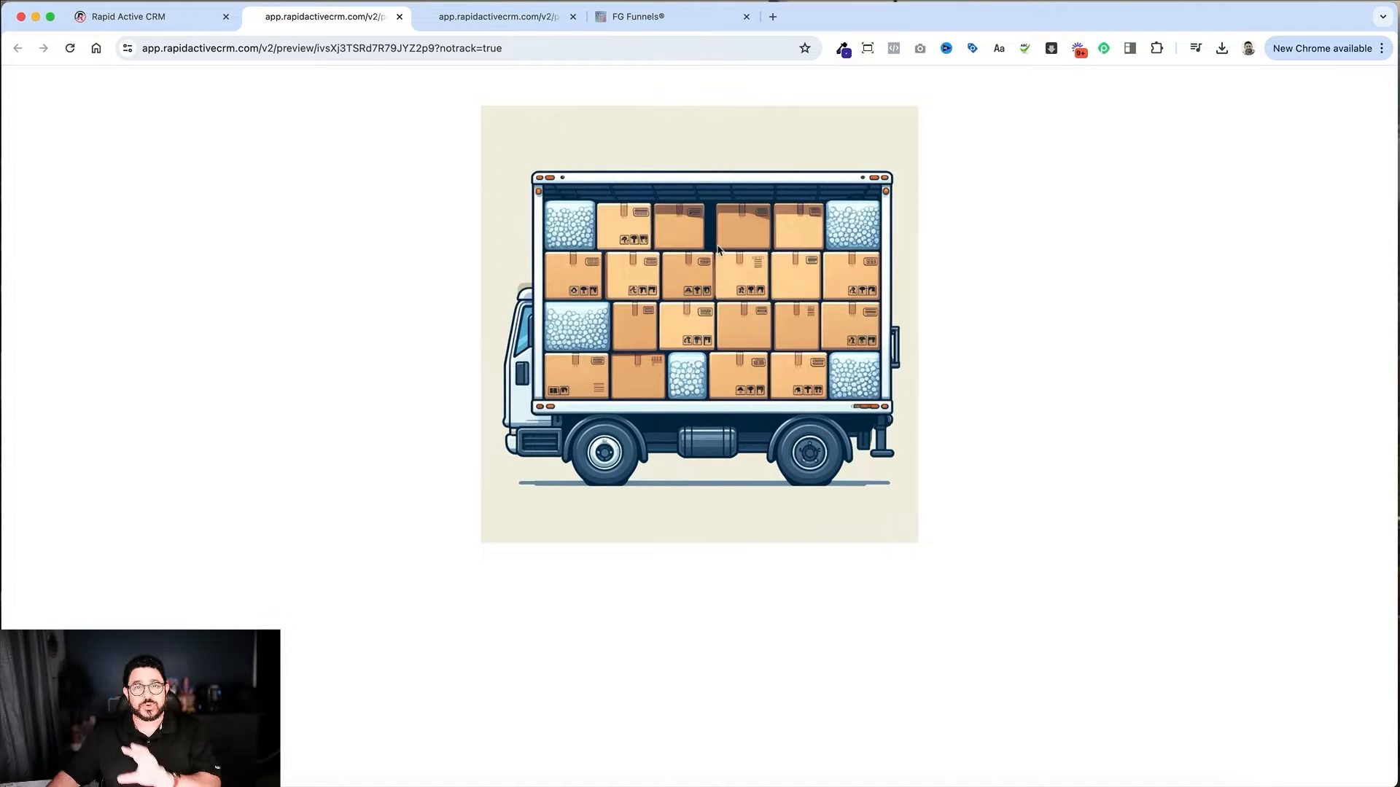
click(452, 26)
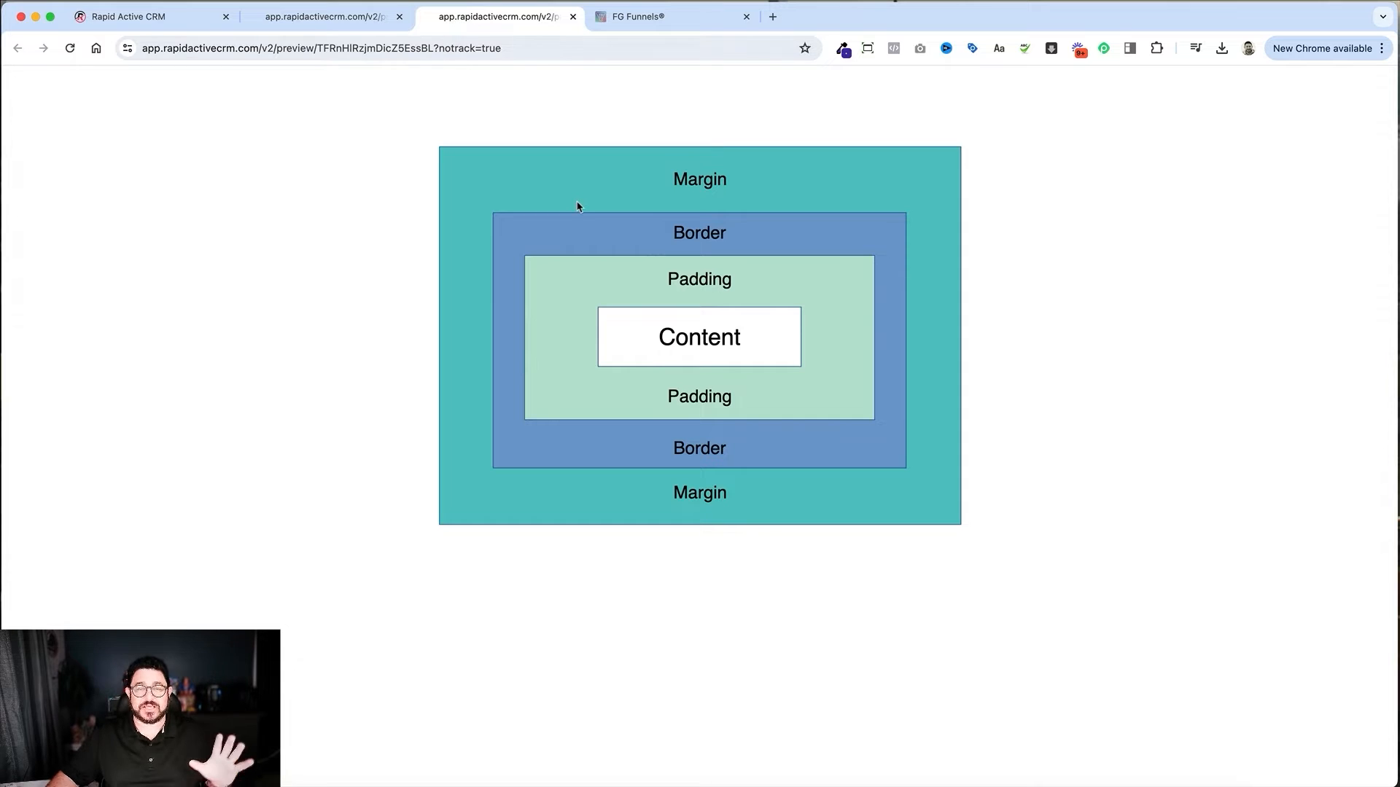
Switch to the page builder and add a new section below the existing photo section
click(181, 14)
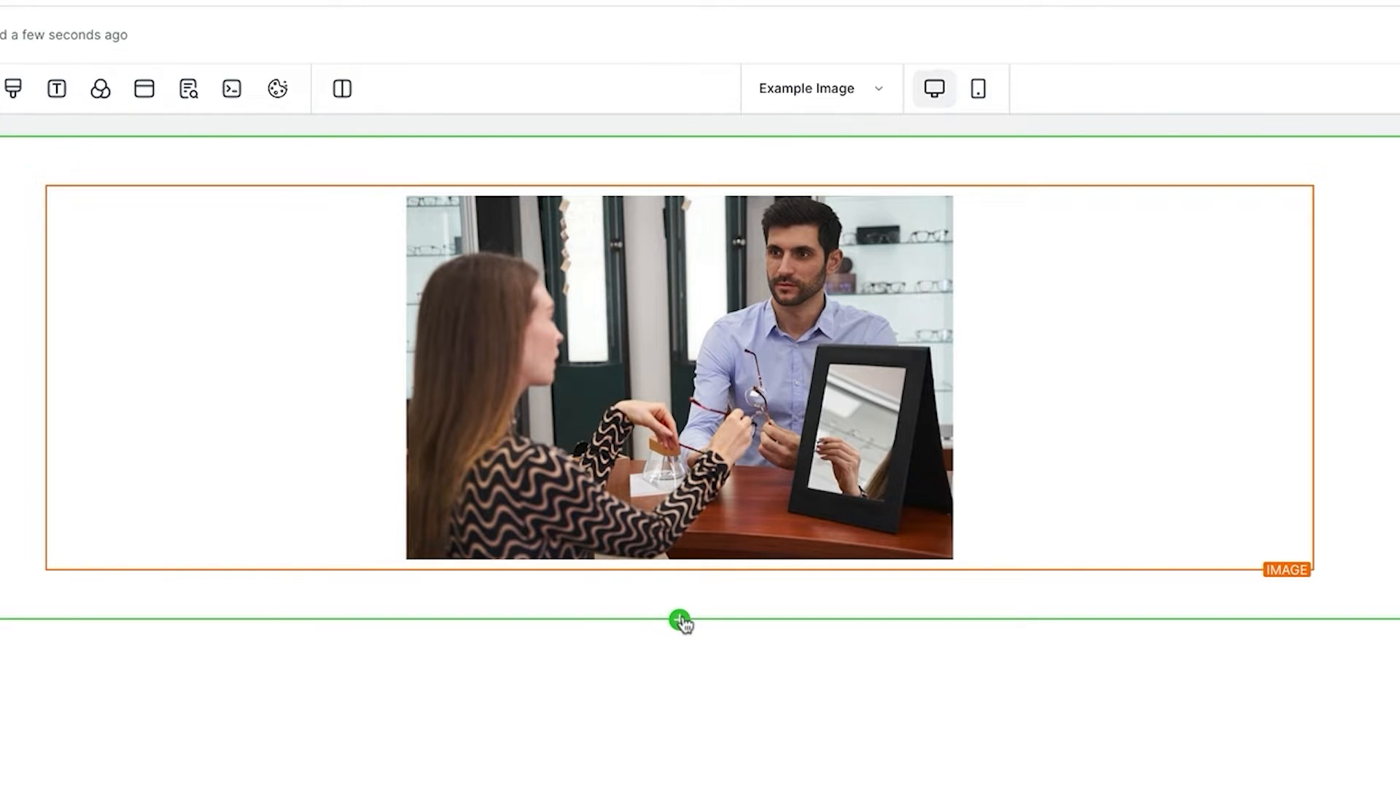
click(679, 621)
drag(103, 234, 469, 609)
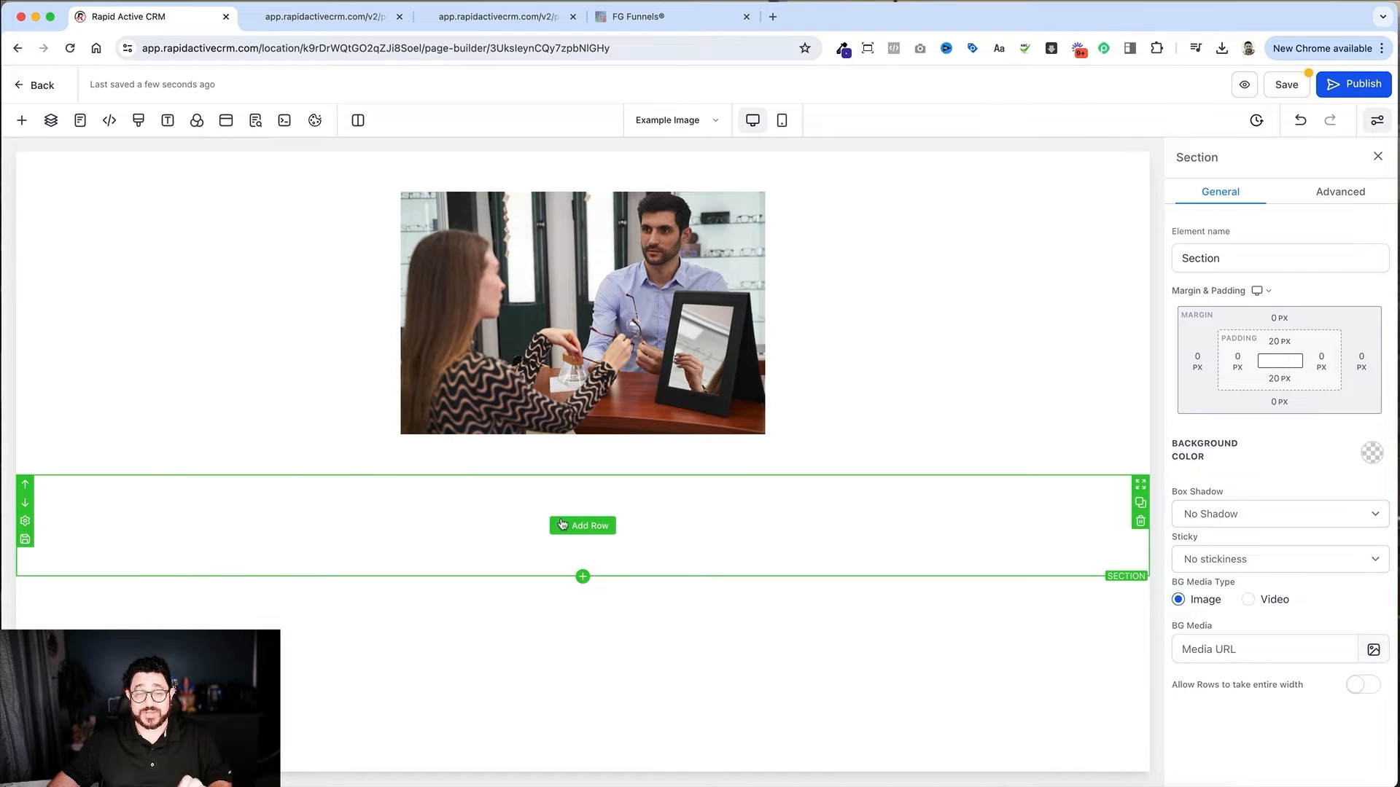
Try a one-column row in the new section, duplicate its column repeatedly, and delete the row
click(563, 525)
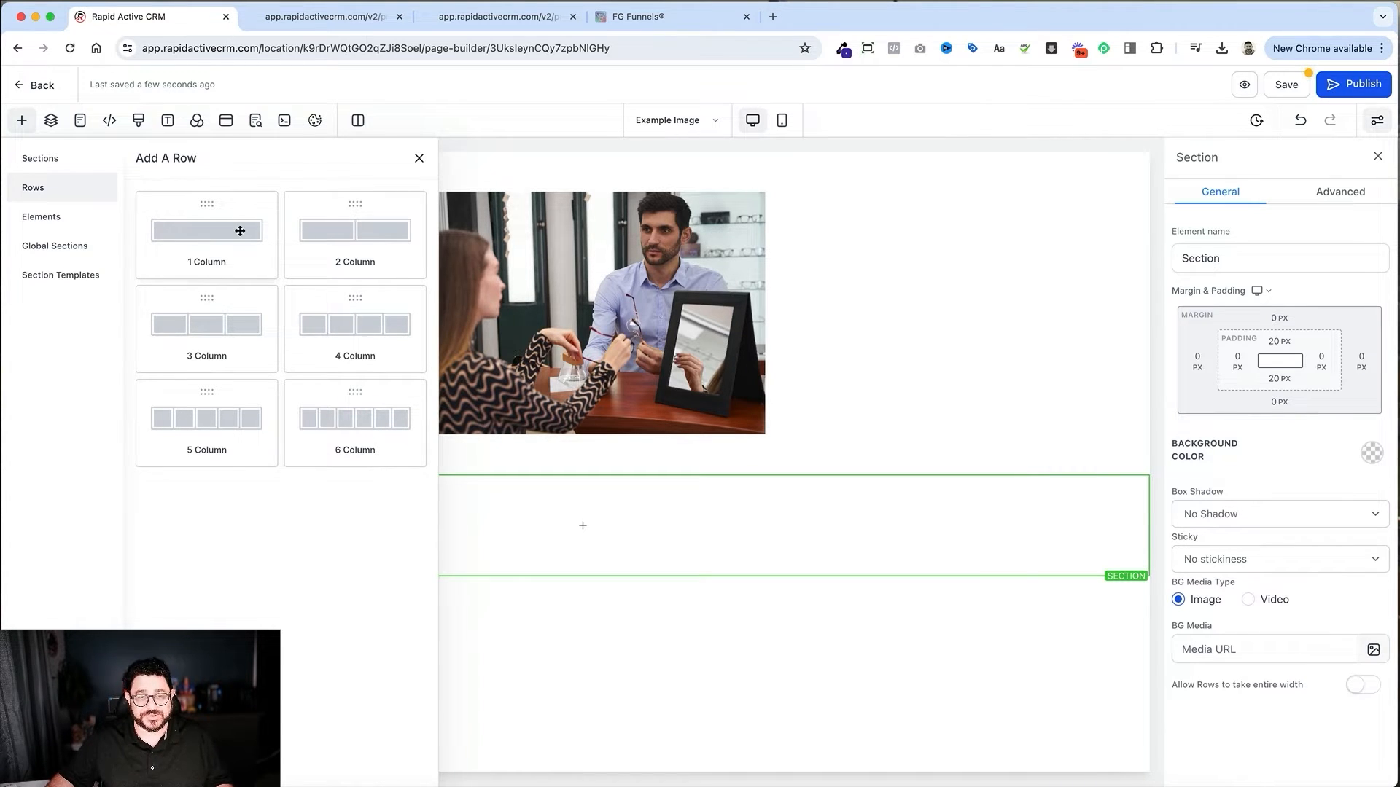
drag(239, 231, 627, 570)
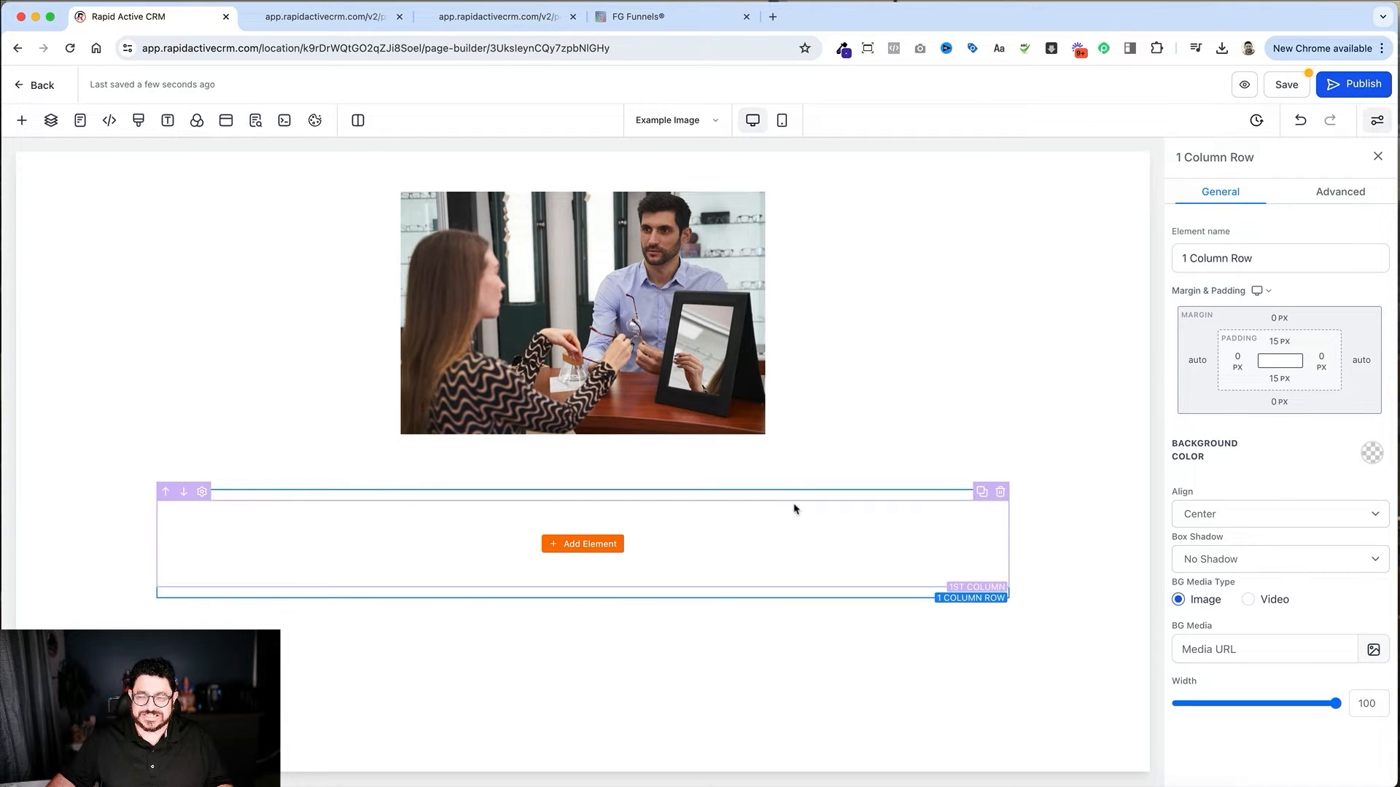
click(982, 493)
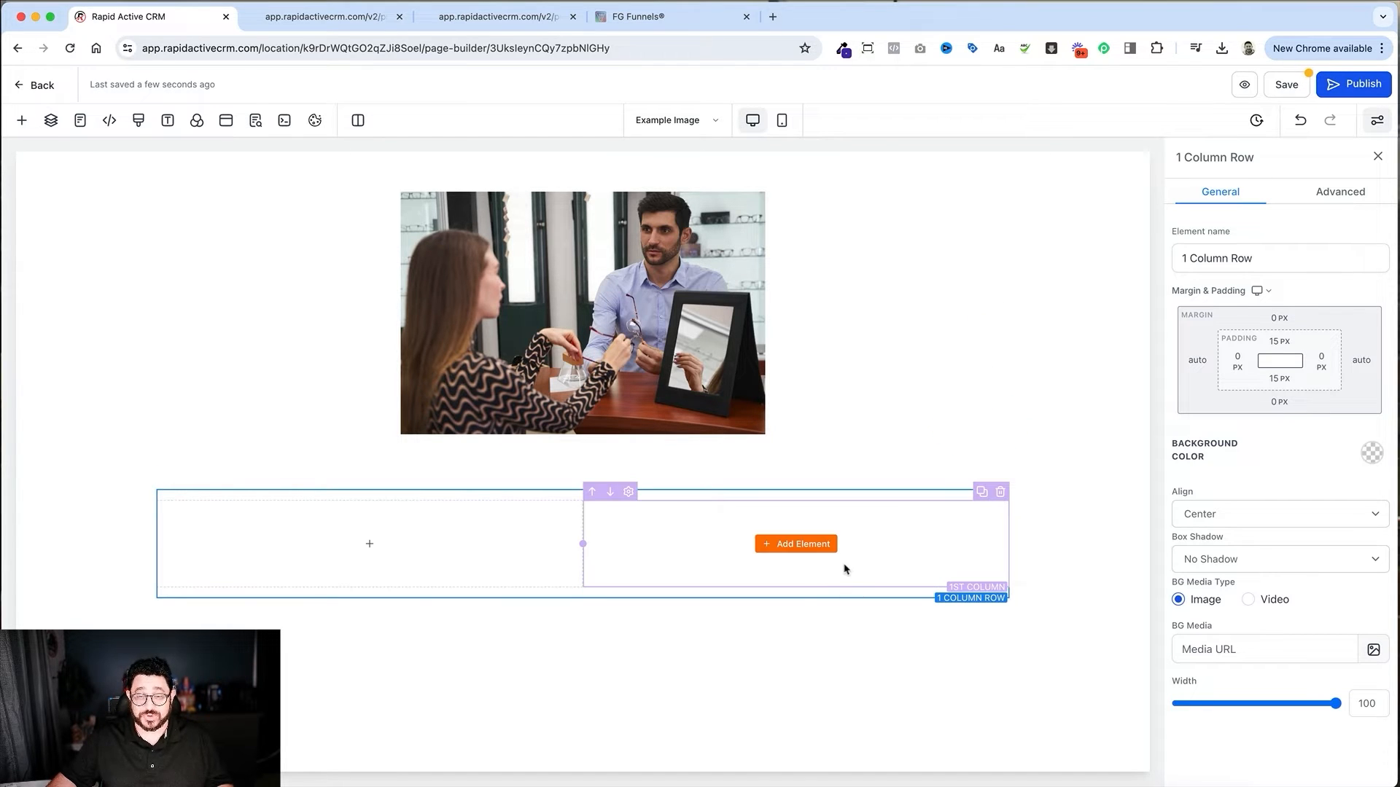
click(981, 493)
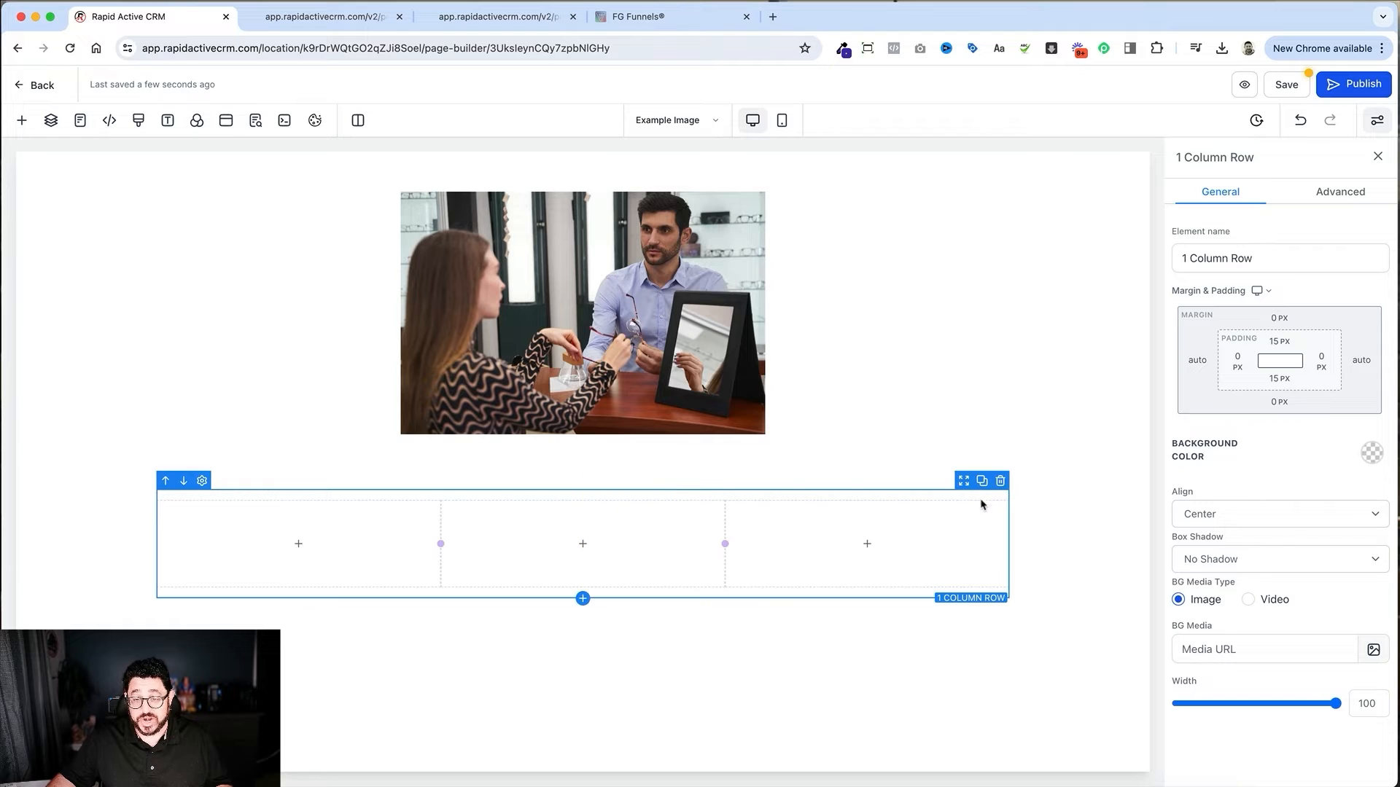
click(981, 493)
click(981, 493)
click(981, 493)
click(981, 493)
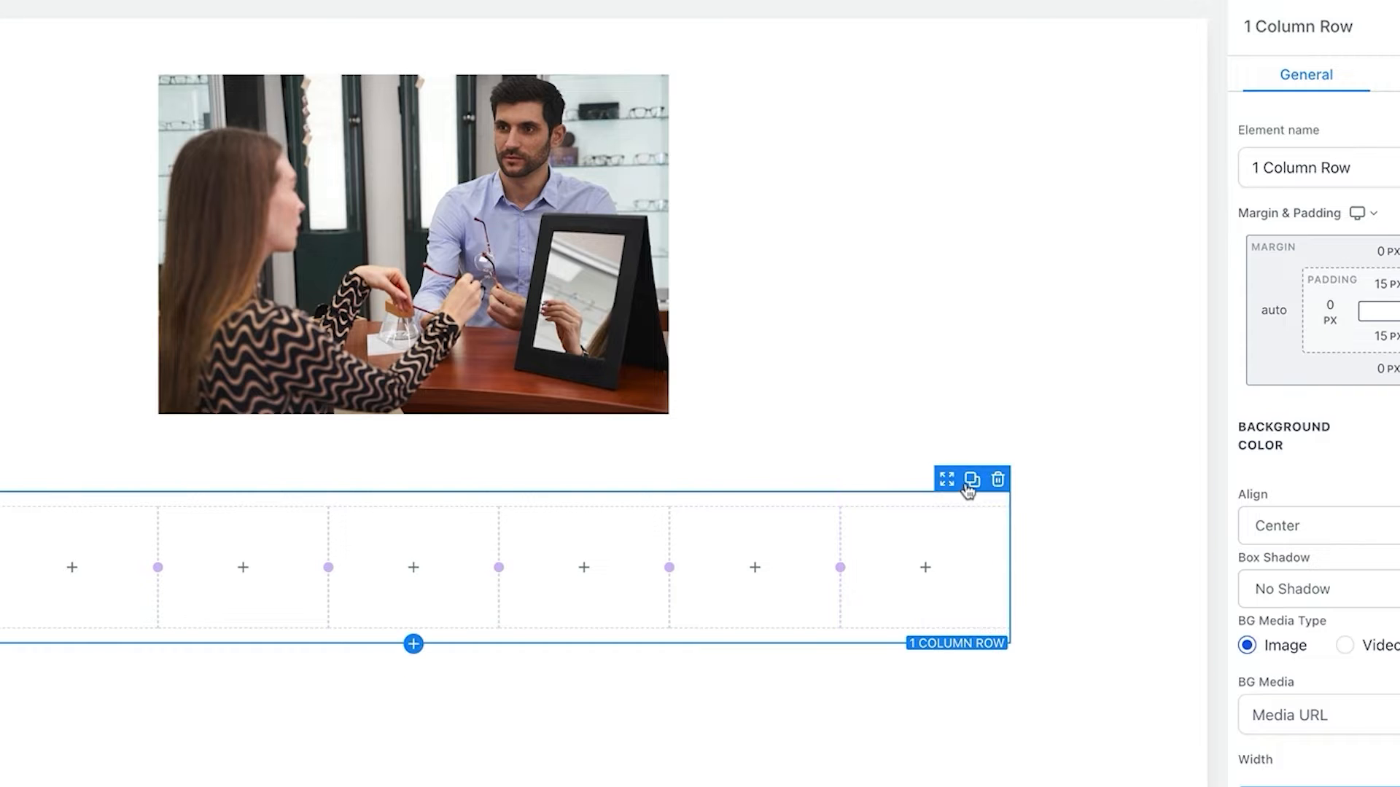
click(998, 479)
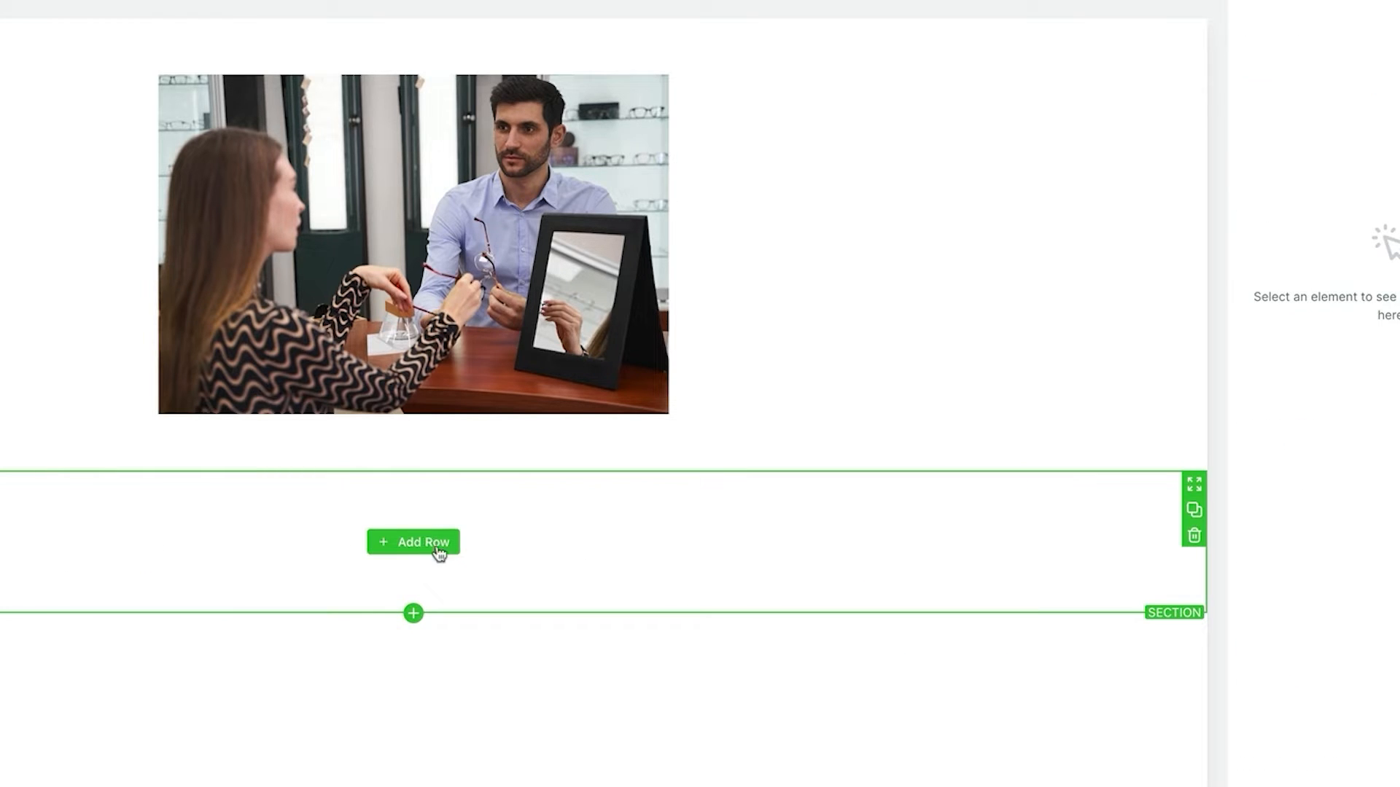
Add a one-column row to the empty section and place an image element in it
click(431, 540)
click(219, 247)
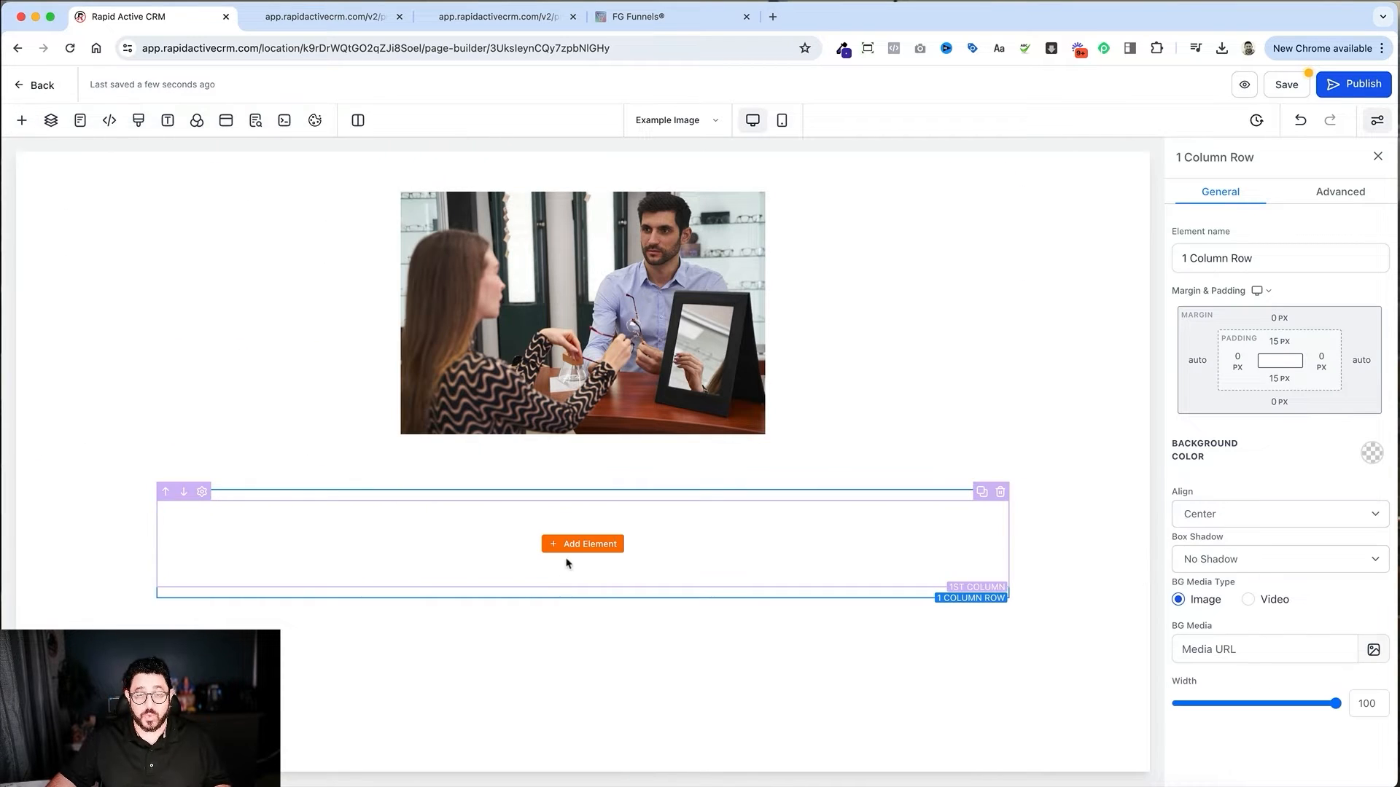
click(573, 547)
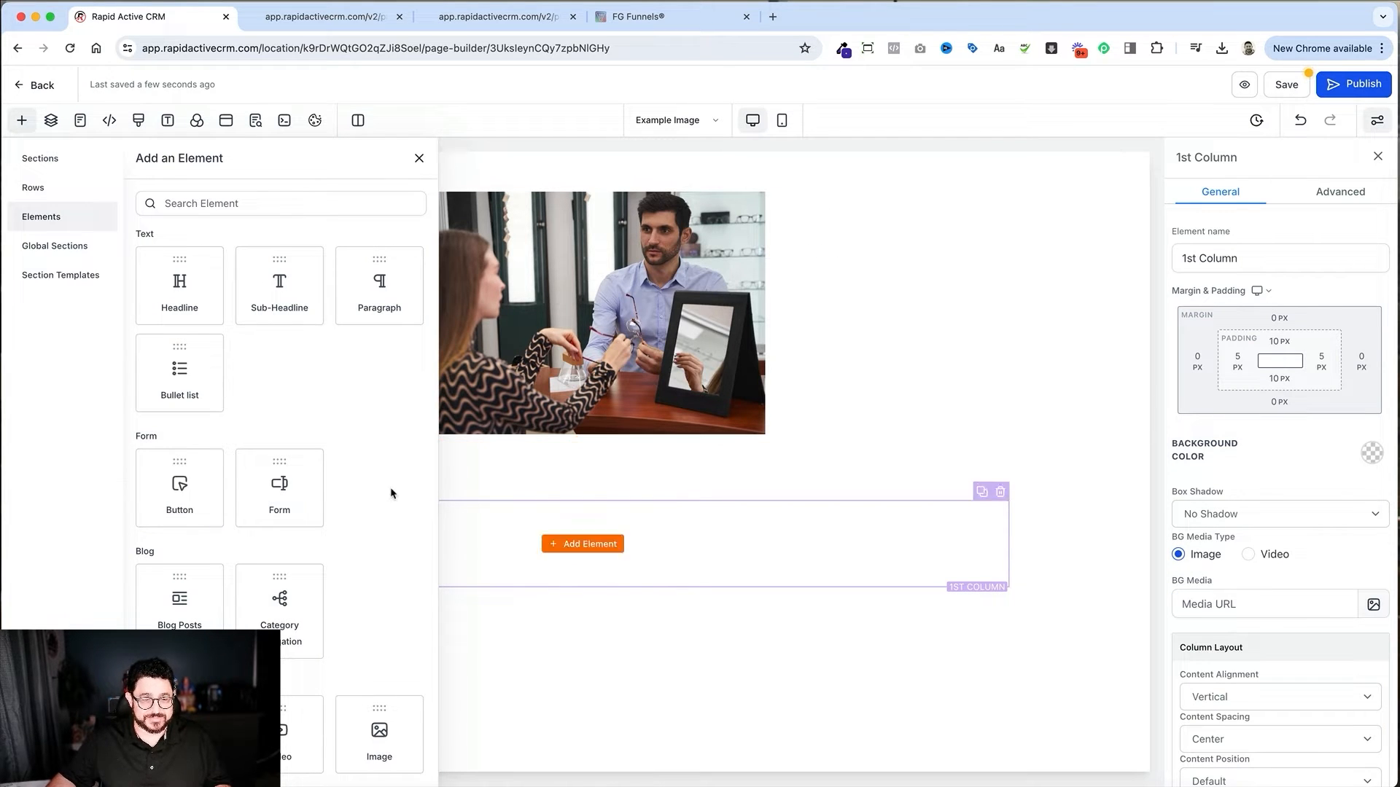
click(398, 711)
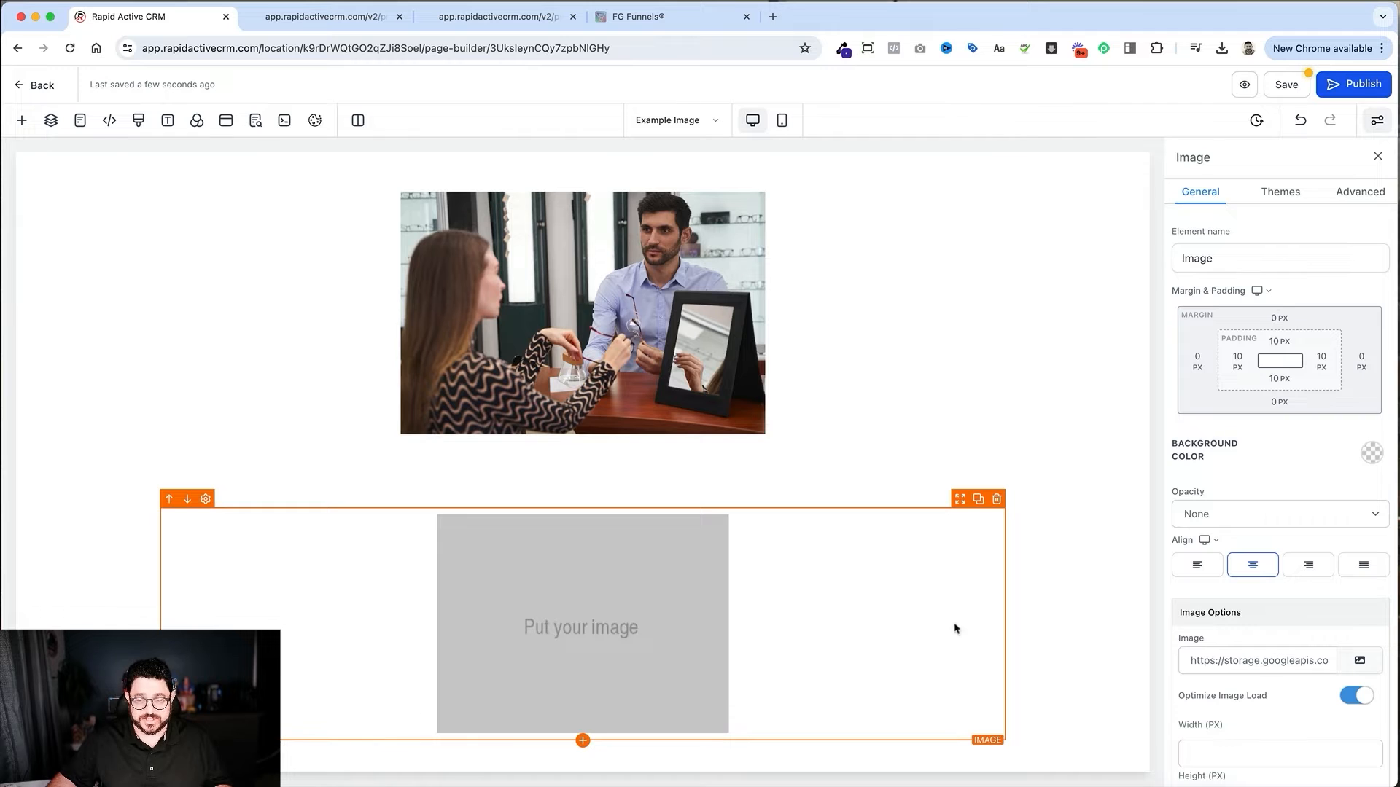
Fill the image placeholder with the eyeglass shop photo from the media library
click(1357, 659)
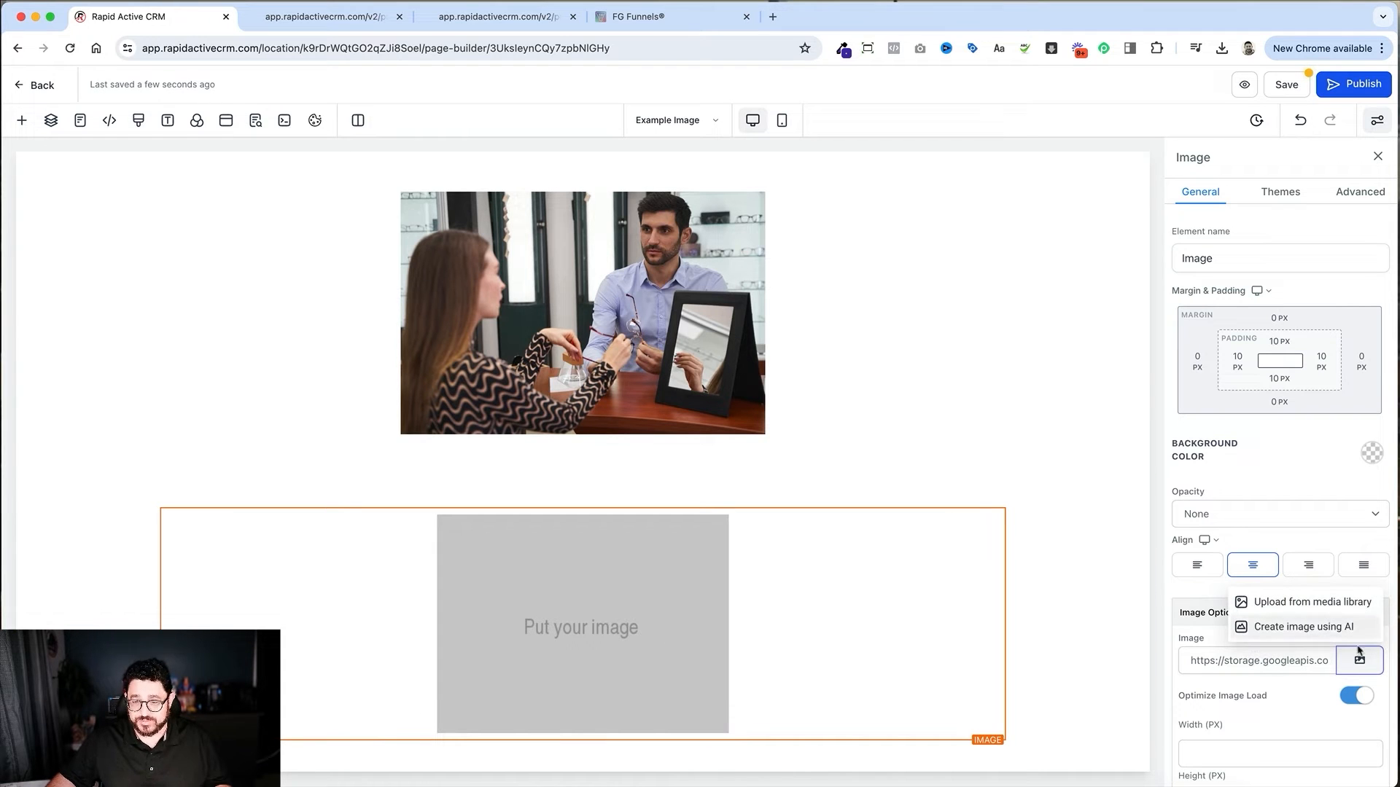
click(1345, 611)
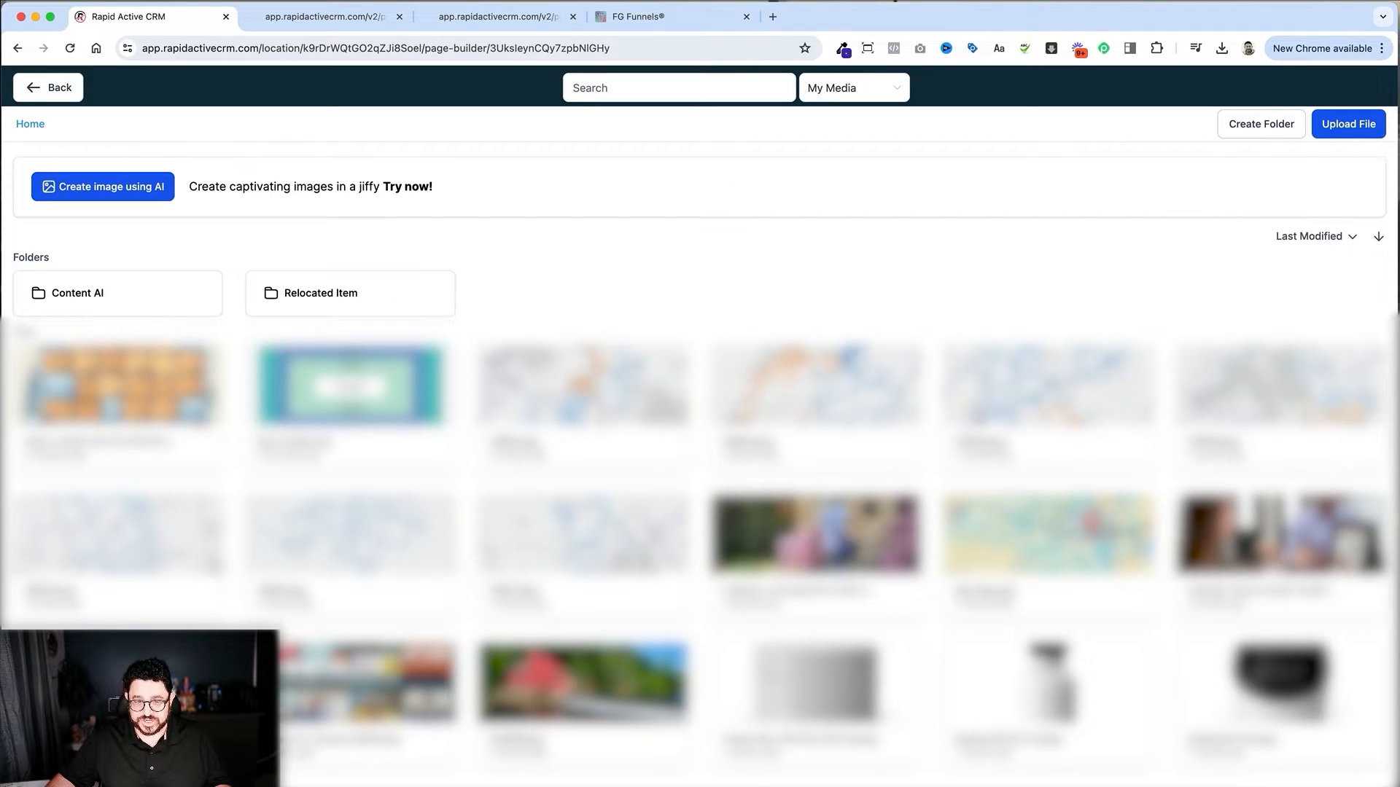
click(762, 554)
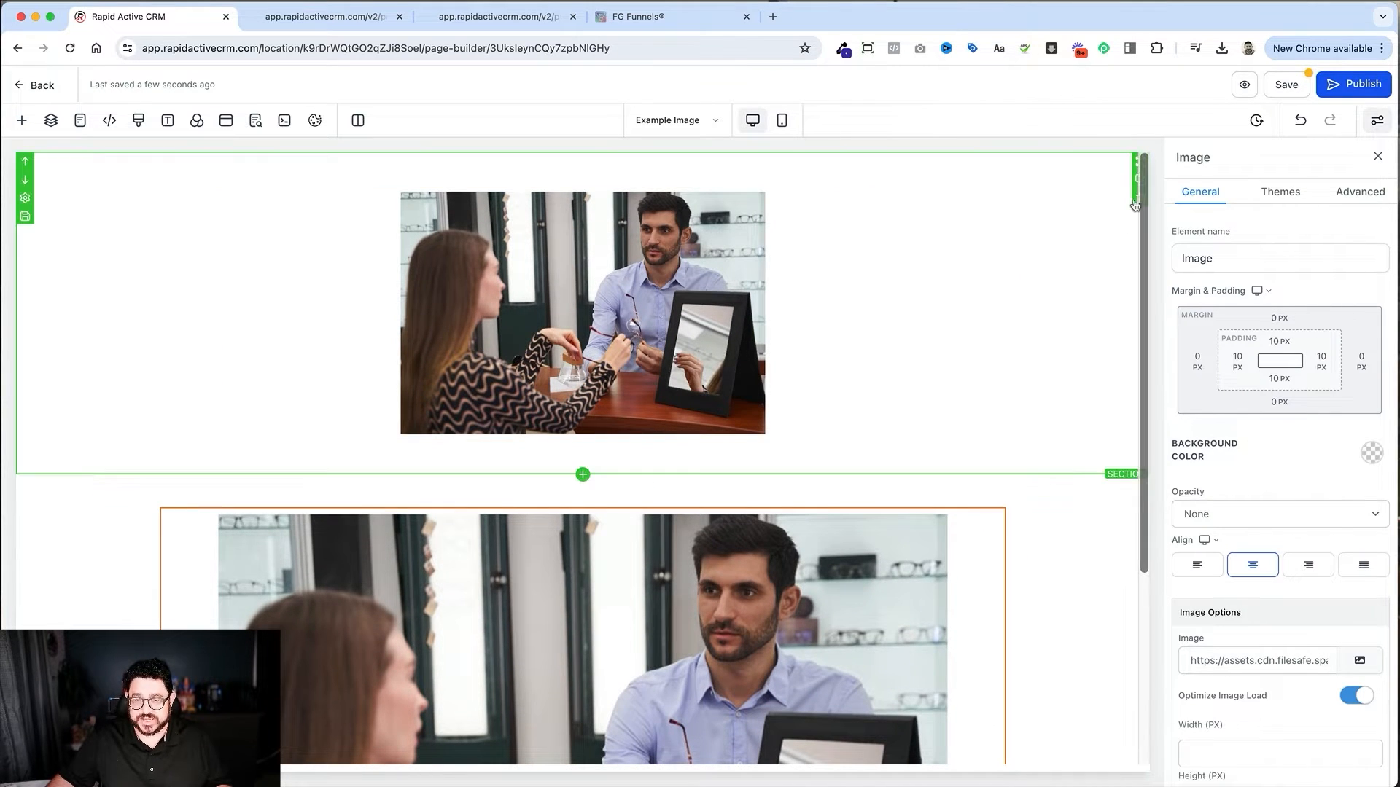
Set the new image's width to 600 px
scroll(1115, 335, down, 5)
click(1237, 748)
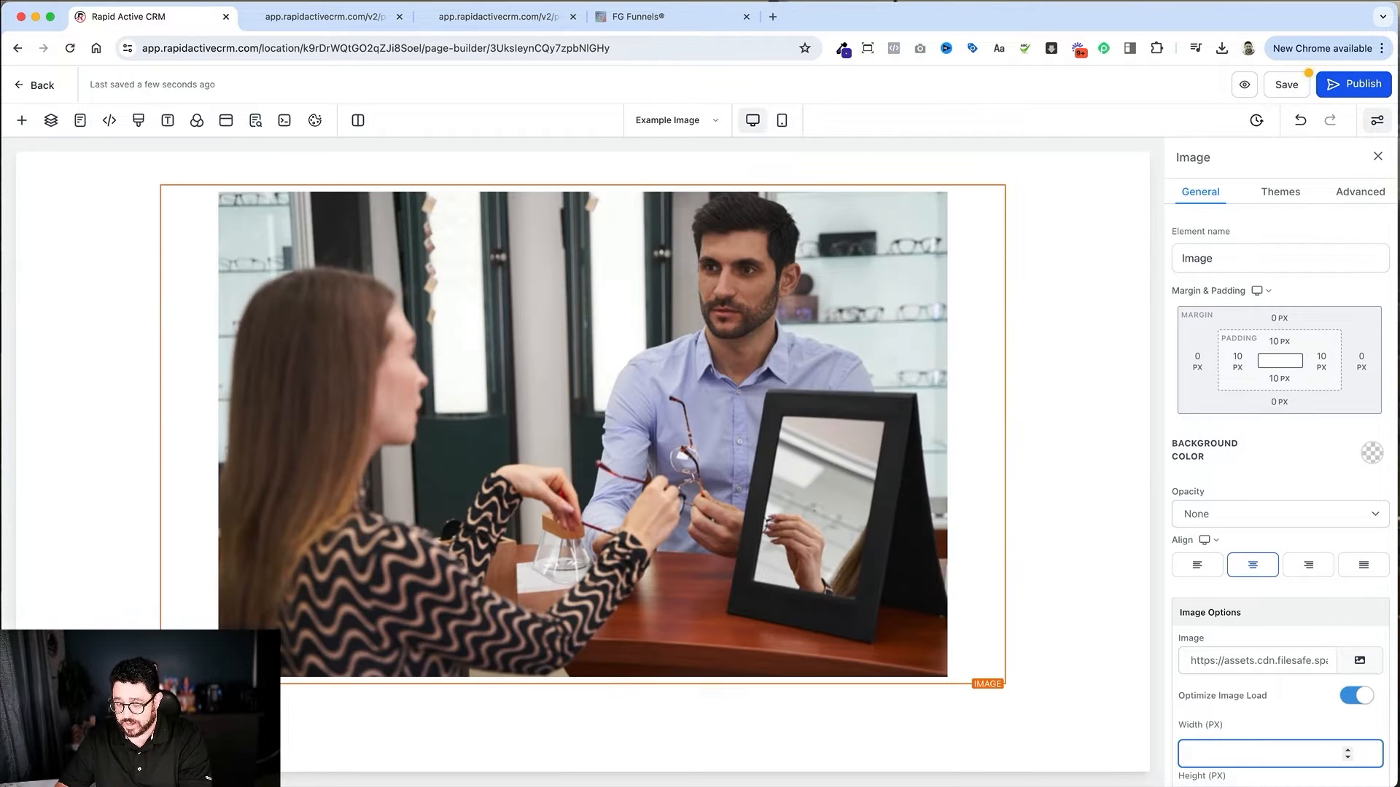
text(600)
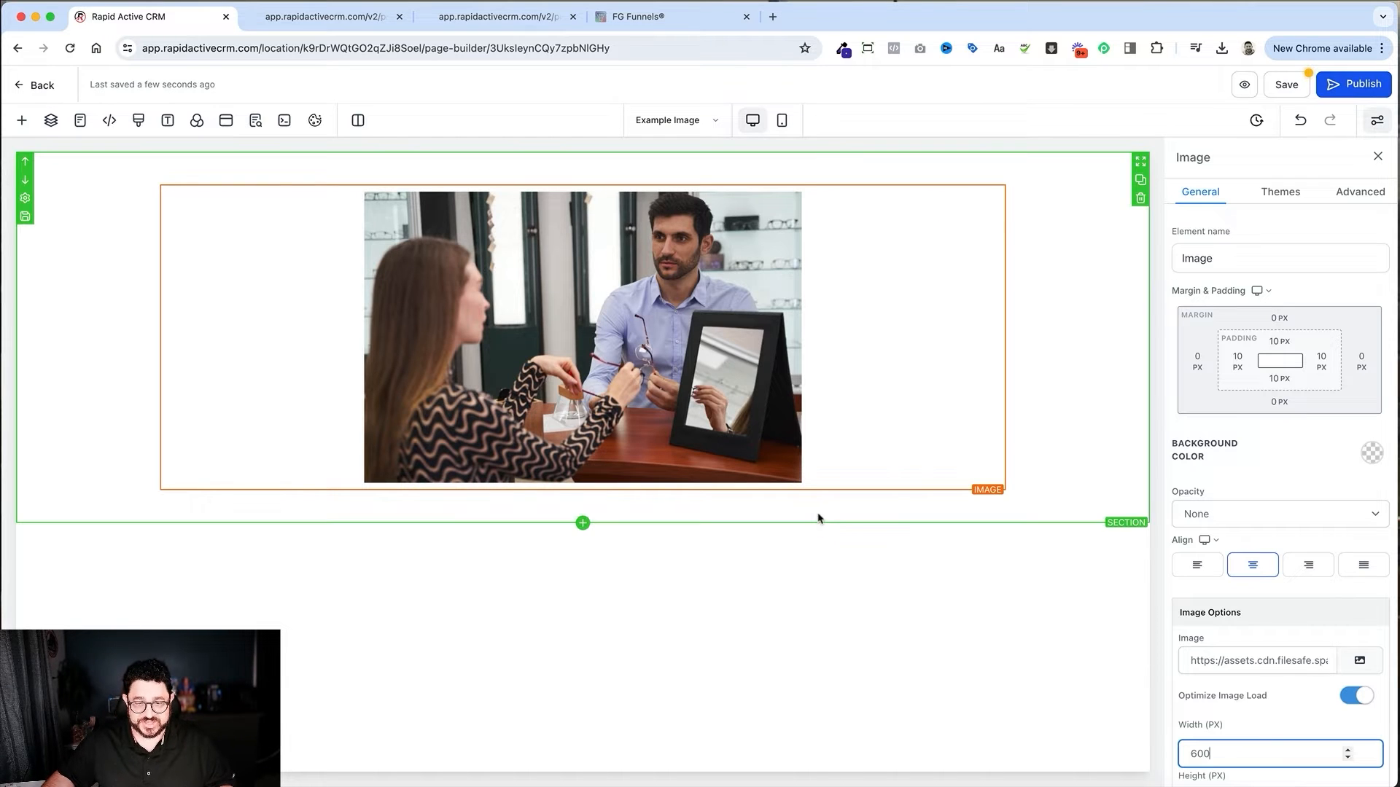
Select the section and the column around the image in turn to examine their spacing settings
click(817, 518)
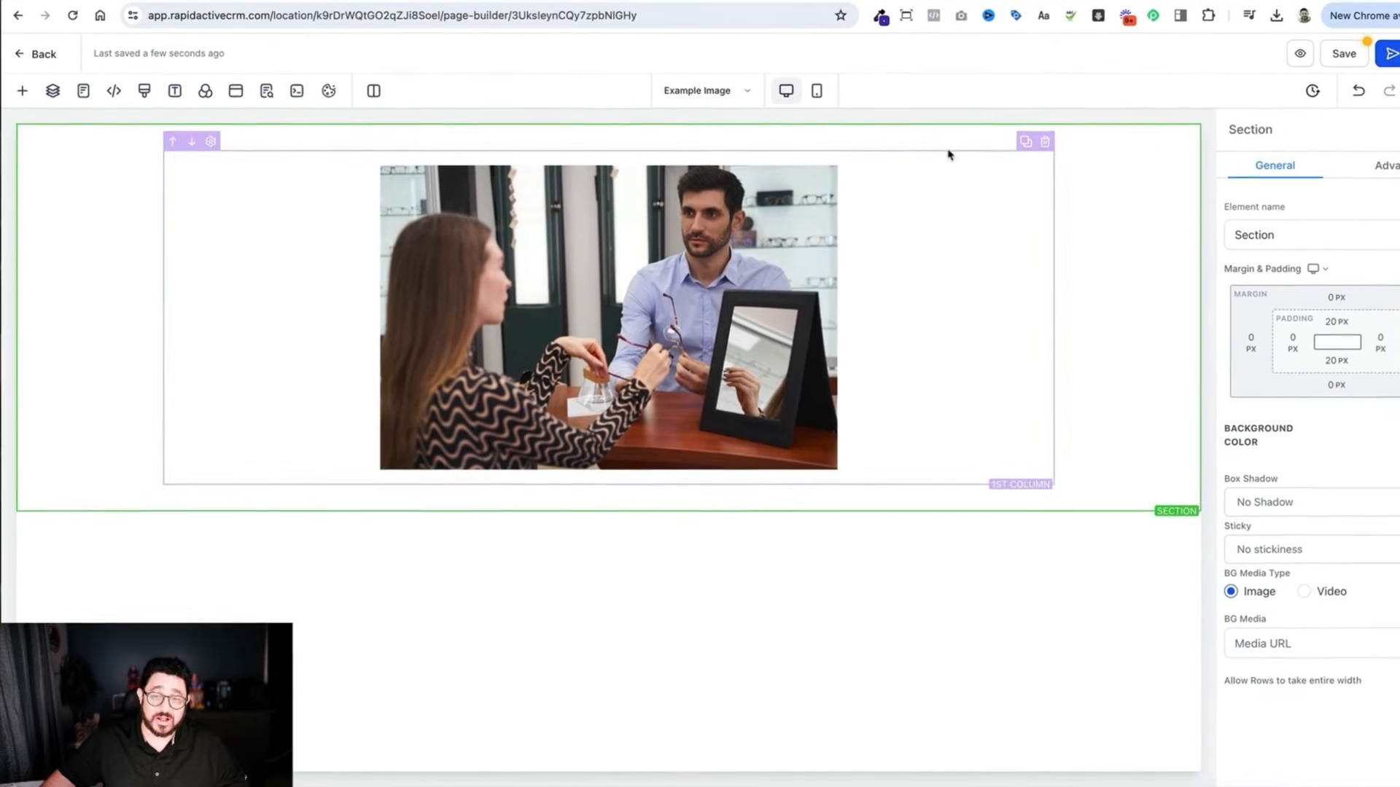
click(970, 145)
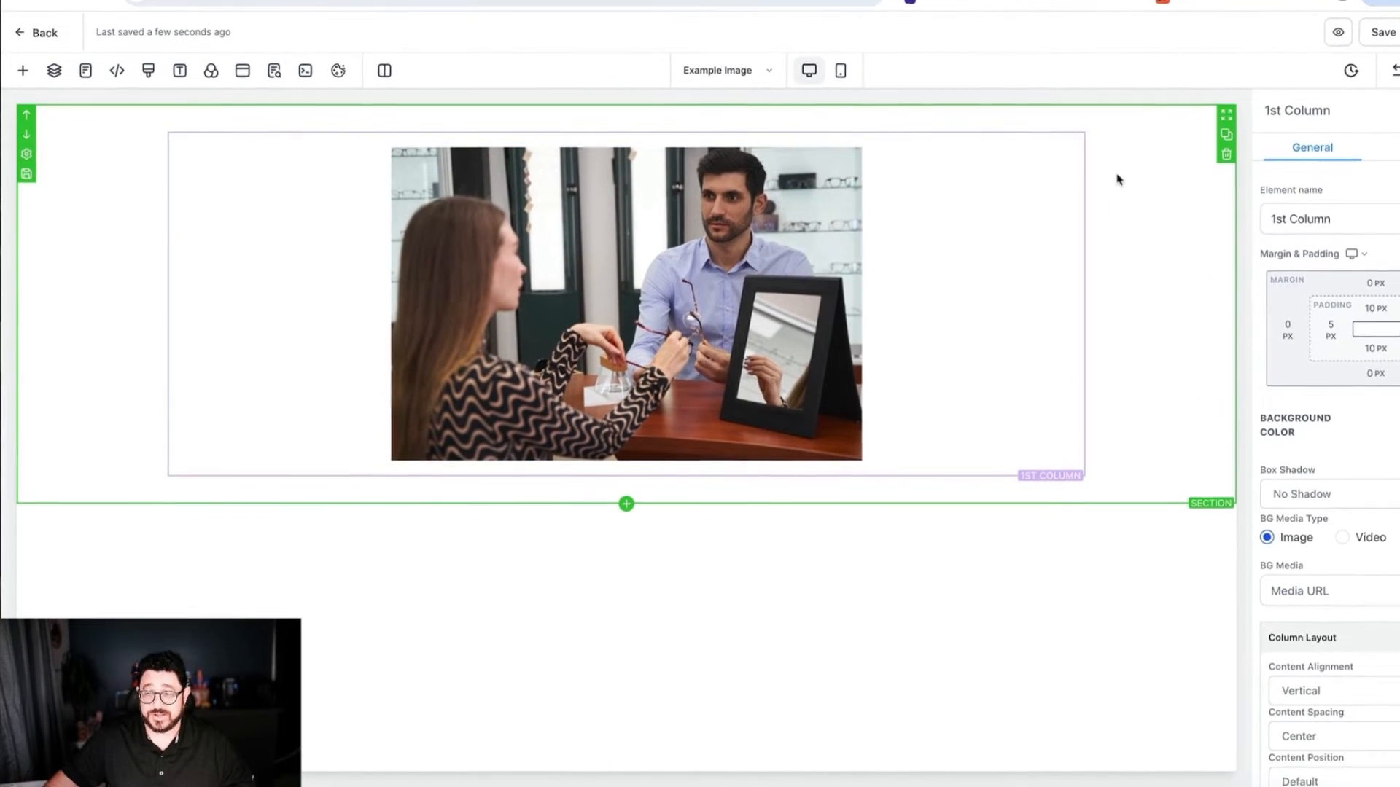
click(1125, 182)
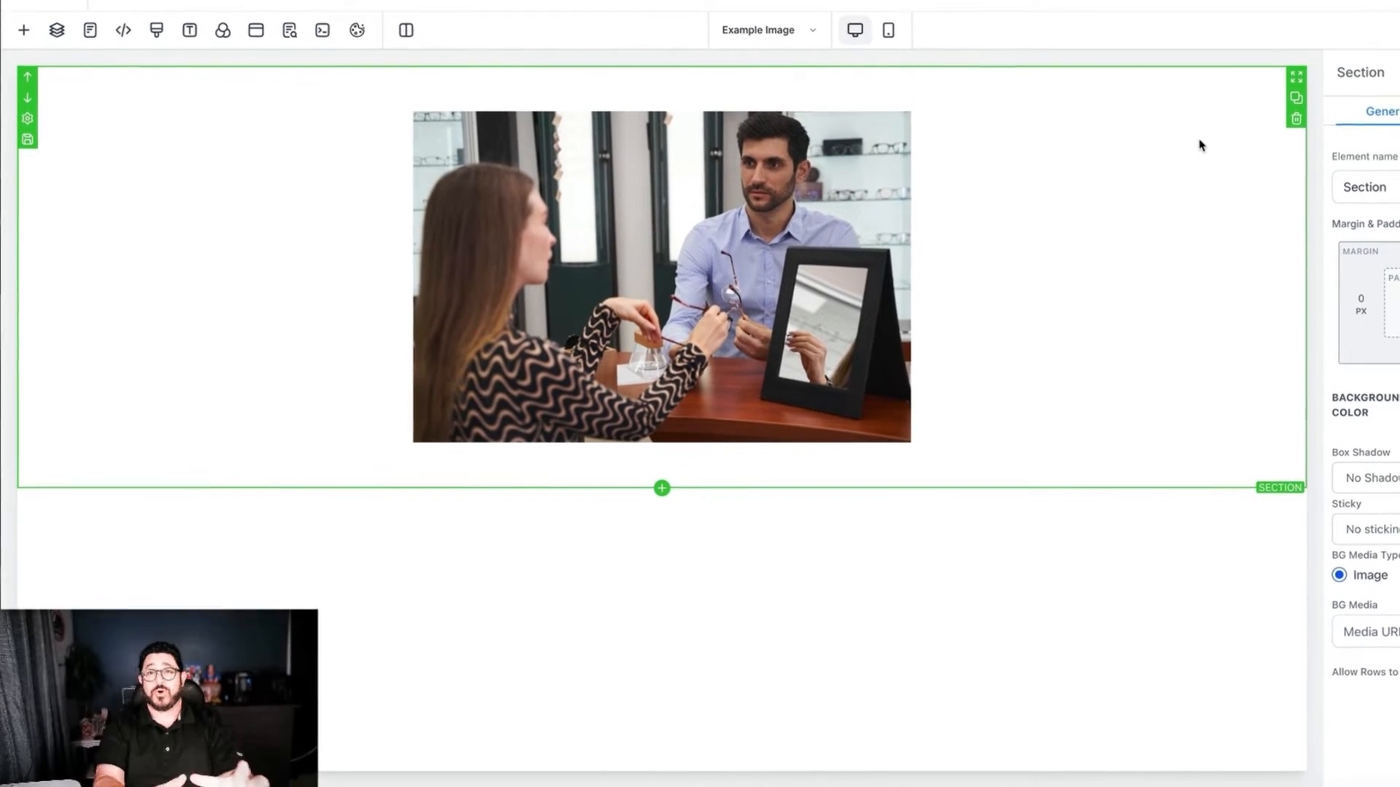
click(1081, 85)
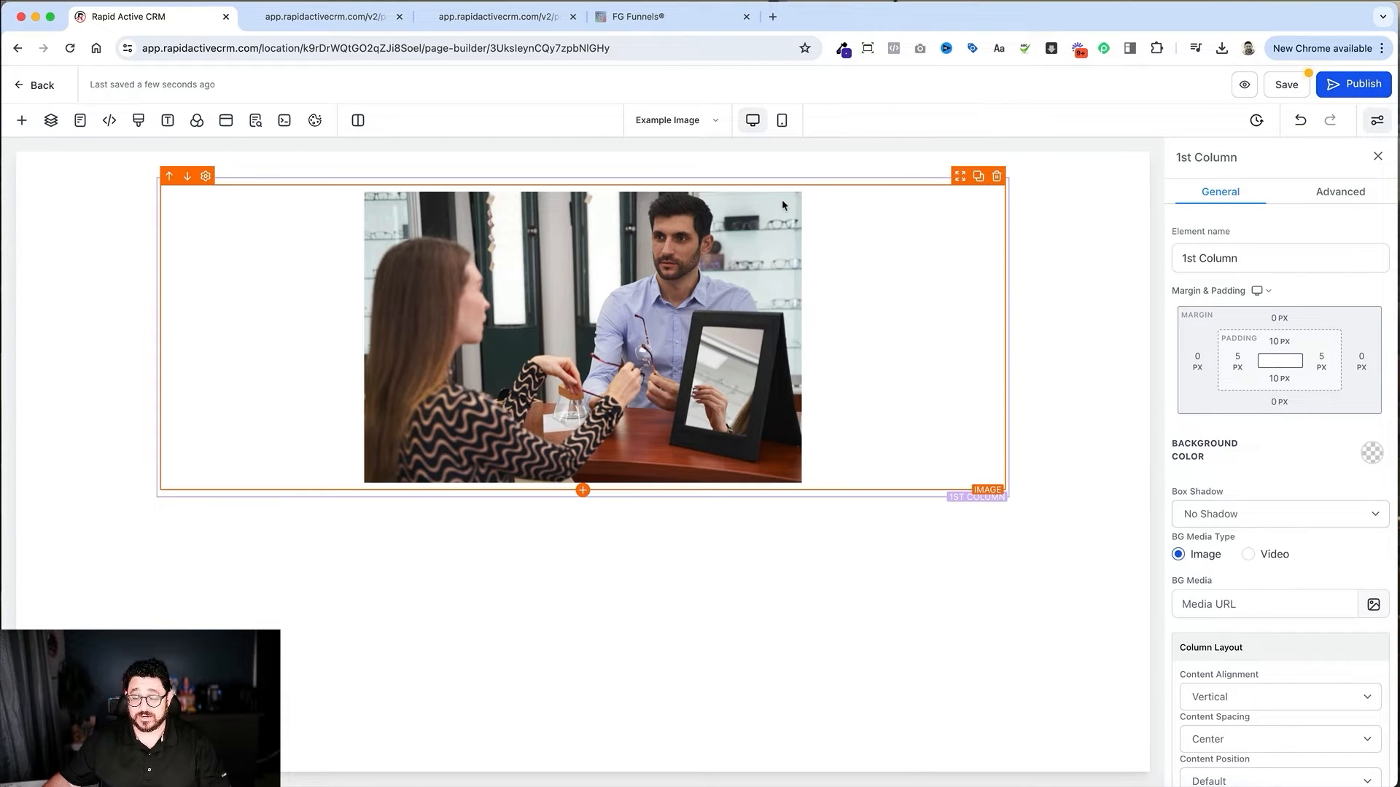
Give the lower image a 2px Dark Thumbnail Border
click(781, 199)
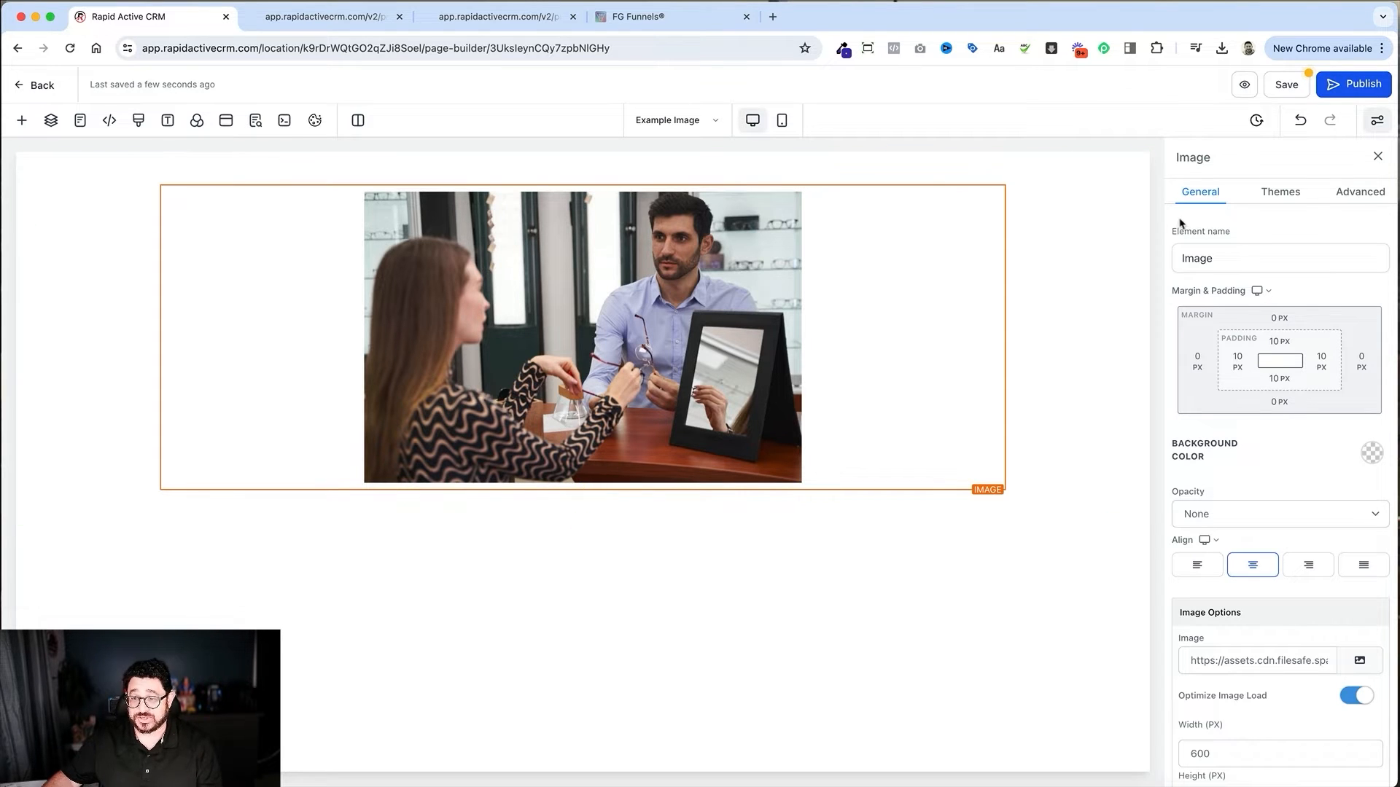
click(1342, 197)
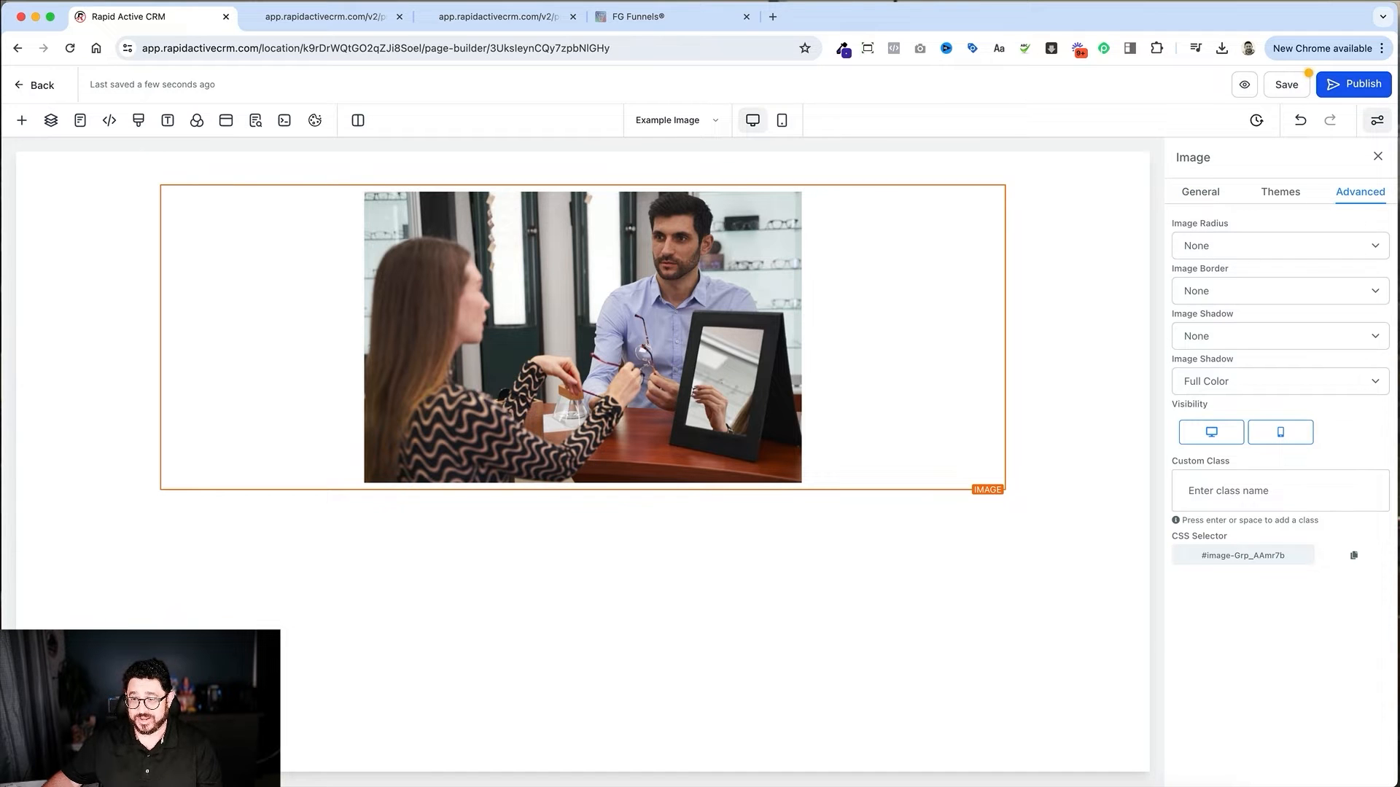
click(1277, 291)
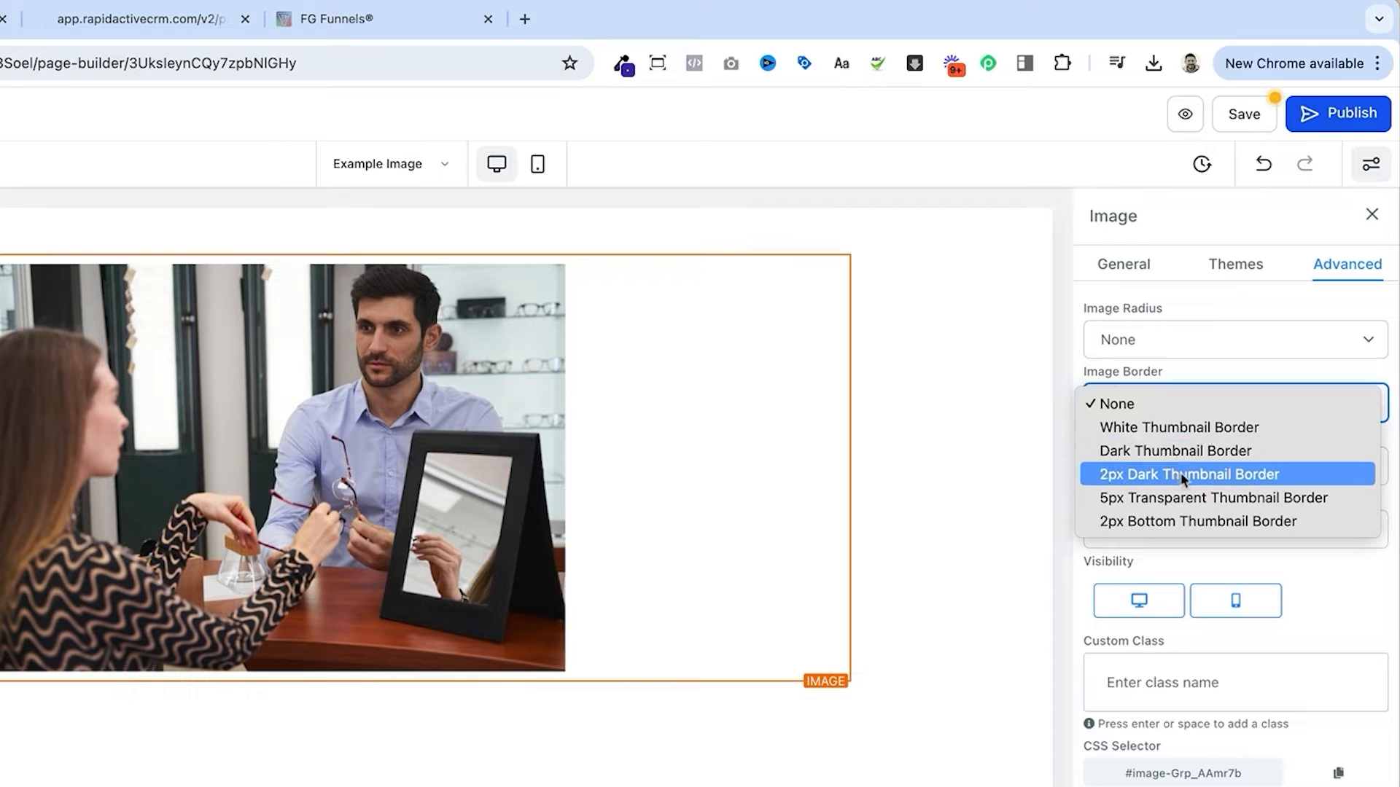
click(1180, 472)
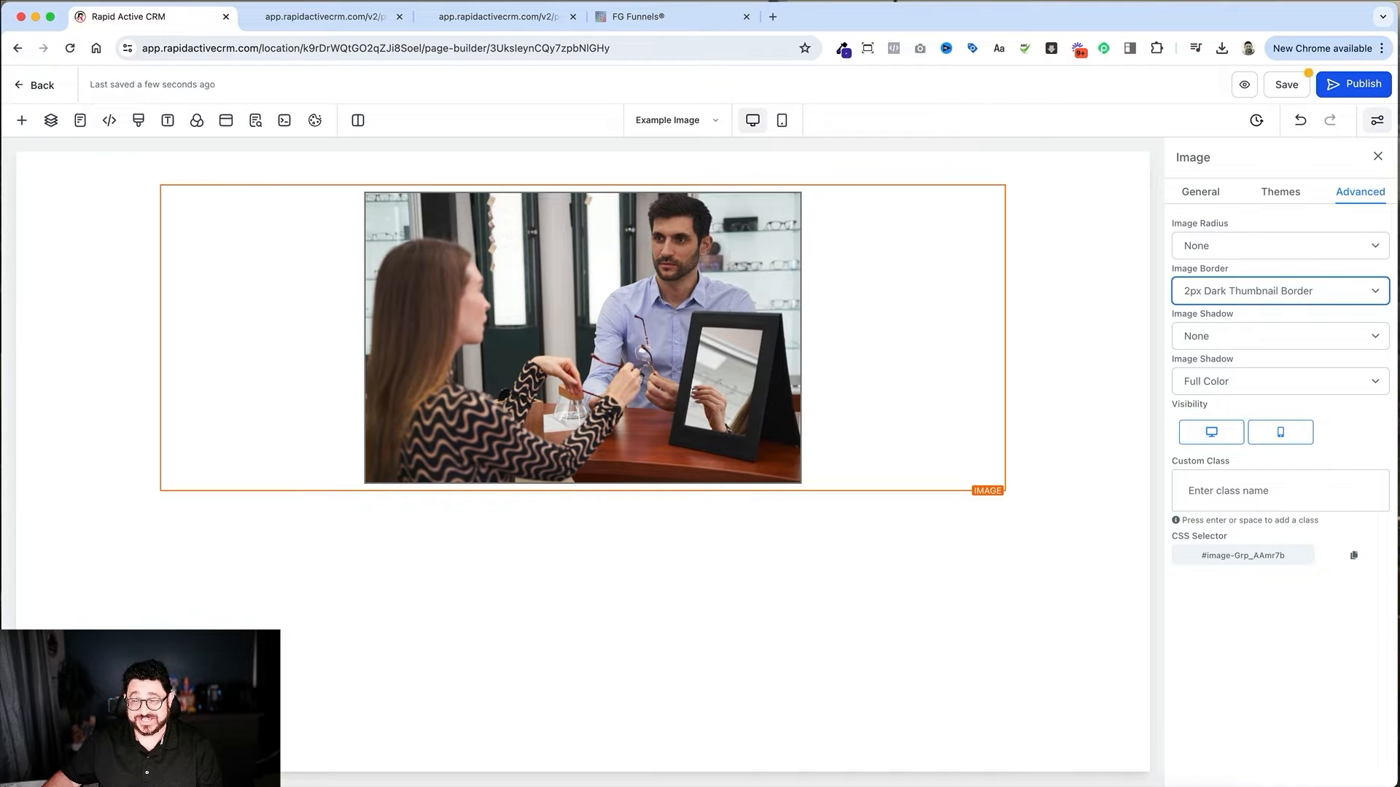
Set the image element's background color to the turquoise preset swatch
click(1223, 202)
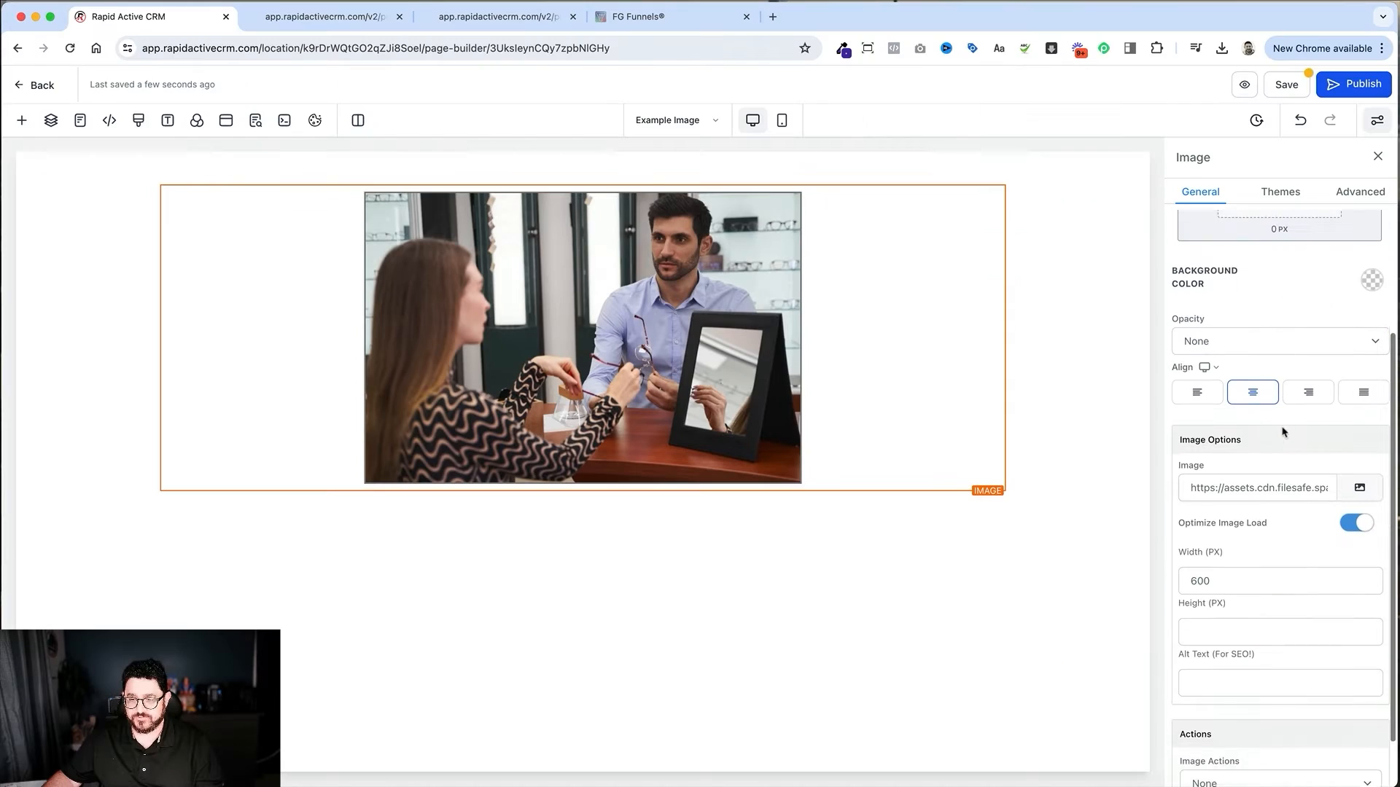
scroll(1282, 423, up, 3)
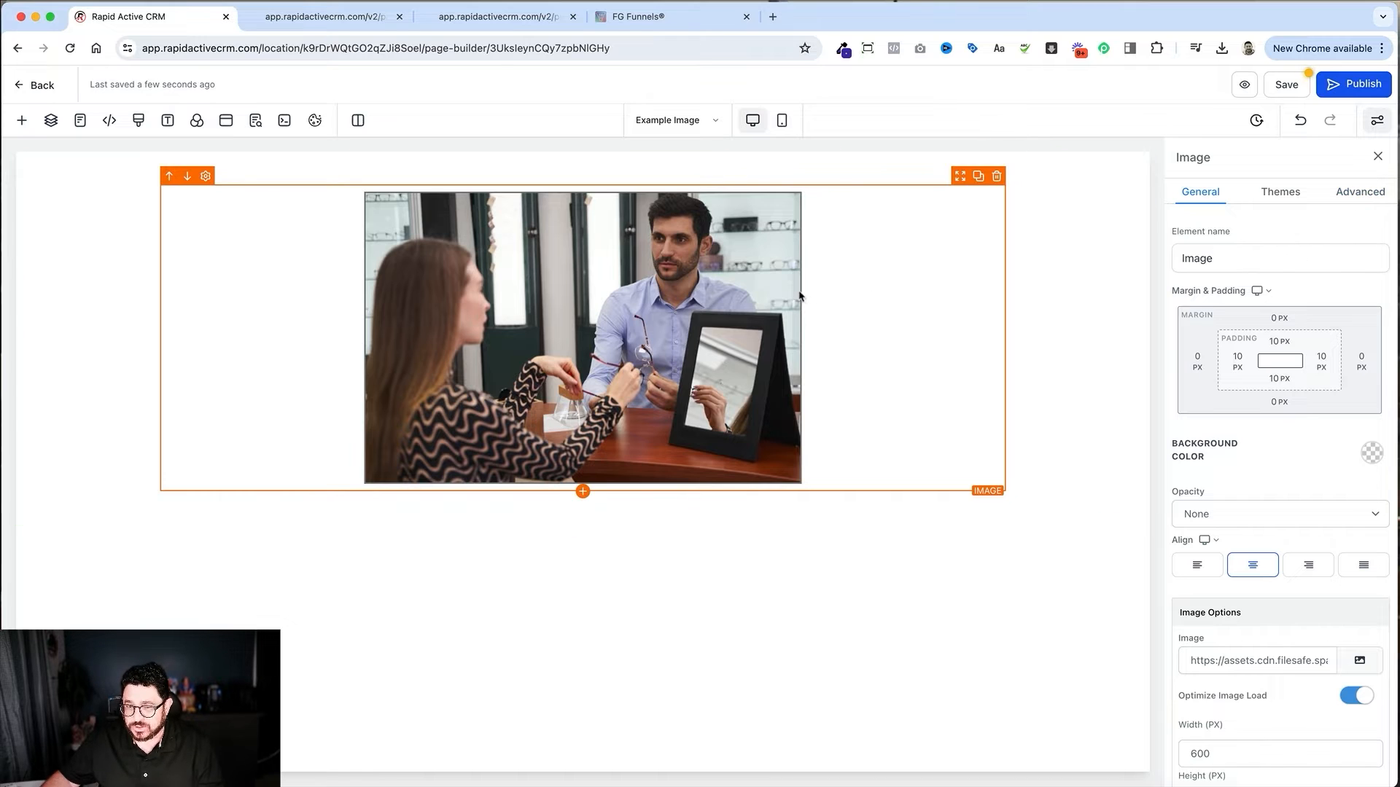
click(1377, 193)
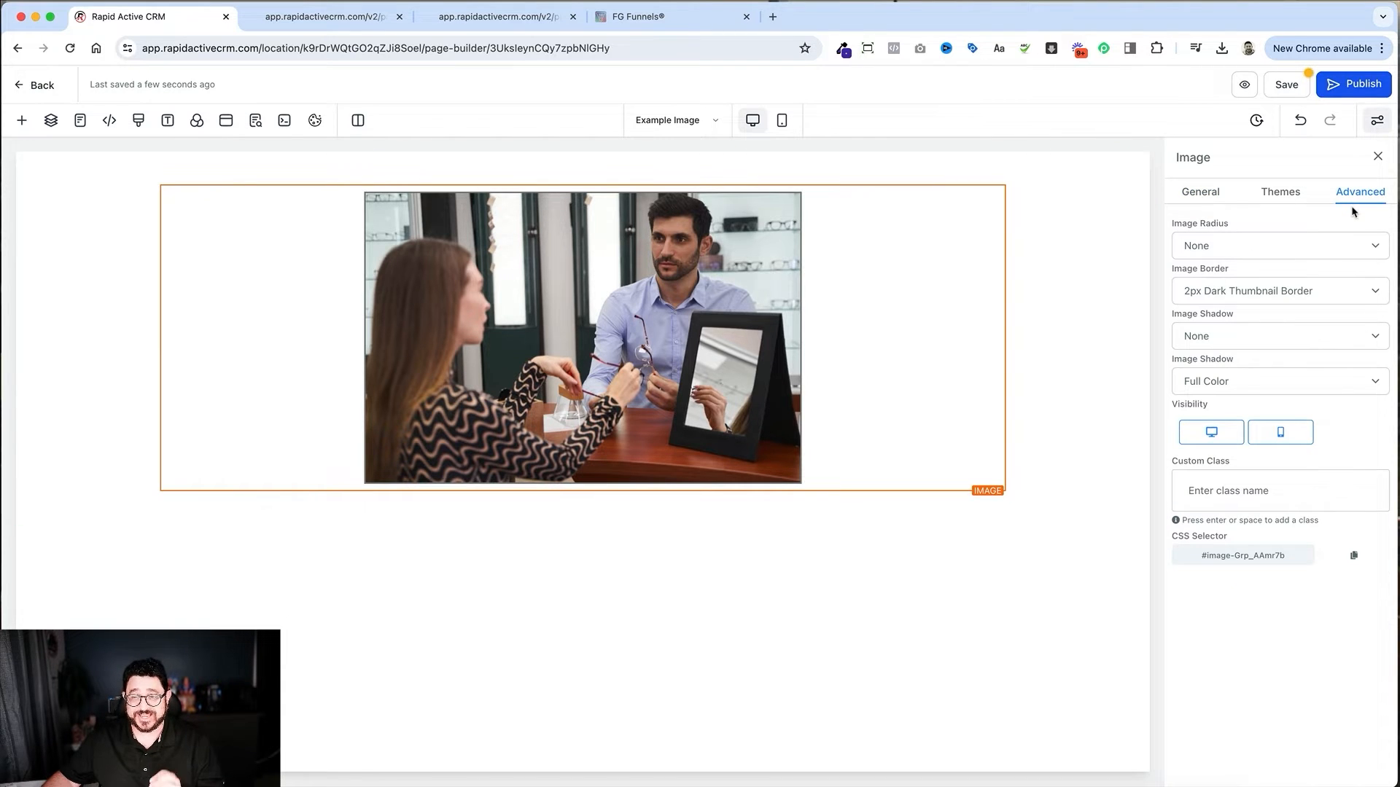
click(1204, 193)
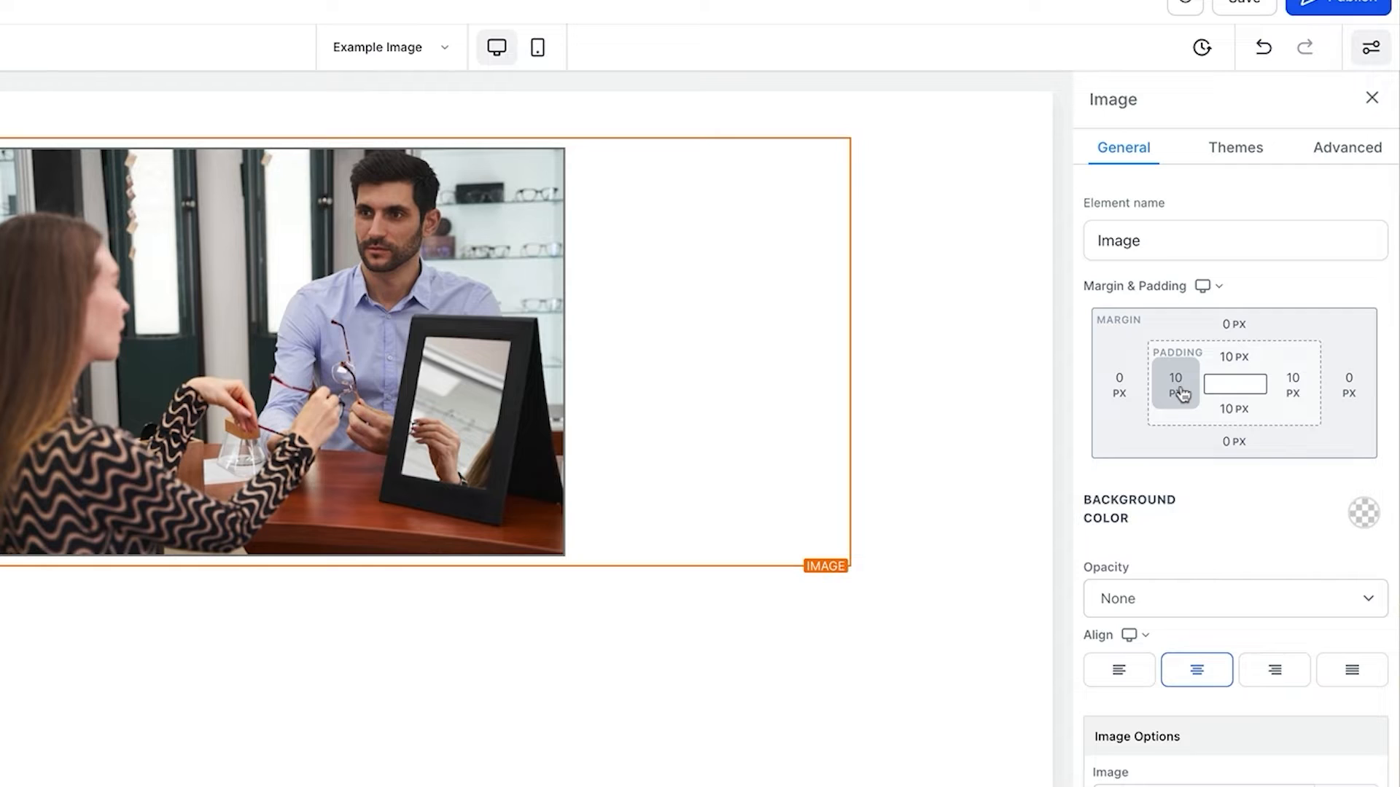
click(1360, 525)
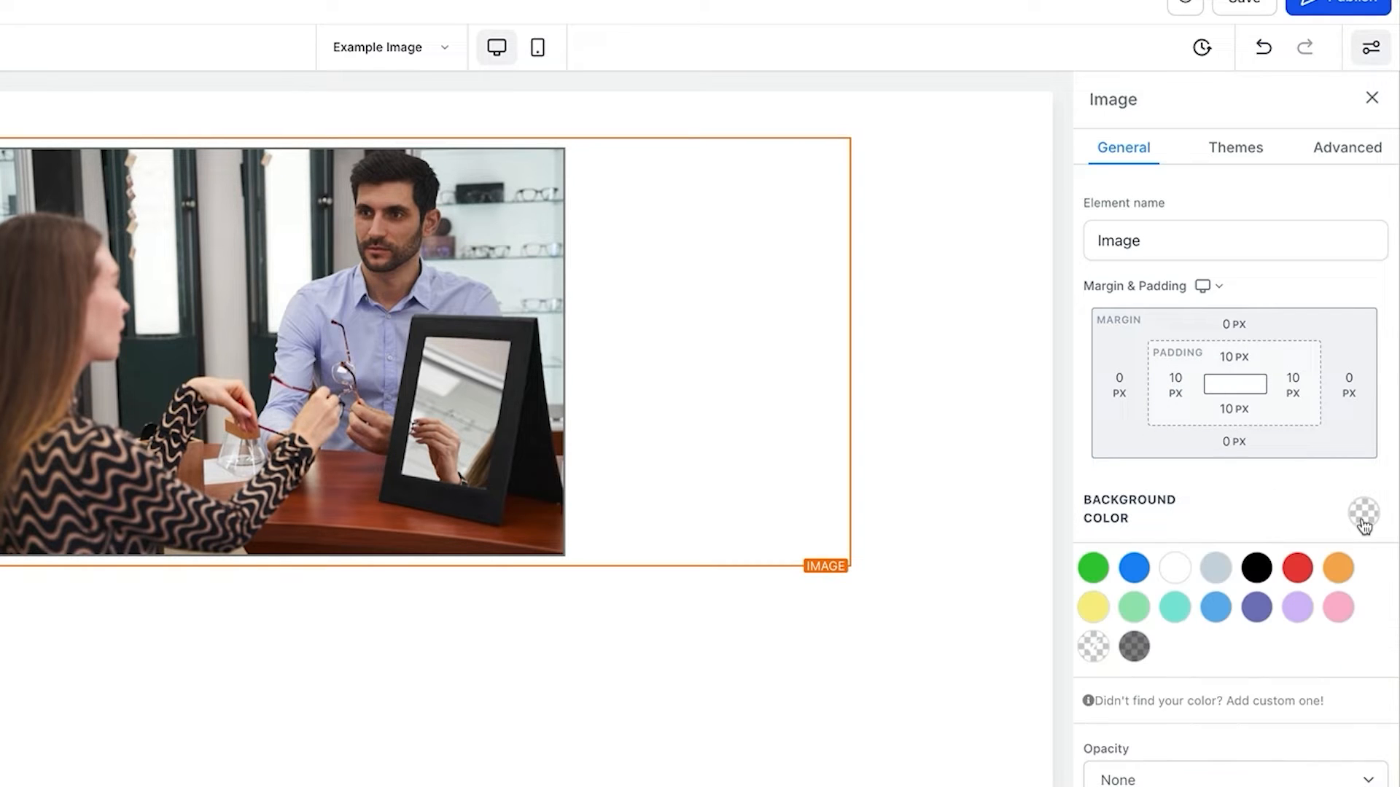
click(1175, 605)
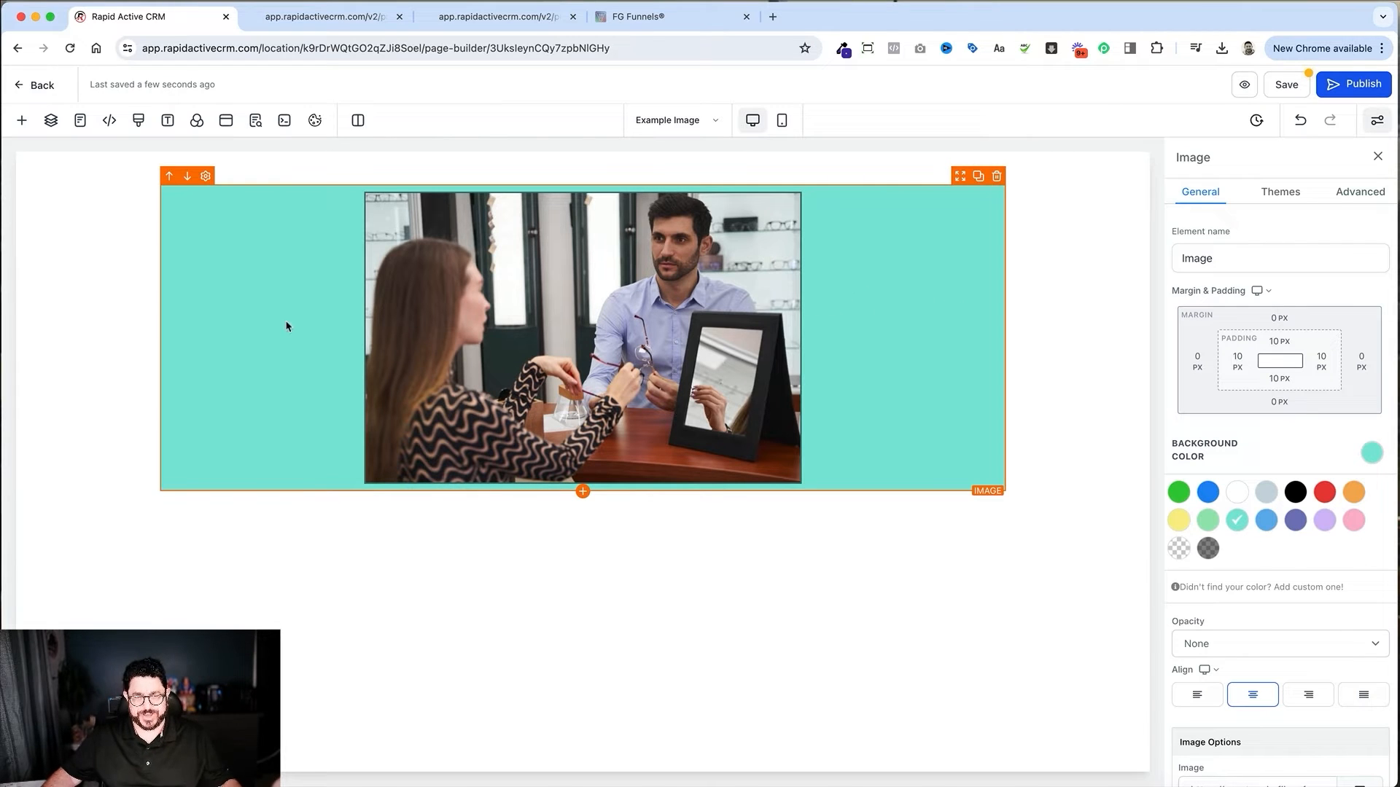
scroll(1287, 583, down, 5)
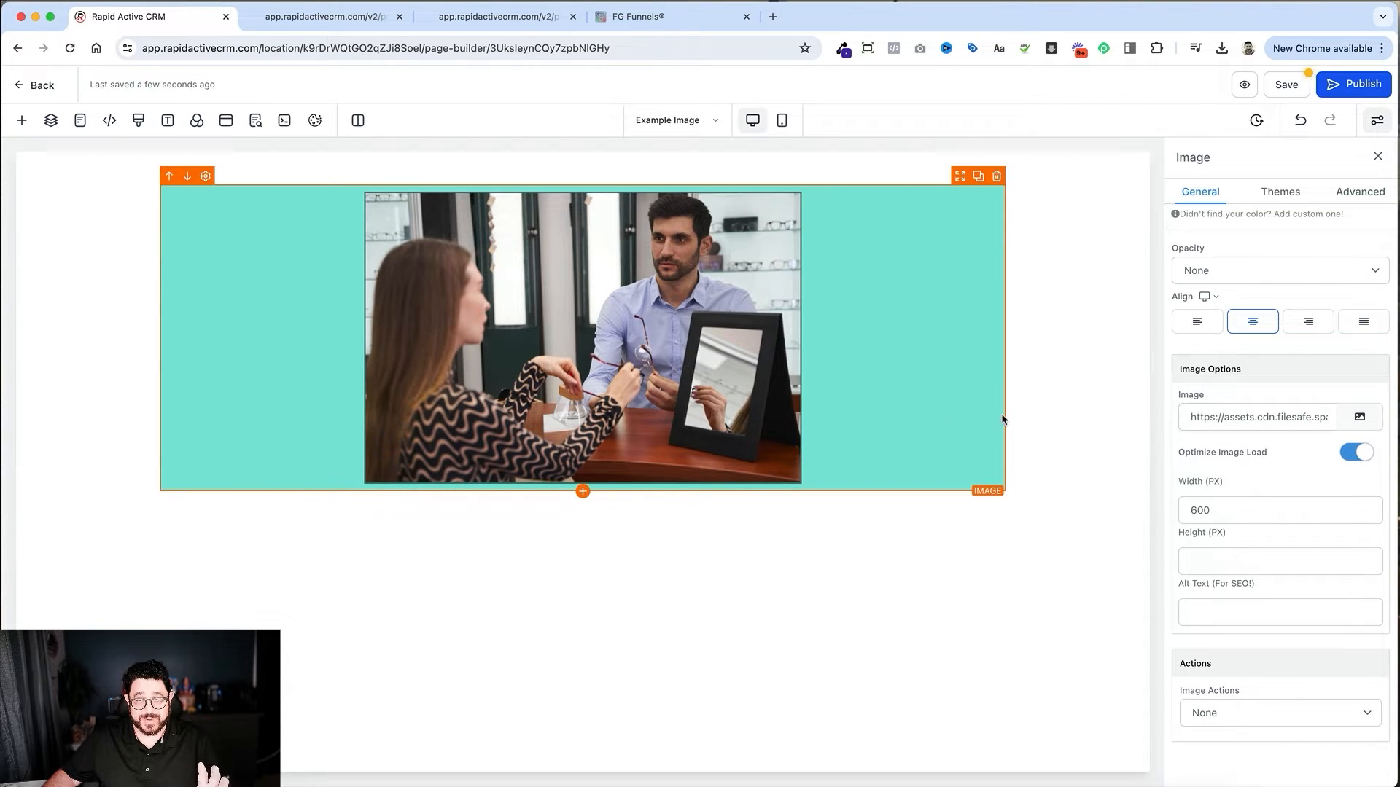
Reduce the width of the row containing the image to 53
click(921, 177)
drag(1336, 703, 1231, 705)
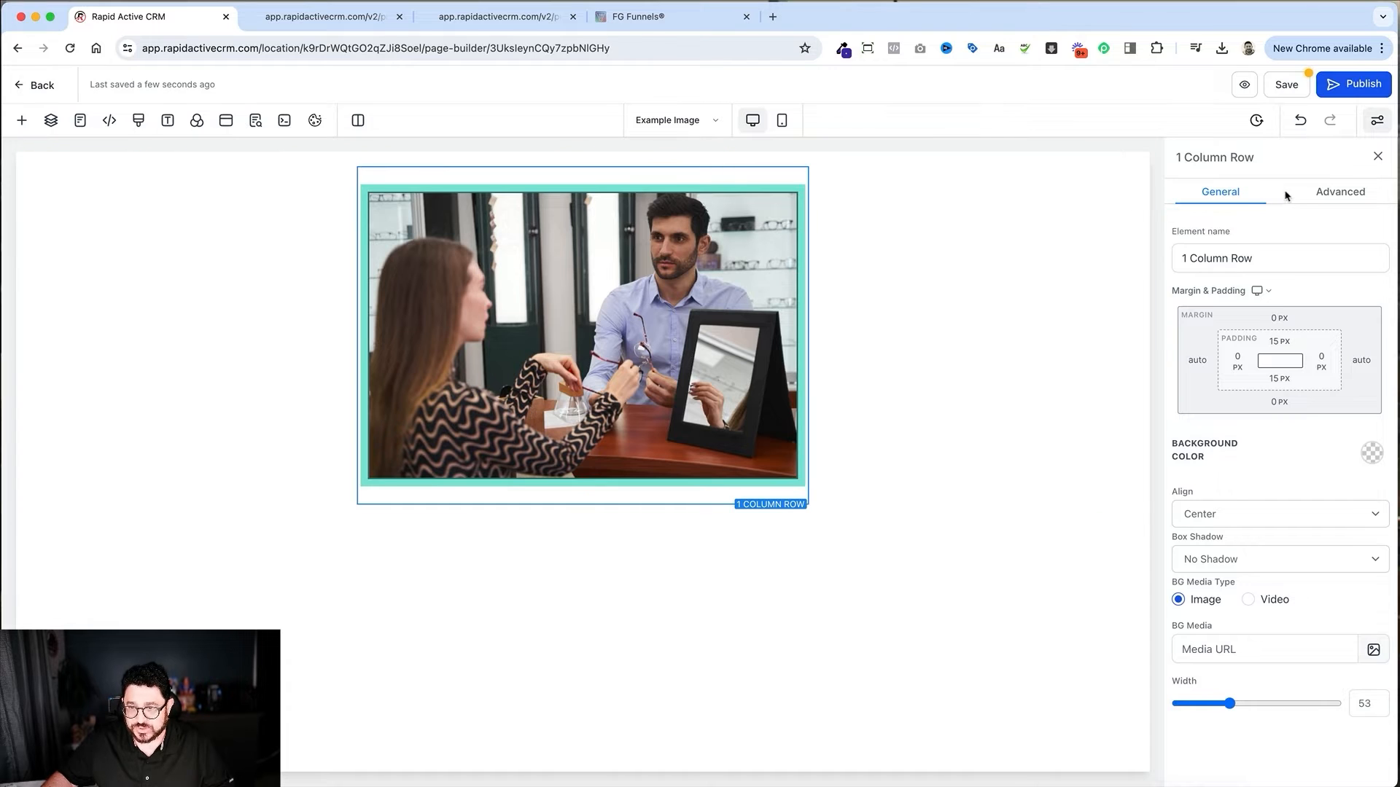
click(1303, 195)
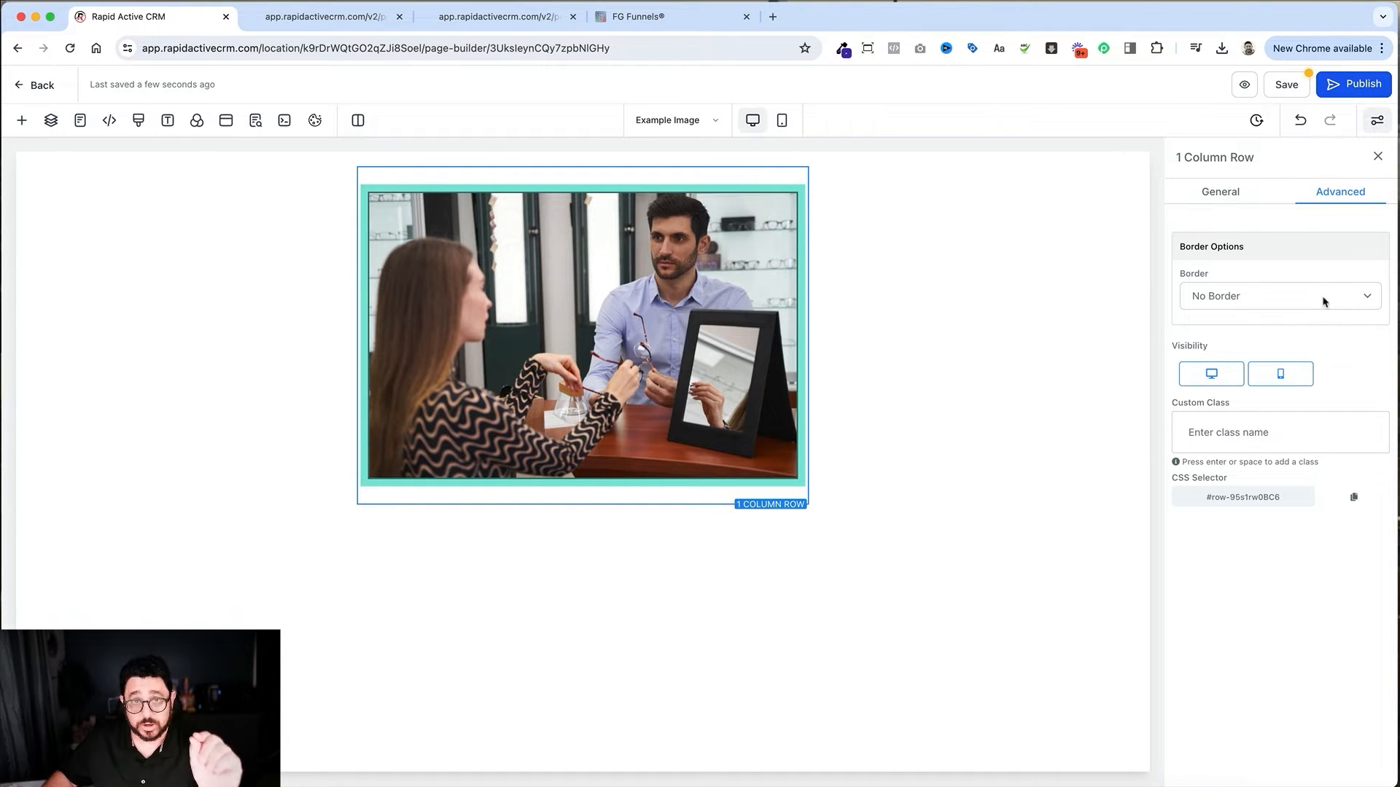
Remove the image's thumbnail border by setting its Image Border to None
click(744, 365)
click(1346, 201)
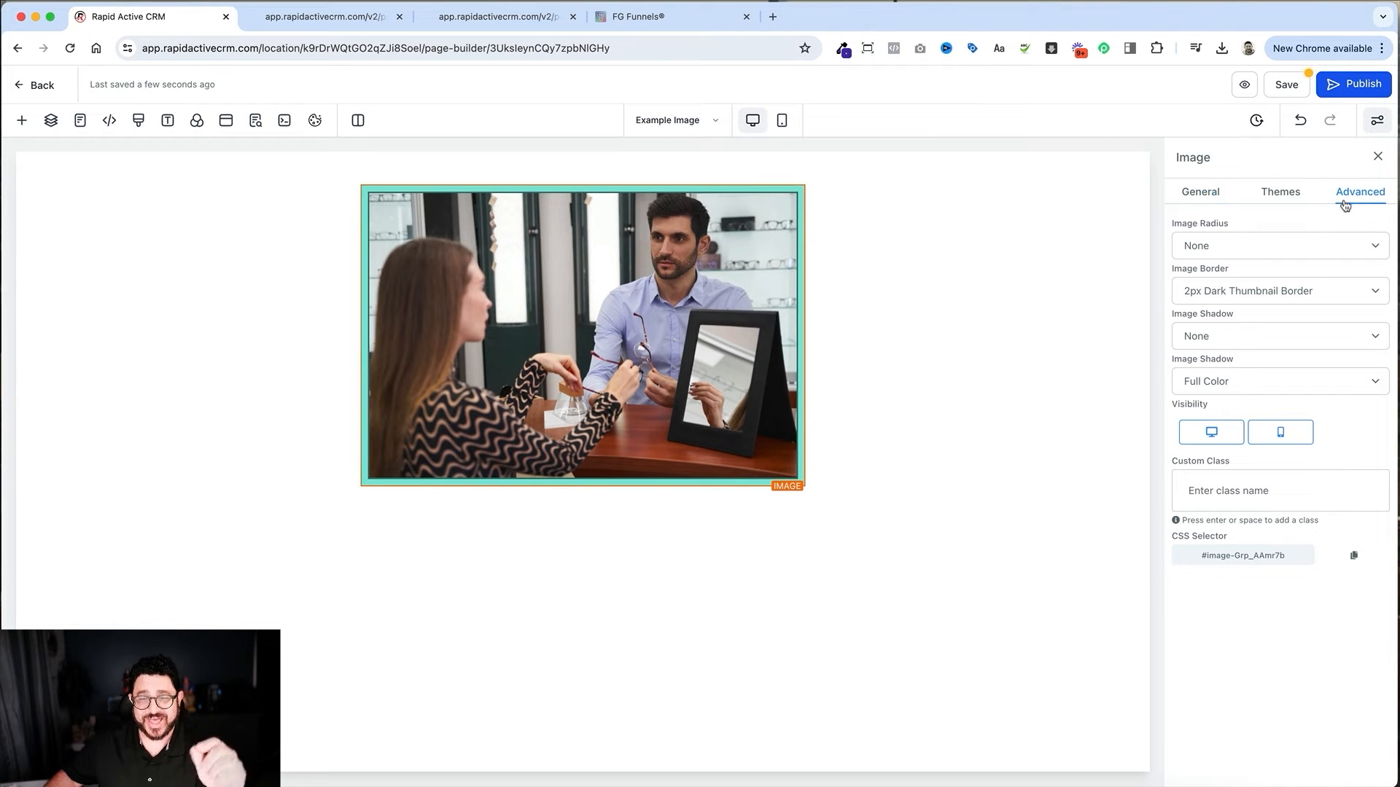
click(1318, 290)
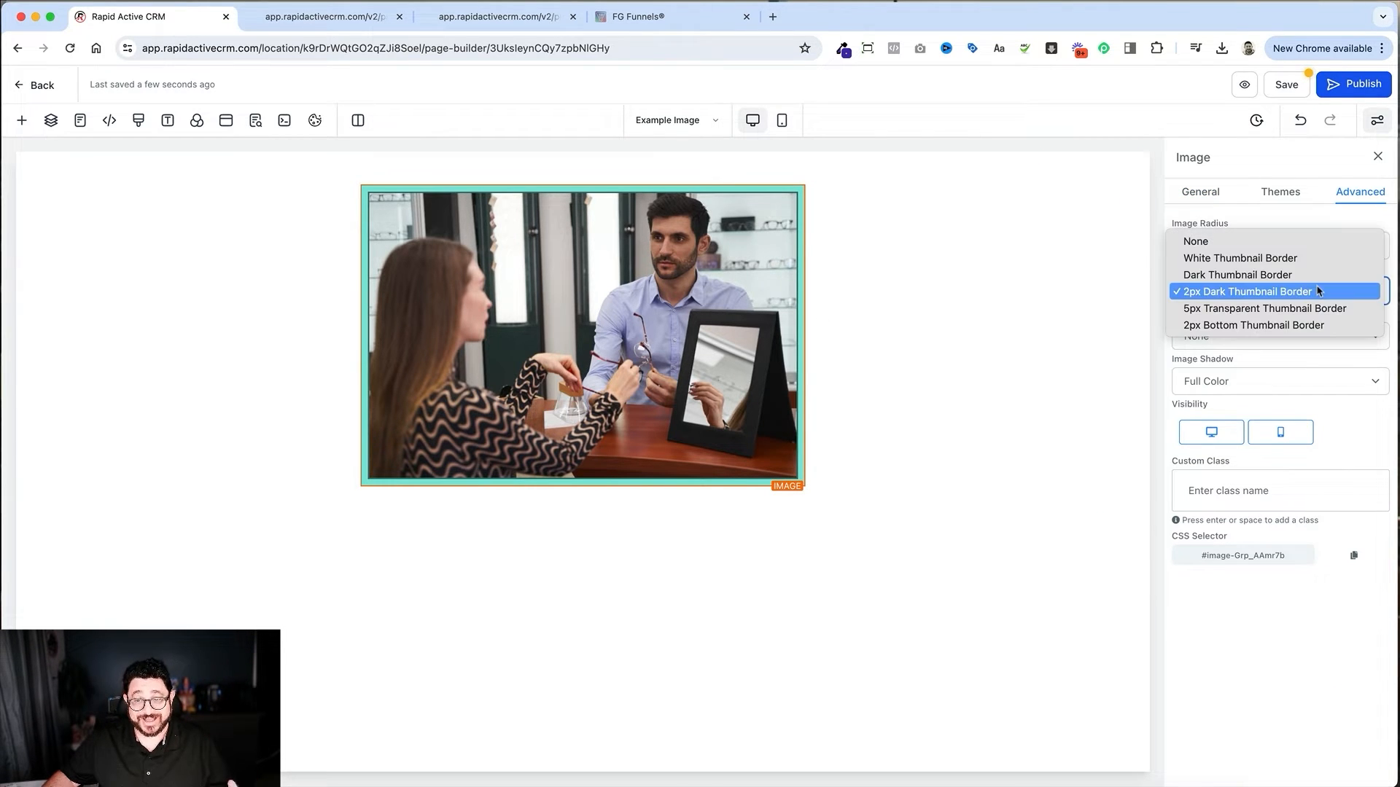
click(1241, 243)
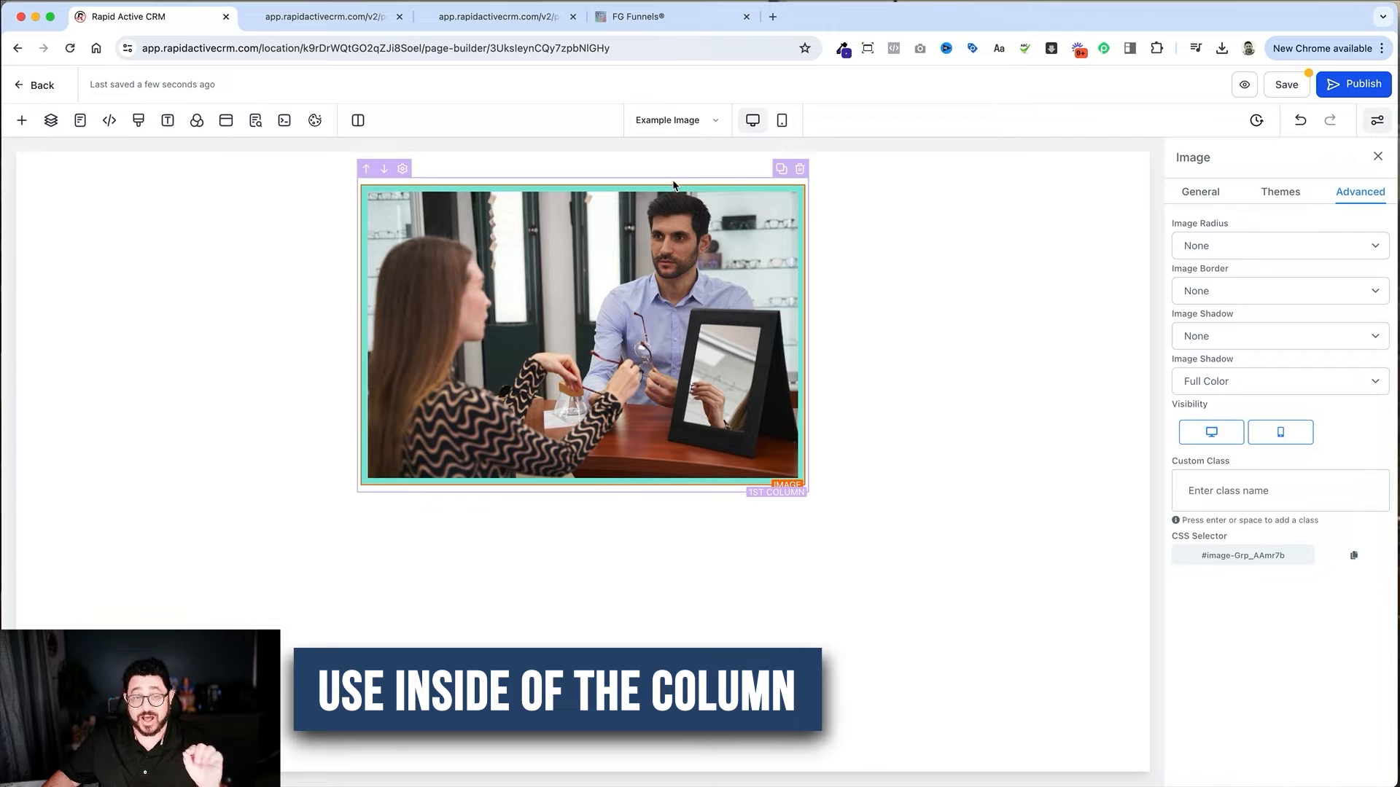
Add a thin black border around all four sides of the column that holds the image
click(673, 182)
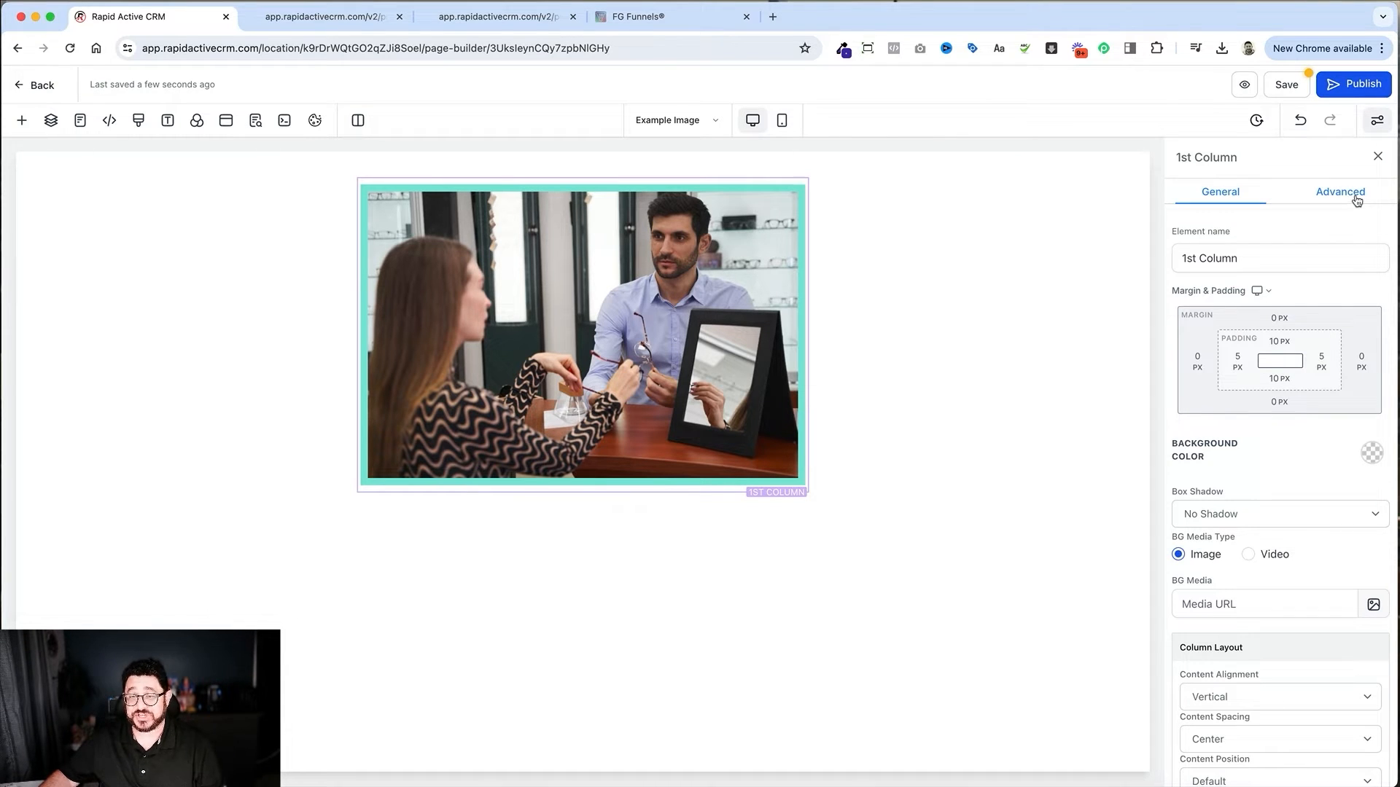
click(629, 252)
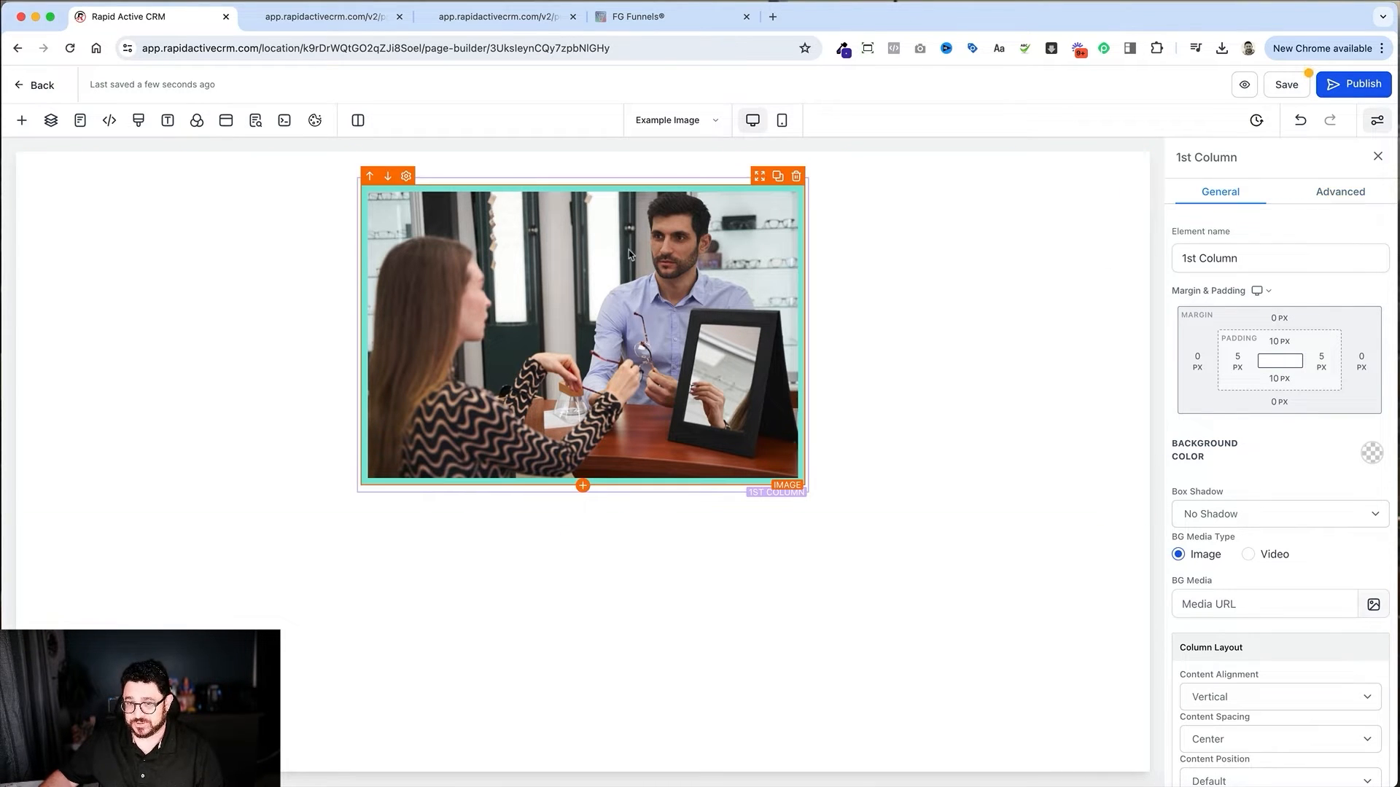
click(703, 180)
click(1316, 195)
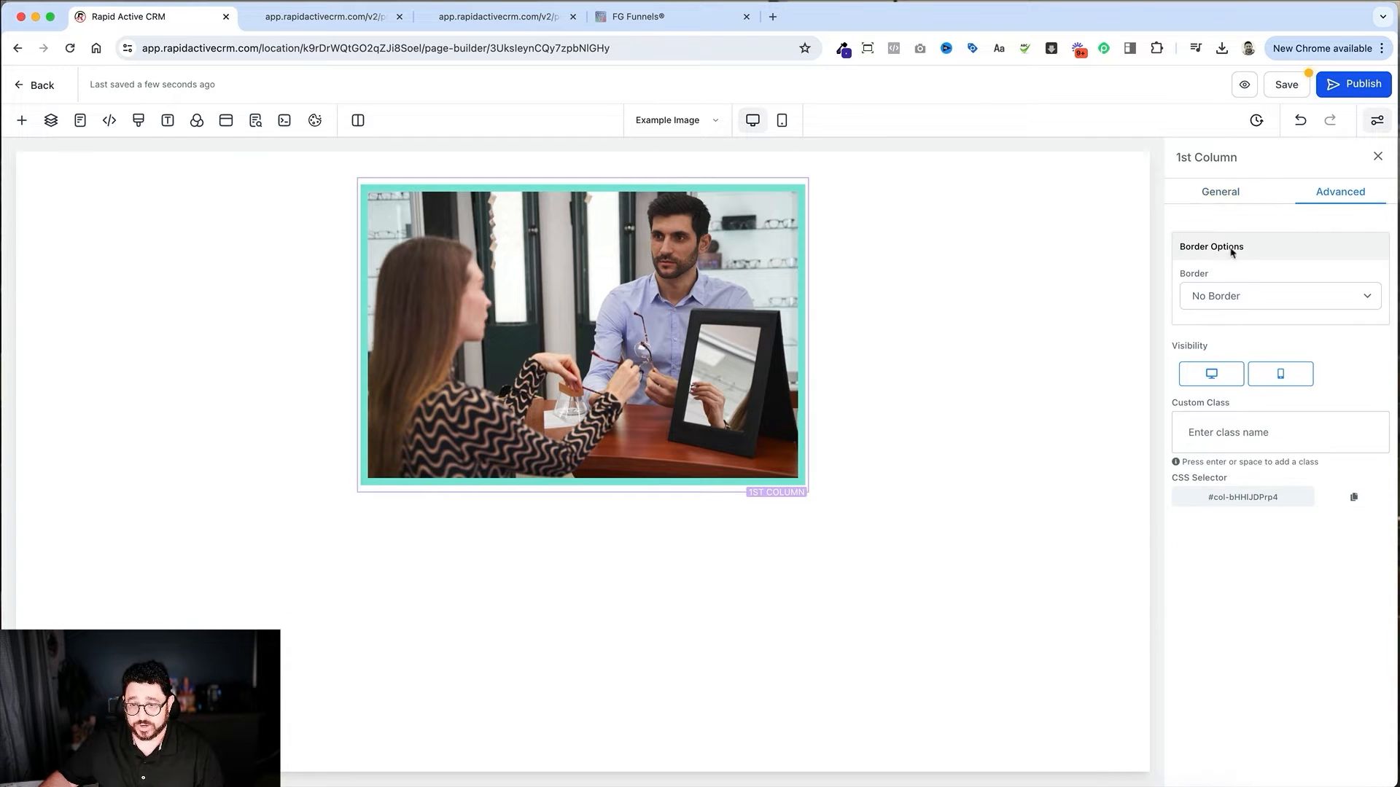
click(1248, 296)
click(1240, 313)
click(1237, 380)
click(1232, 380)
click(1003, 350)
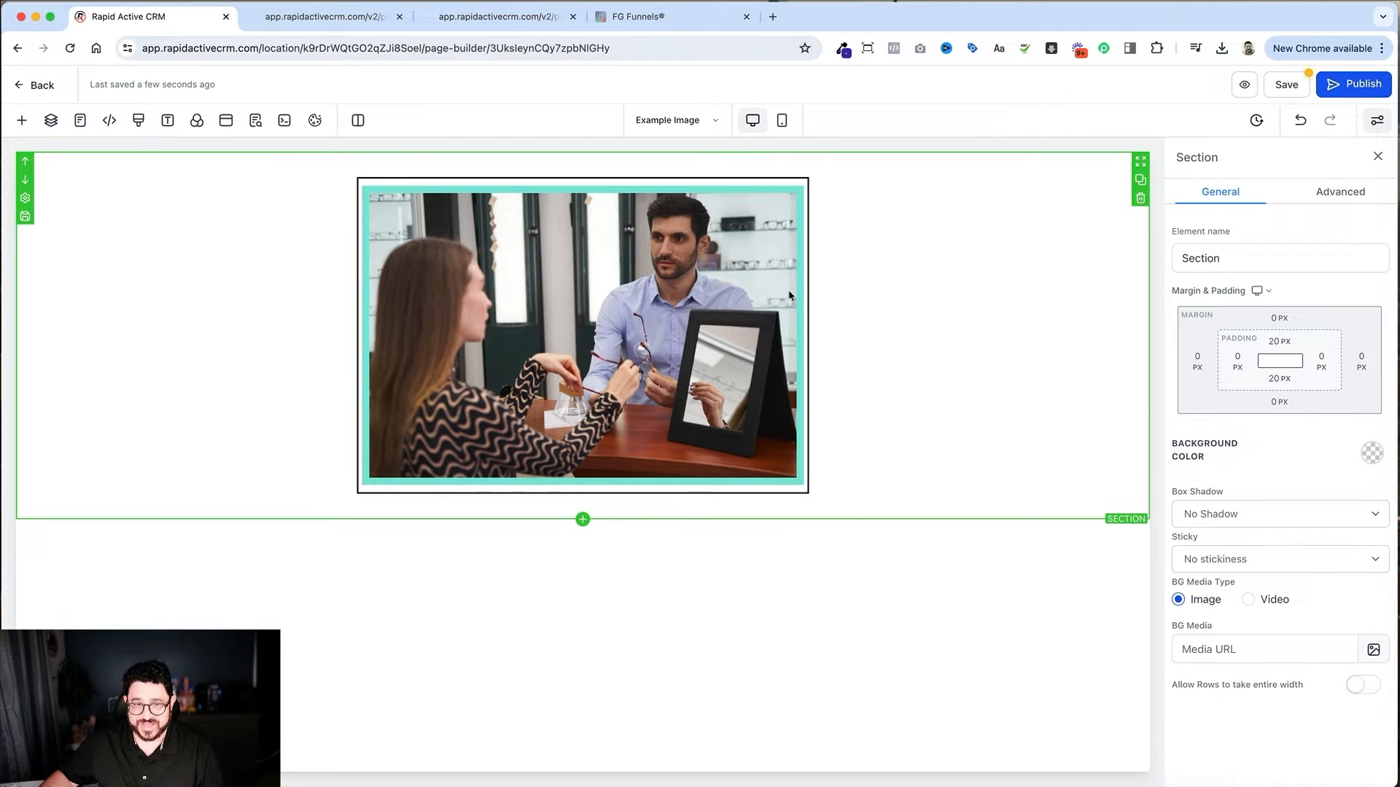
Set the image element's top, left, right and bottom padding to 0 px
click(718, 180)
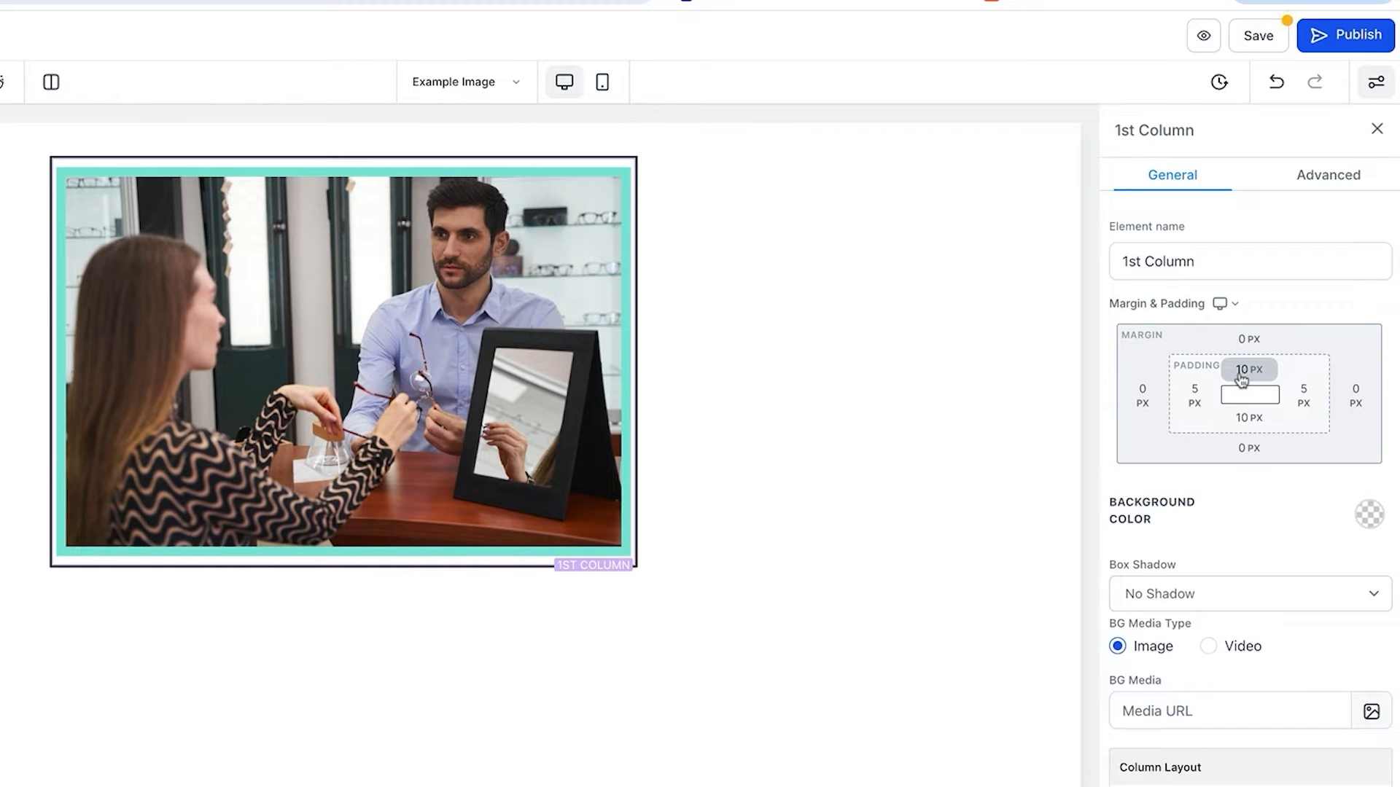
click(347, 343)
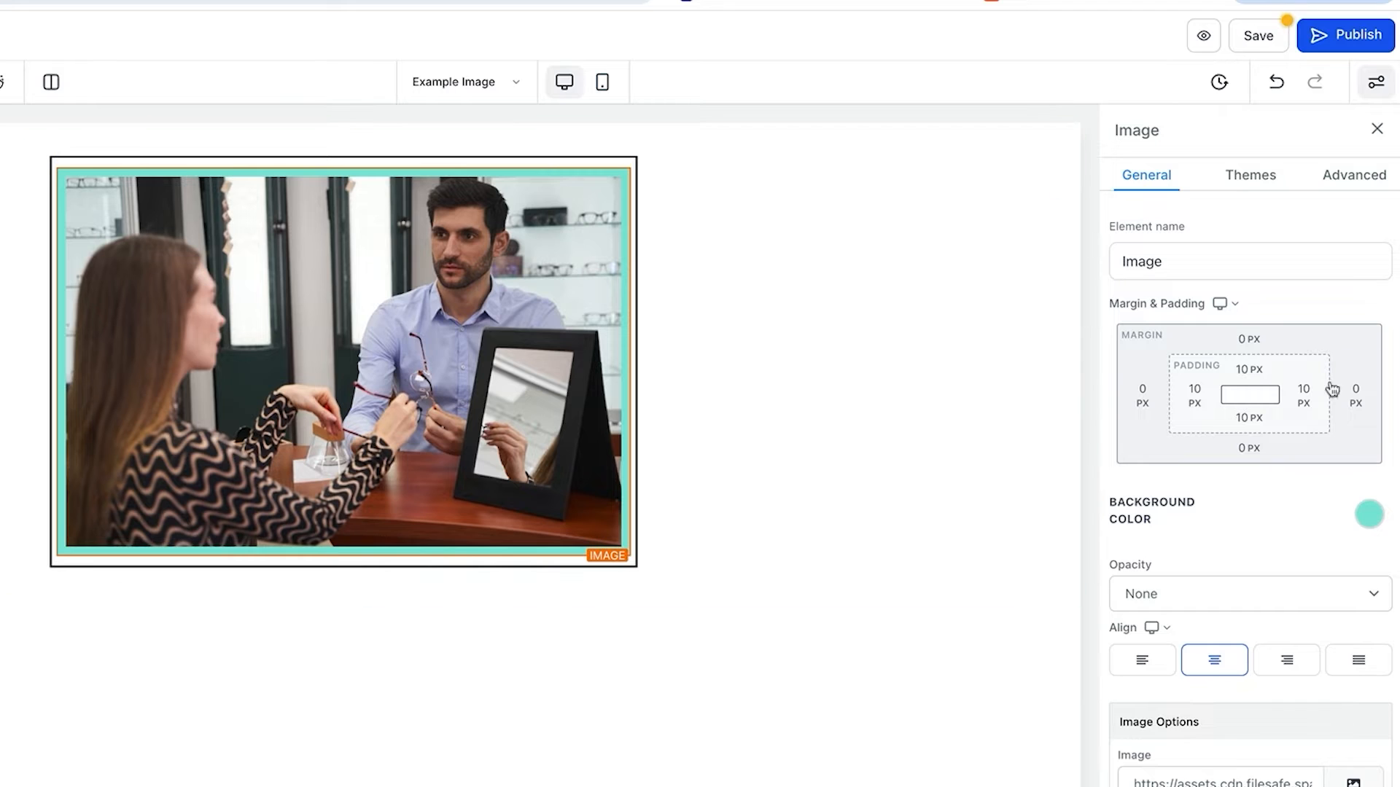
click(1260, 376)
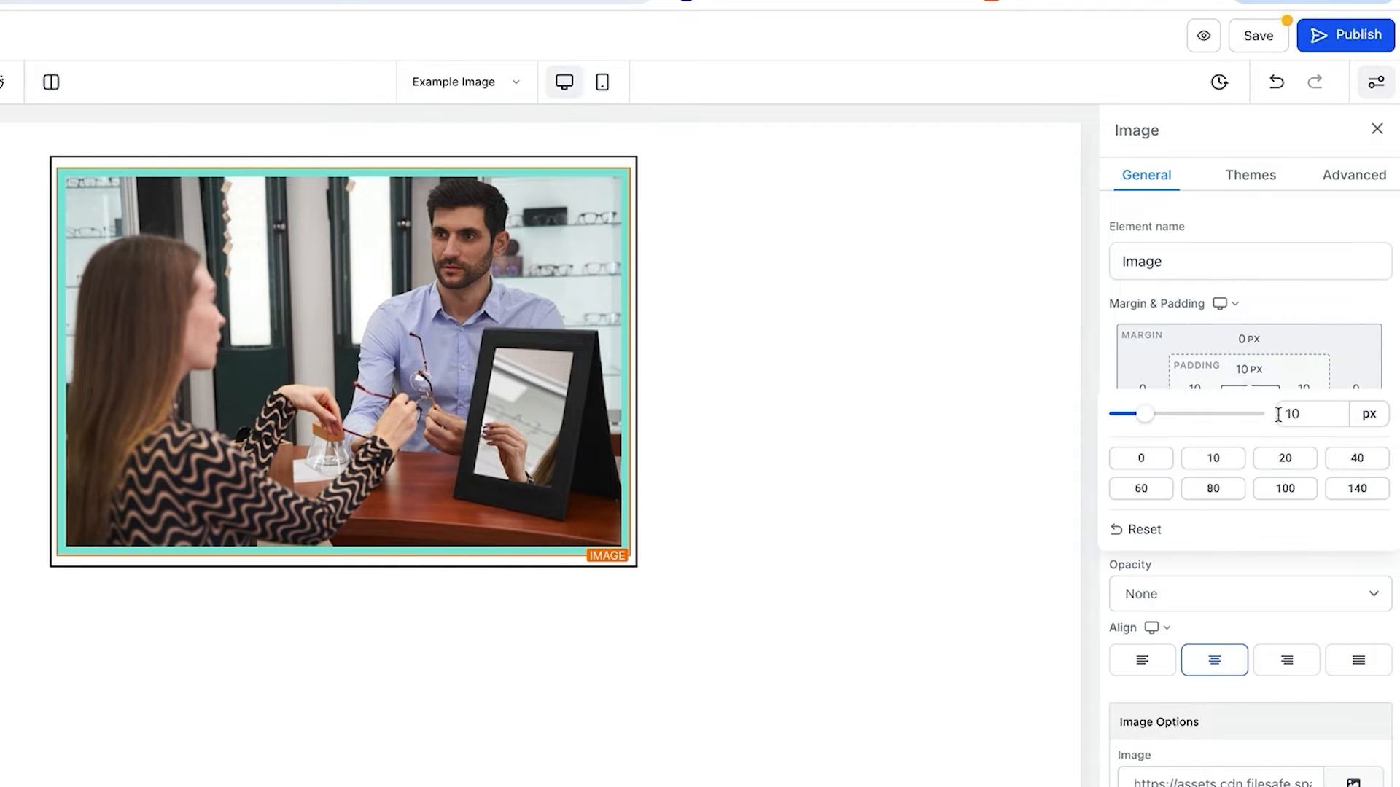
click(1133, 459)
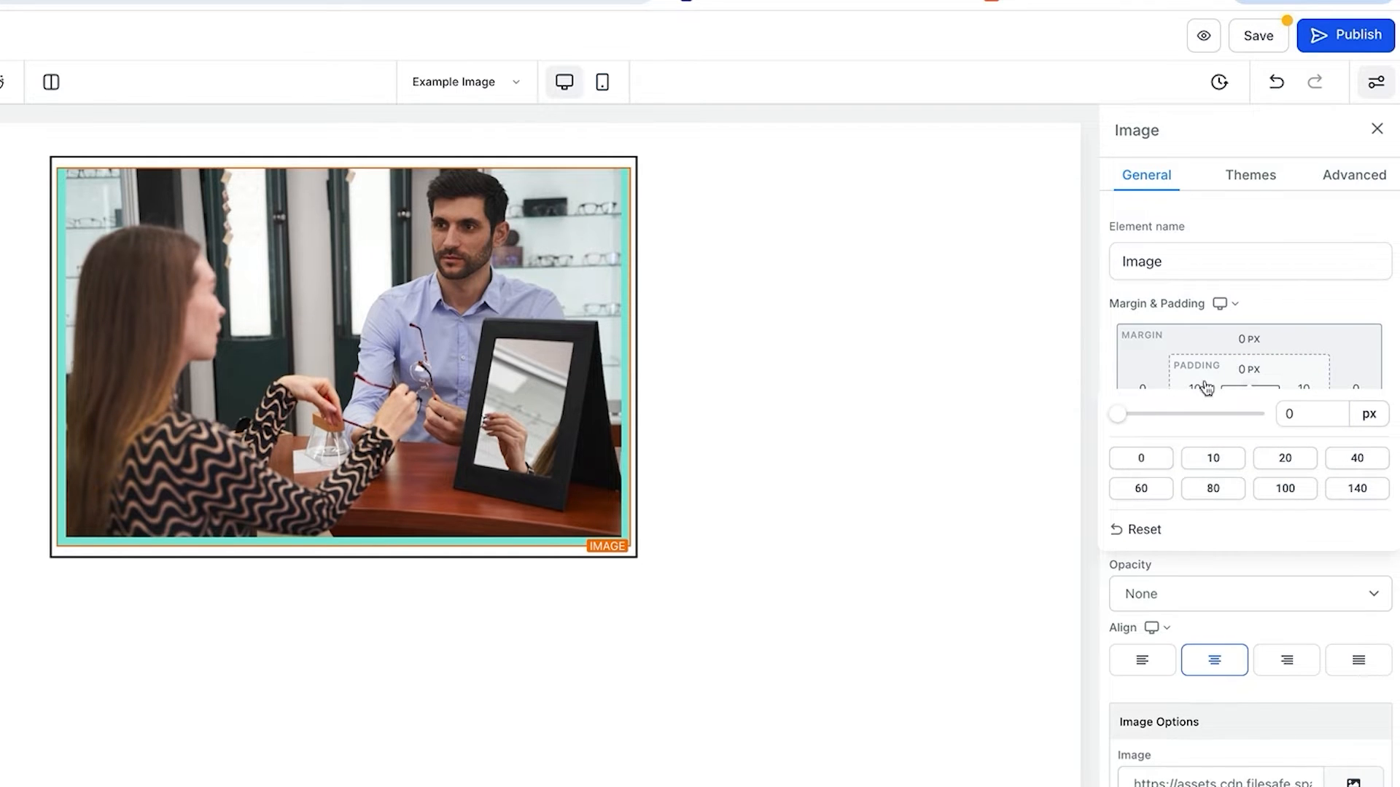
click(1267, 374)
click(1196, 397)
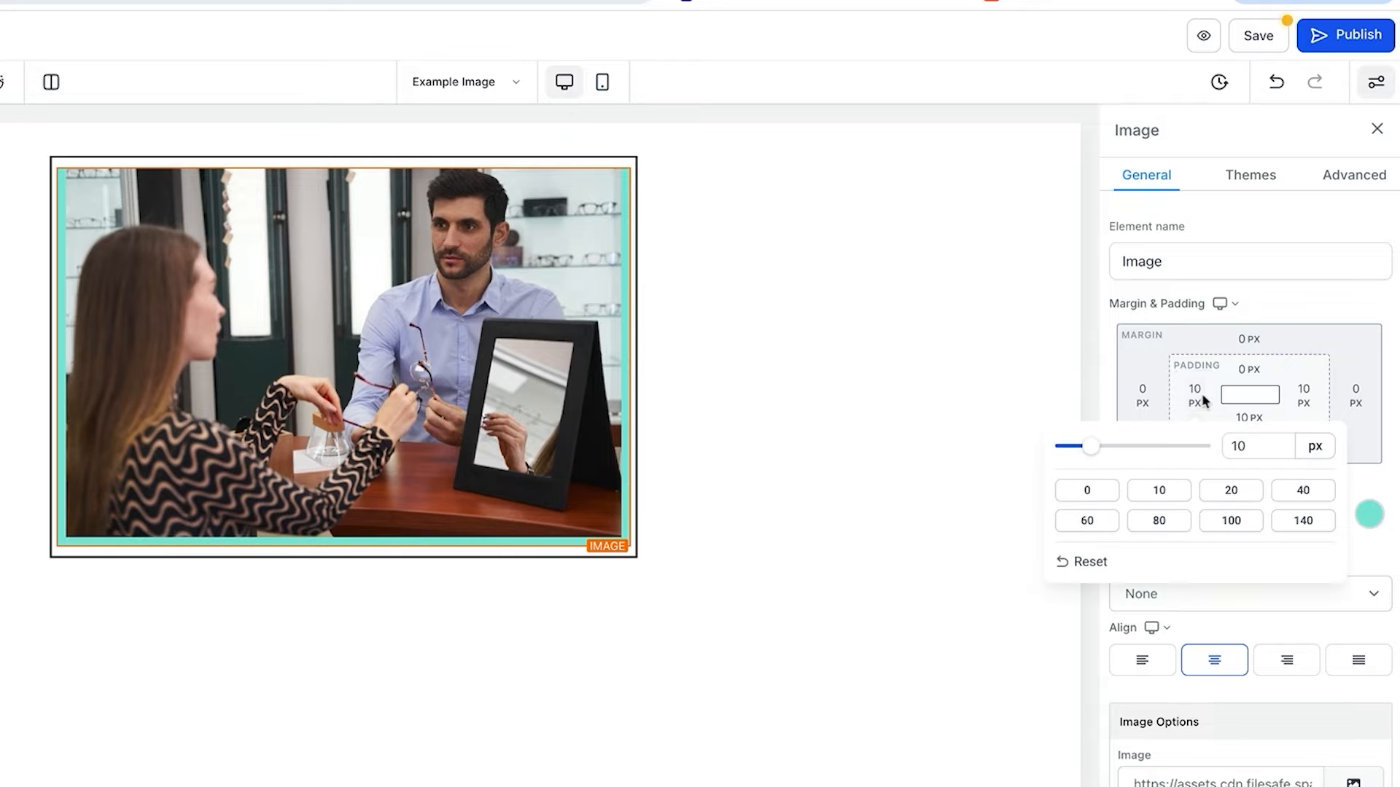
click(1097, 490)
click(1303, 395)
click(1088, 489)
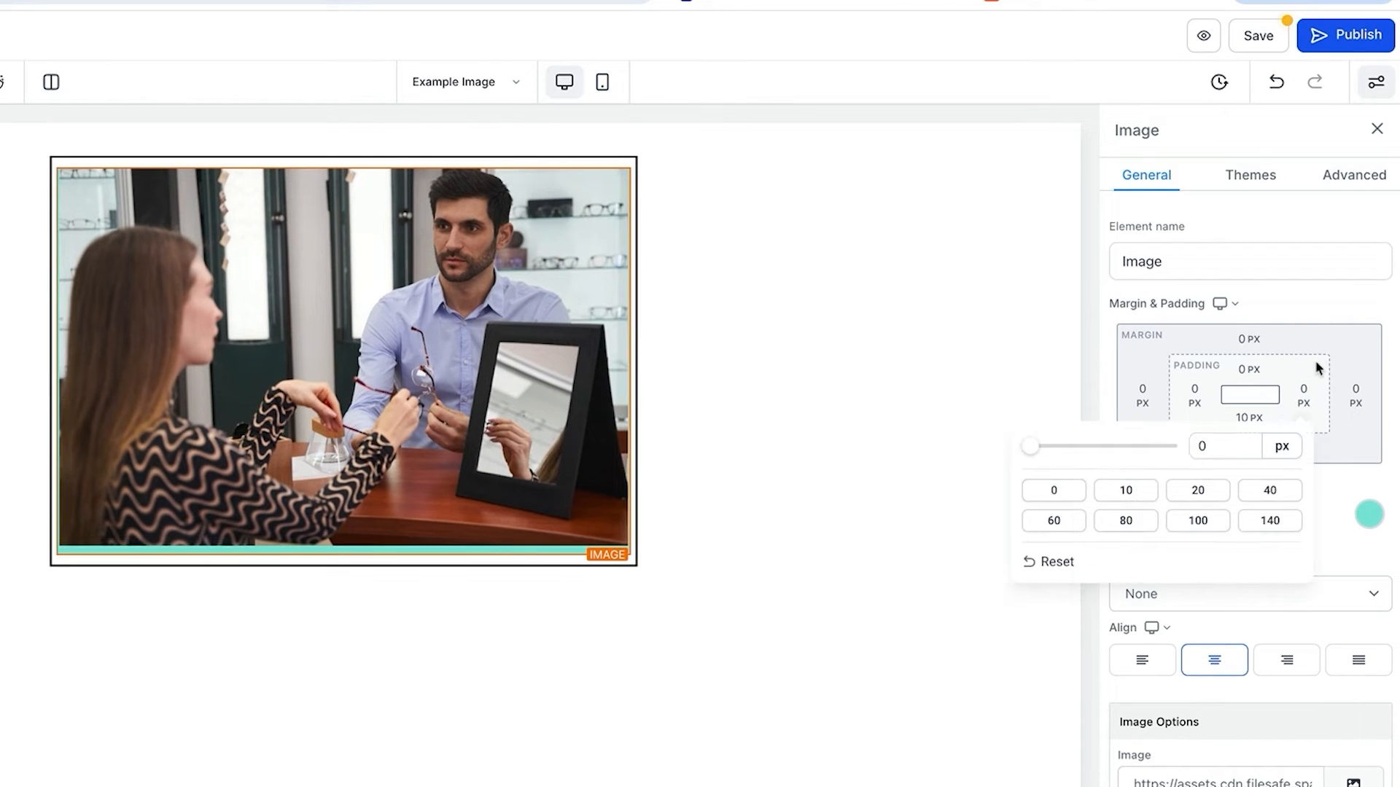
click(1259, 405)
click(1254, 418)
click(1138, 508)
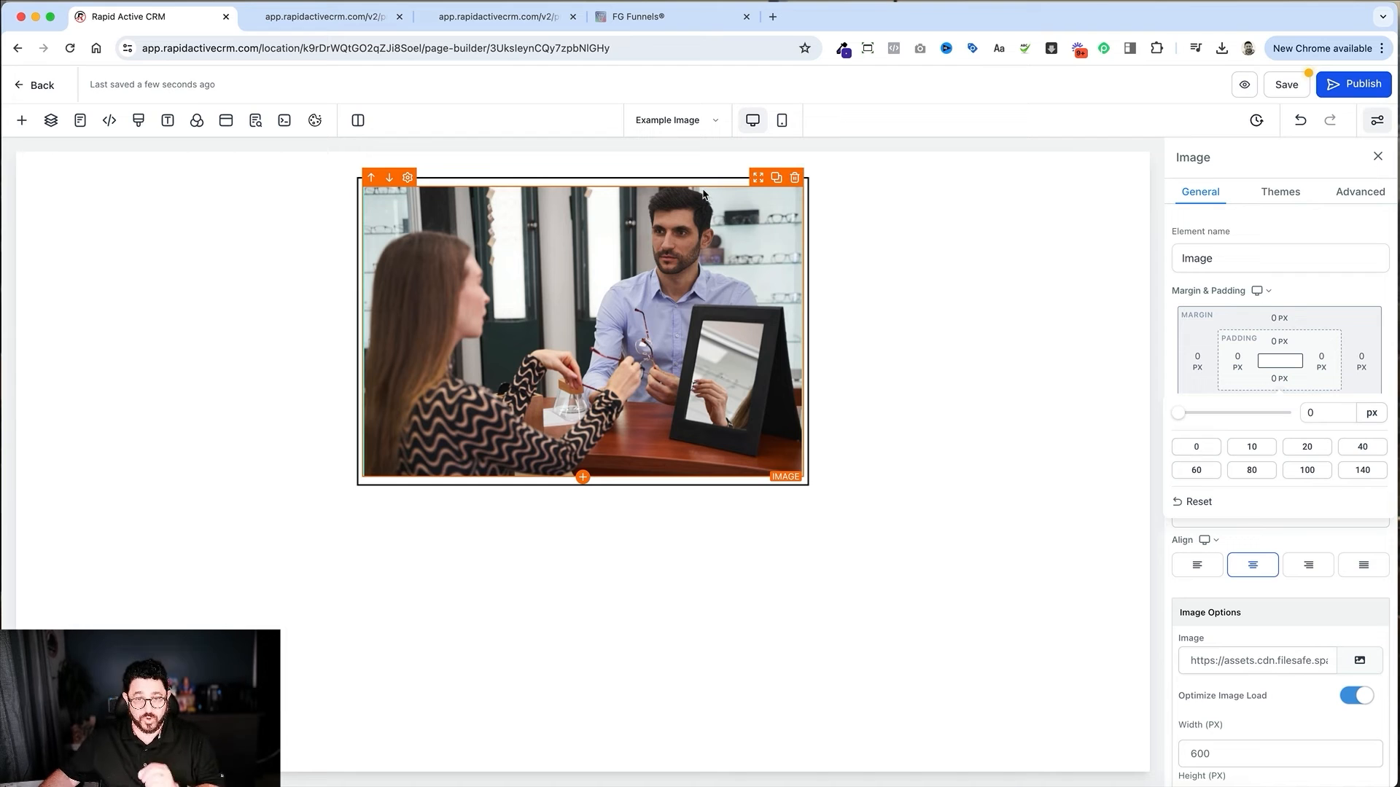
Set the bordered column's top, left, right and bottom padding to 20 px
click(705, 182)
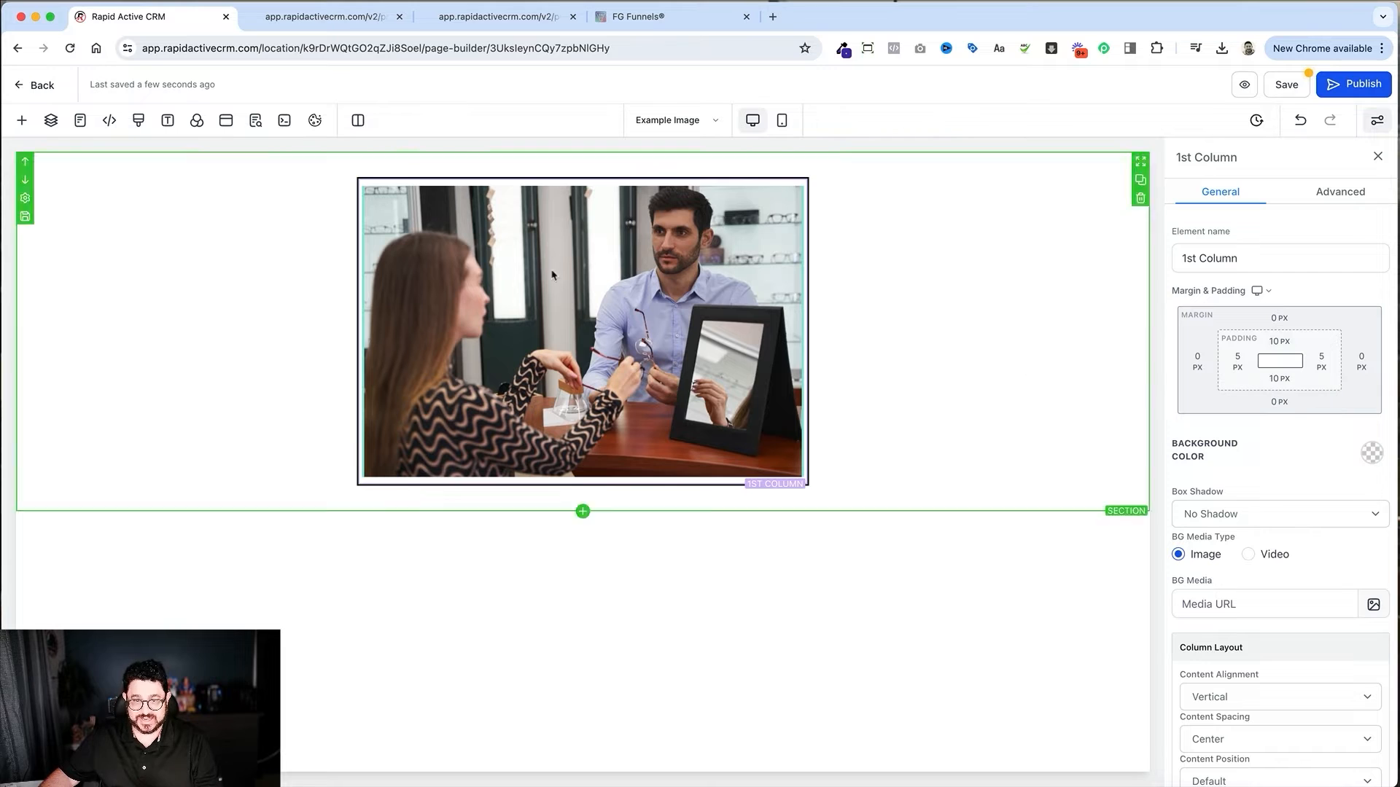
click(1278, 347)
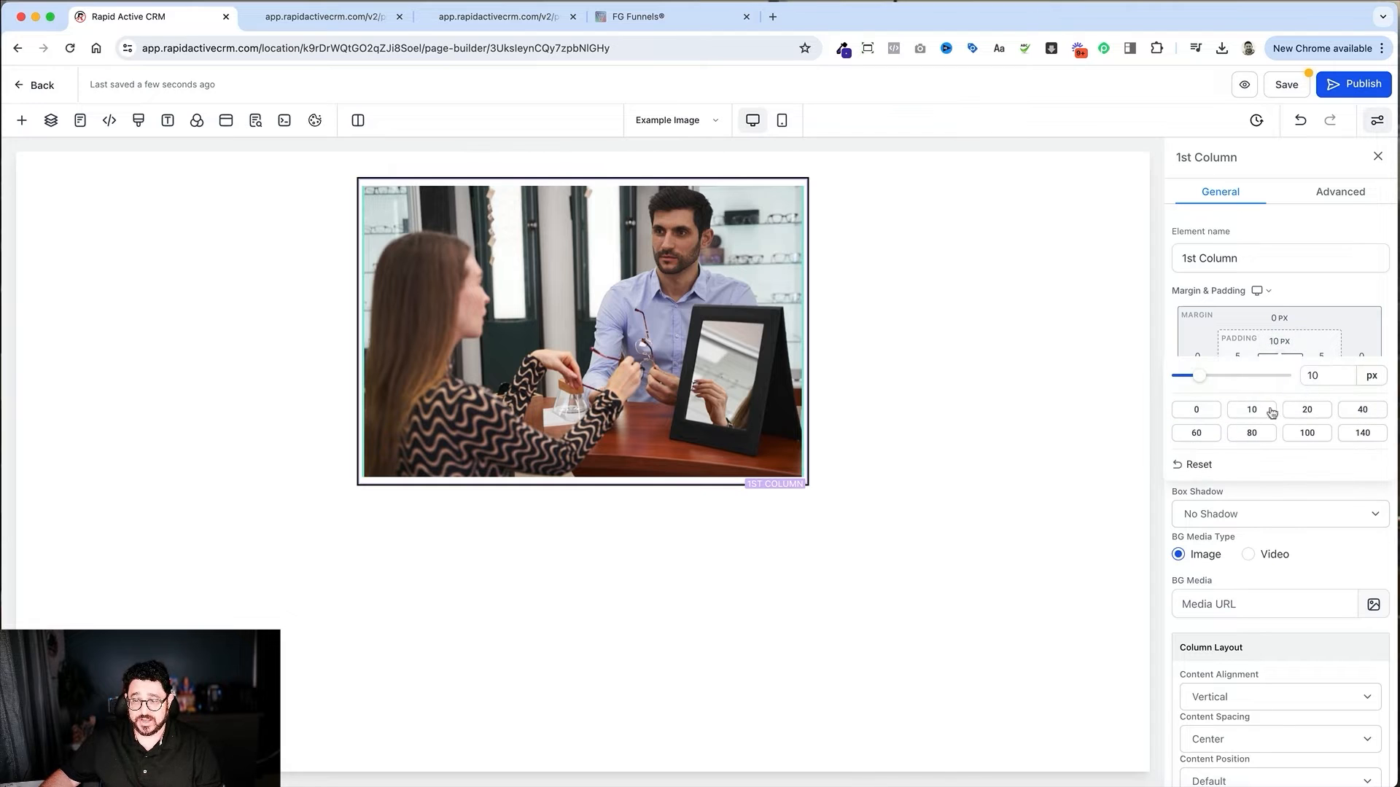
click(1307, 412)
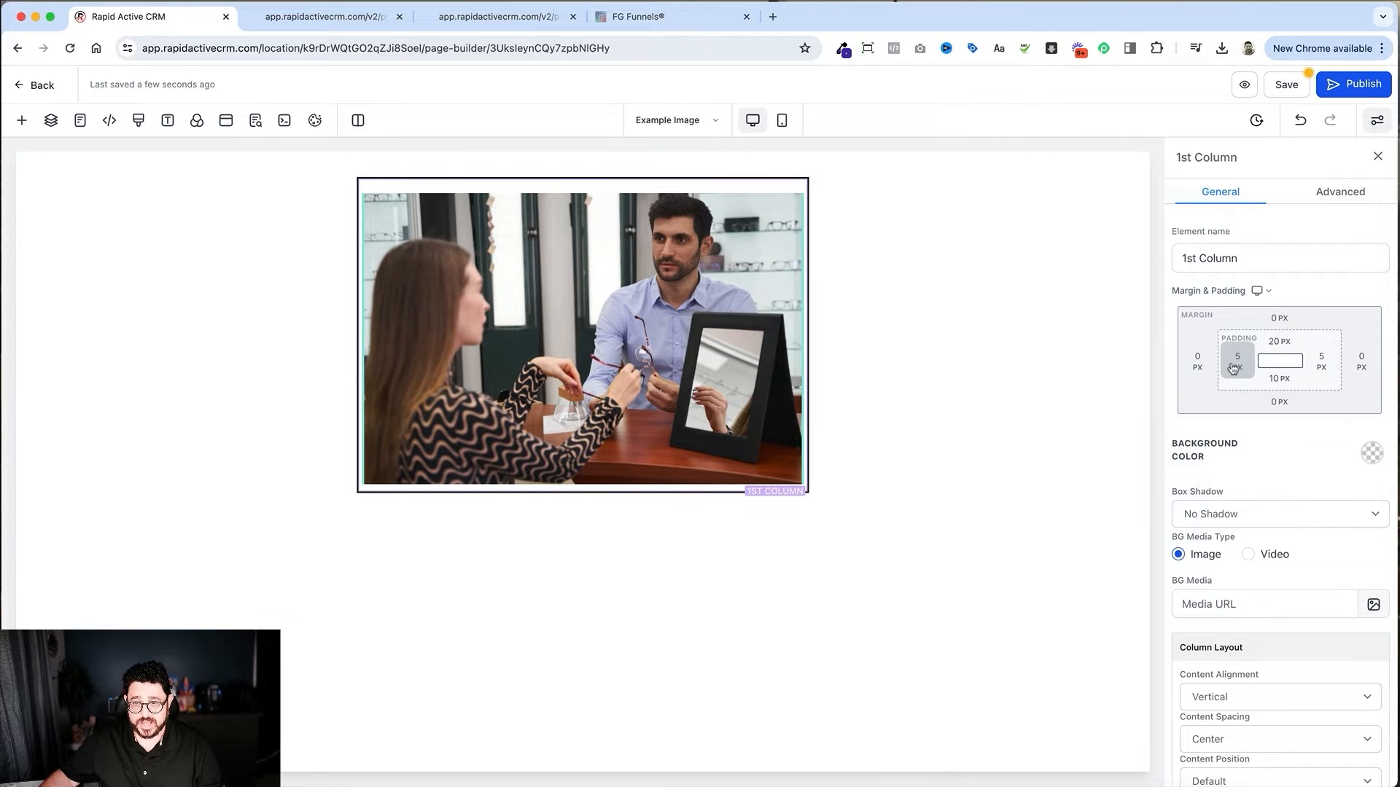
click(1237, 362)
click(1267, 435)
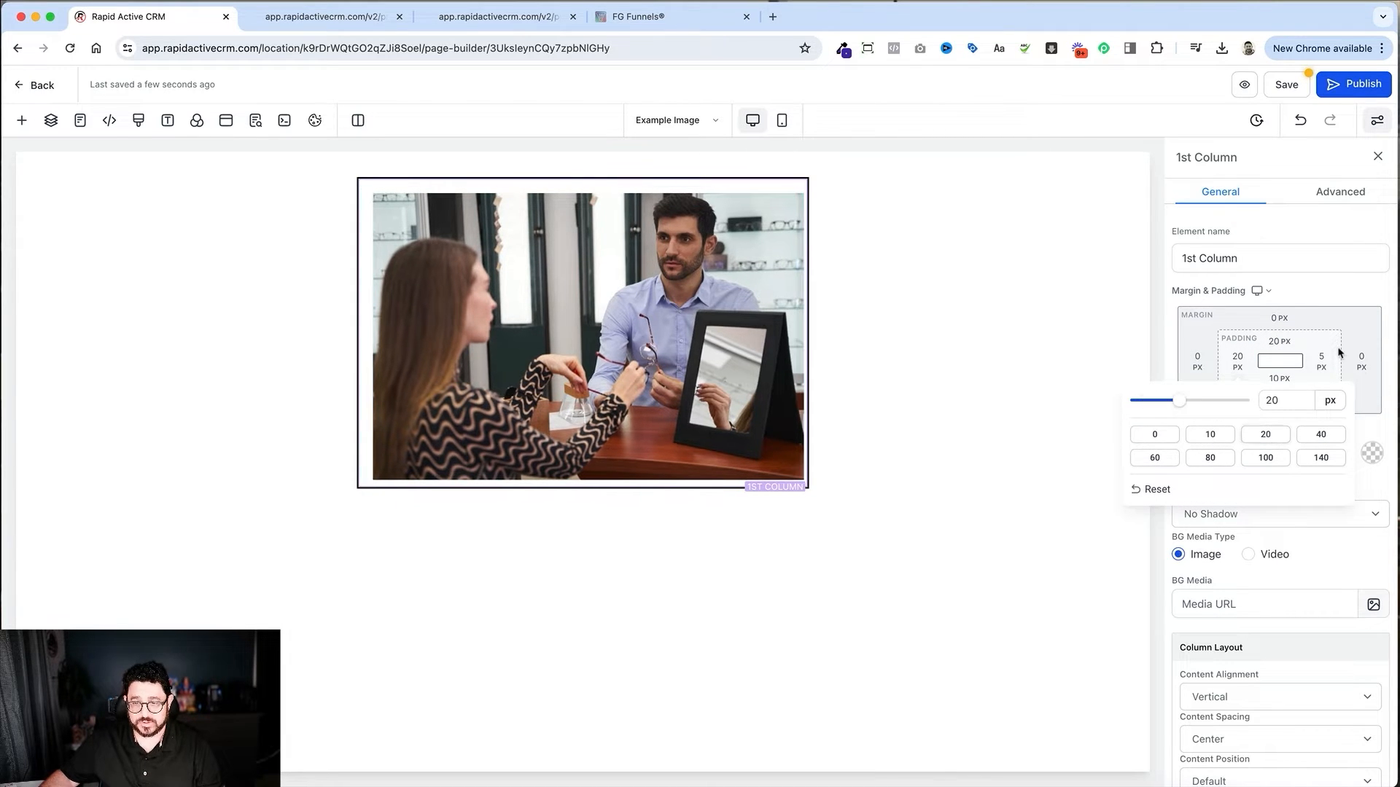
click(1326, 362)
click(1319, 363)
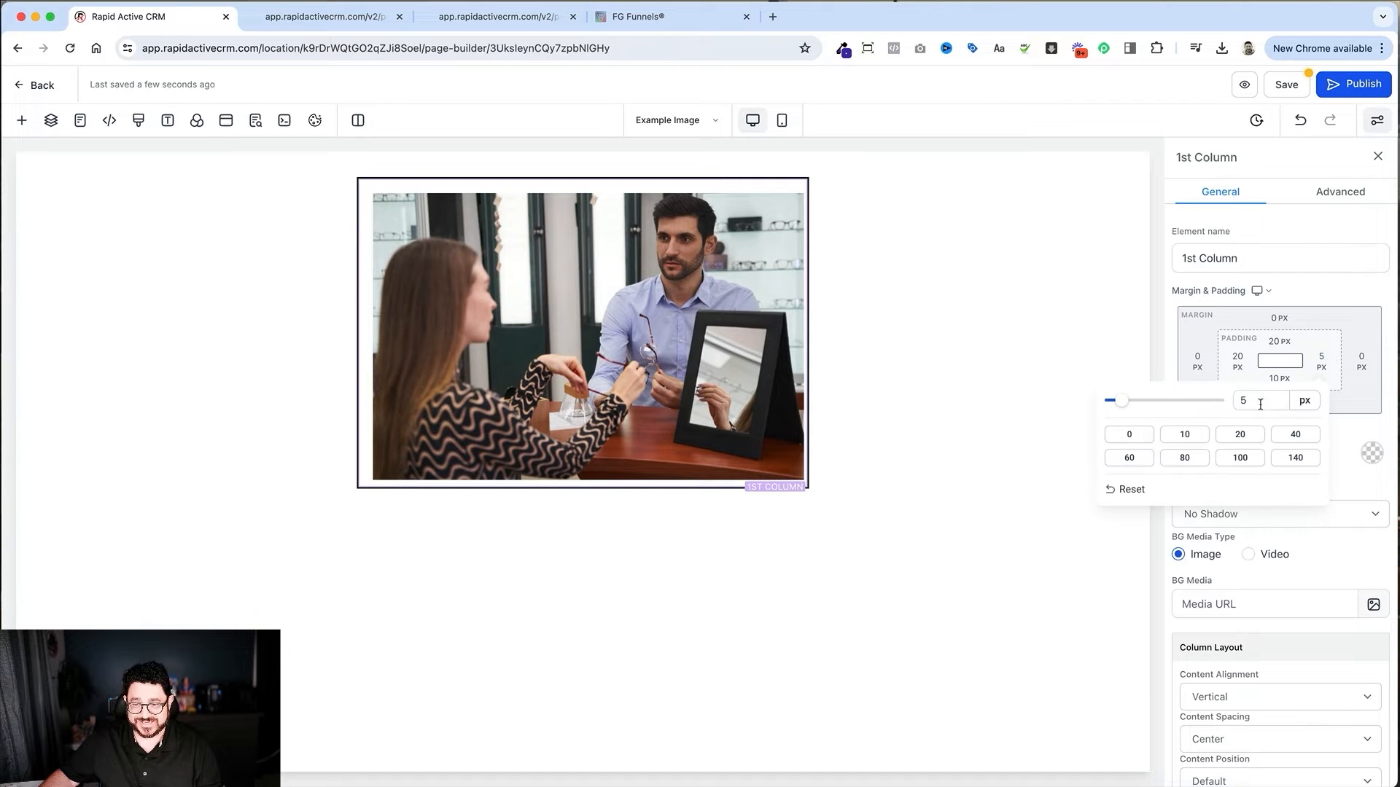
click(1261, 435)
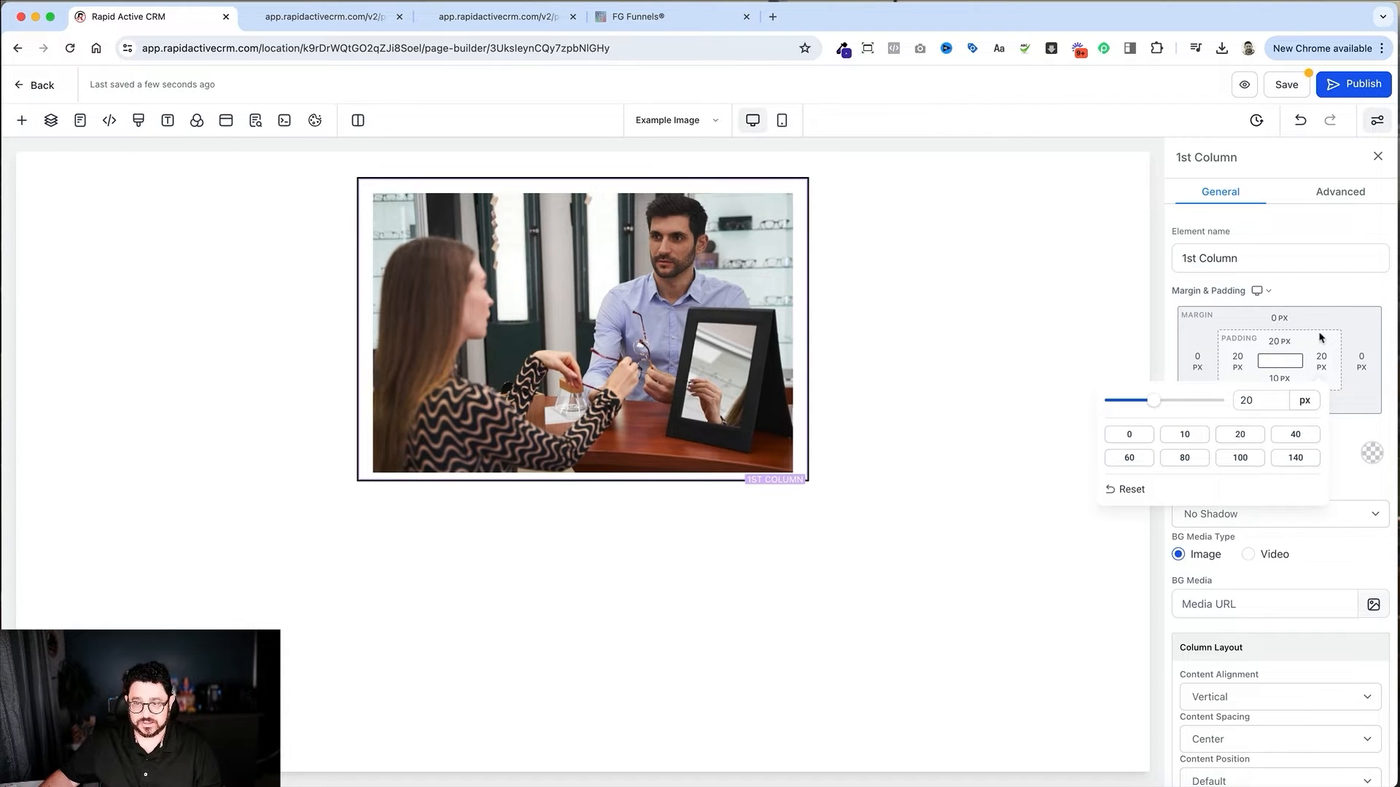
click(1321, 337)
click(1277, 378)
click(1305, 446)
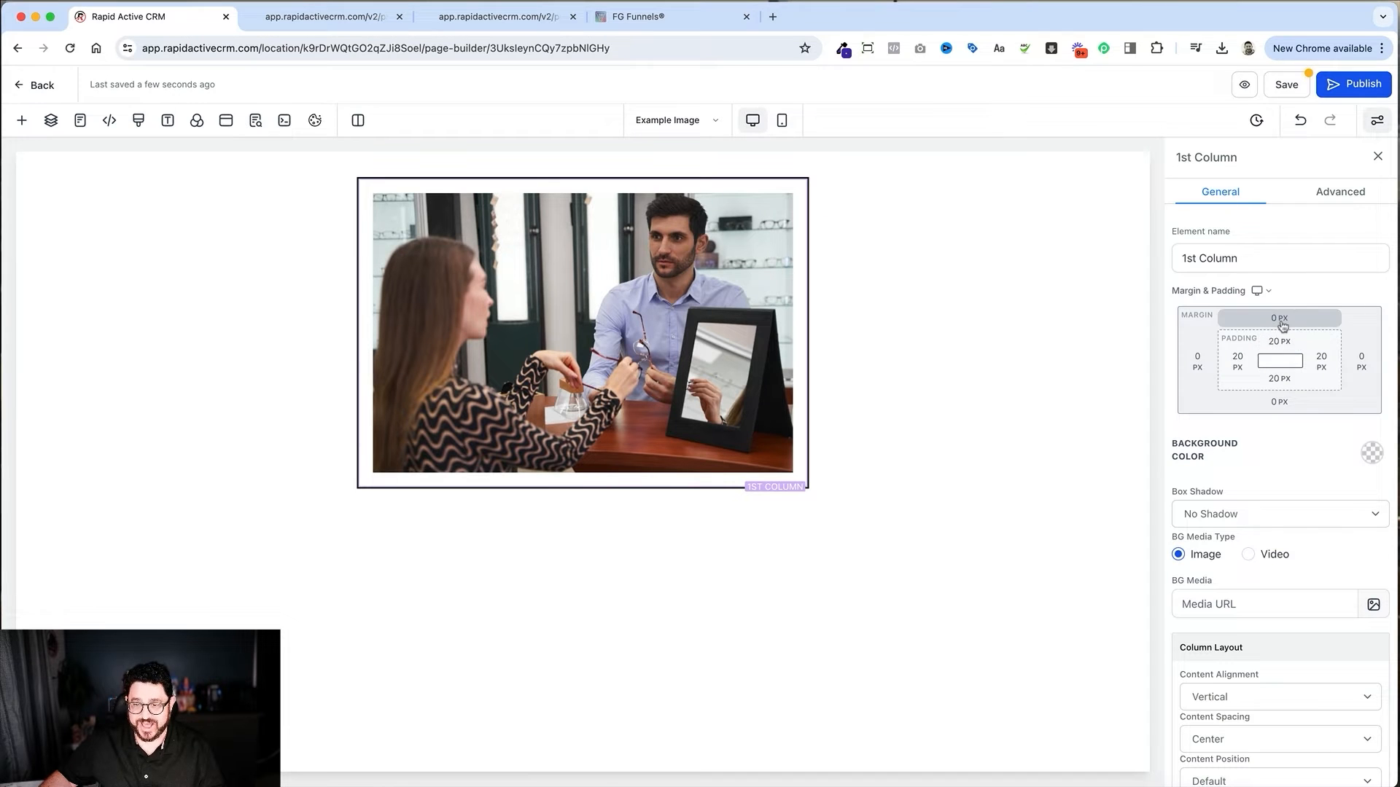
Set the bordered column's top margin to 80 px and compare it with the surrounding row's spacing settings
click(1281, 321)
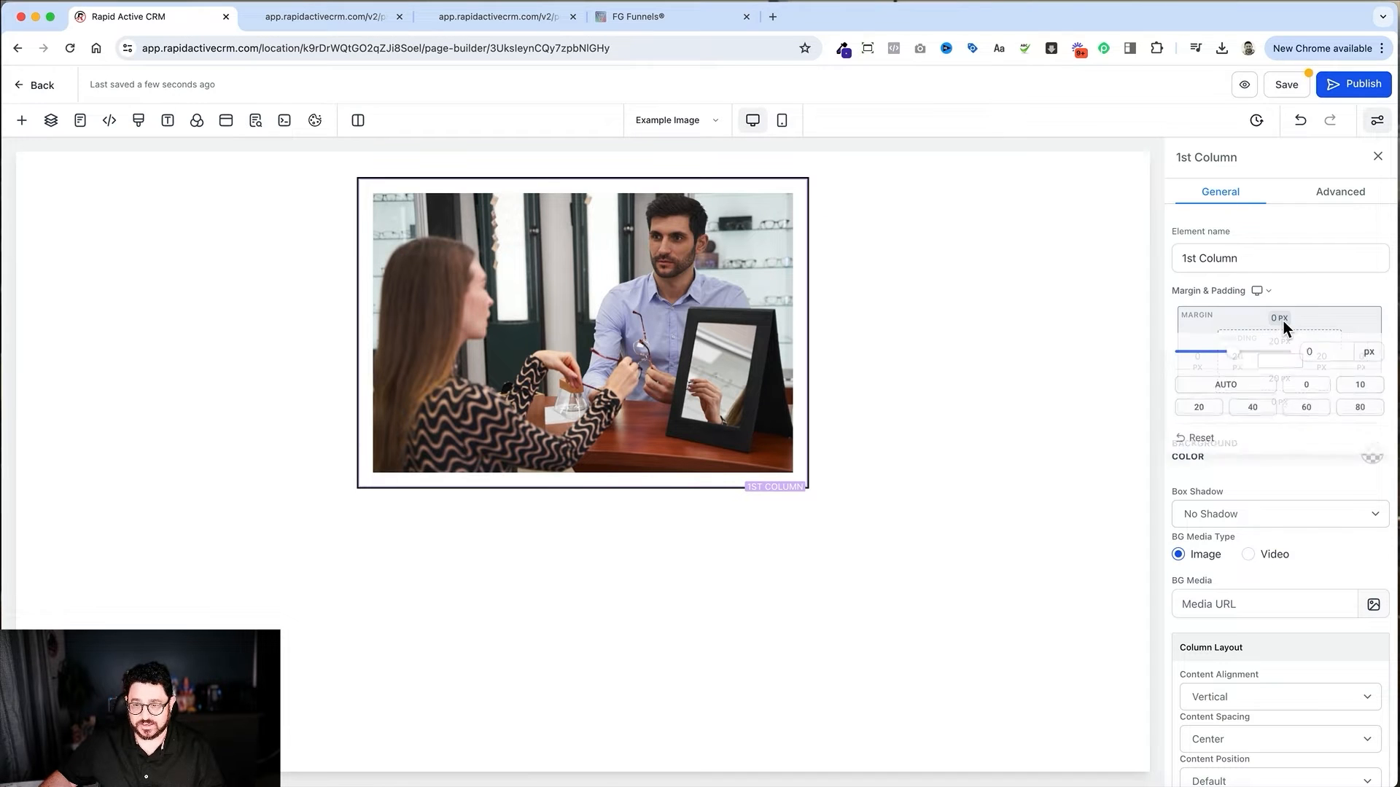
click(1360, 410)
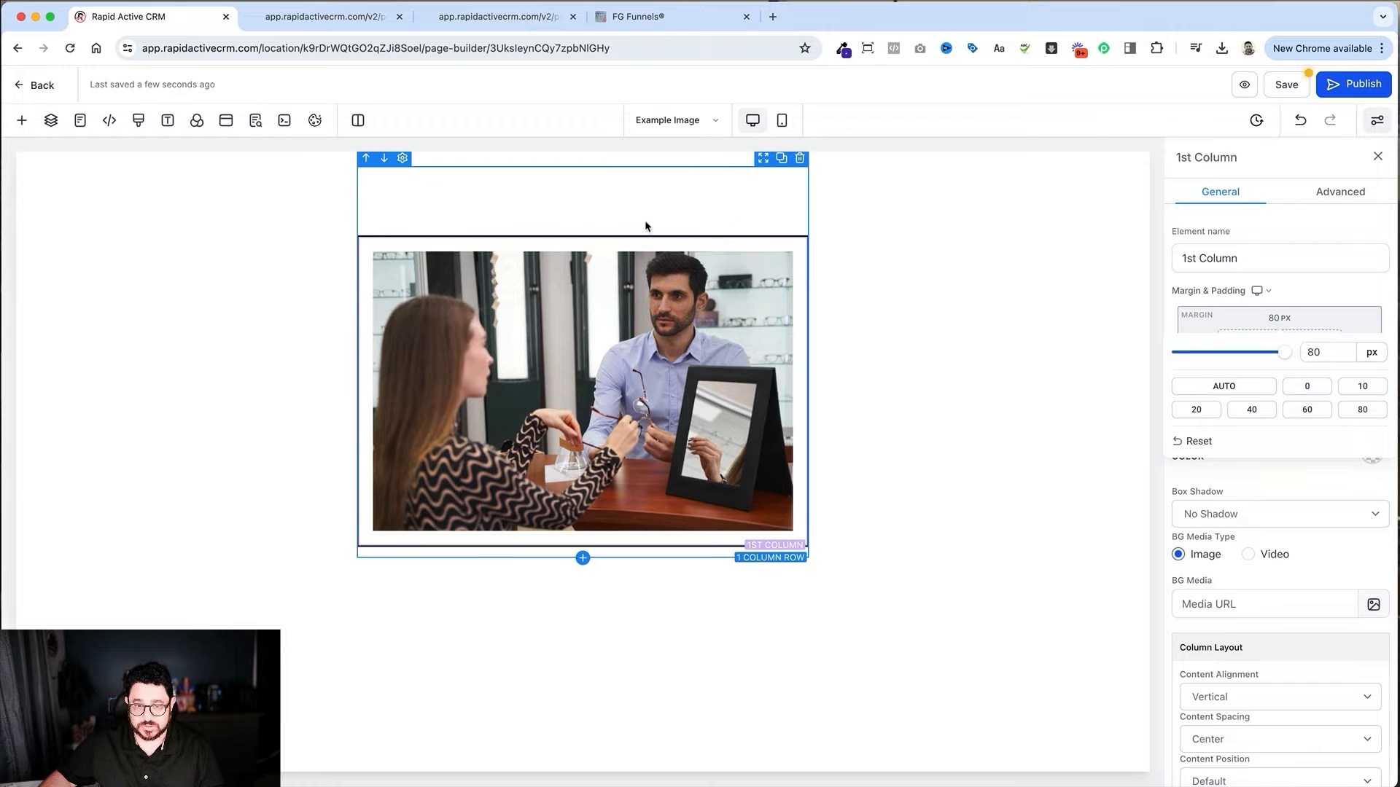
click(674, 183)
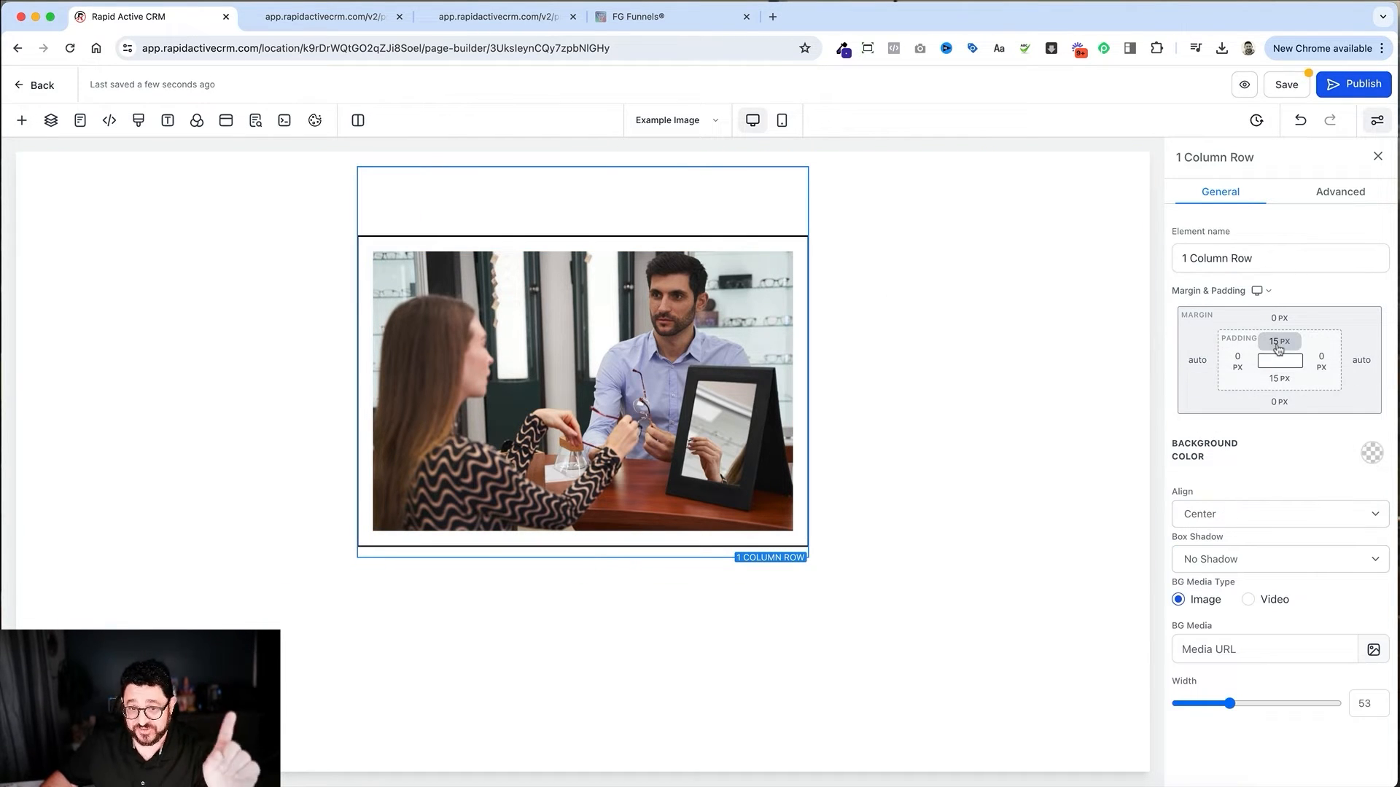
click(735, 242)
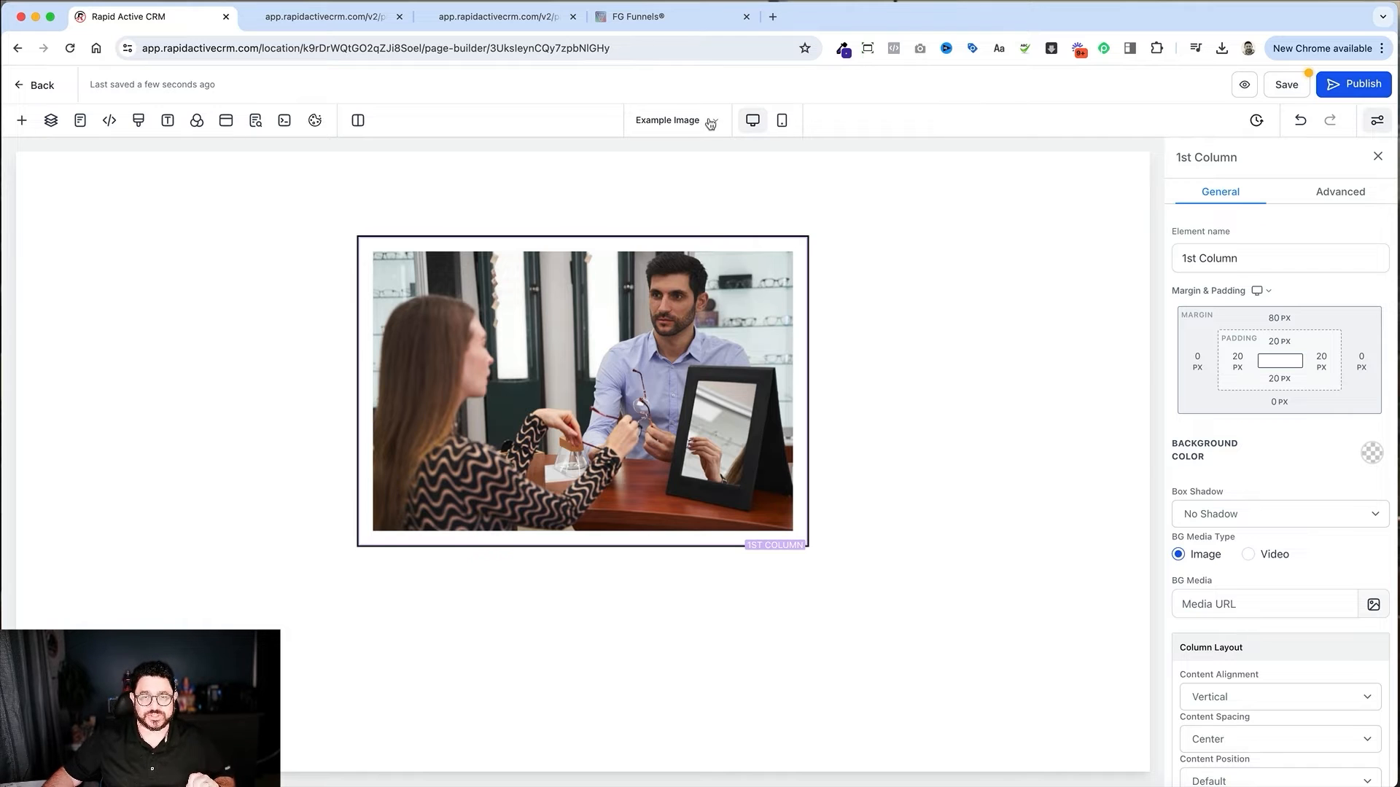
Switch to the Example Text page and select its row, column and paragraph in turn
click(711, 121)
click(138, 270)
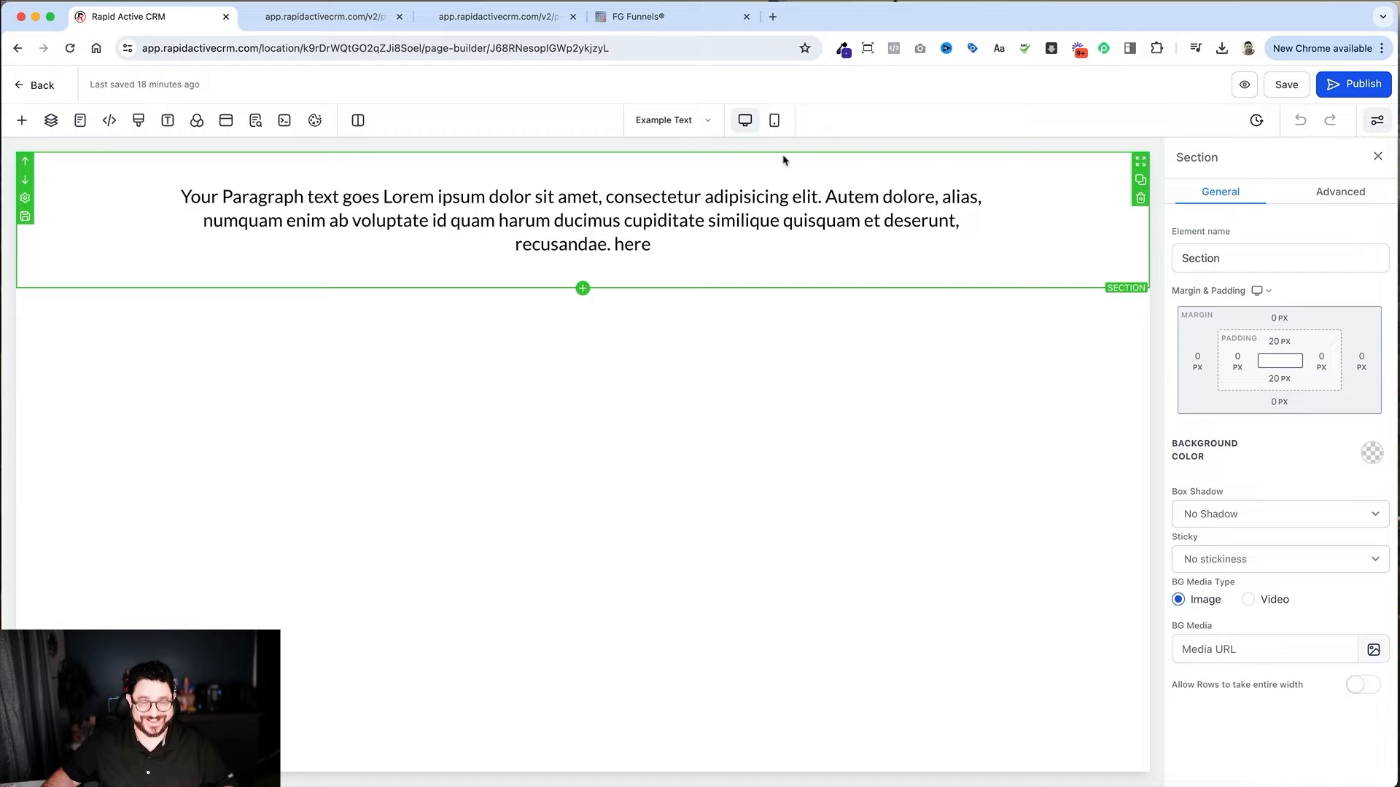
click(773, 174)
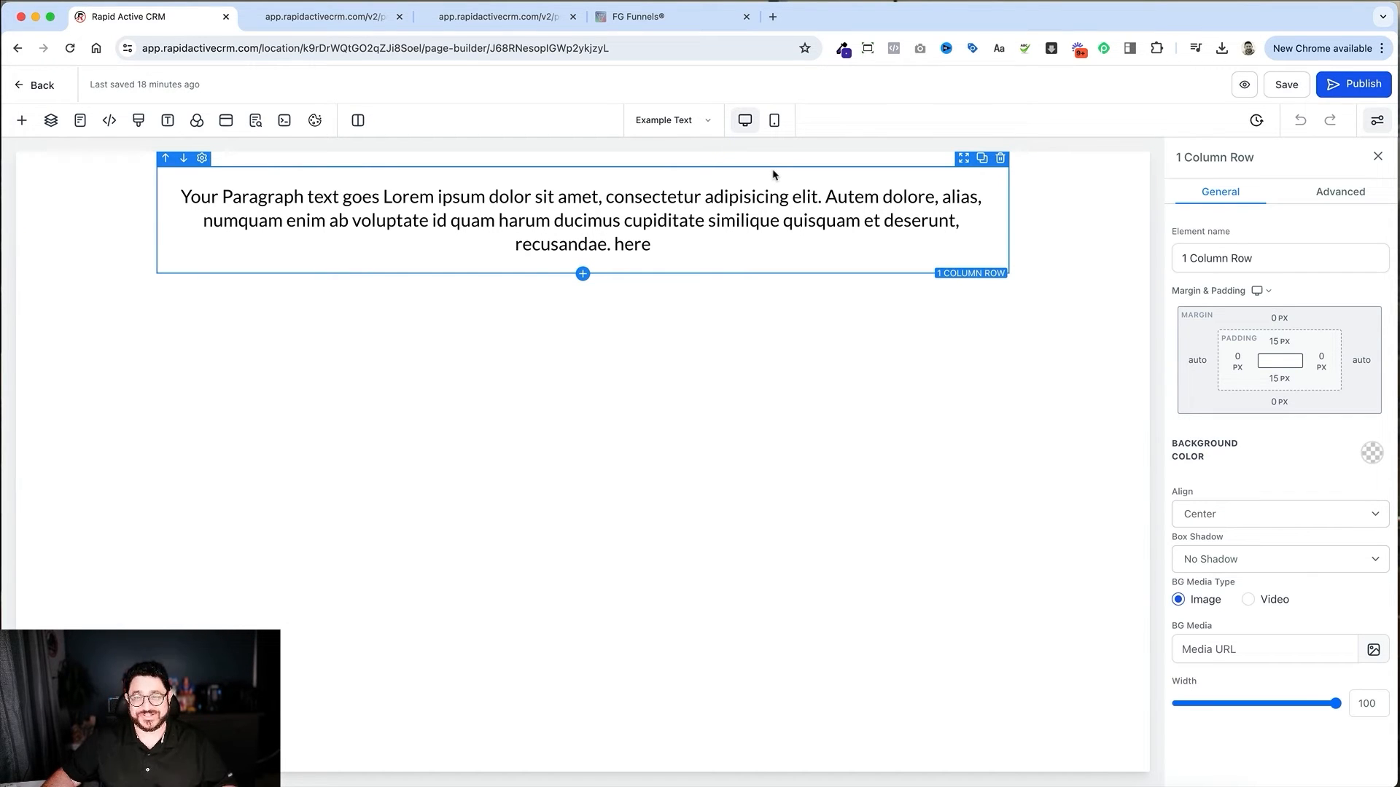
click(771, 182)
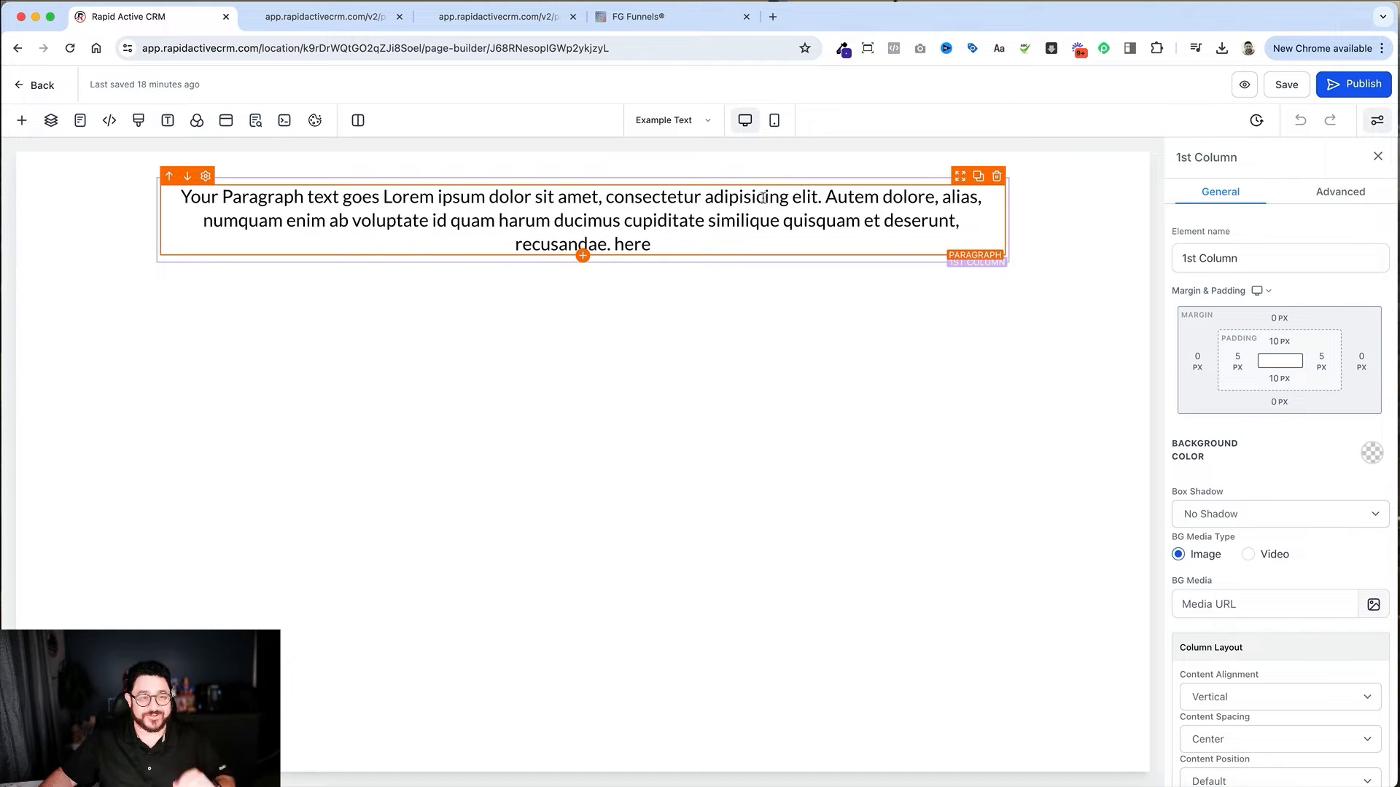
click(764, 205)
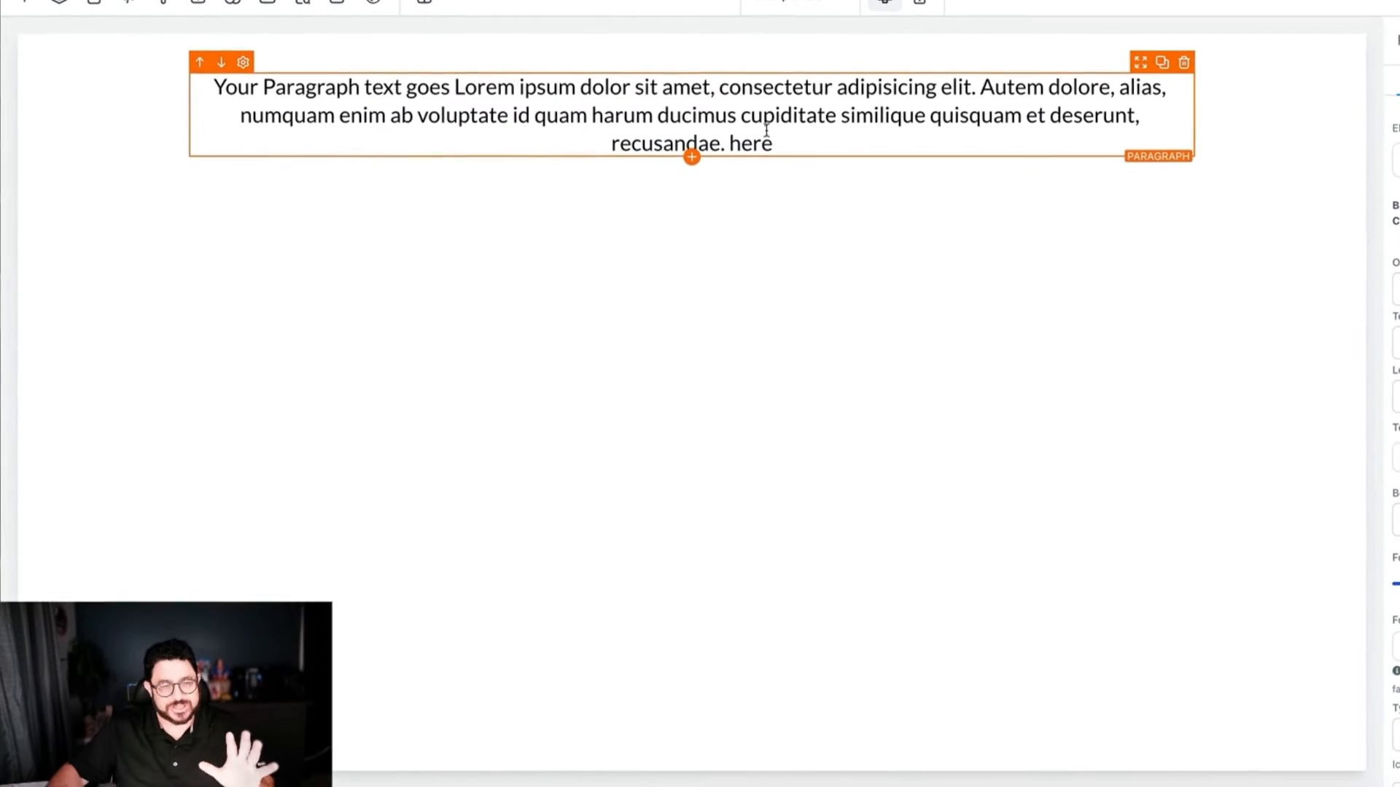
Set the paragraph's right padding to 440 px so its text wraps within a narrower area
scroll(1297, 421, down, 5)
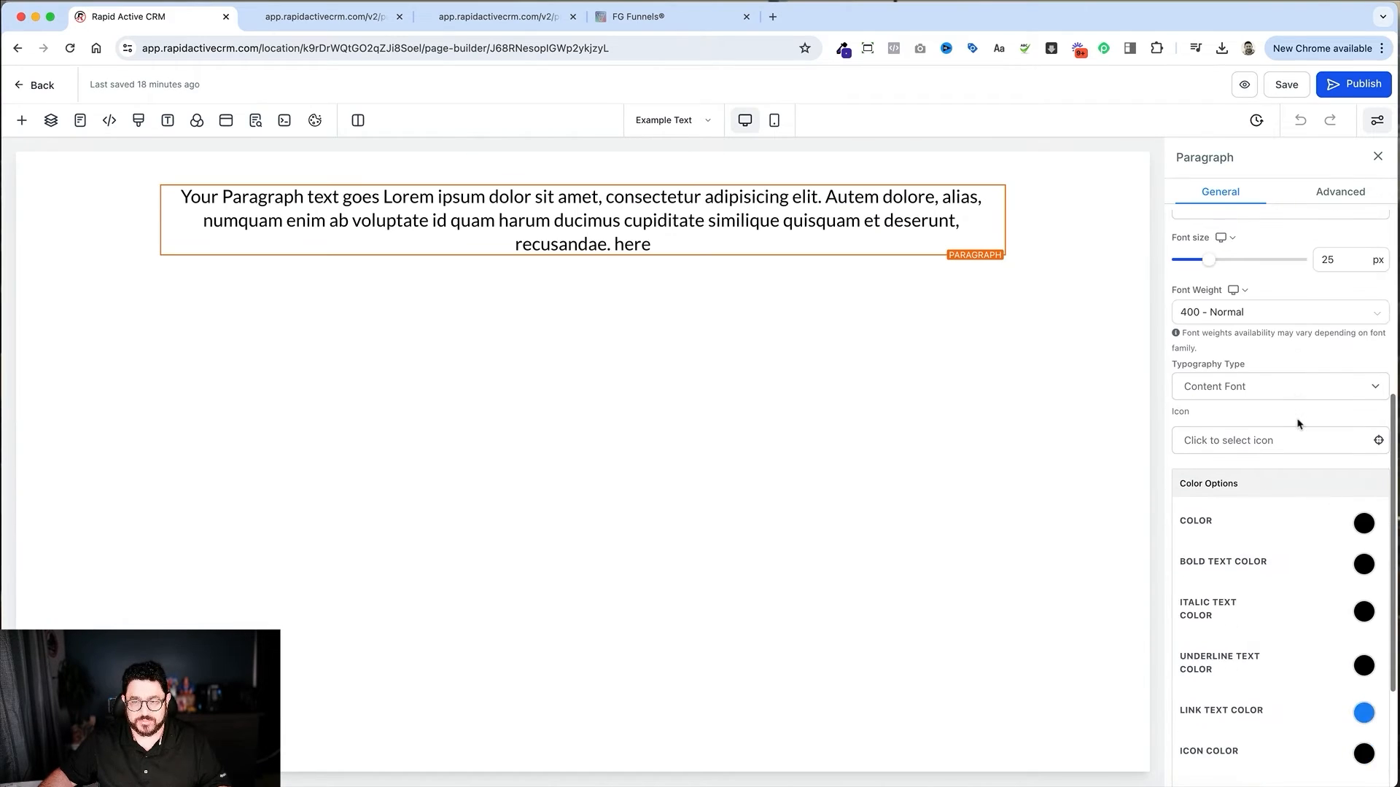
scroll(1298, 423, up, 5)
scroll(1297, 421, down, 5)
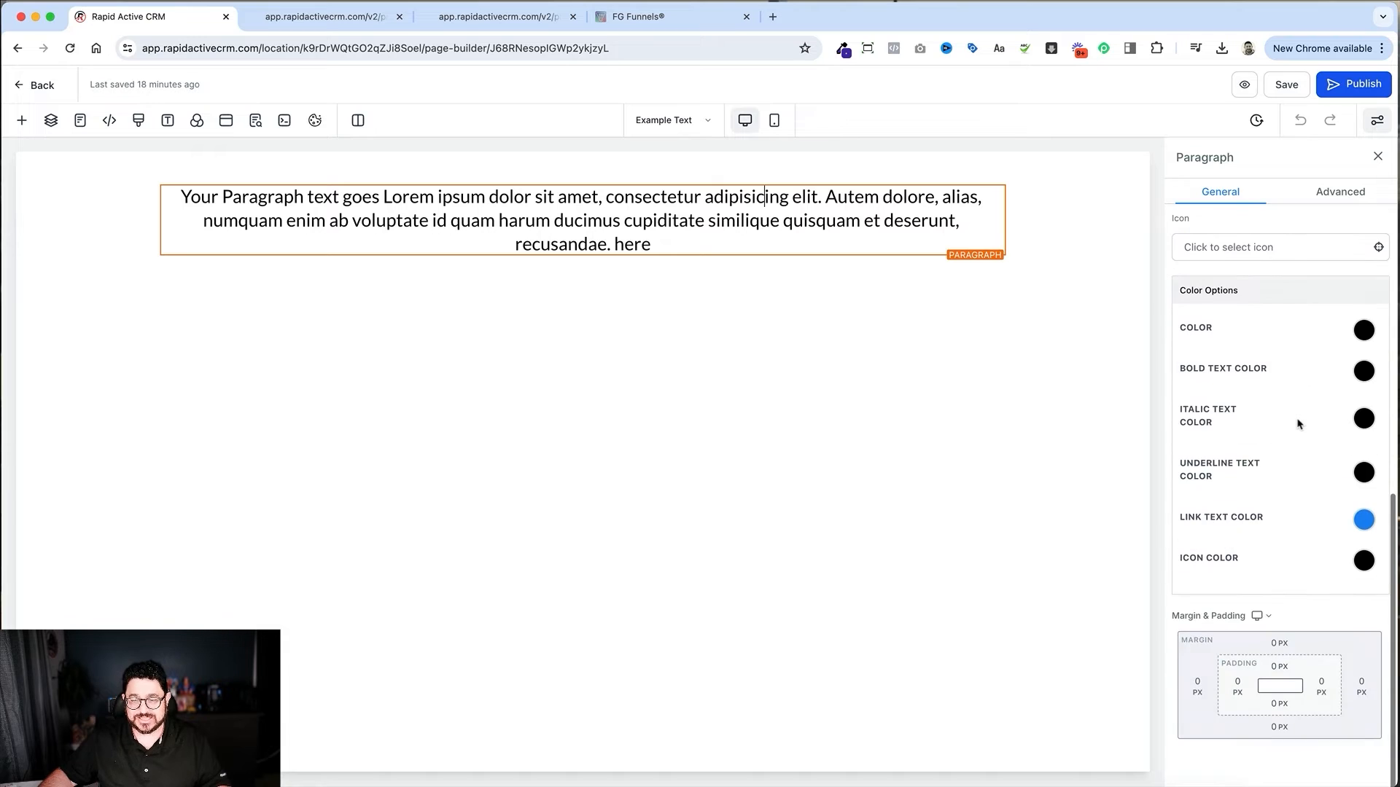
click(1322, 687)
click(1295, 616)
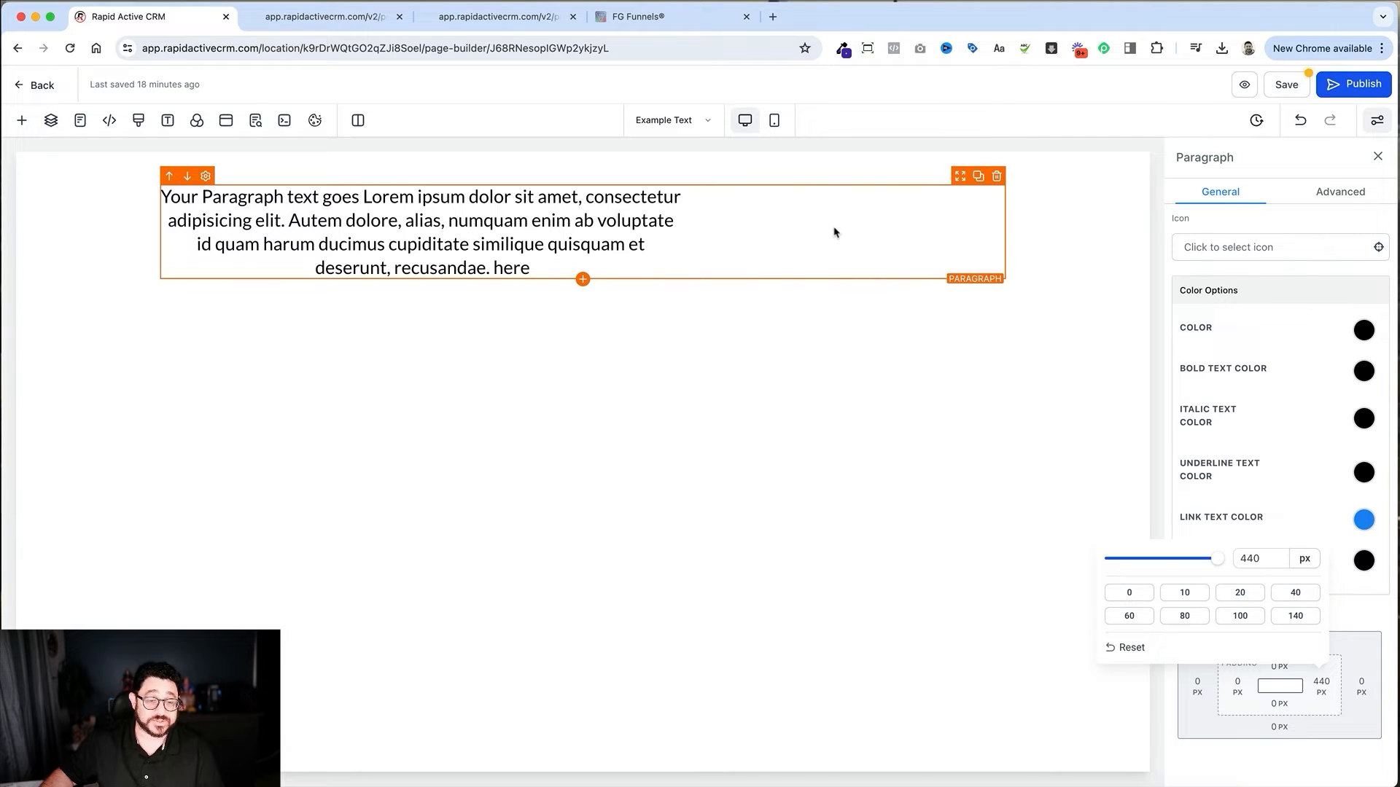
click(595, 220)
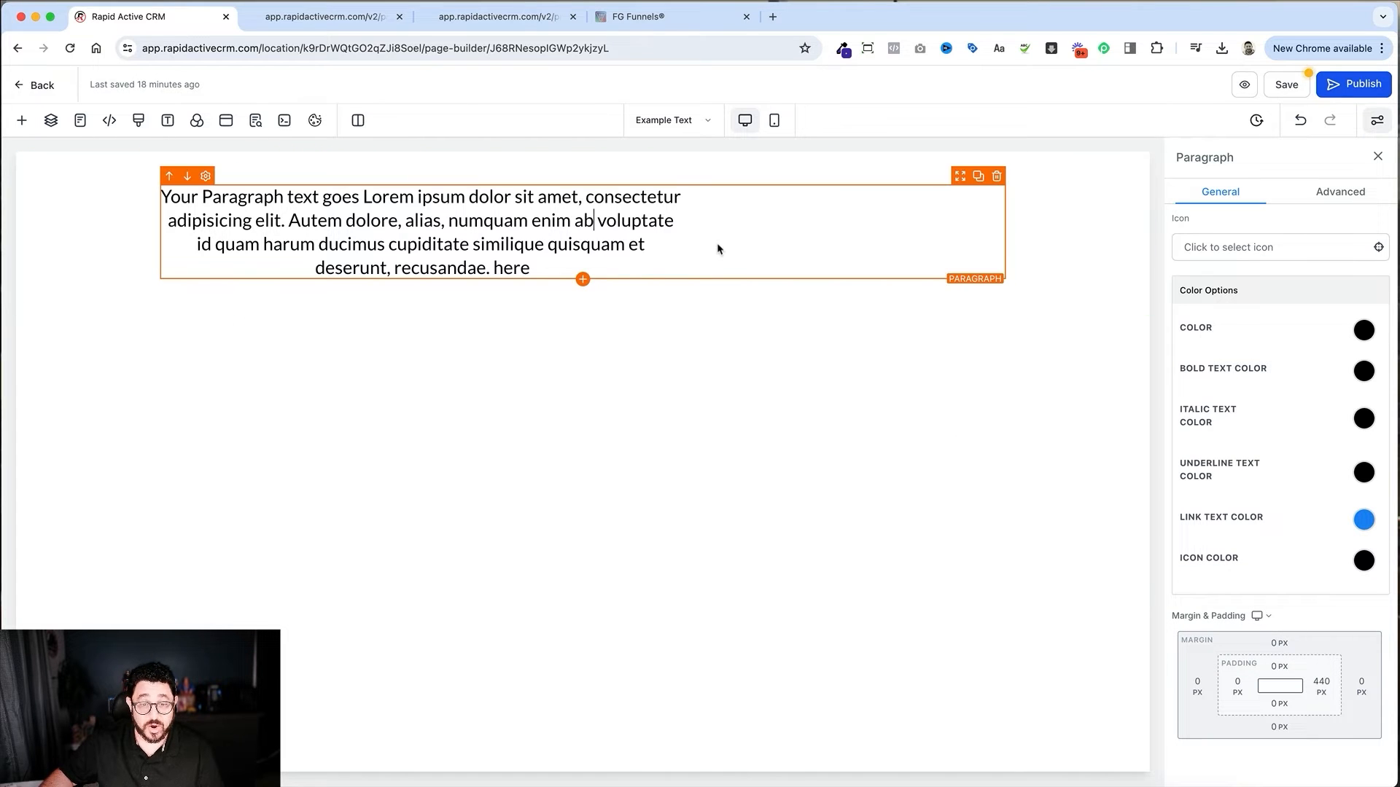
Reset the paragraph's right padding to 0 px and narrow its one-column row to a width of 70
click(1317, 688)
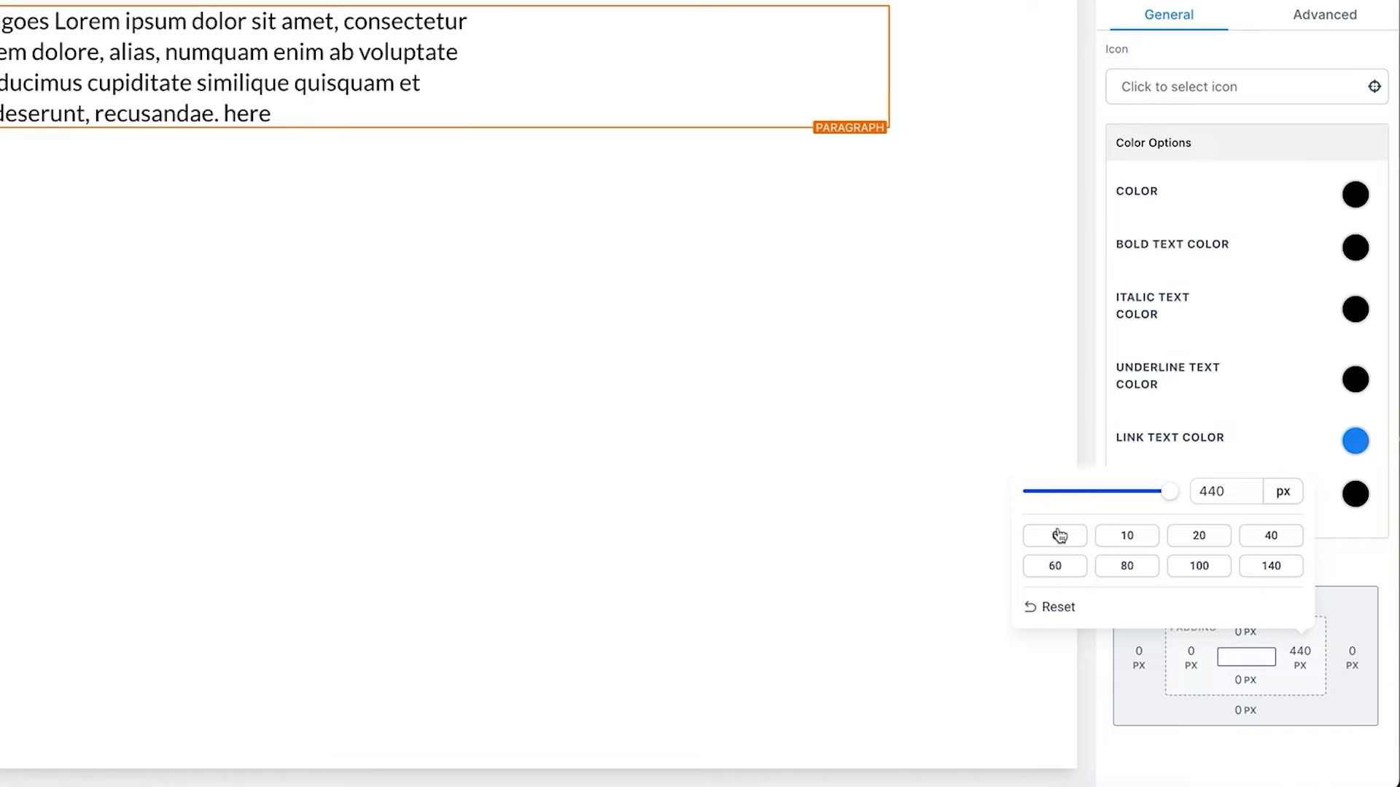
click(1059, 535)
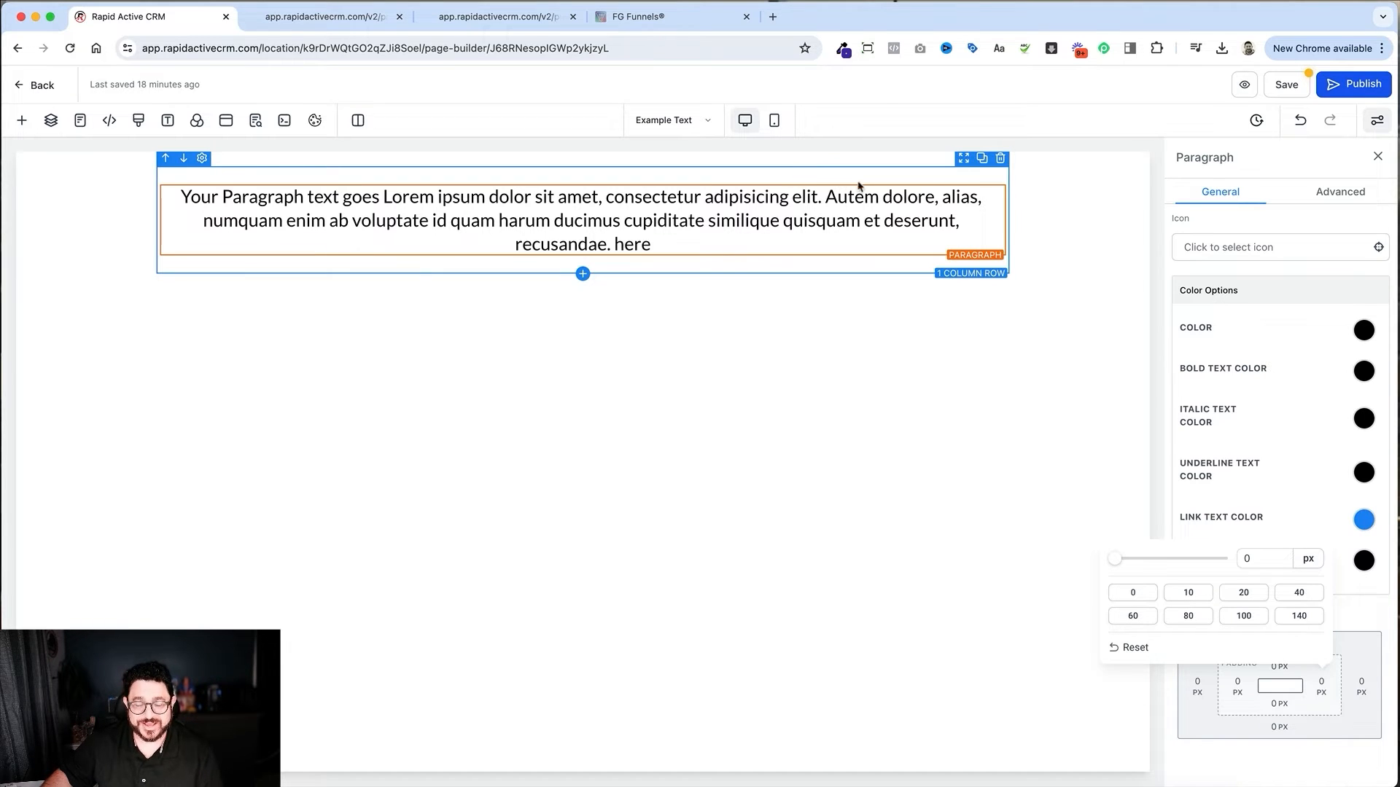
click(886, 176)
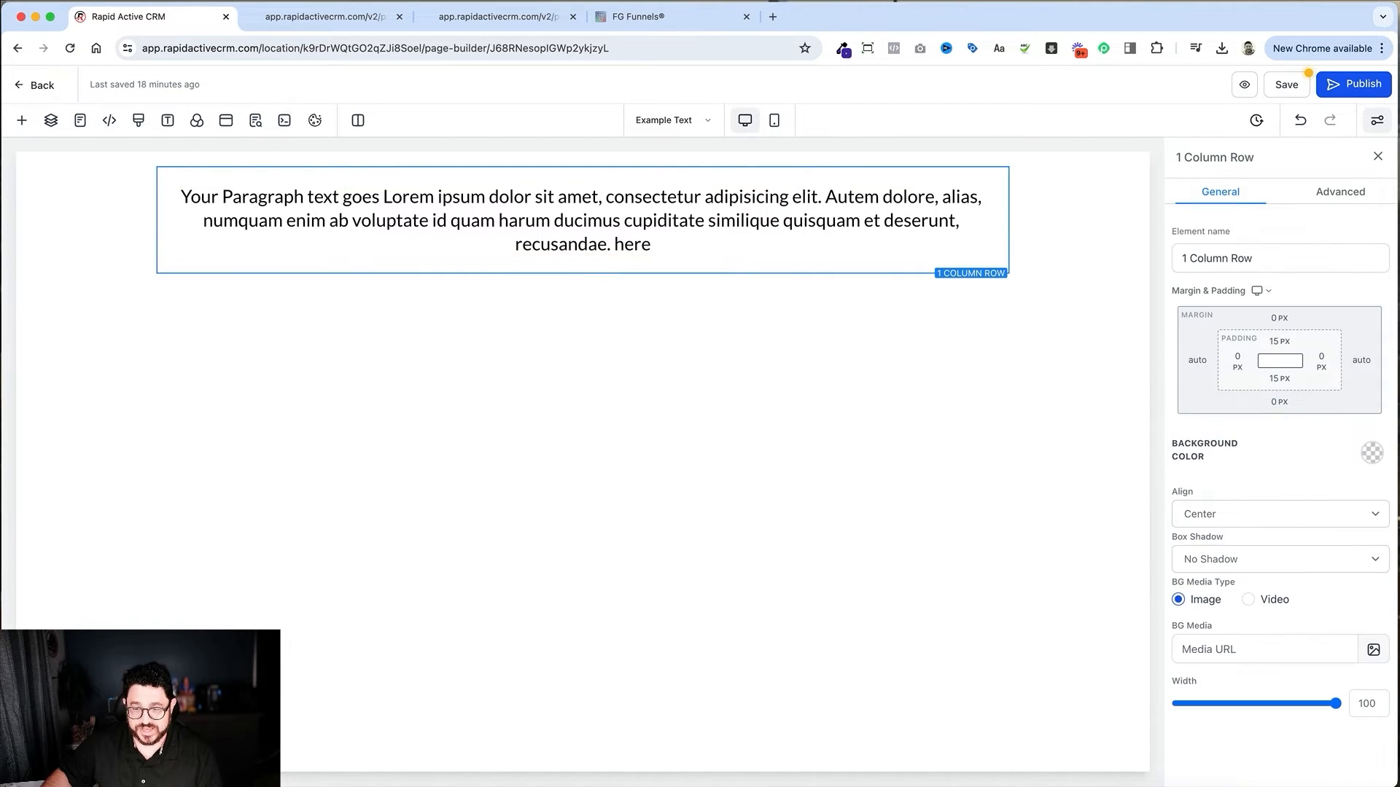
drag(1335, 705, 1268, 709)
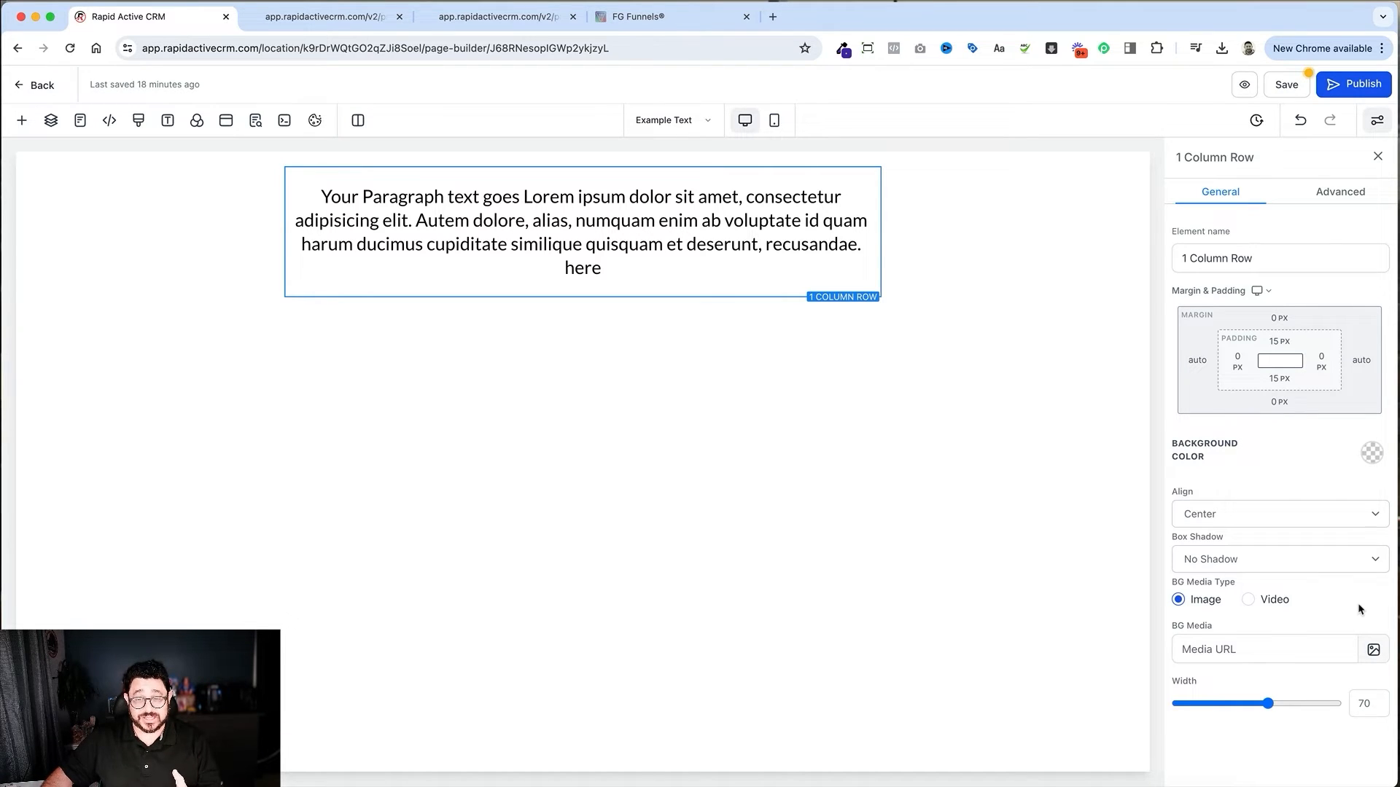
Align the narrowed one-column row left, and change its alignment to right
click(1212, 516)
click(1203, 499)
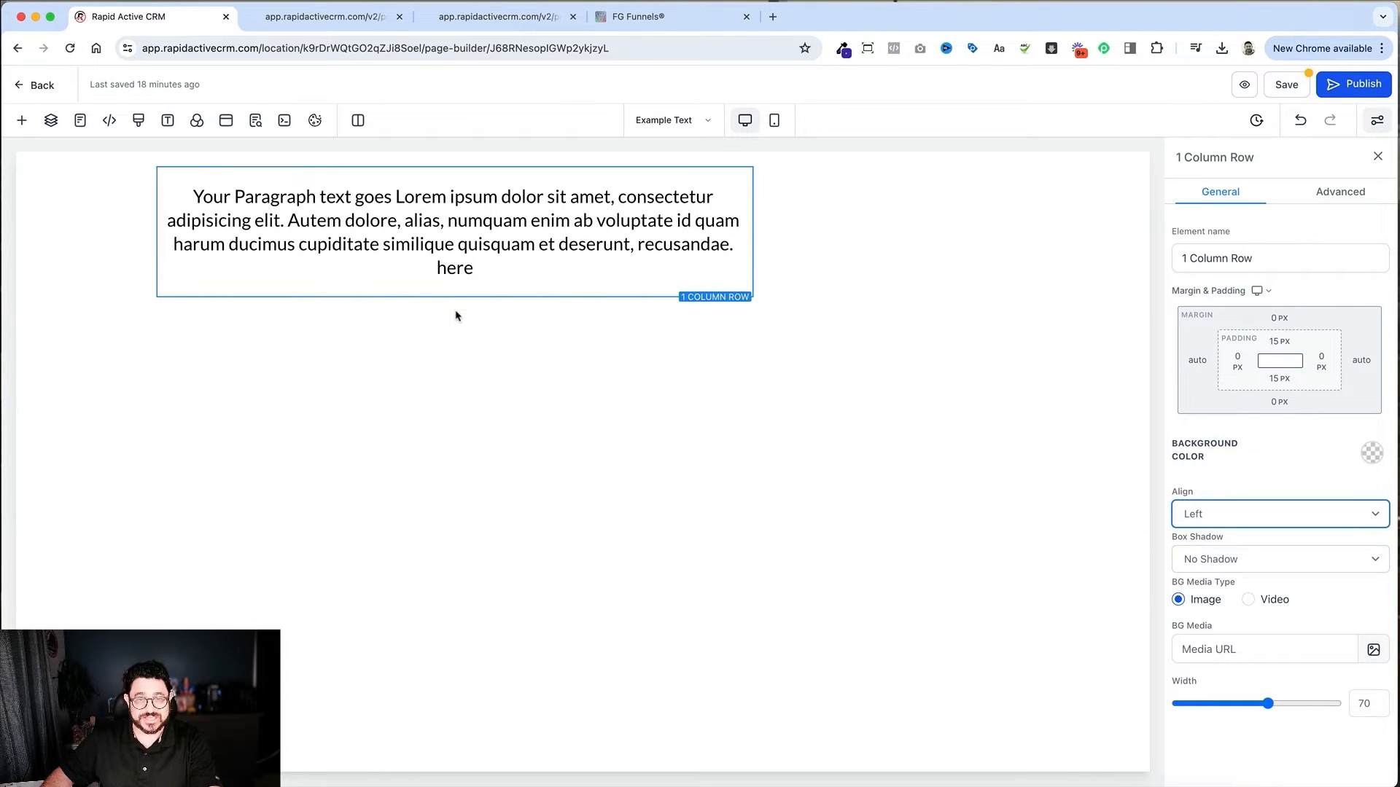
click(1298, 519)
click(1281, 553)
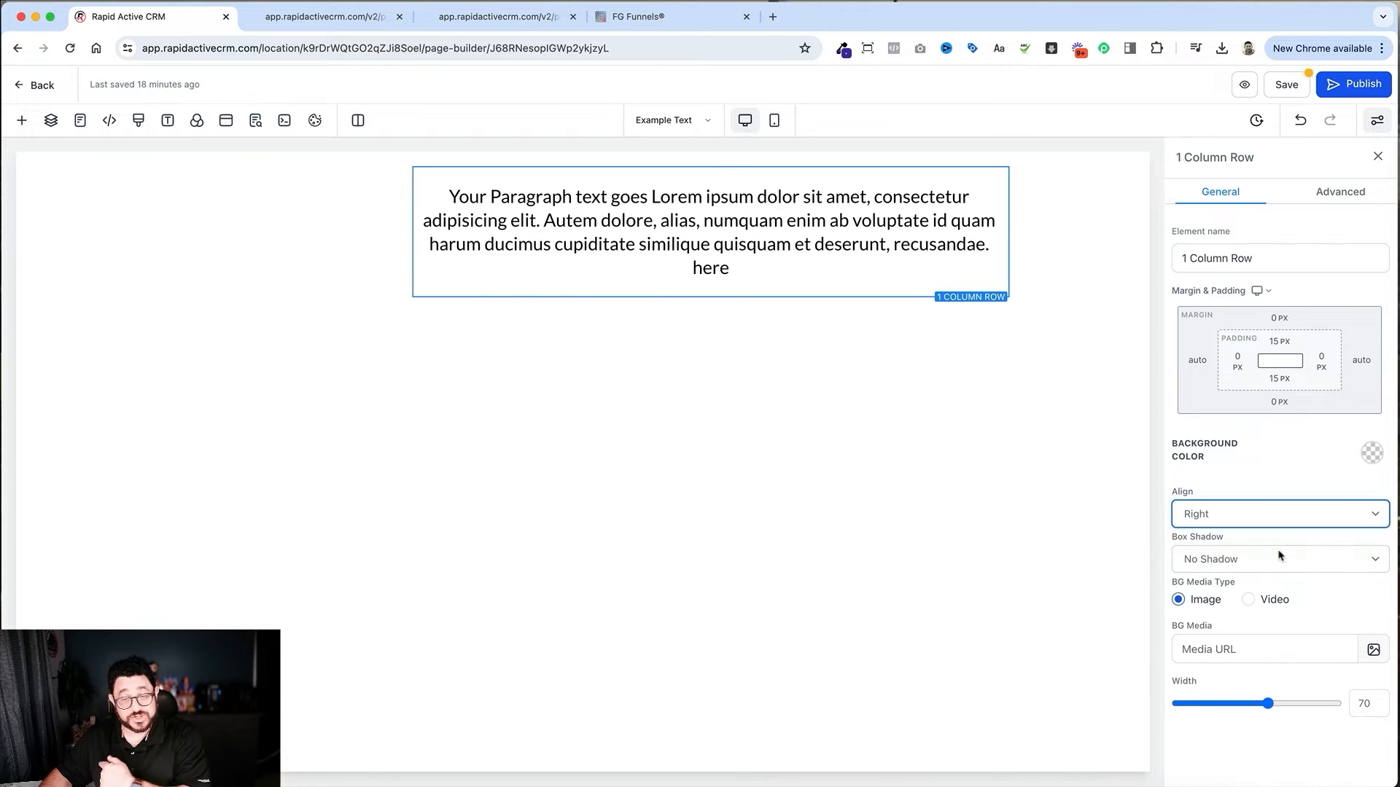
Set the paragraph's left, right, bottom and top padding to 40 px
click(871, 244)
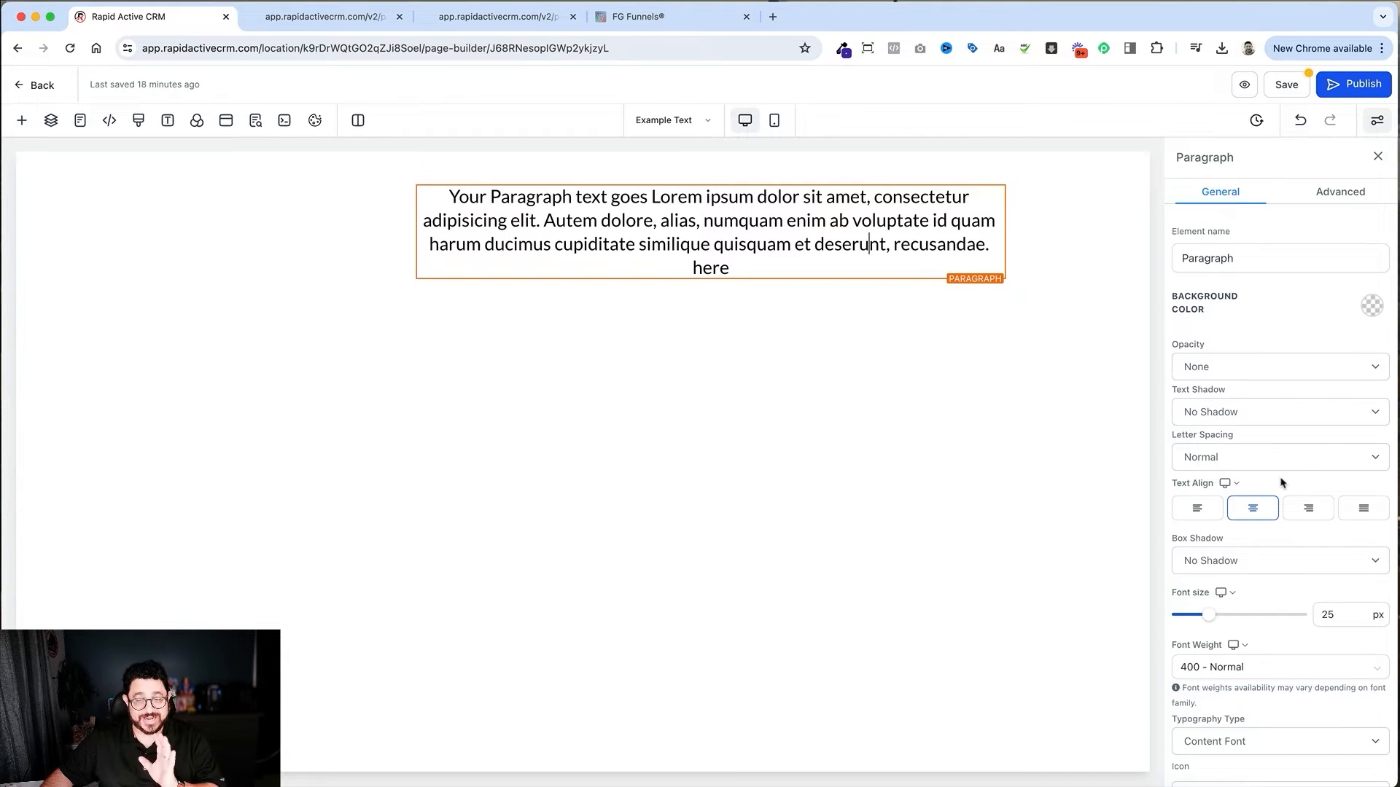
scroll(1283, 482, down, 10)
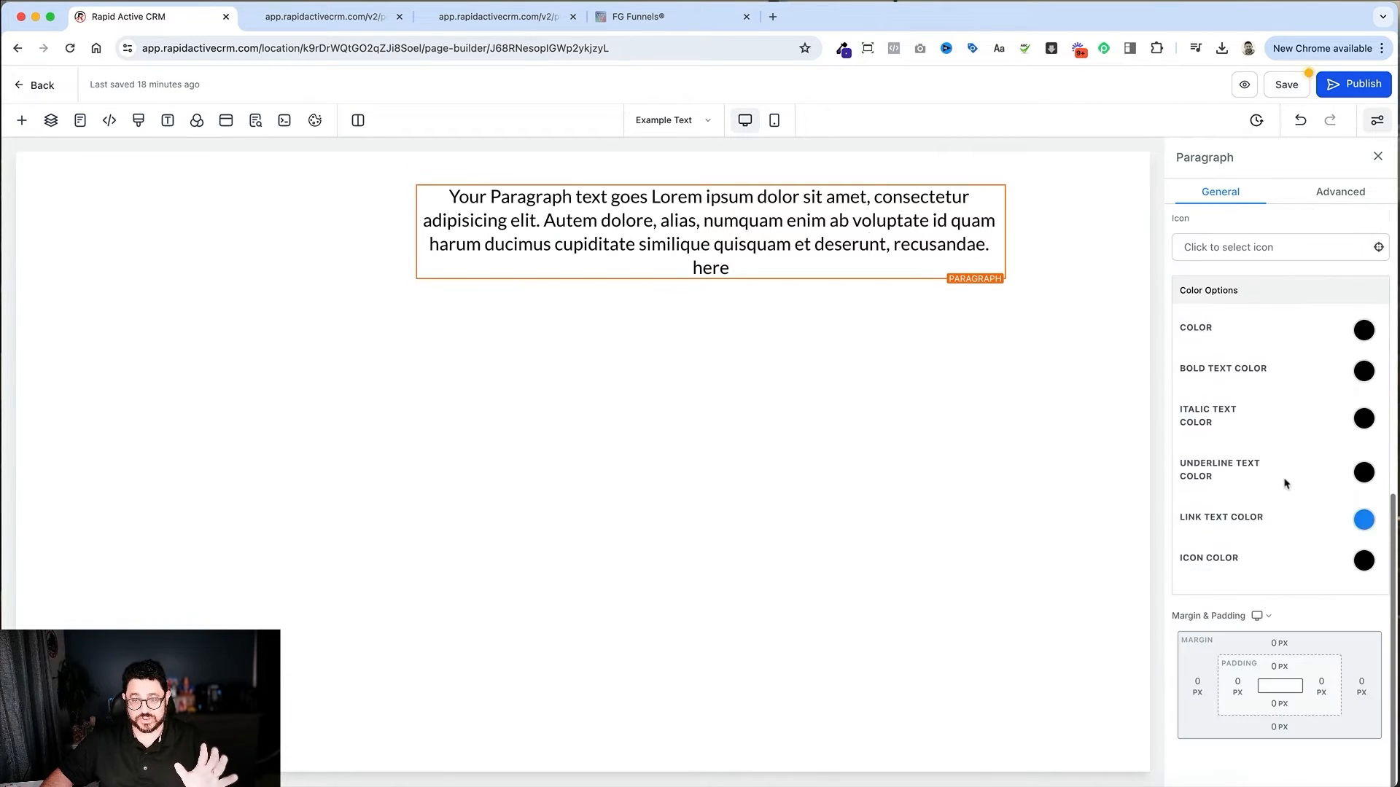
click(1237, 686)
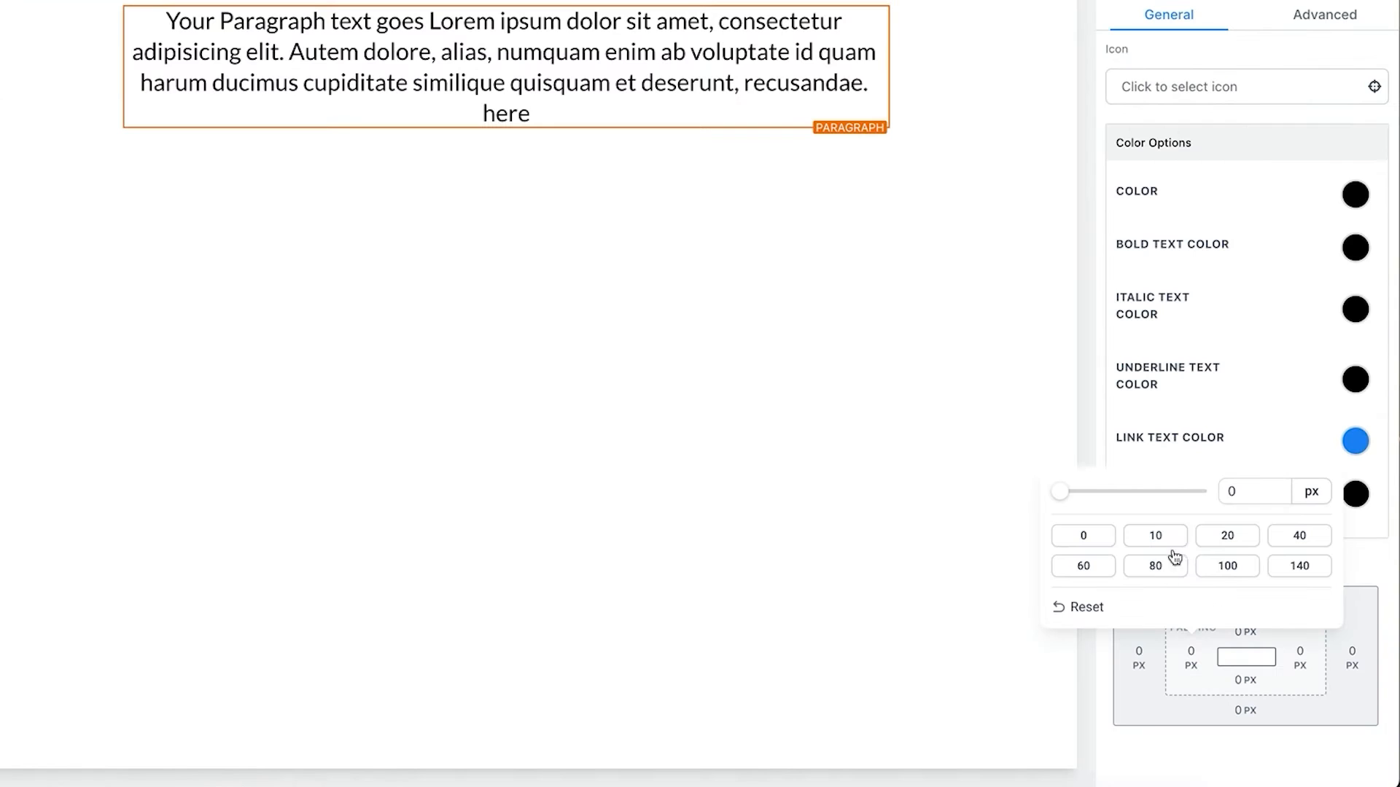
click(1301, 537)
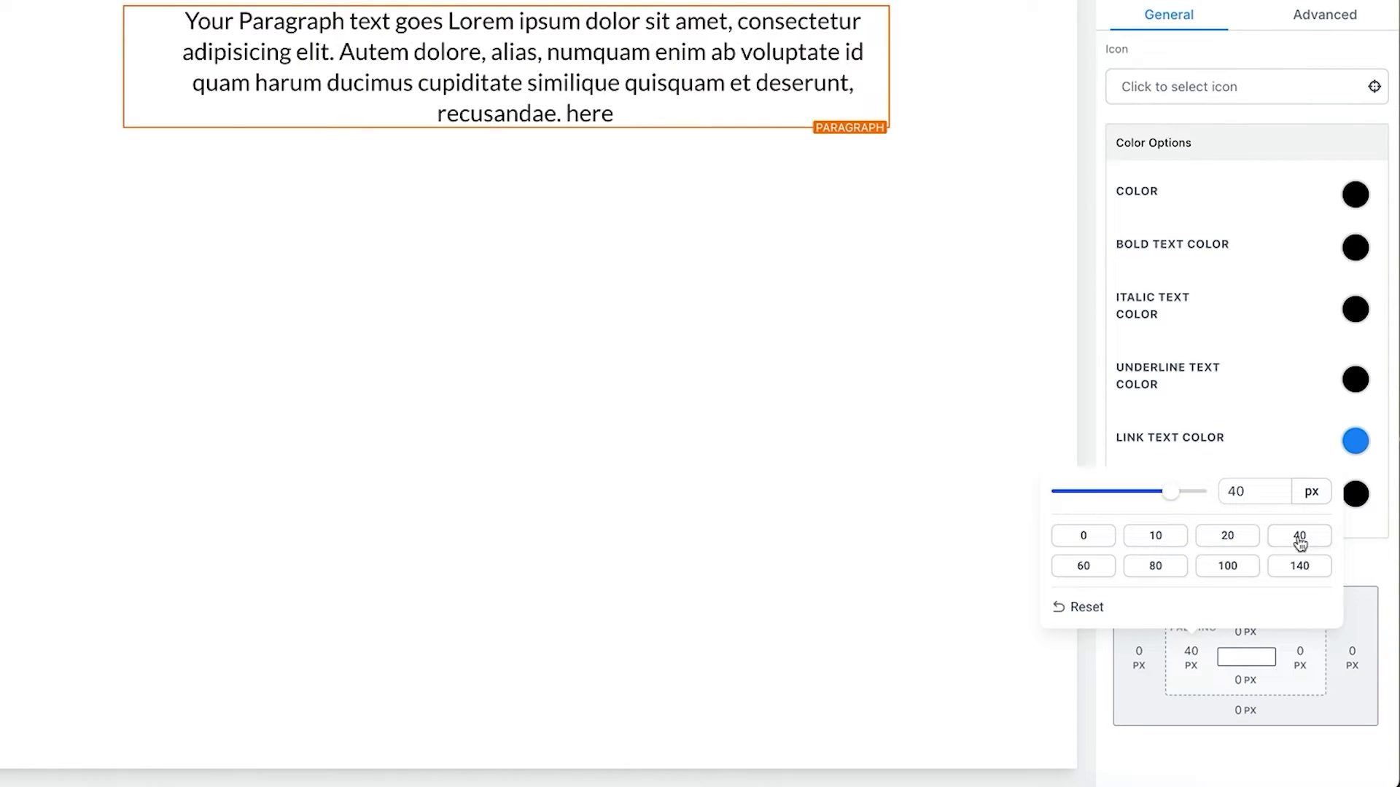
click(1301, 659)
click(1268, 539)
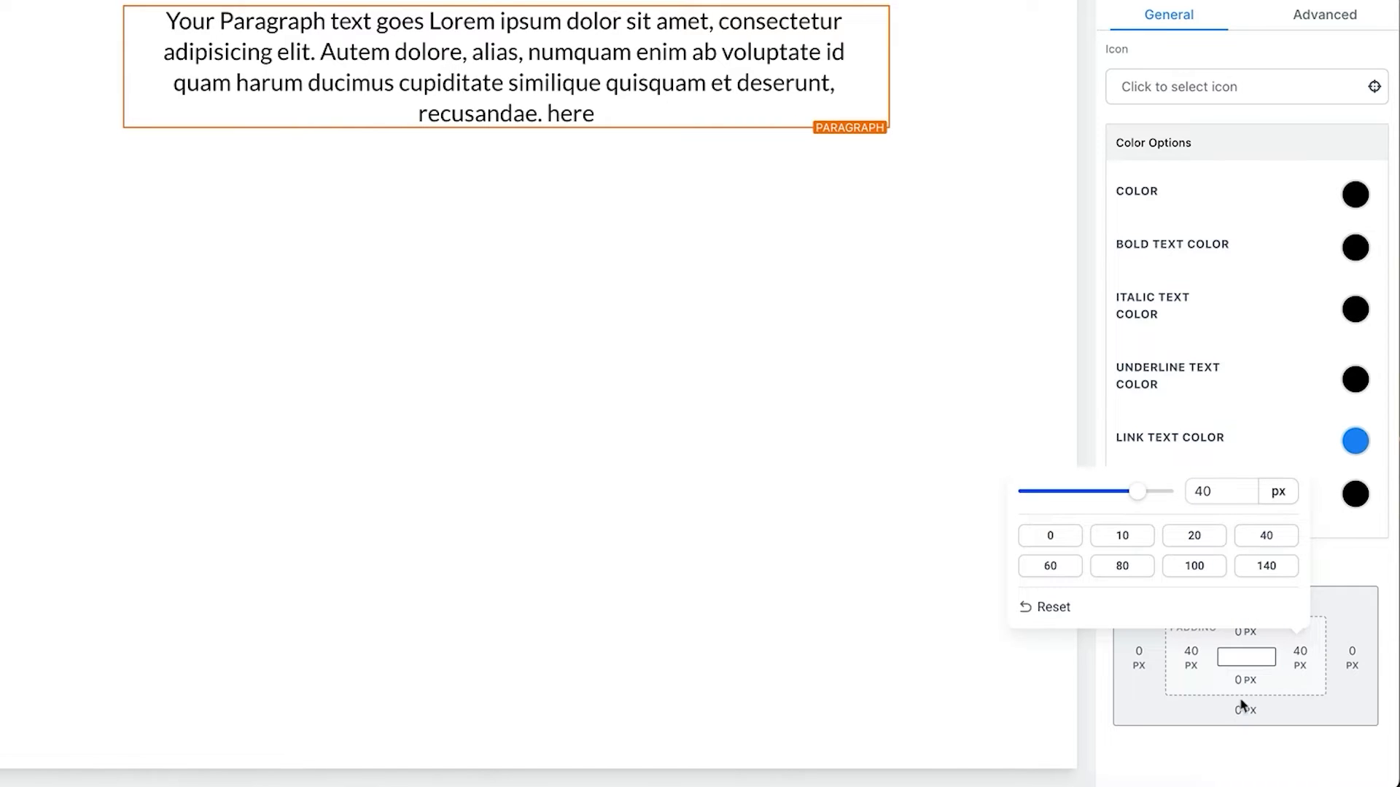
click(1244, 679)
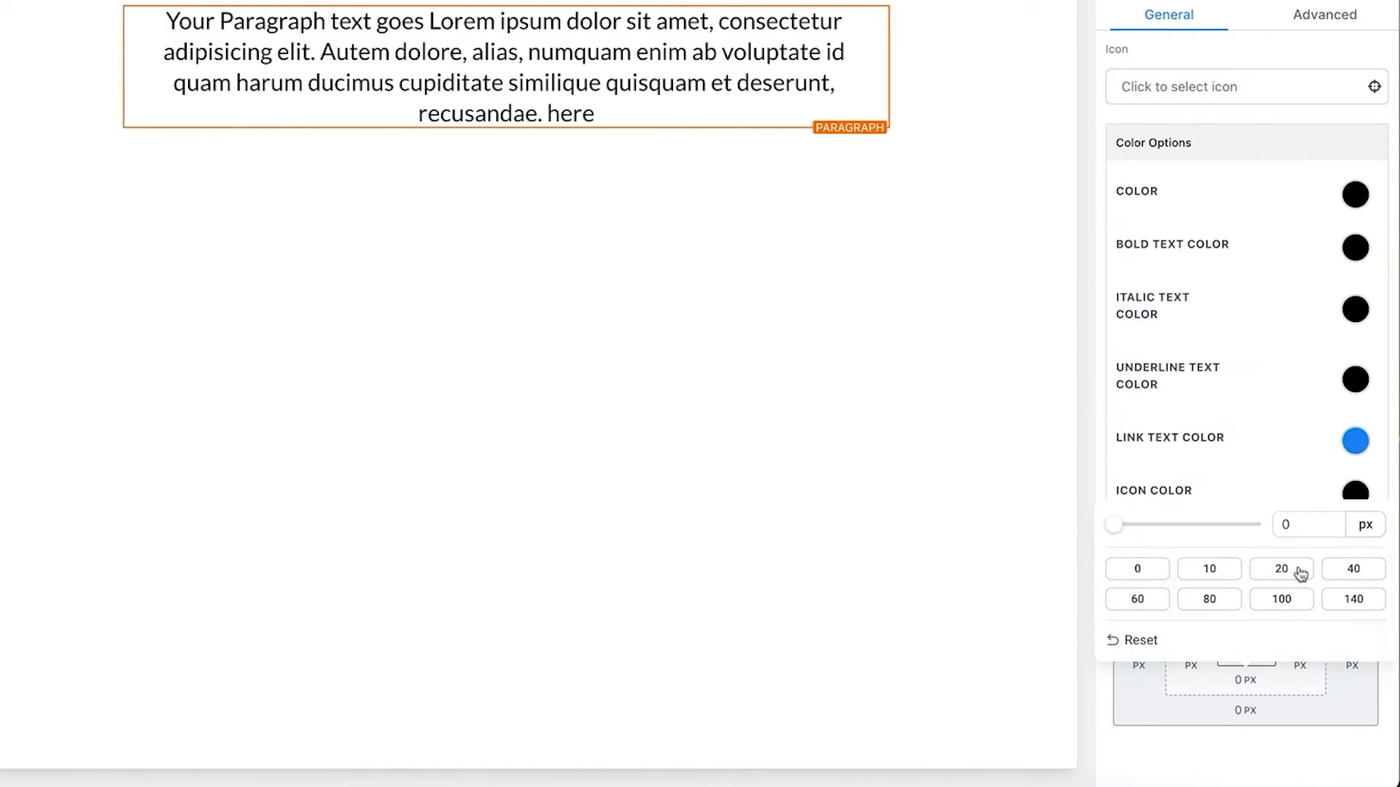
click(1341, 570)
click(1277, 691)
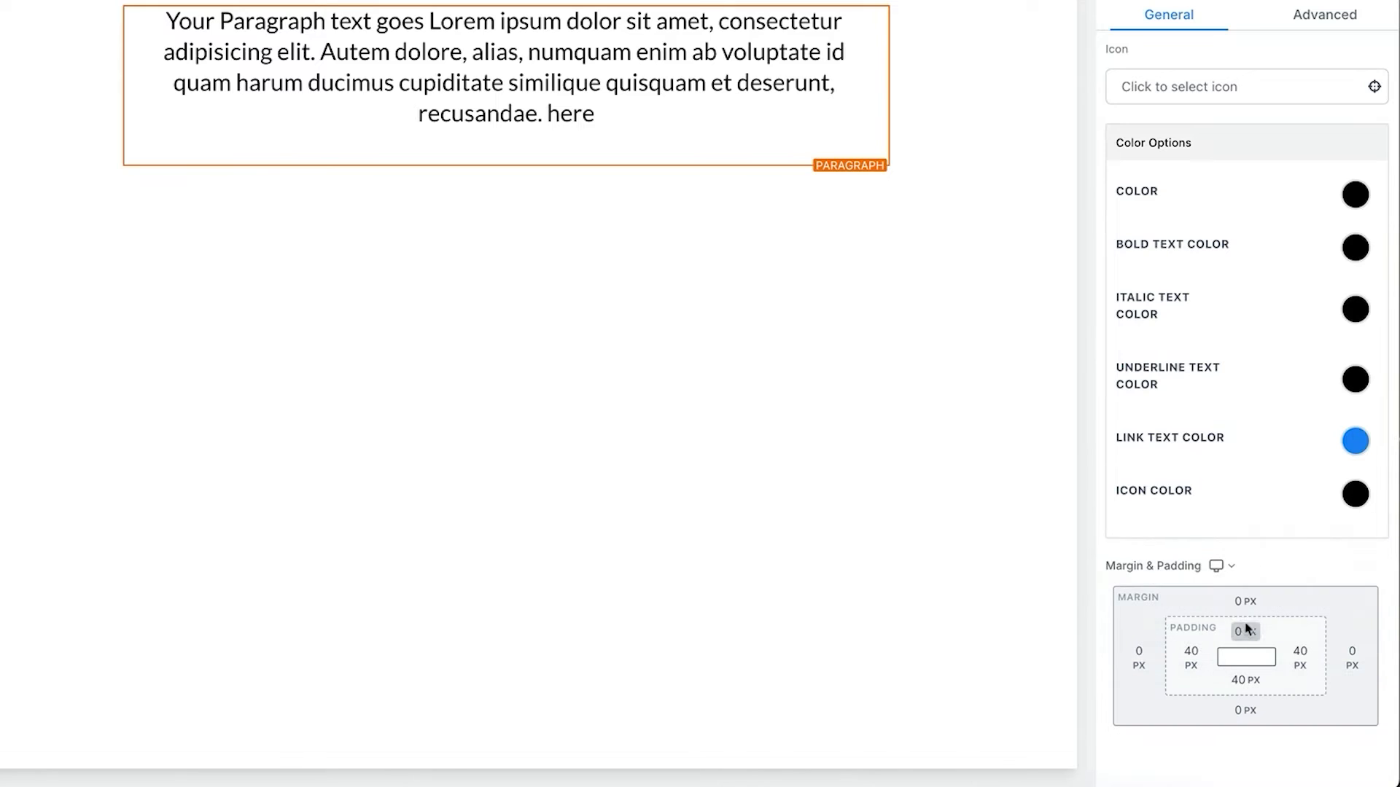
click(1246, 632)
click(1362, 517)
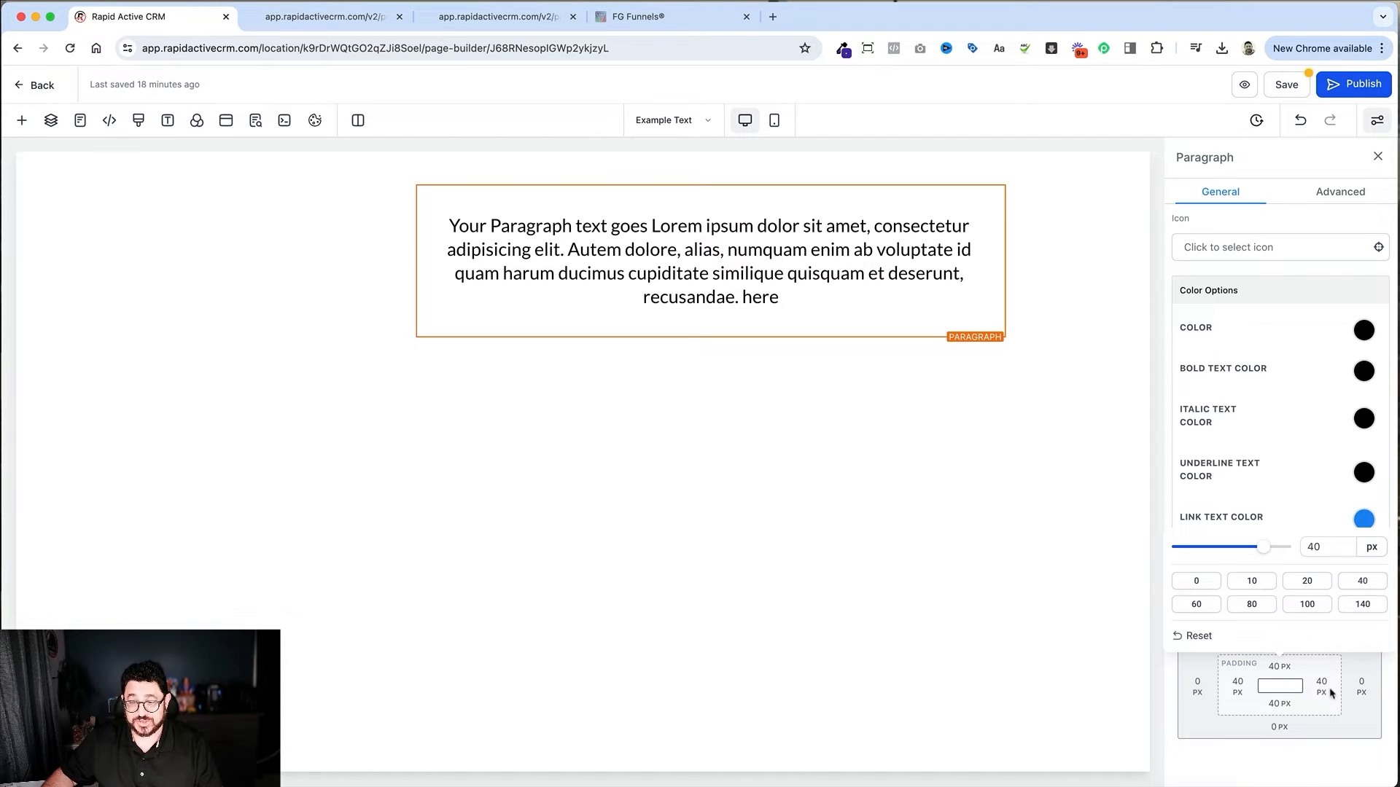
Give the paragraph a light yellow background color
scroll(1350, 314, up, 6)
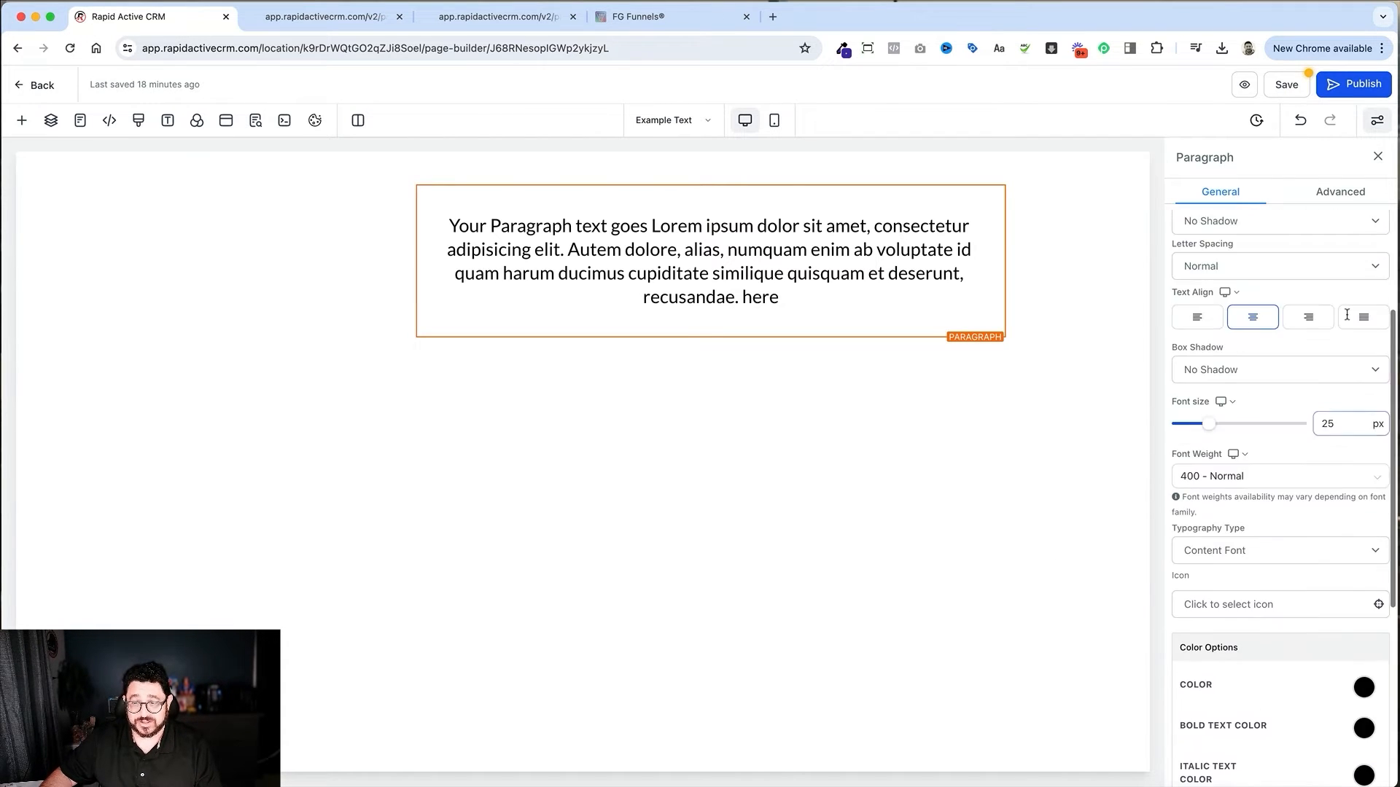
scroll(1352, 343, up, 2)
click(1373, 308)
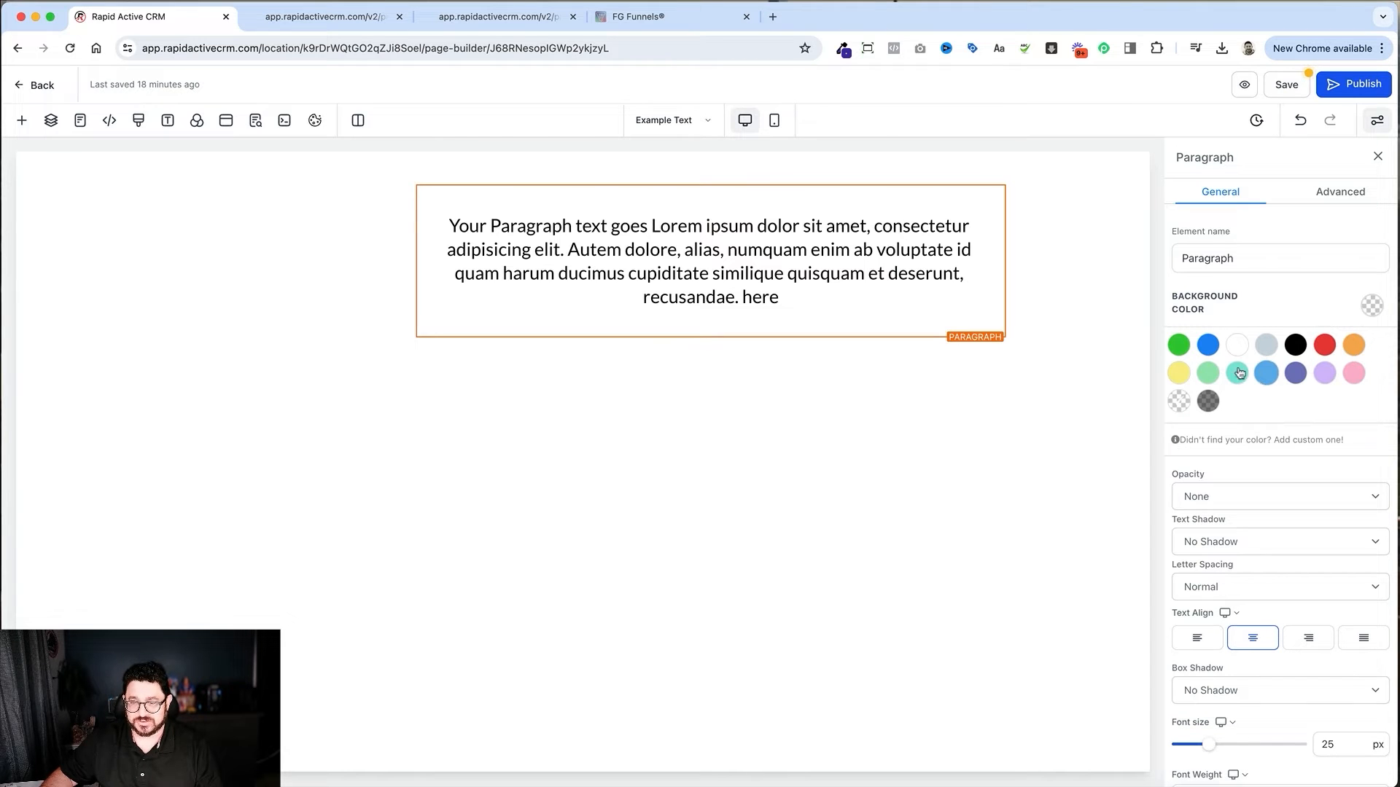
click(1186, 375)
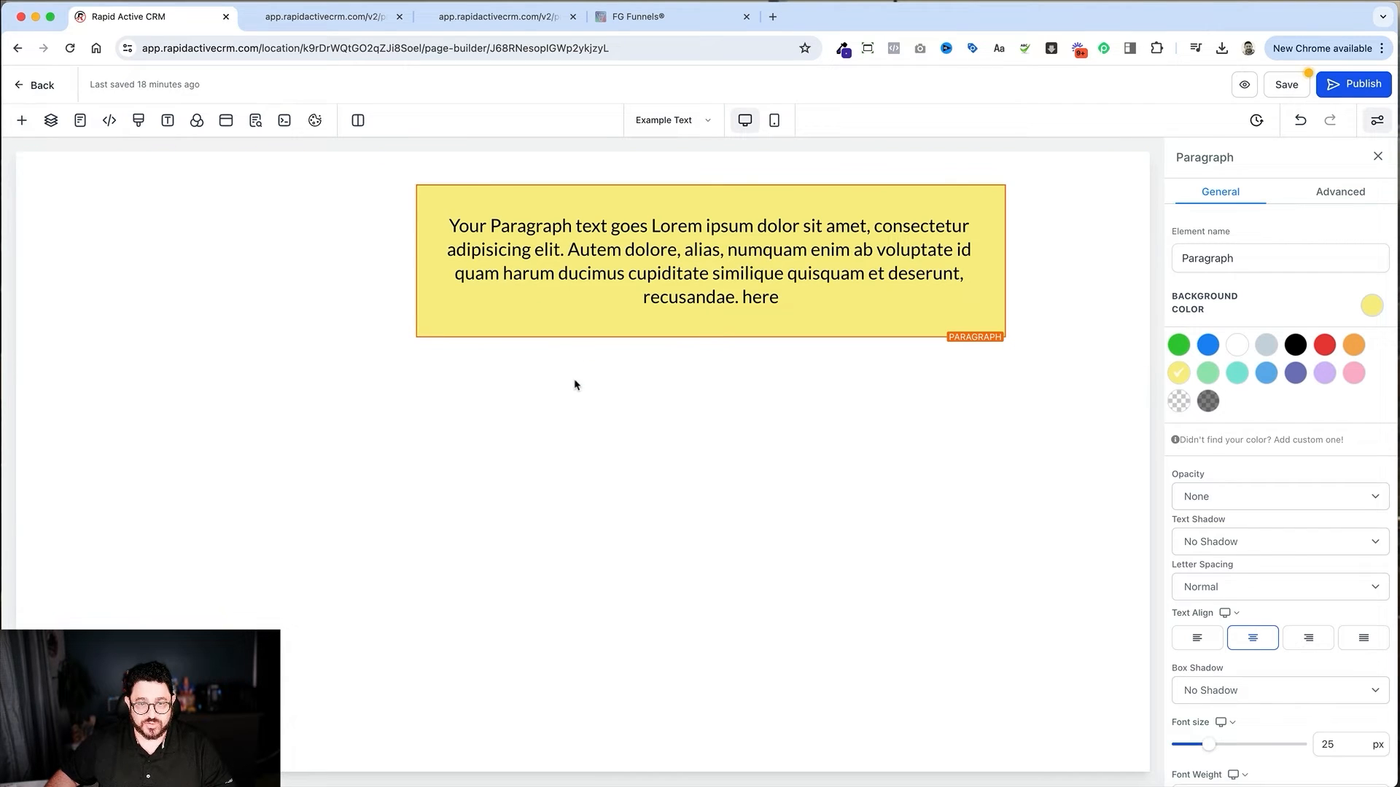
Add a full-width section below the paragraph's section and insert a two-column row in it
click(584, 371)
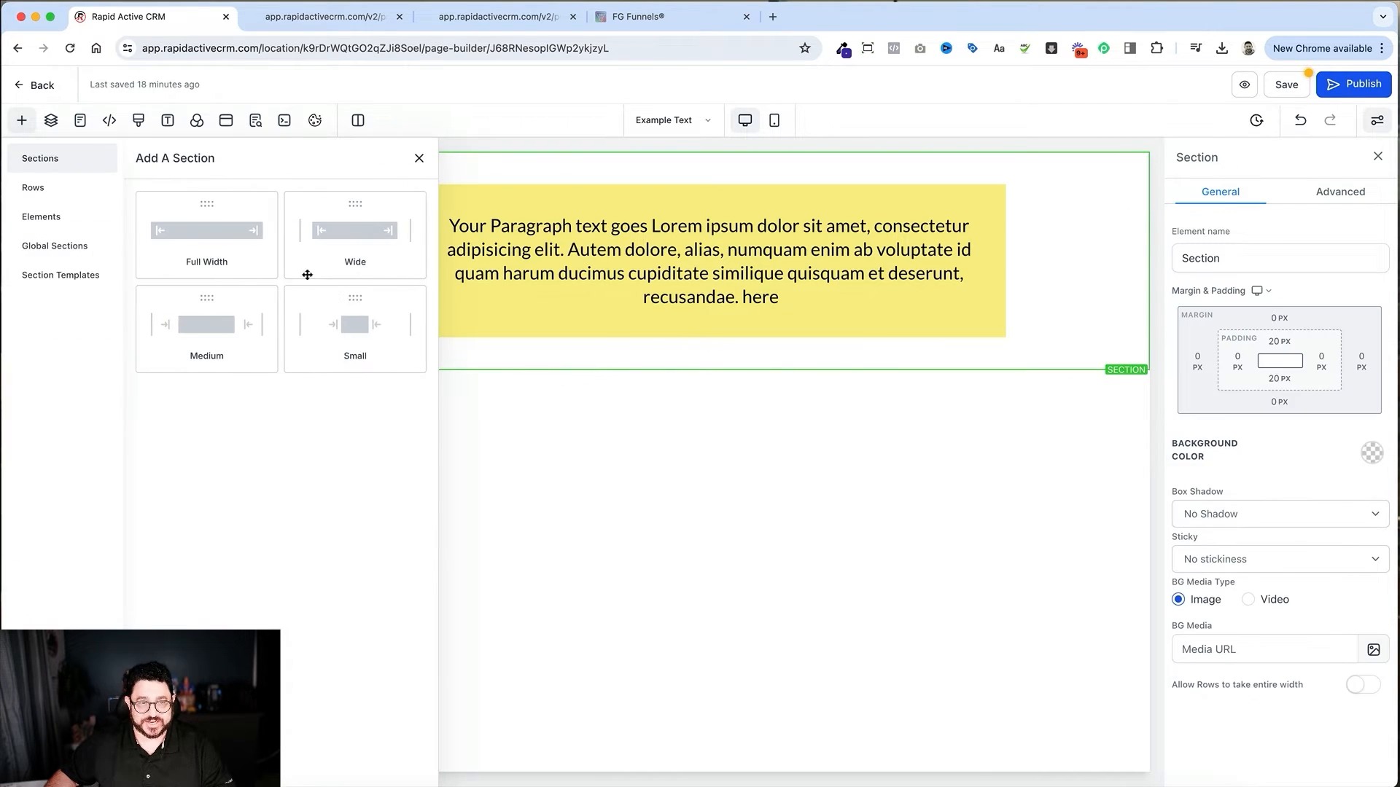
click(210, 233)
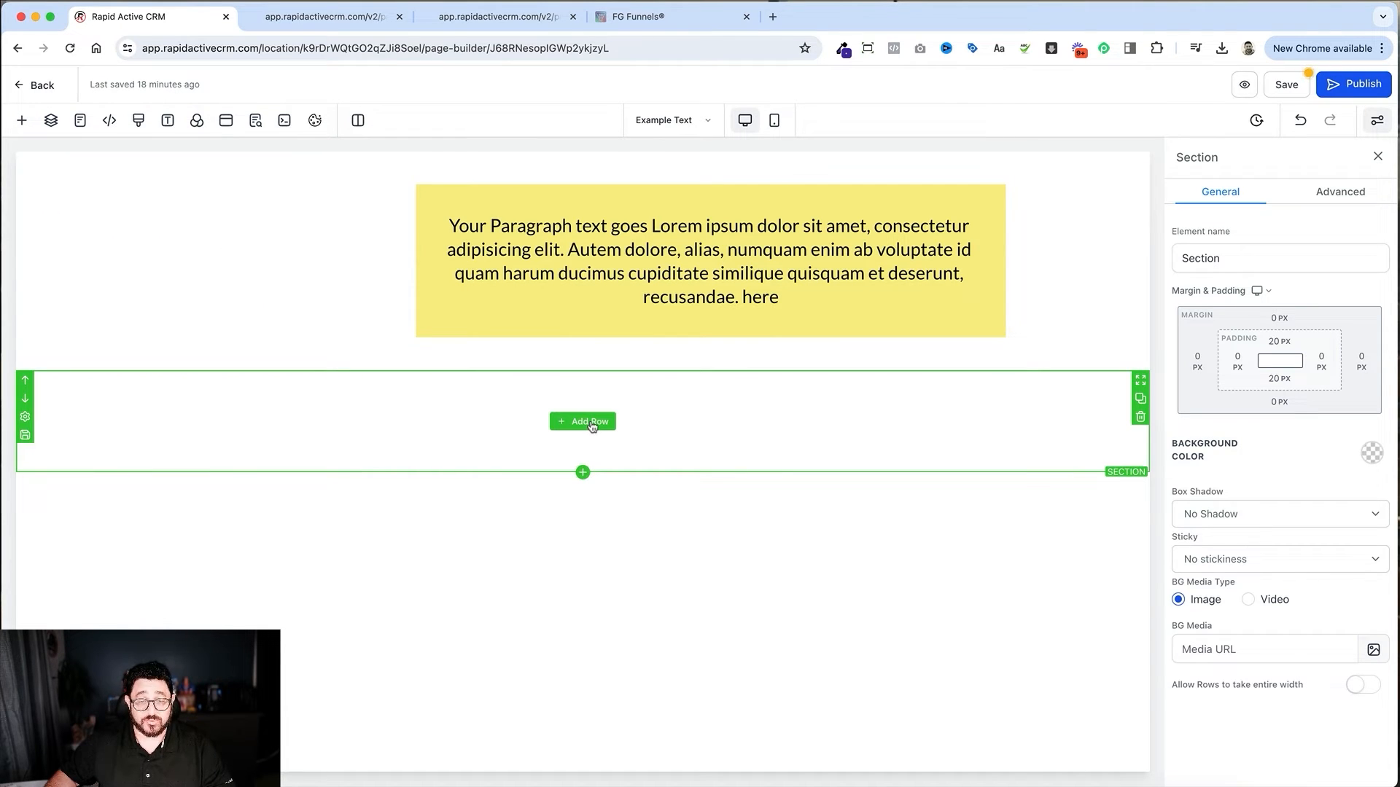
click(589, 422)
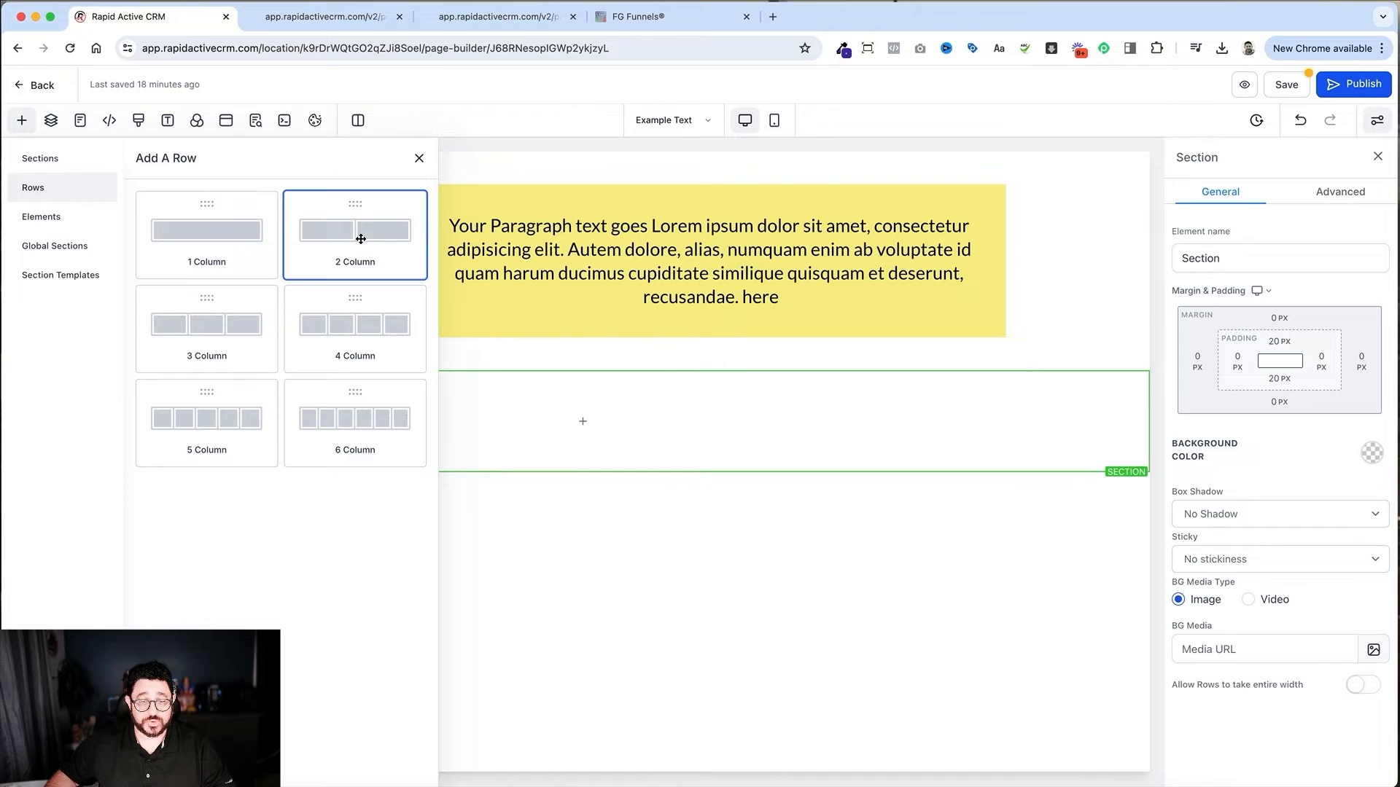
click(361, 239)
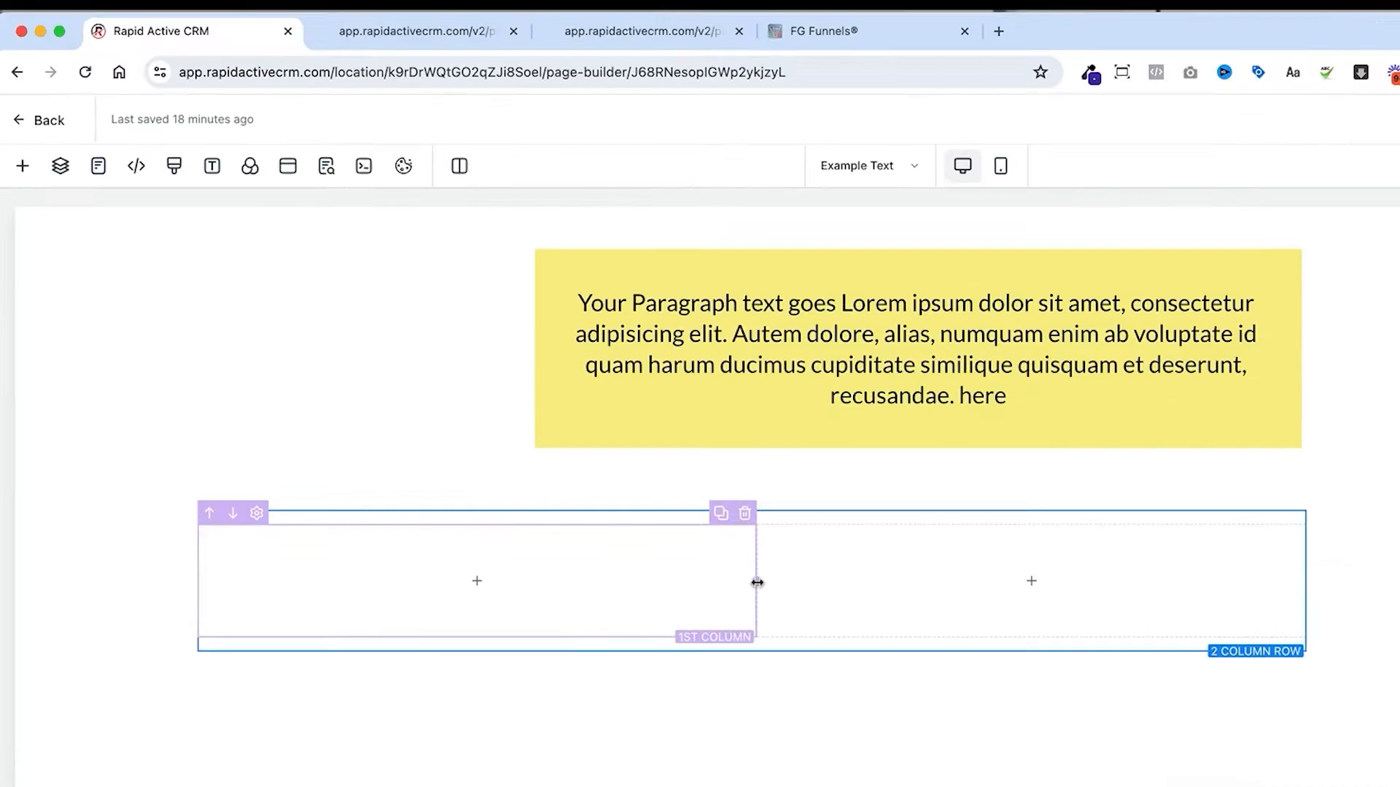
Widen the two-column row's first column to about two thirds of the row and delete the yellow paragraph's row
drag(584, 440, 693, 456)
drag(893, 596, 907, 596)
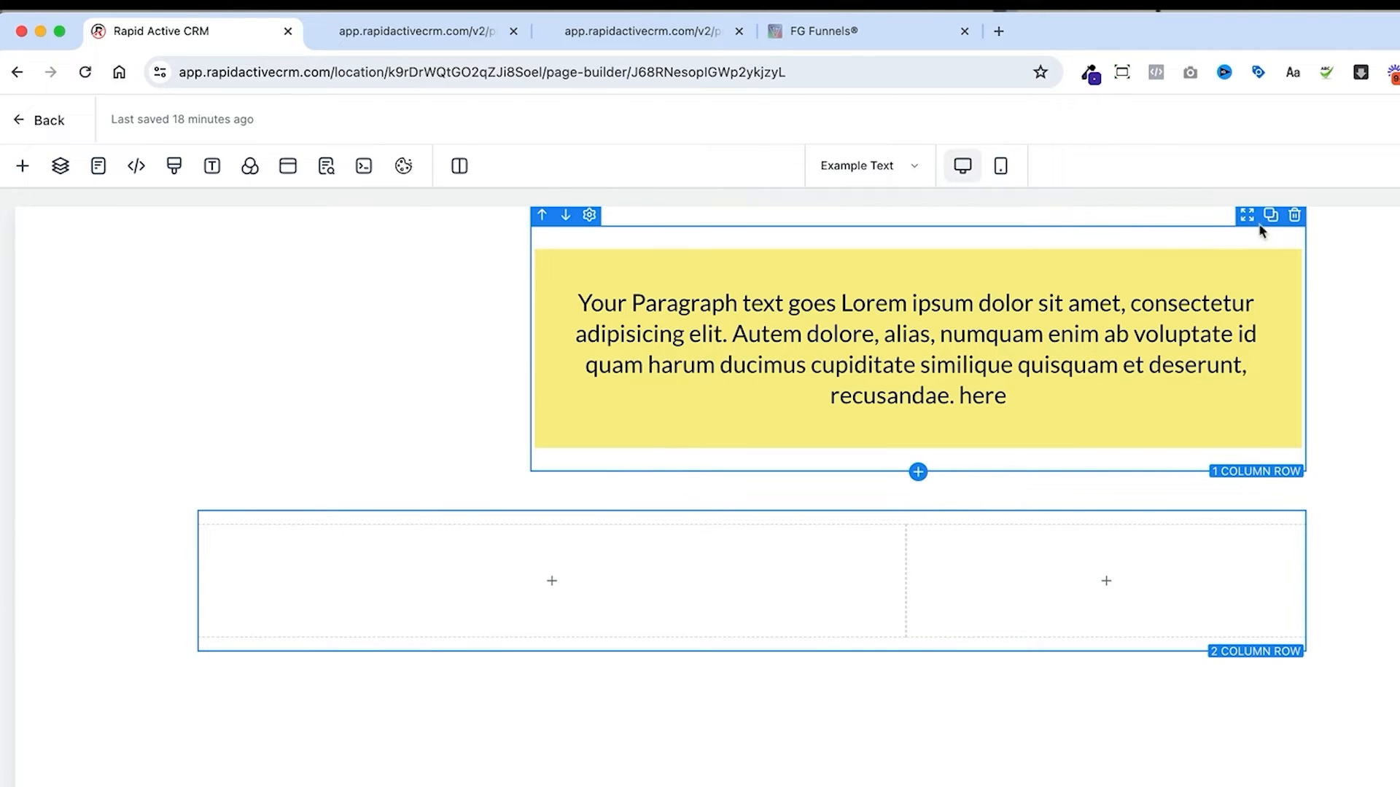
click(1295, 215)
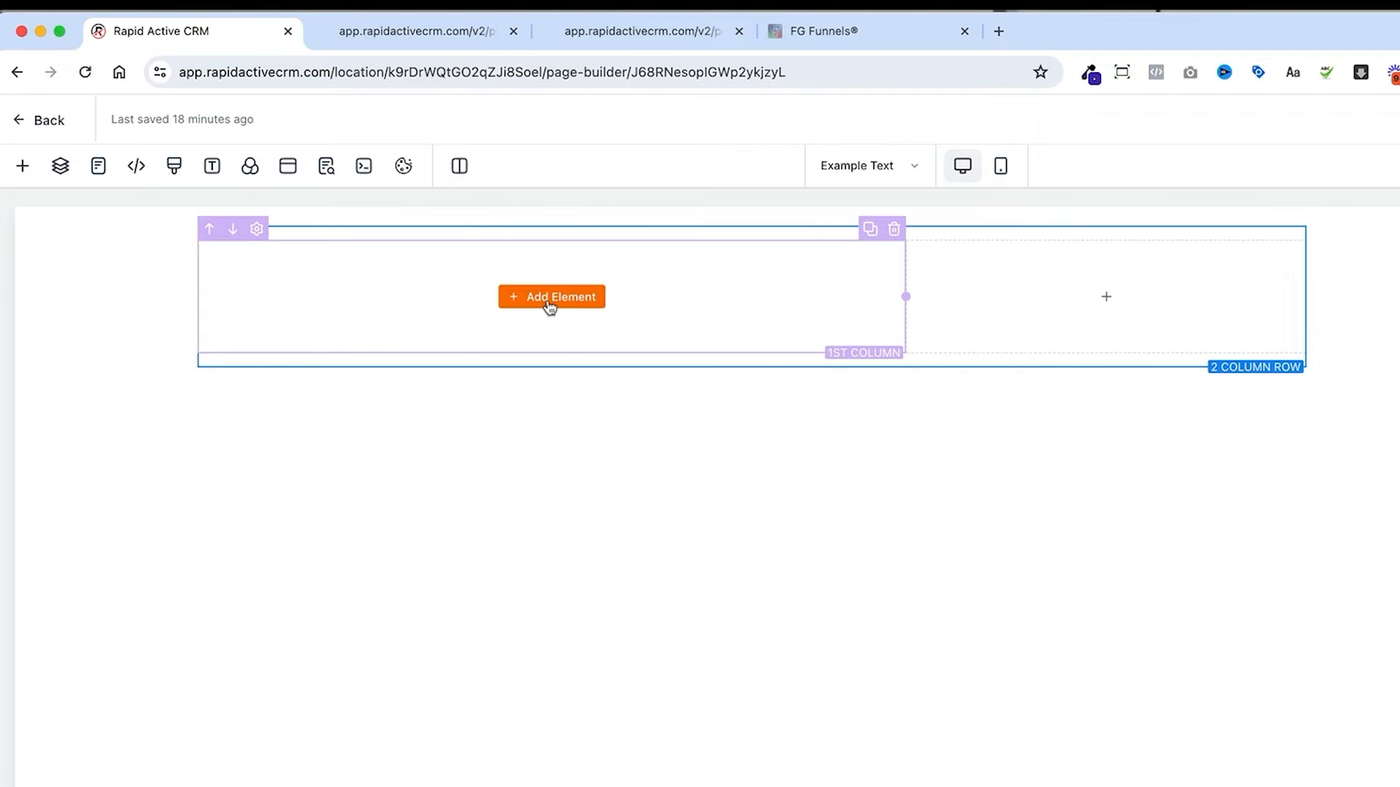
Add a paragraph element to the first column and set its font size to 27 px
click(551, 299)
click(473, 364)
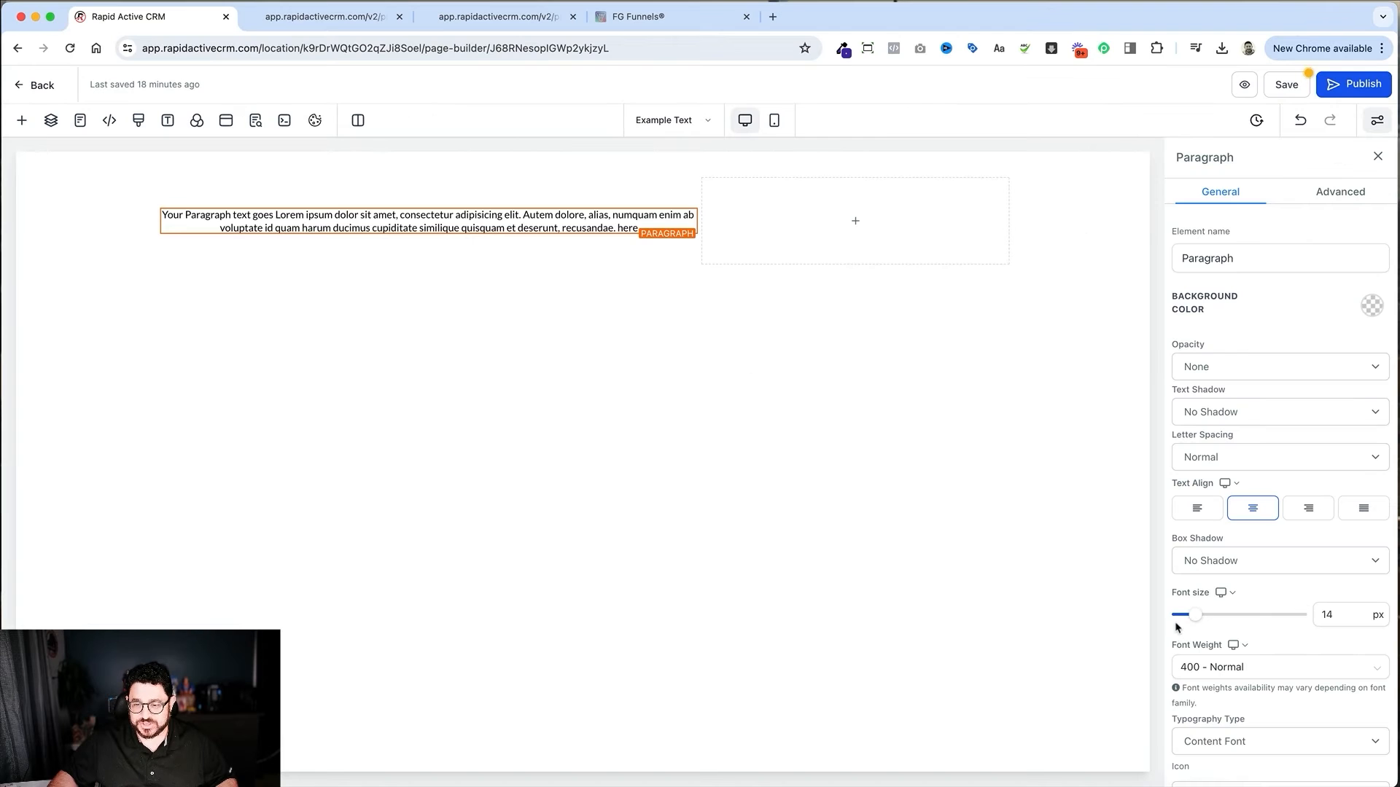
drag(1195, 616, 1211, 617)
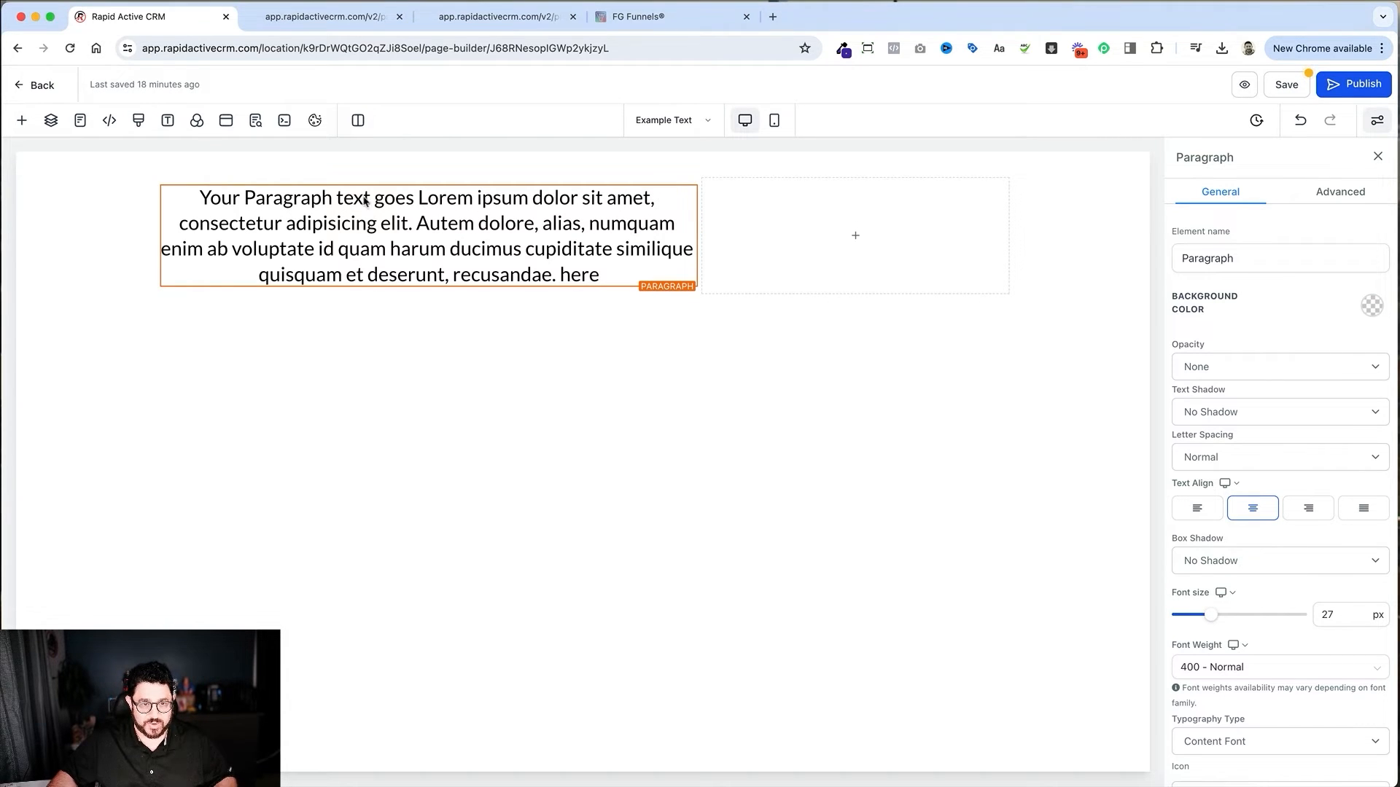
Replace the paragraph's placeholder with the full "Lorem ipsum dolor sit amet" passage ending in "laborum." and left-align it
click(428, 201)
key(super+a)
text(Lorem ipsum dolor sit amet, consectetur adipiscing elit, sed do eiusmod tempor incididunt ut labore et dolore magna aliqua. Ut enim ad minim veniam, quis nostrud exercitation ullamco laboris nisi ut aliquip ex ea commodo consequat. Duis aute irure dolor in reprehenderit in voluptate velit esse cillum dolore eu fugiat nulla pariatur. Excepteur sint occaecat cupidatat non proident, sunt in culpa qui officia deserunt mollit anim id est laborum.)
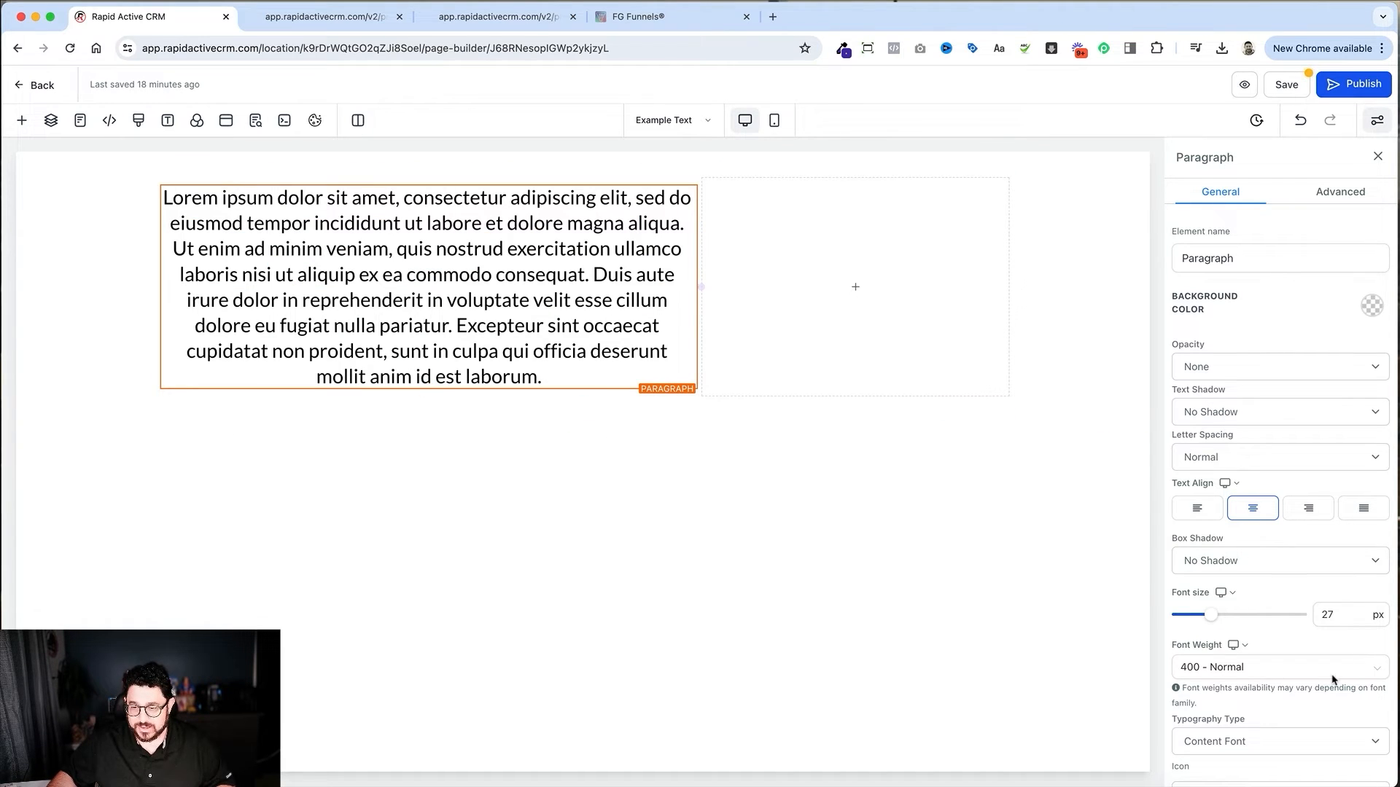
click(1204, 508)
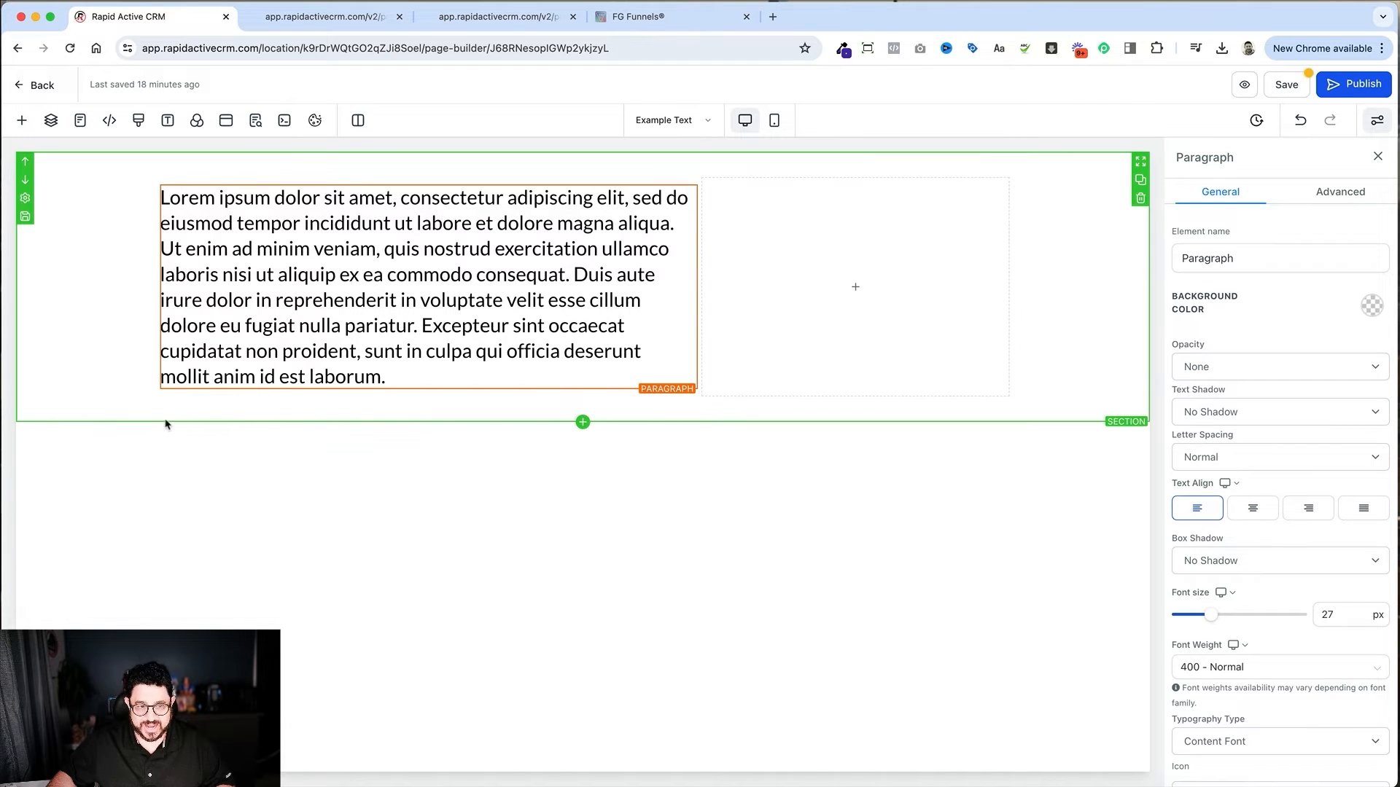
Give the section holding the two-column row a light gray background color
click(78, 399)
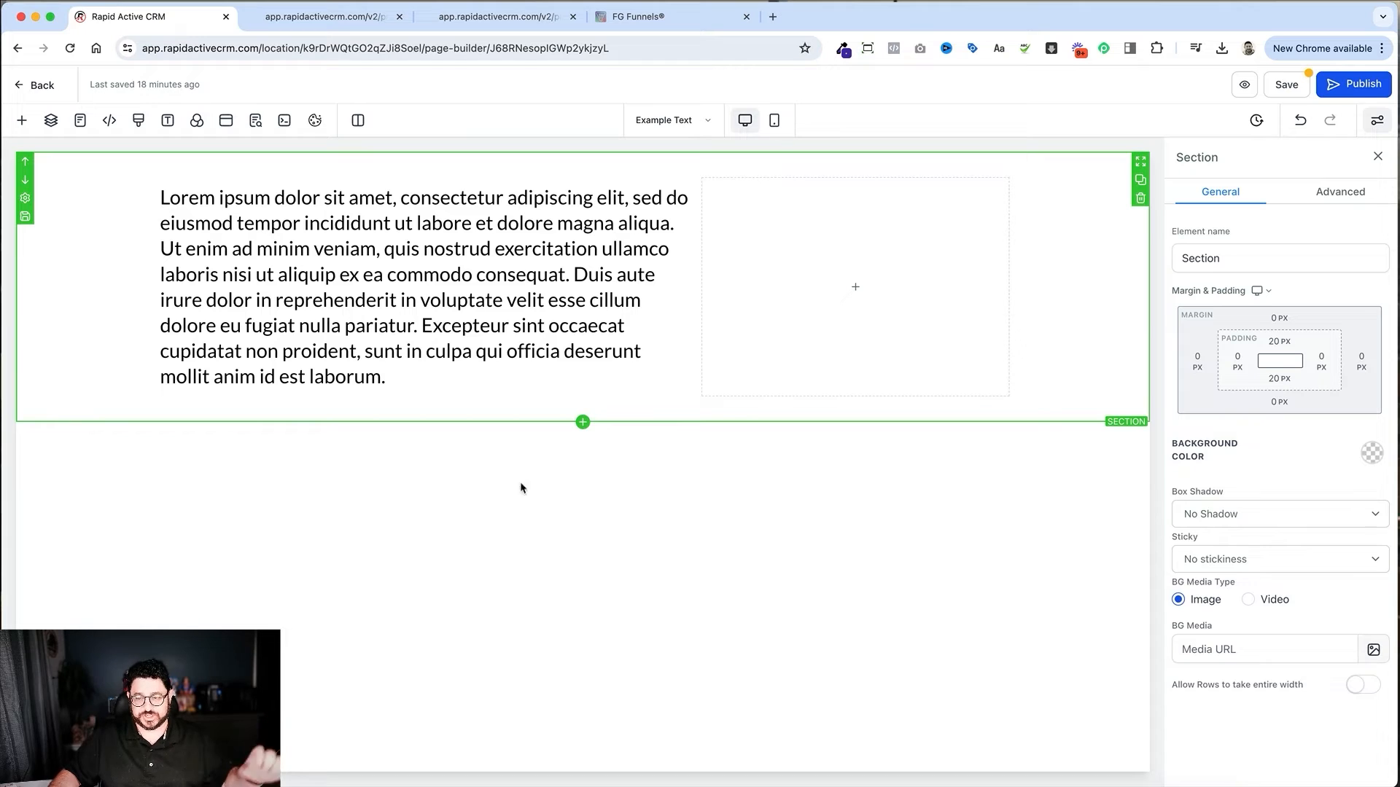
click(1372, 454)
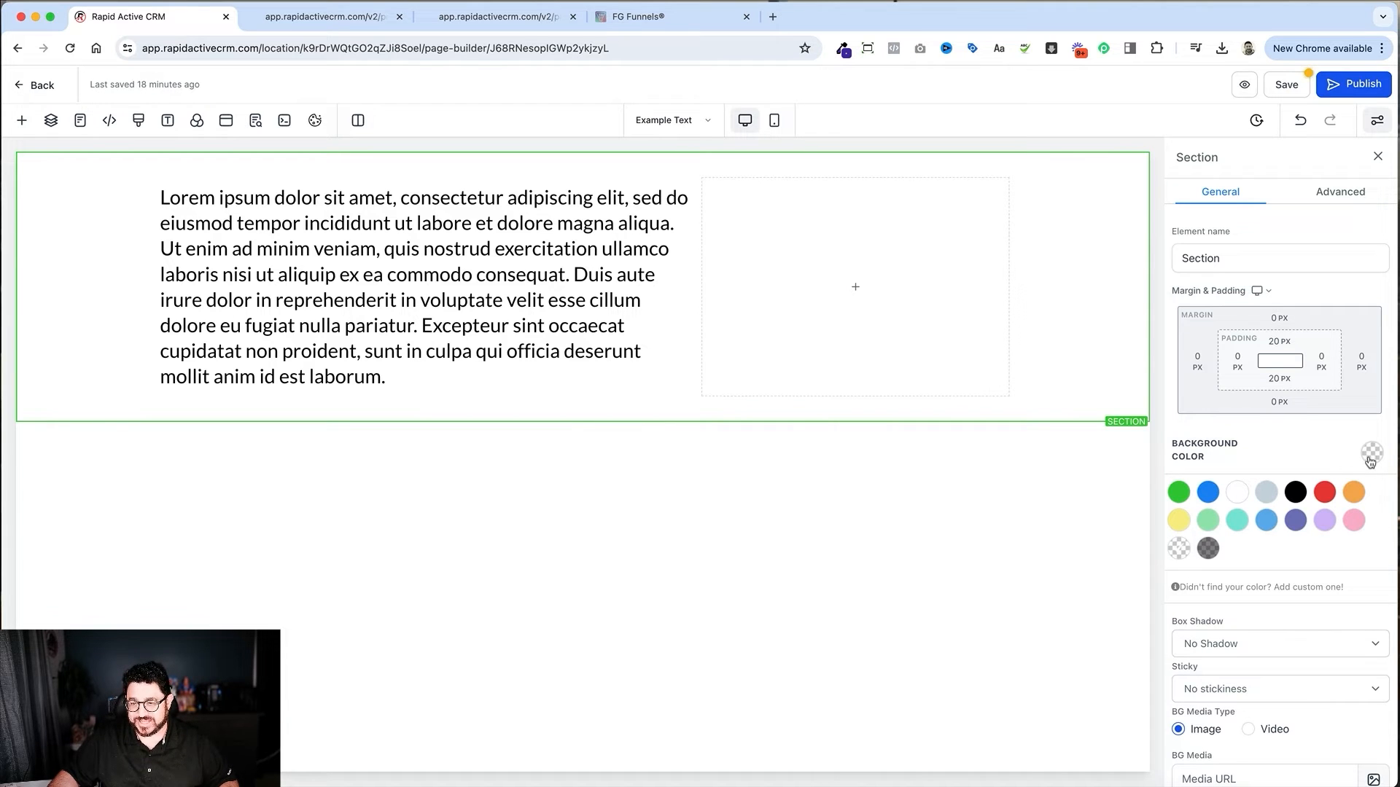
click(1264, 492)
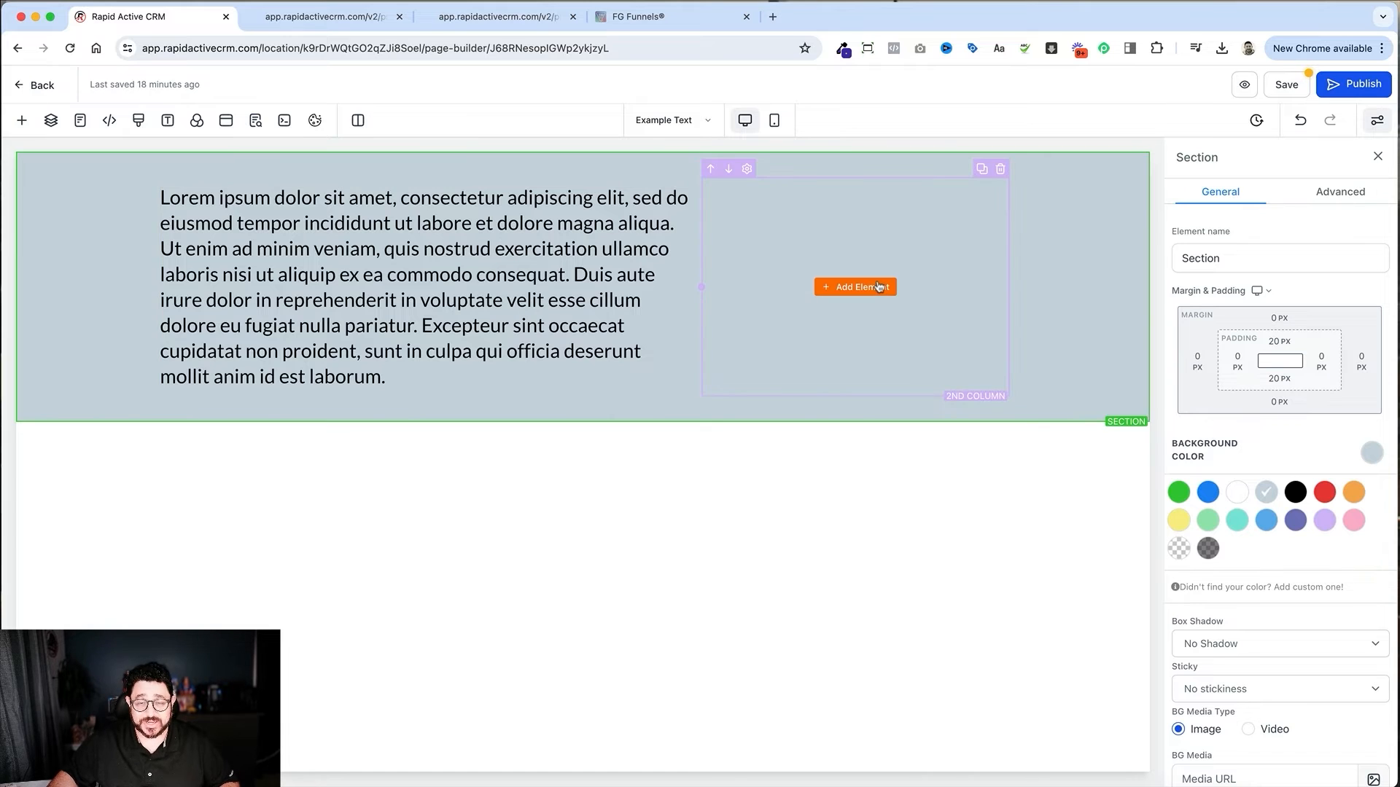
Add an image element to the second column and fill it with the optician-counter photo from the media library
click(879, 286)
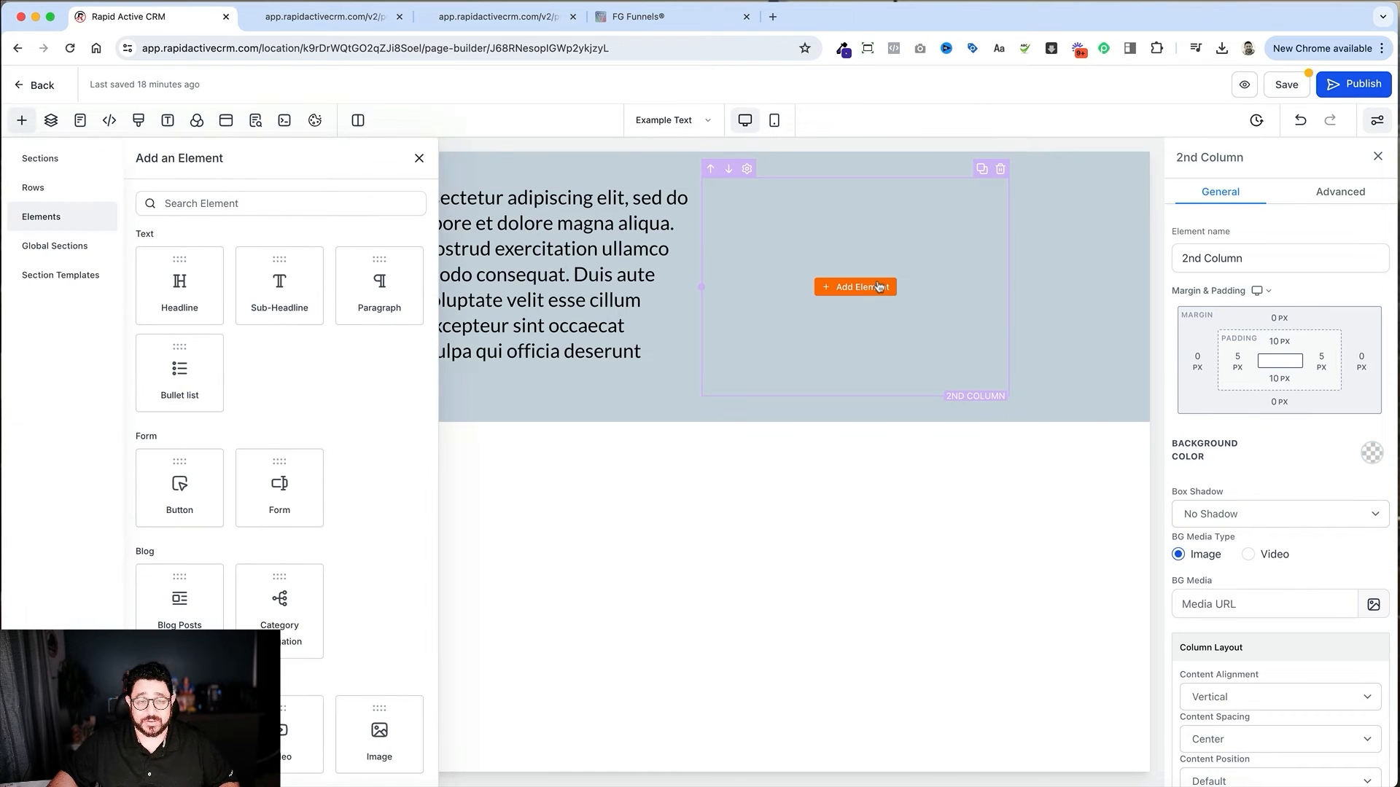
click(384, 722)
click(1359, 662)
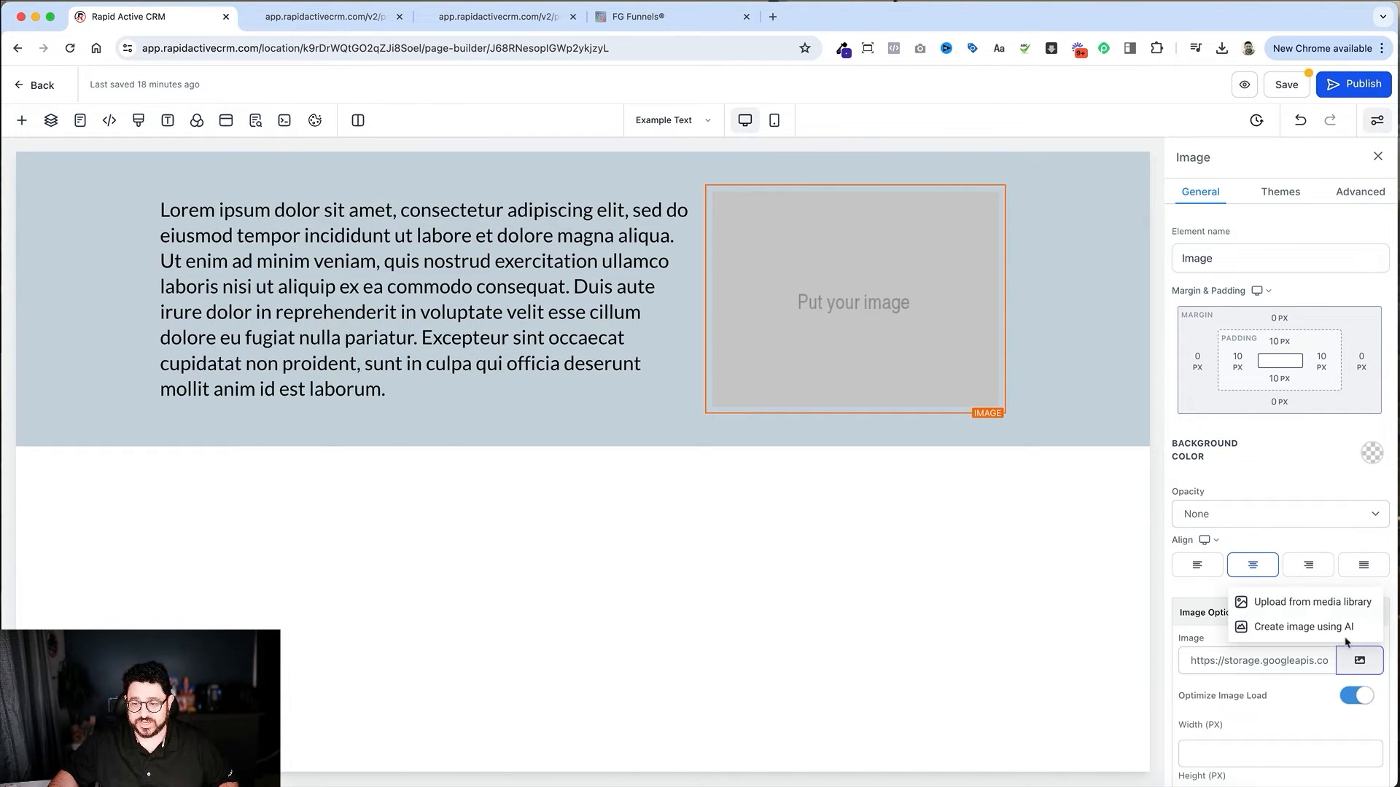
click(1354, 606)
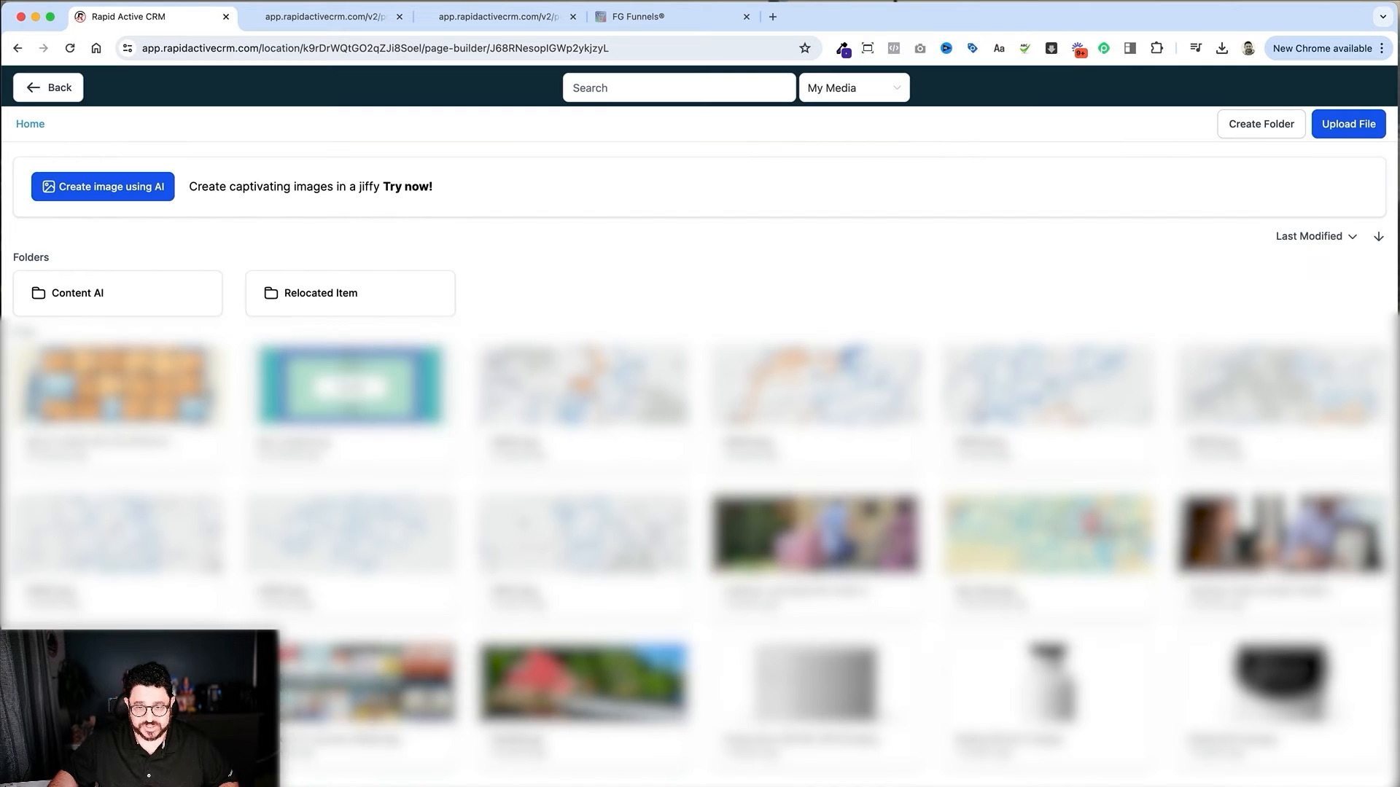
click(1306, 554)
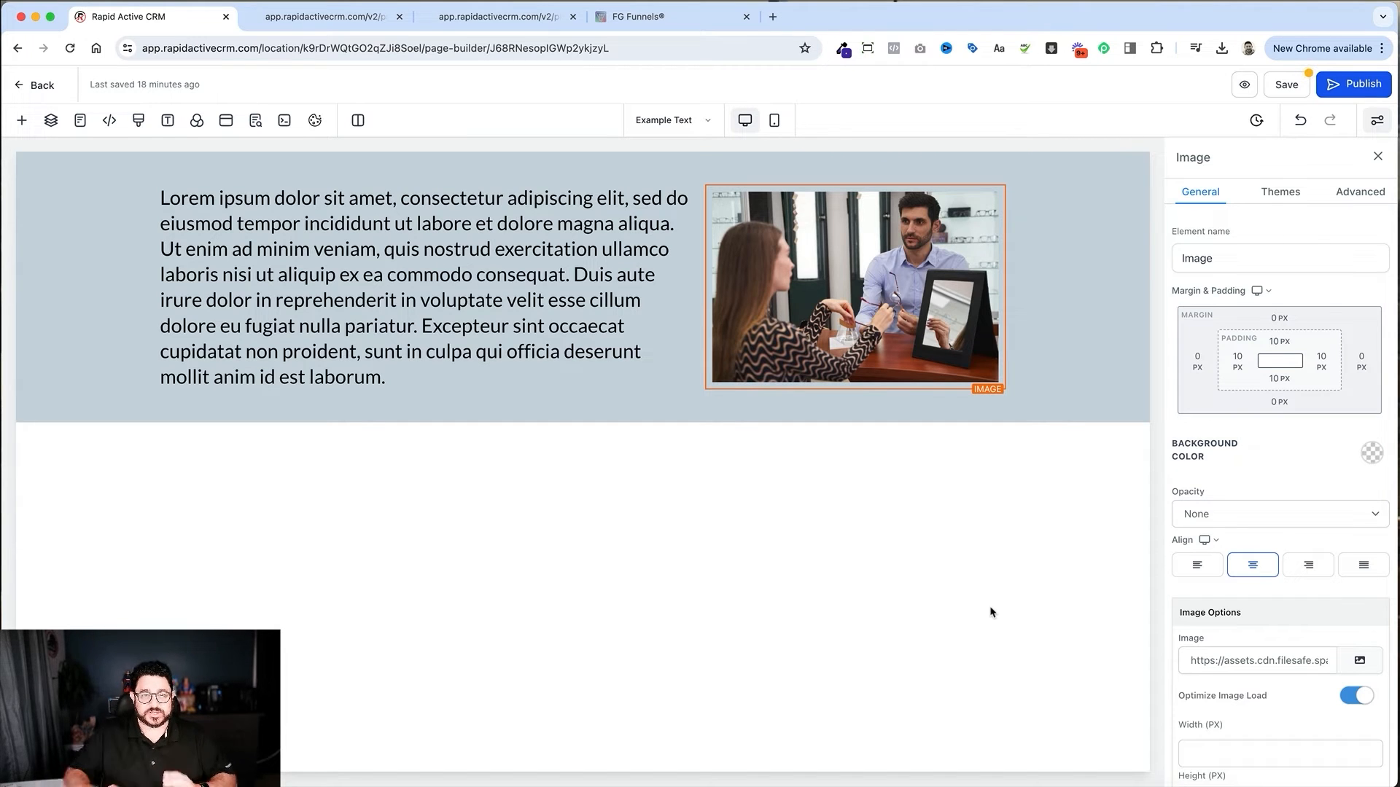
Give the "Lorem ipsum" paragraph a yellow background color
click(513, 291)
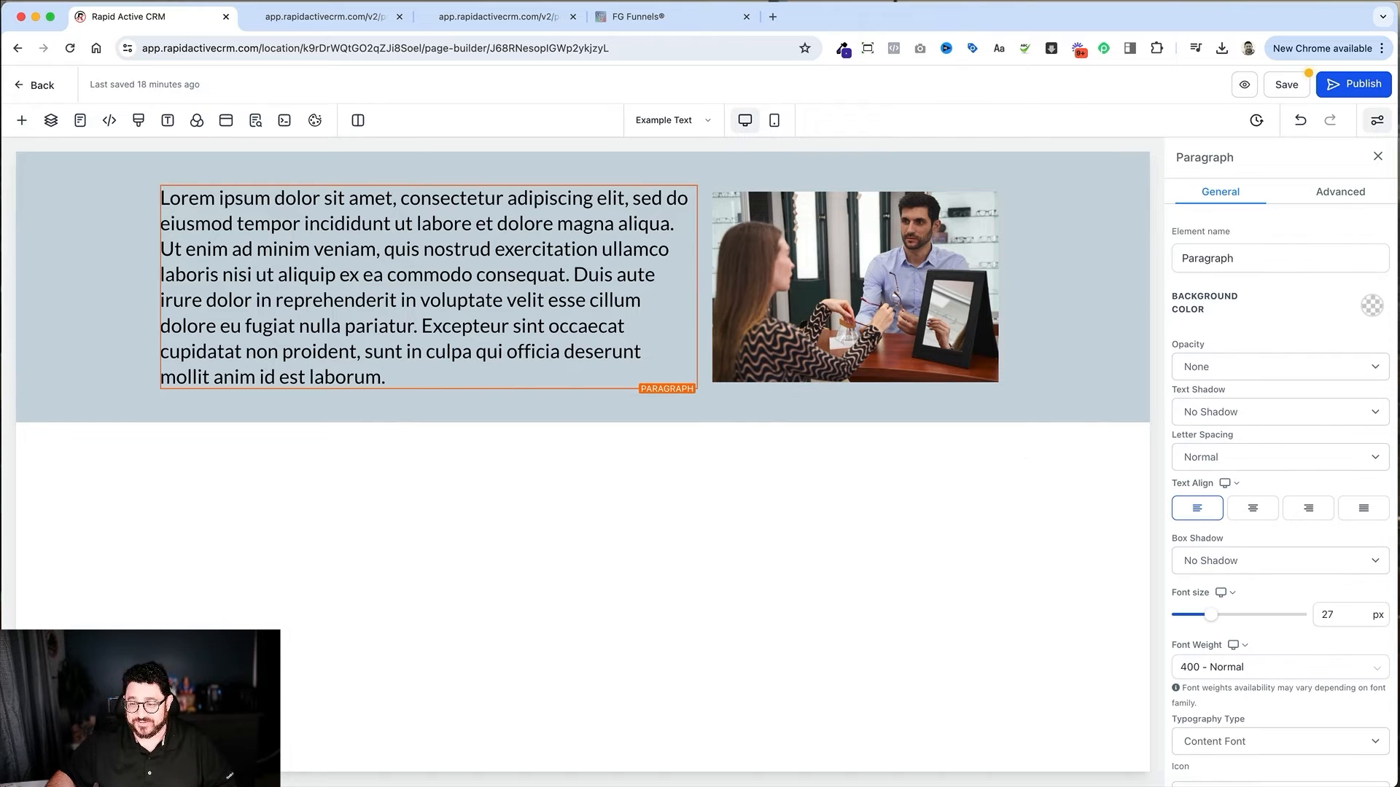
click(1372, 306)
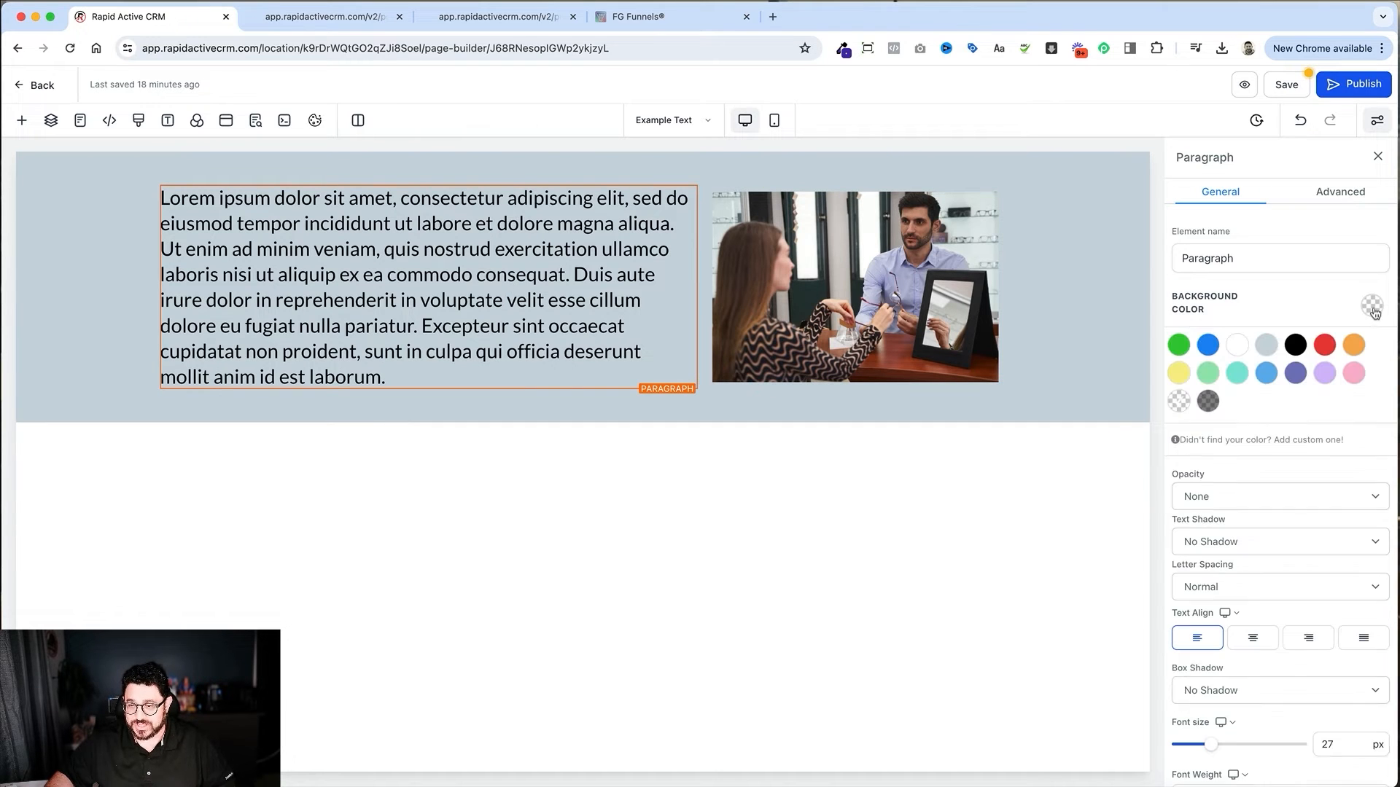
click(1179, 372)
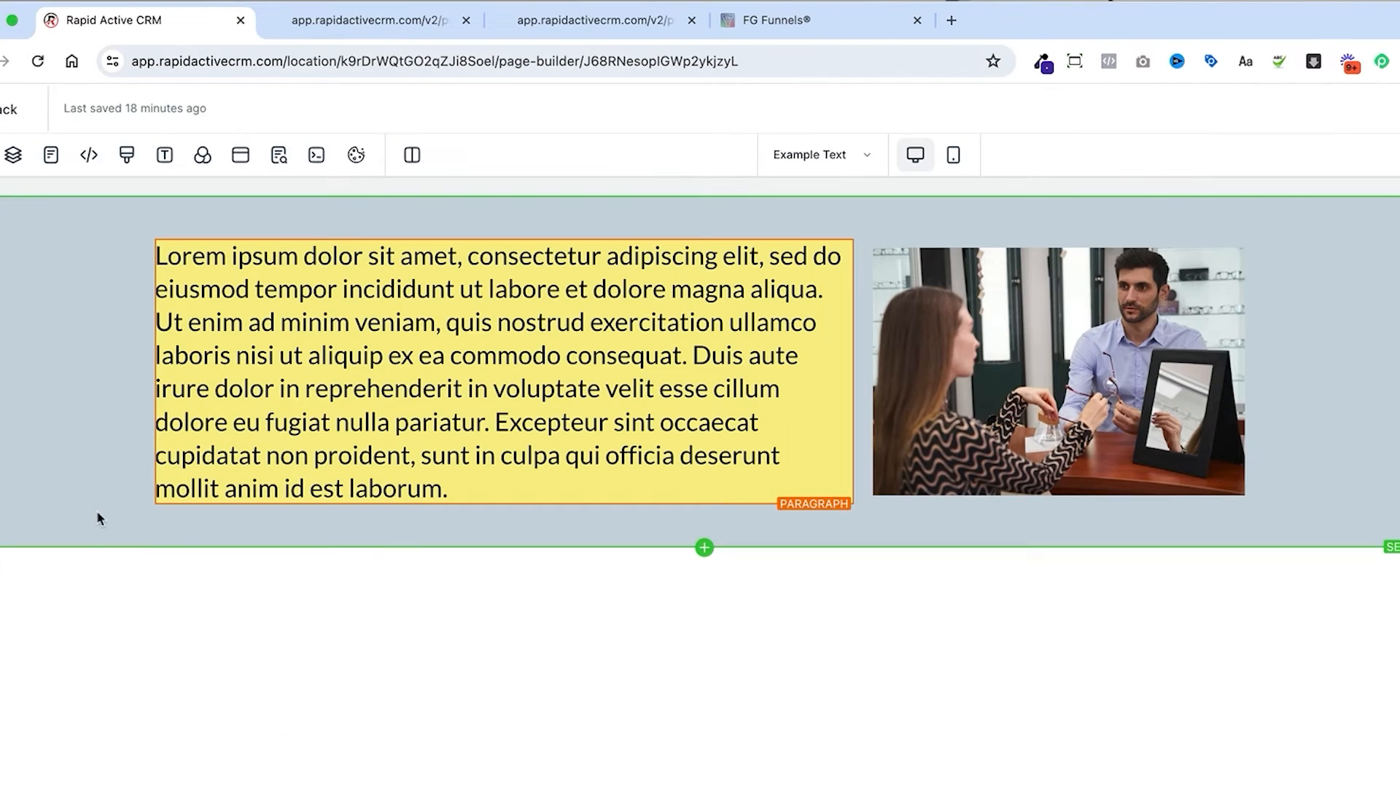
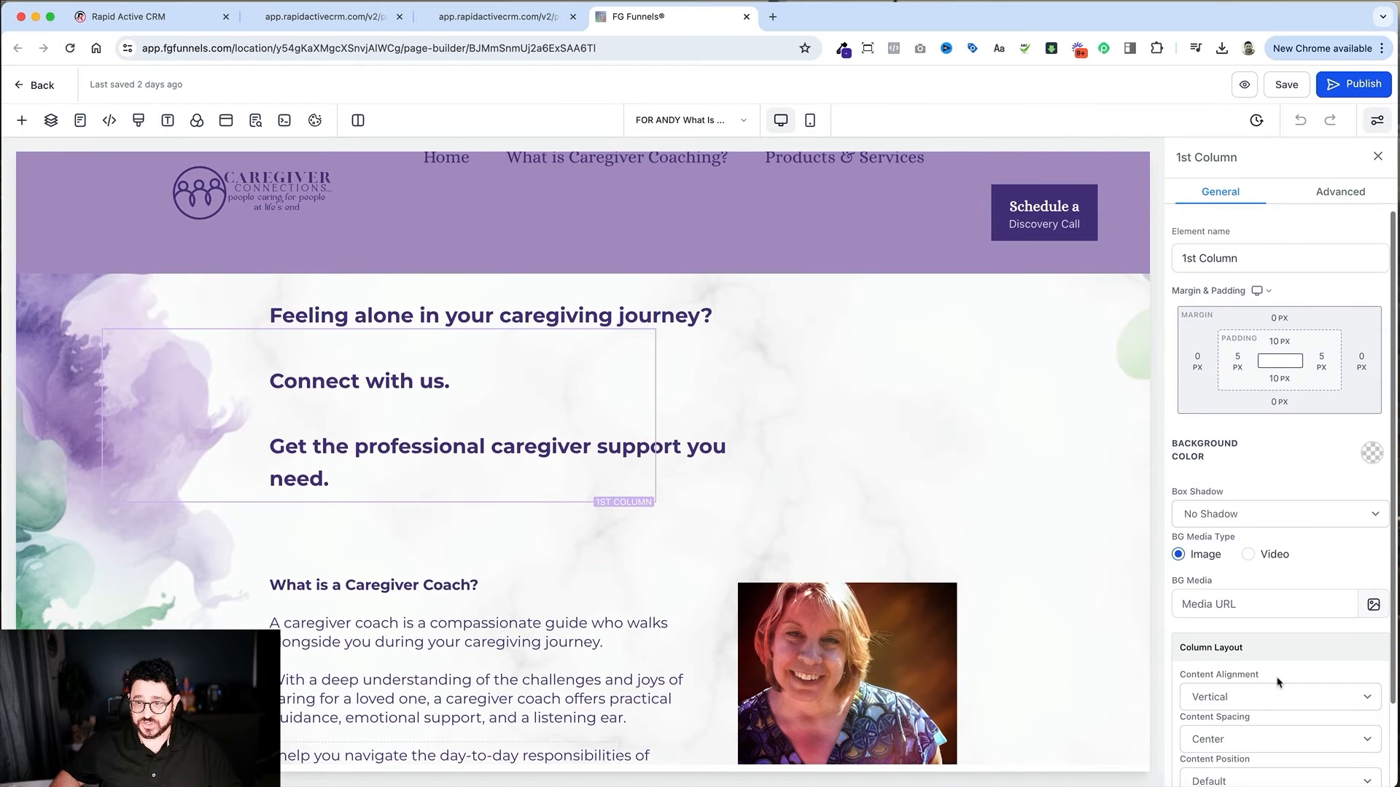
Examine the margin, padding, alignment and width settings of the caregiving sub headline, its one-column row and its section
click(441, 309)
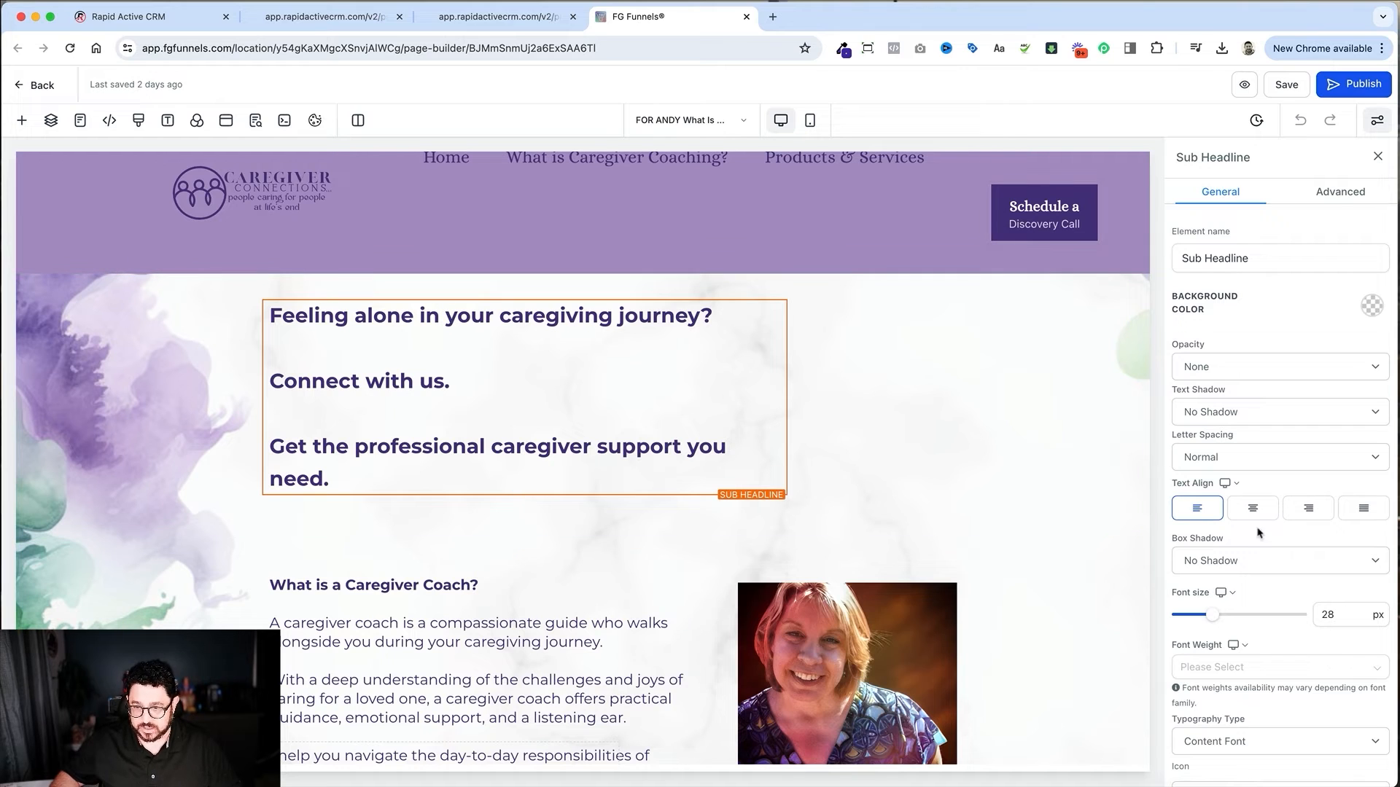
scroll(1214, 519, down, 1)
scroll(1214, 519, down, 6)
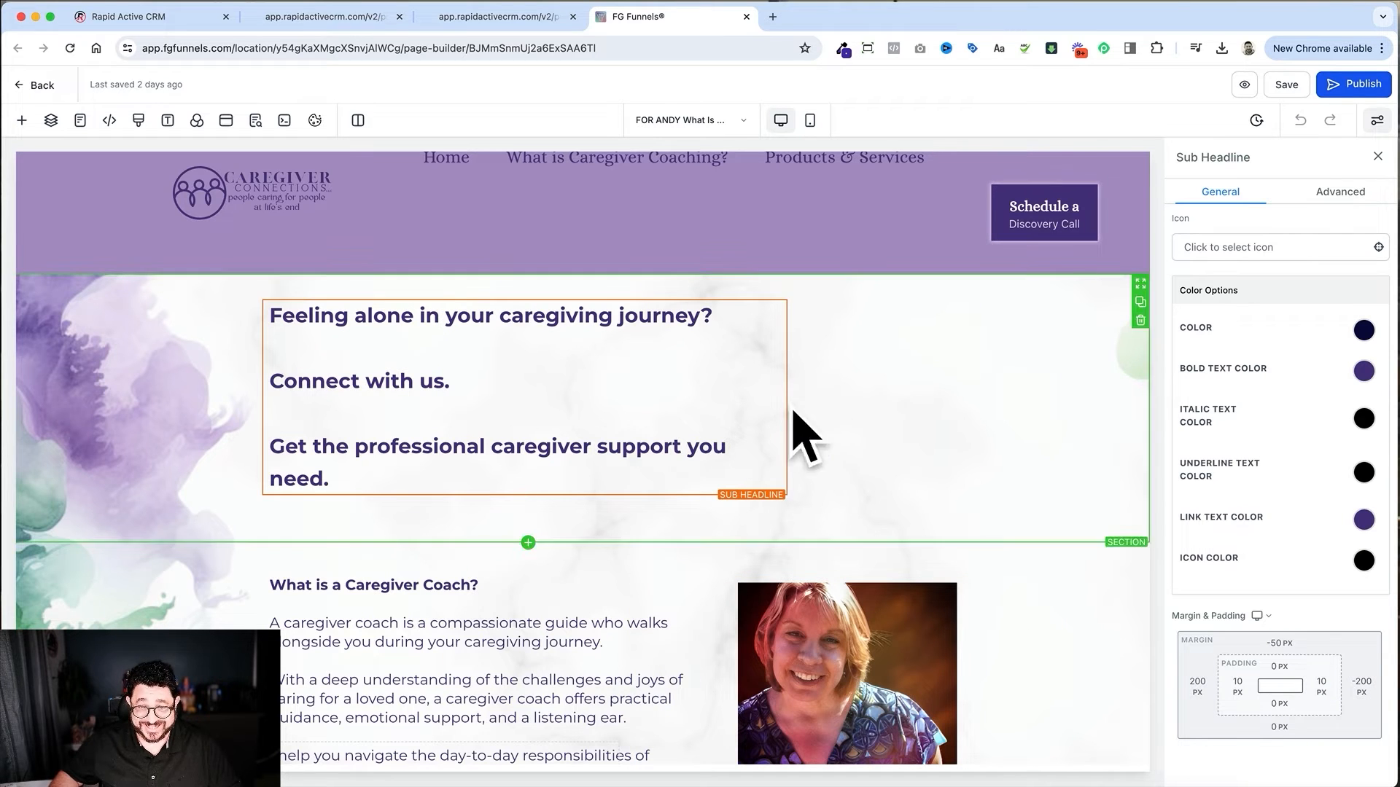
click(178, 326)
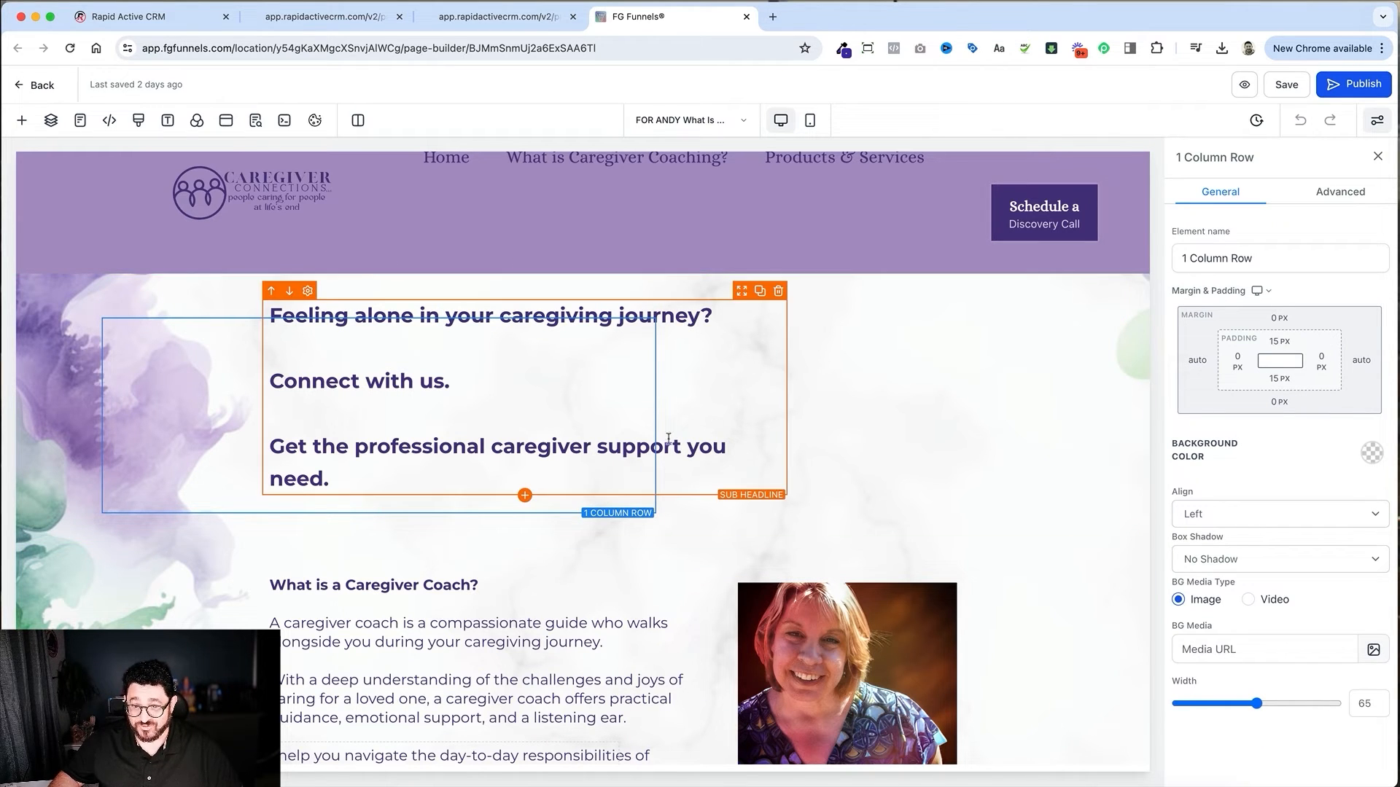
click(971, 384)
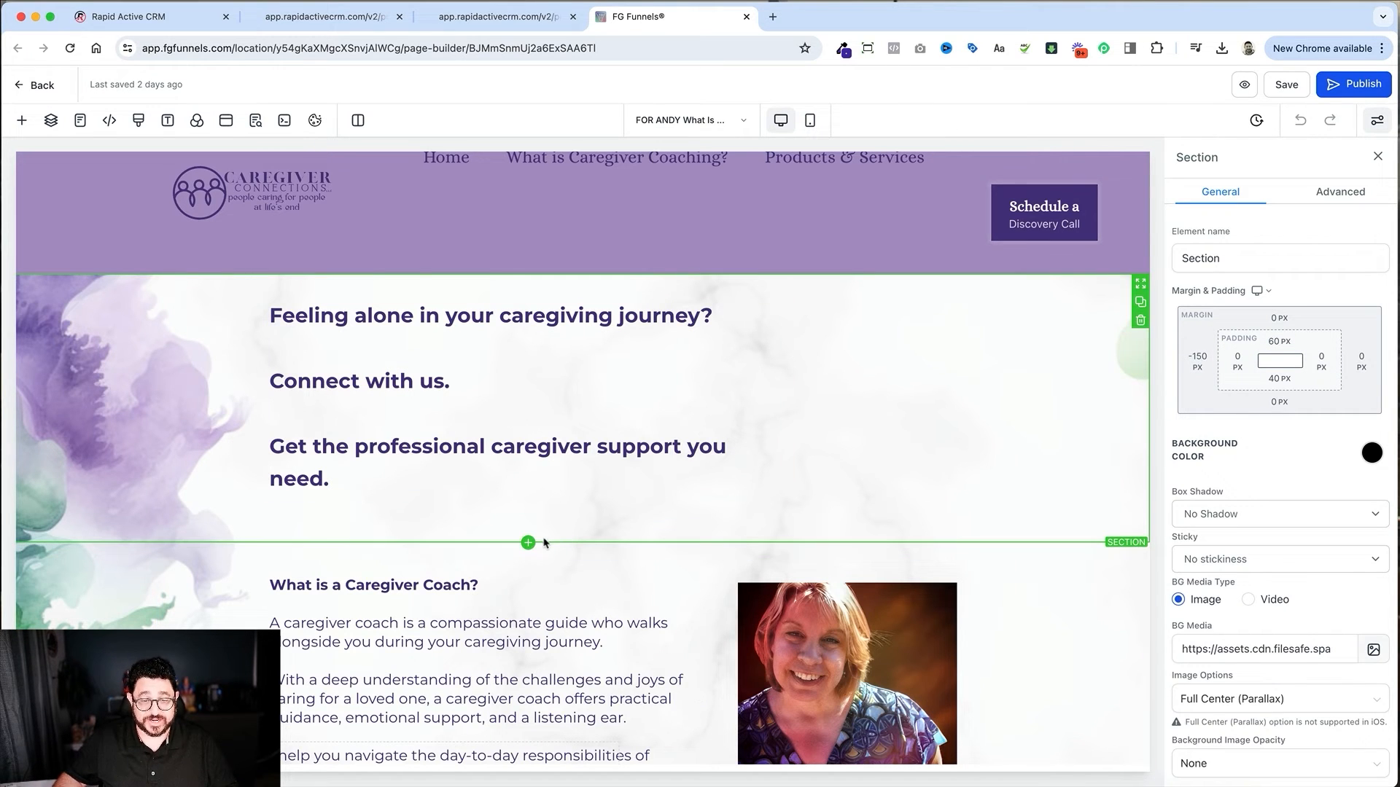
Add a full-width section below the headline section and reuse the headline section's background image URL for it
click(528, 543)
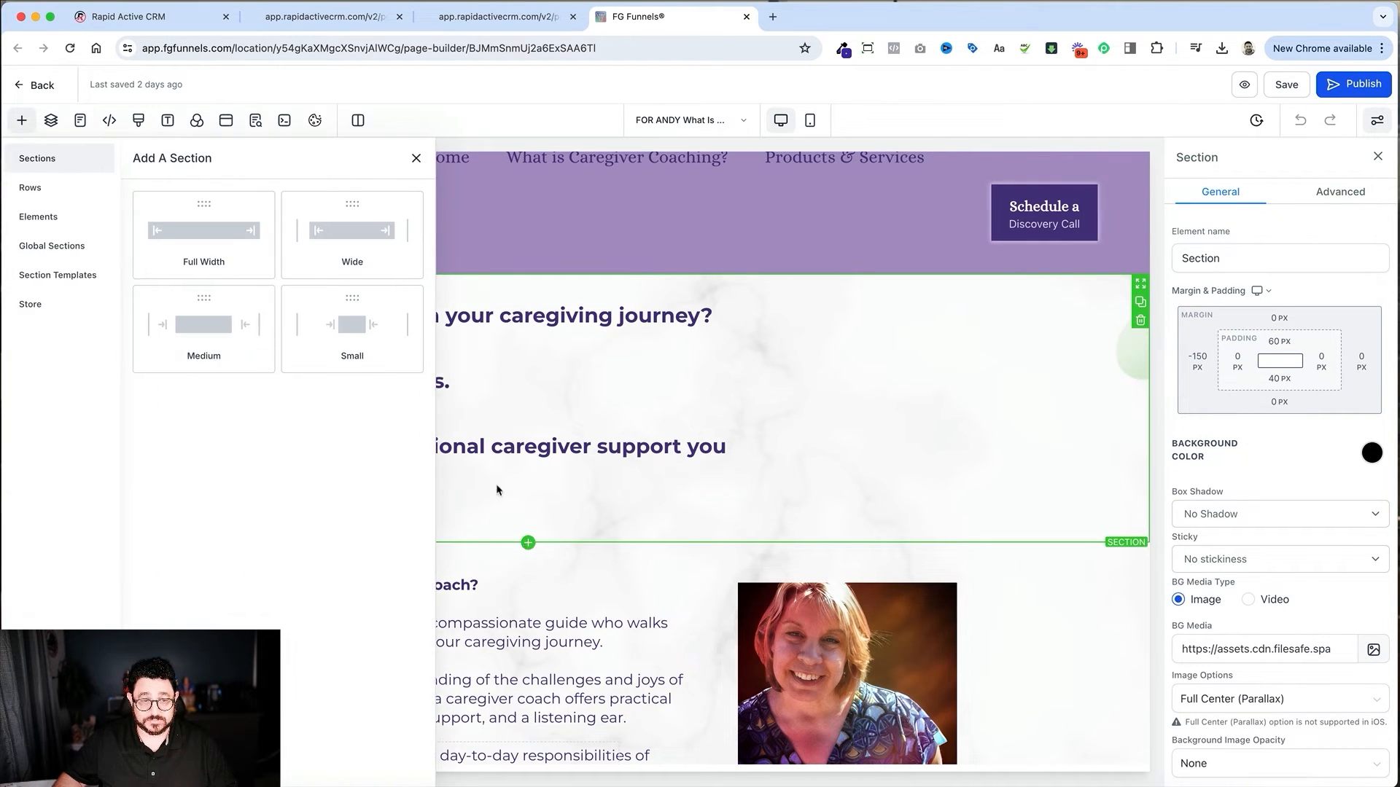
click(243, 264)
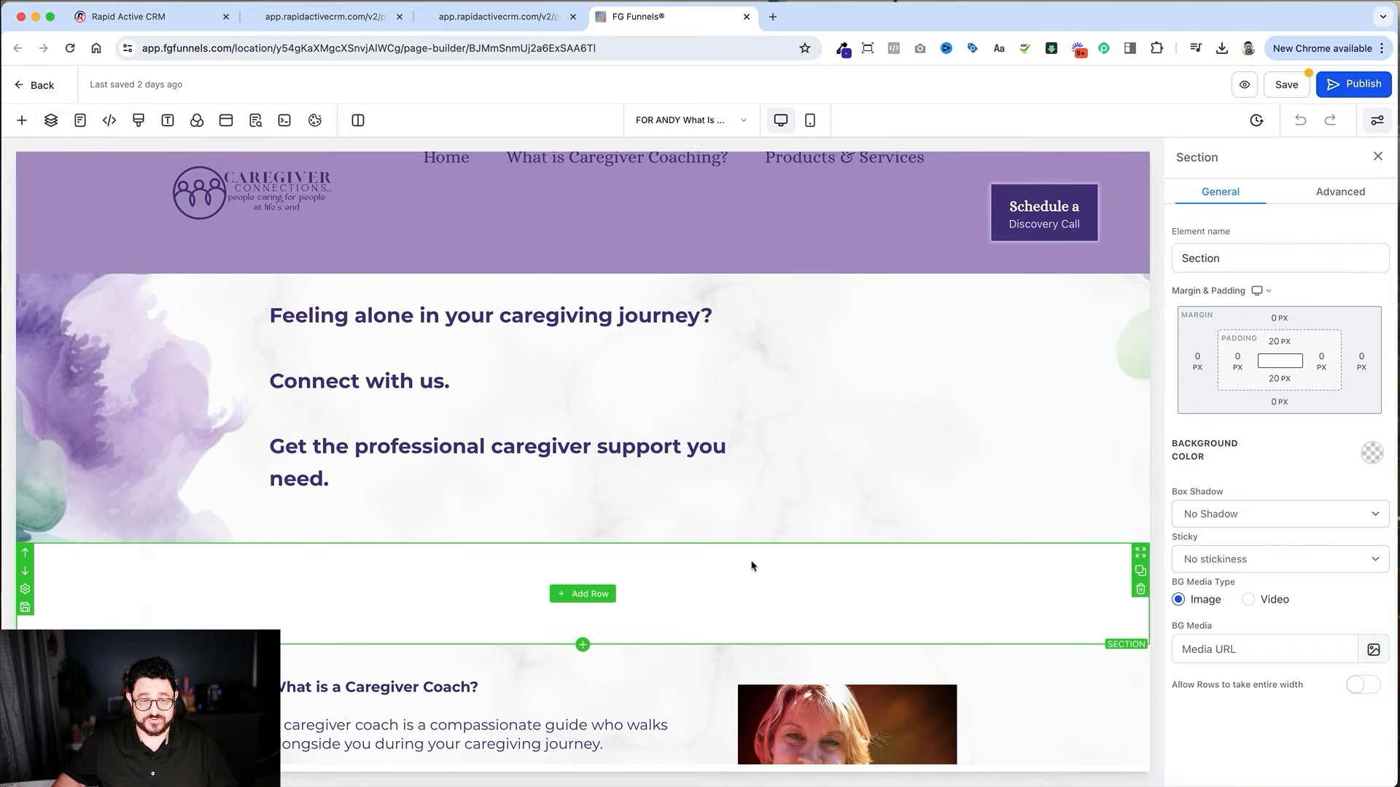
click(866, 495)
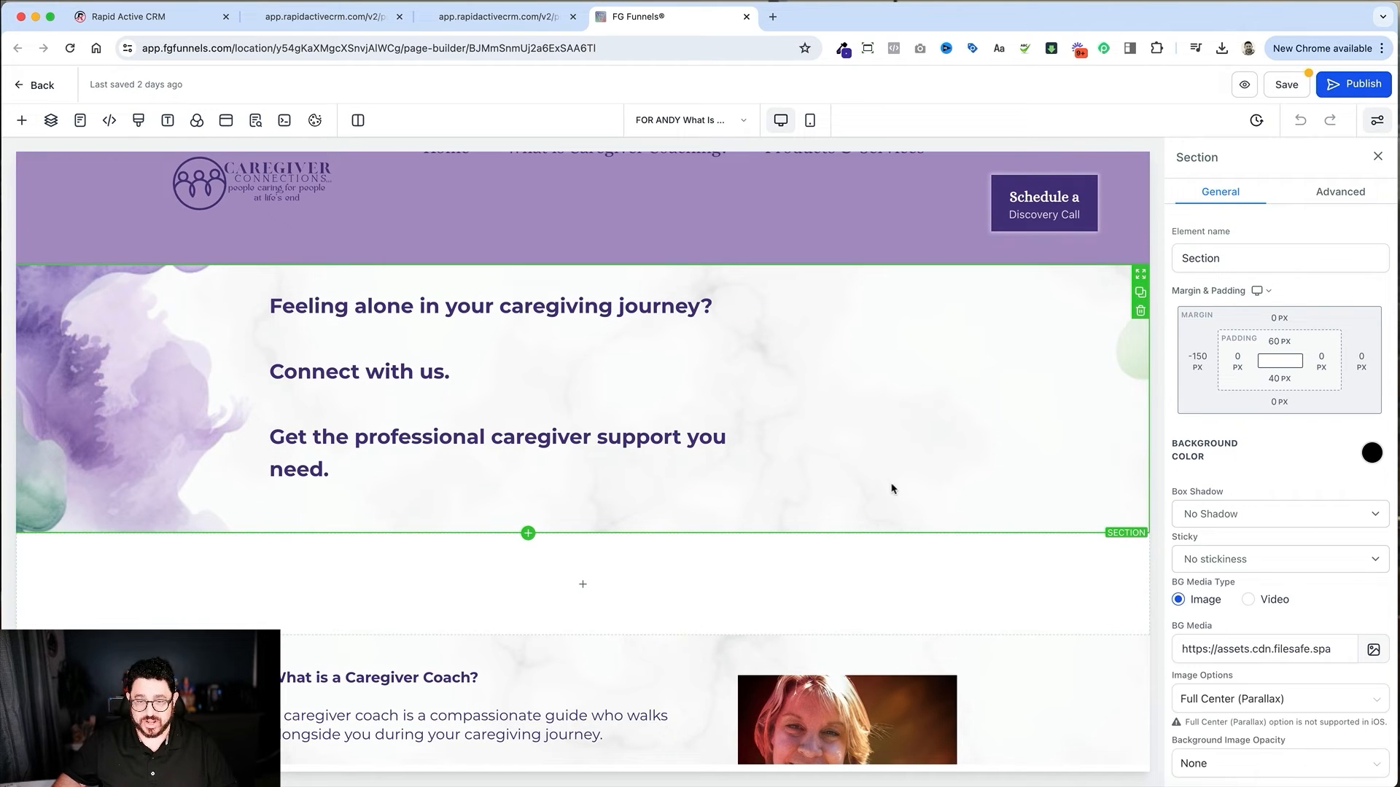
triple_click(1292, 649)
key(super+c)
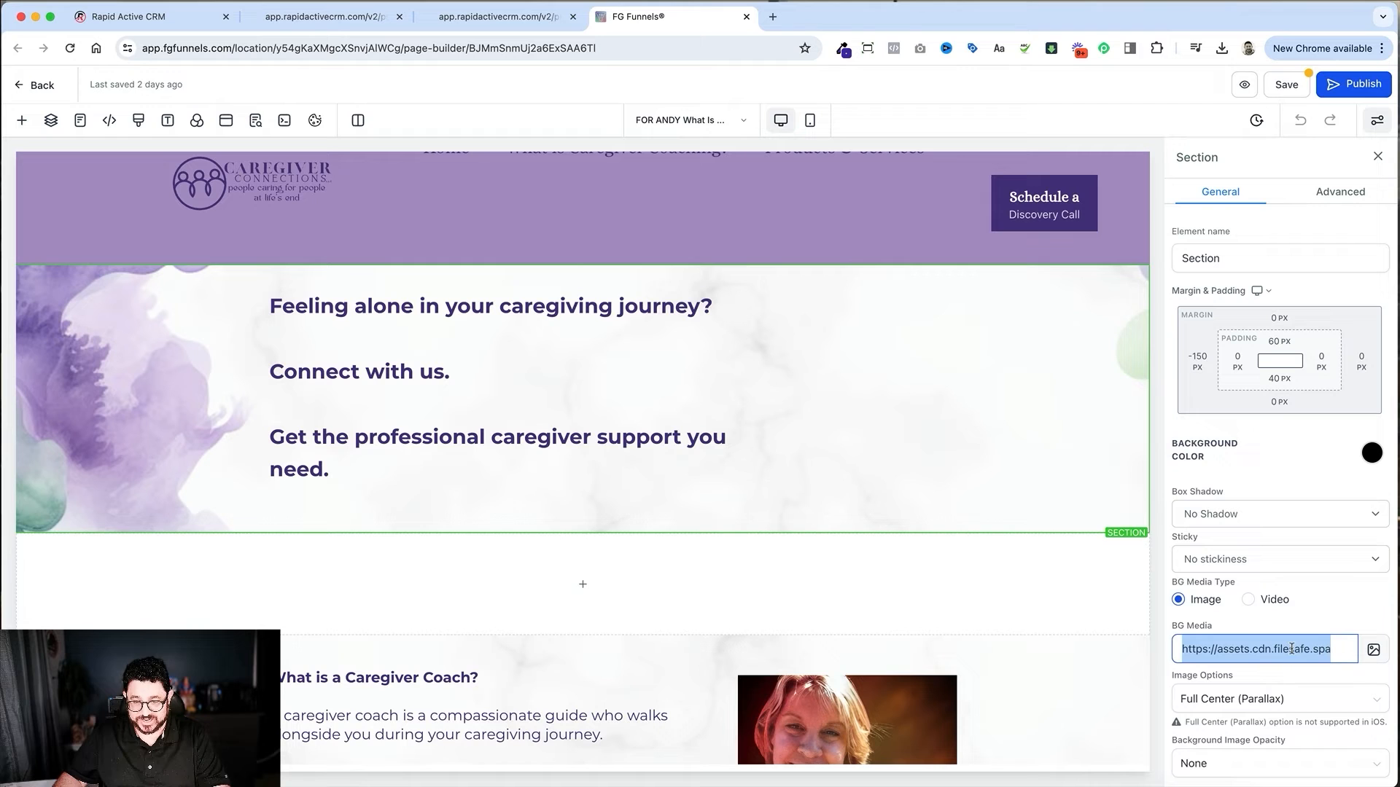
click(953, 618)
click(1228, 651)
key(super+v)
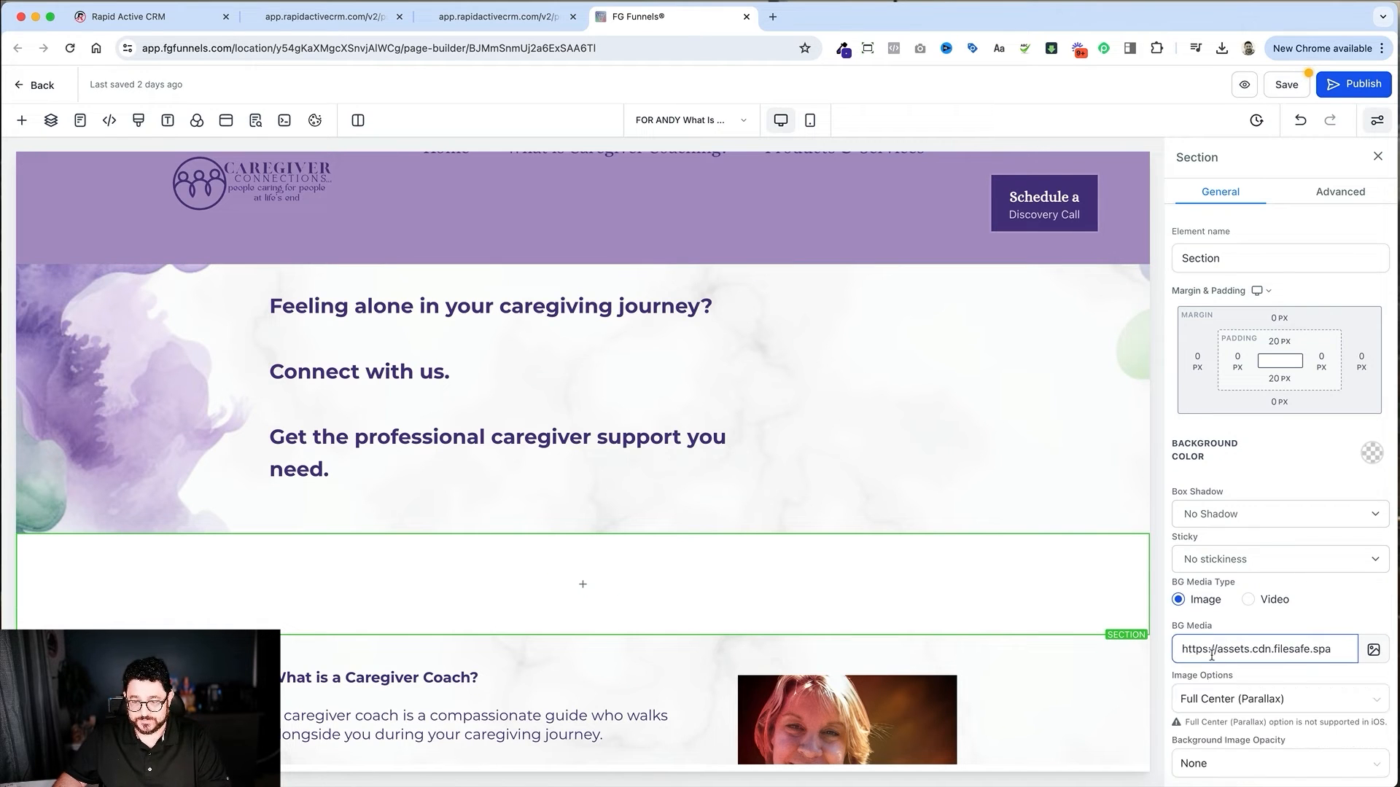
scroll(1064, 605, down, 1)
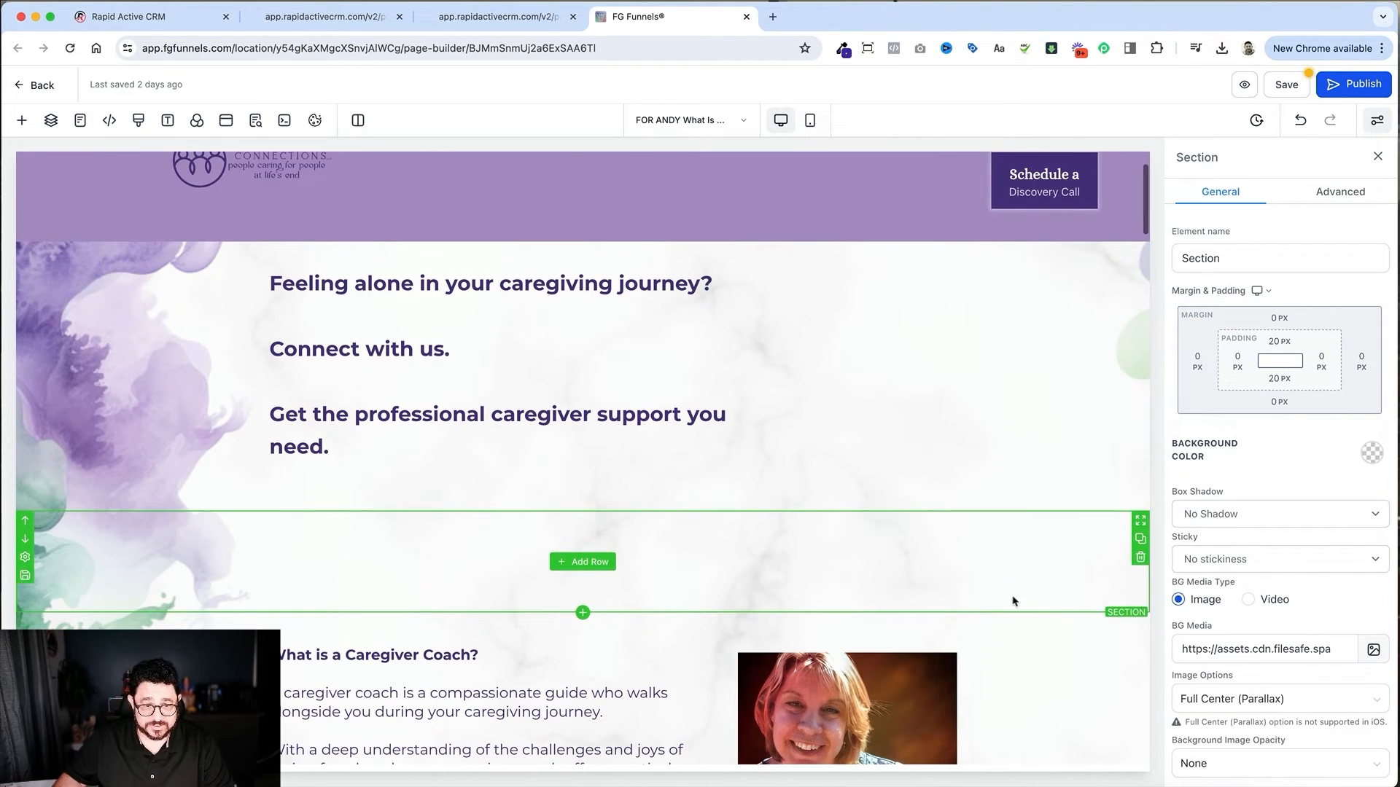
Add a one-column row to the new section and move the "Feeling alone in your caregiving journey?" sub headline into it
click(593, 566)
click(245, 228)
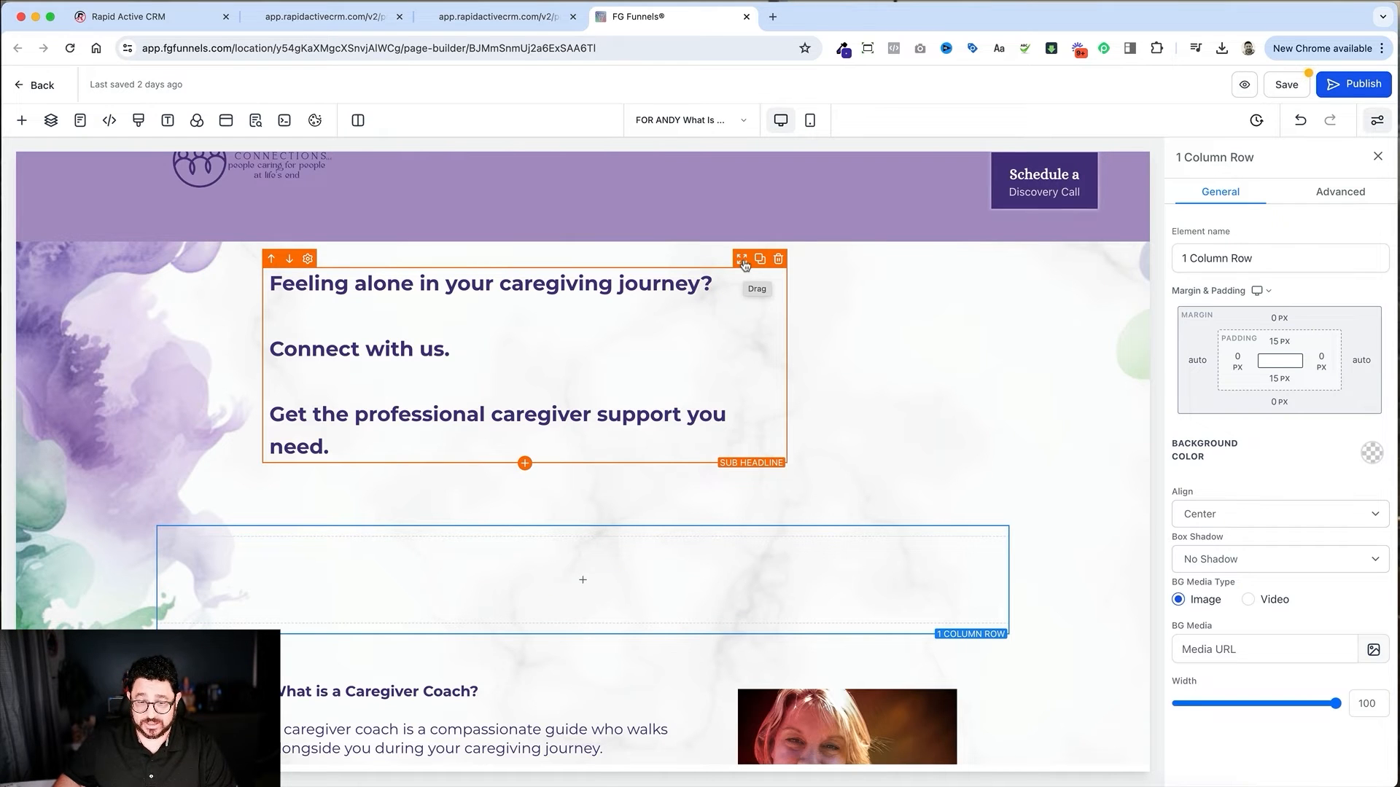
drag(742, 260, 694, 563)
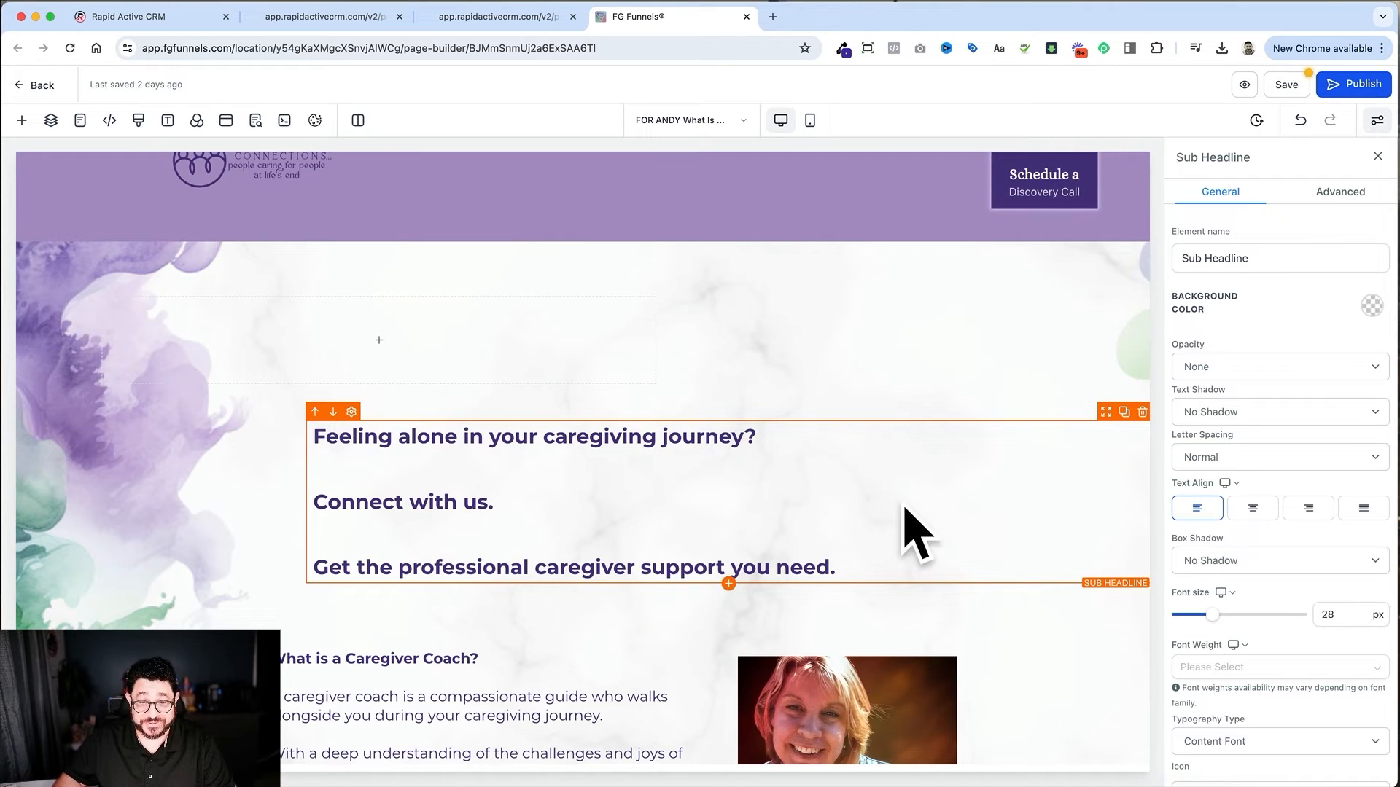
Set the sub headline's right, left and top margins to 0 px and delete the emptied original section above it
scroll(1291, 618, down, 10)
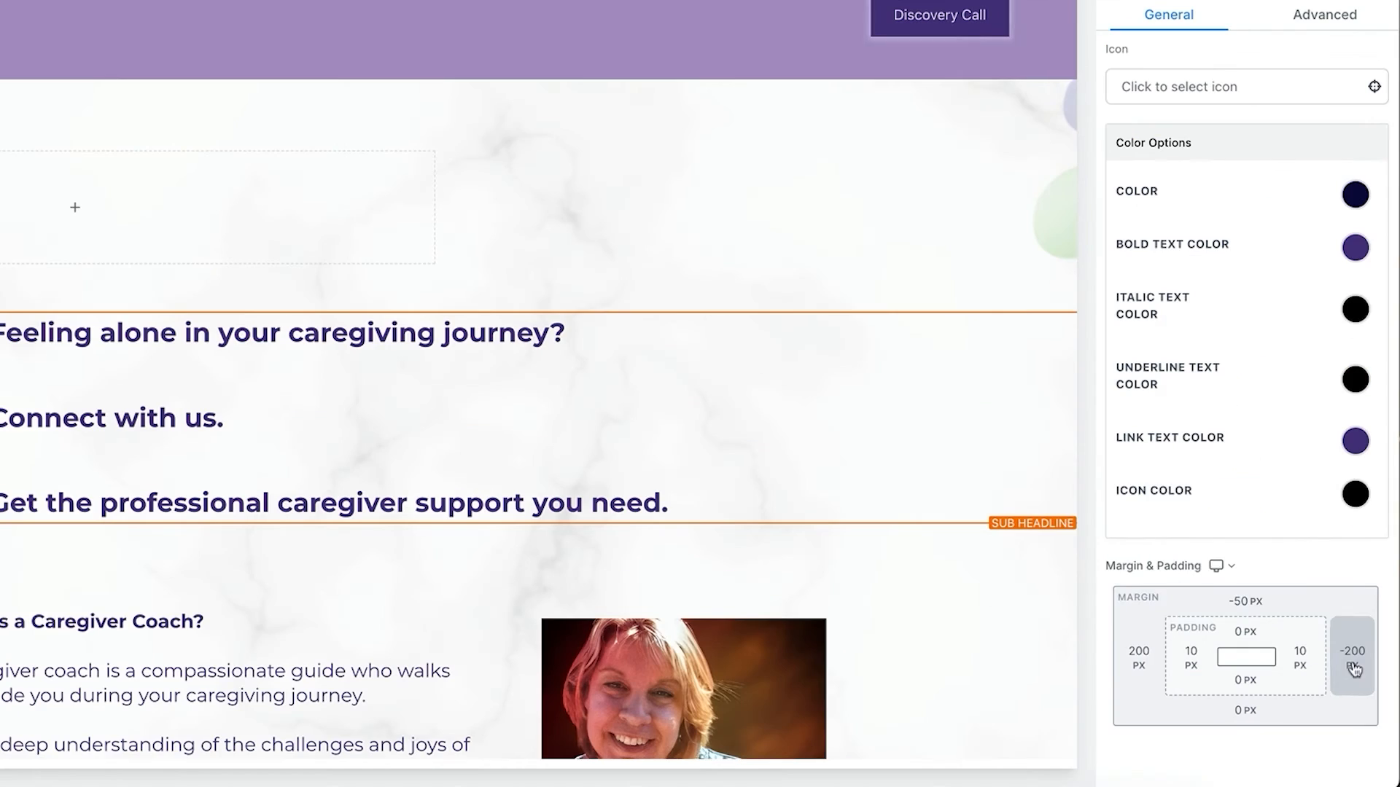
click(1361, 689)
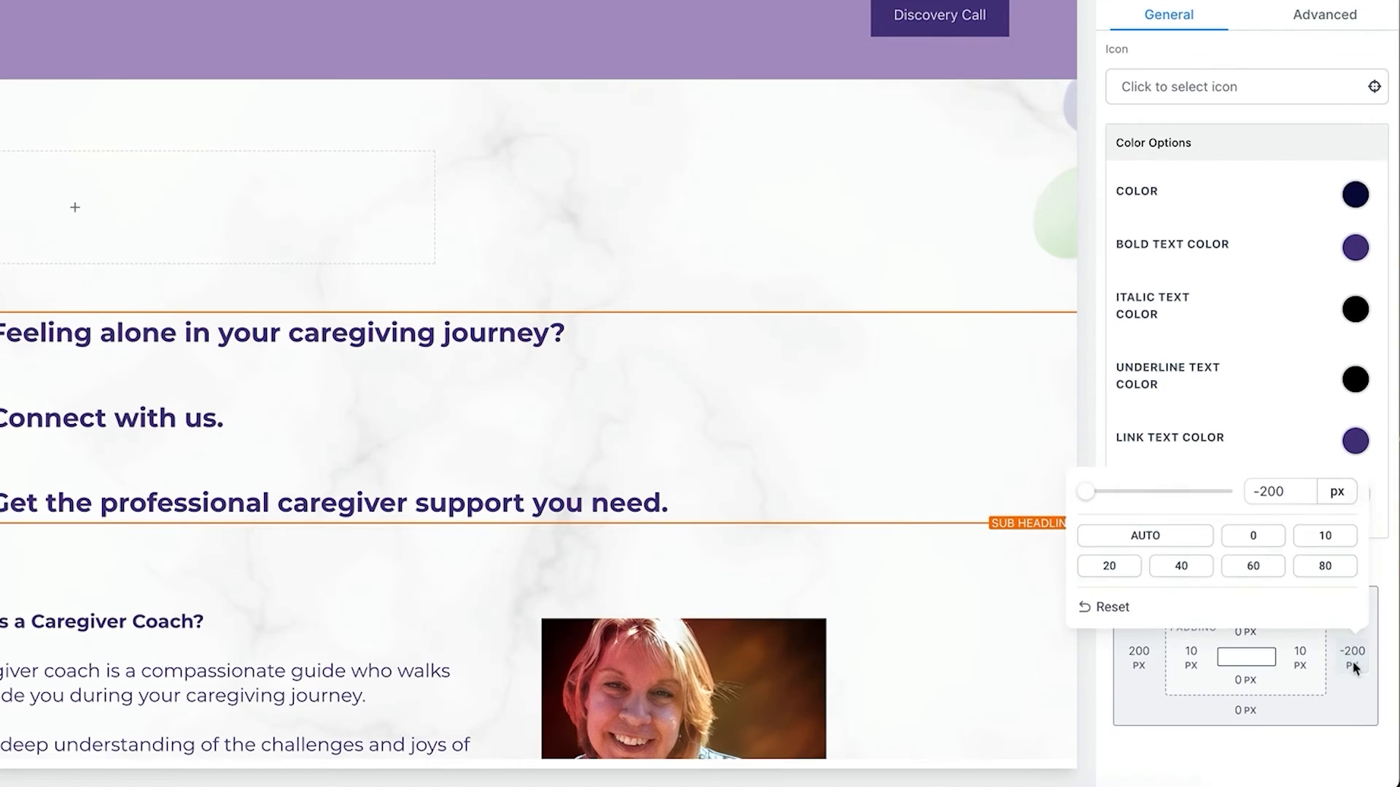
click(1258, 540)
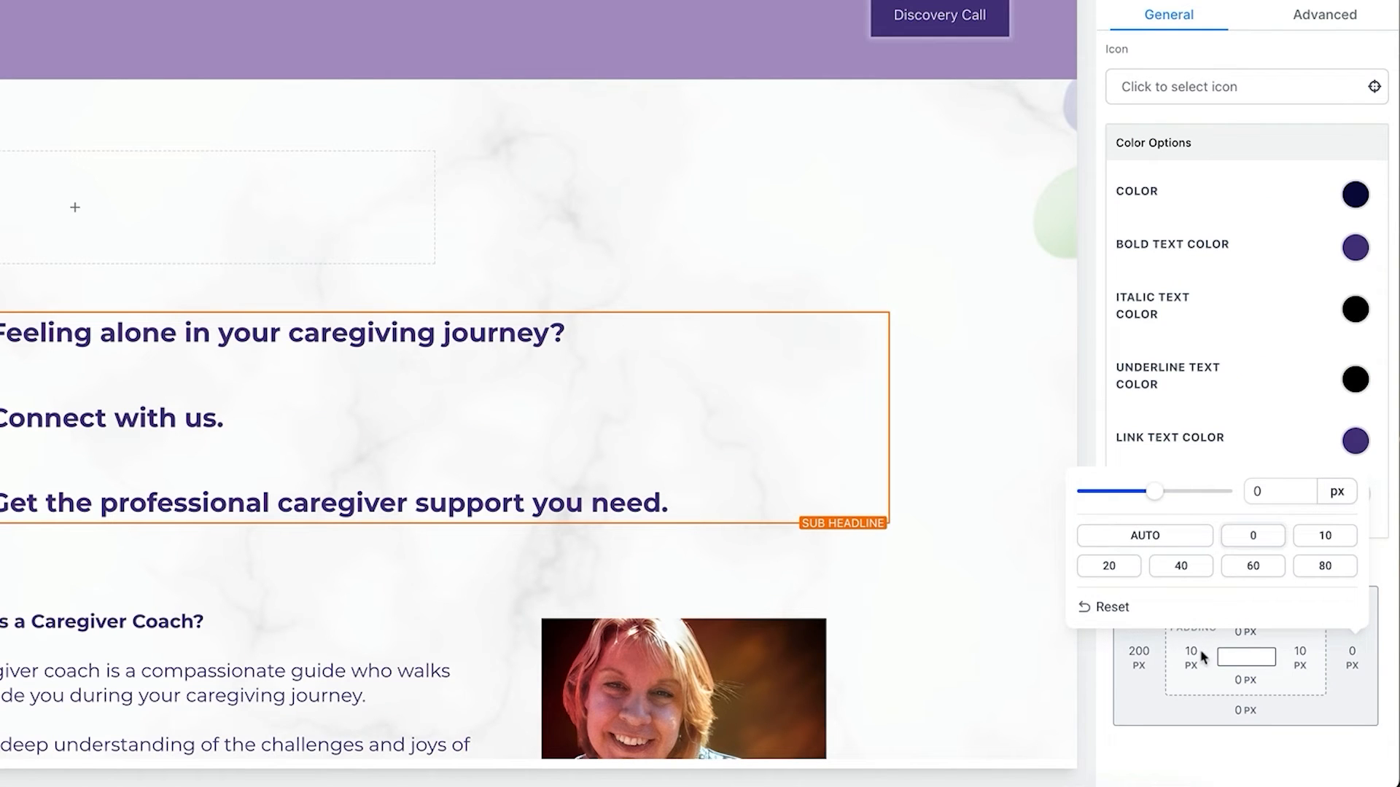
click(1149, 658)
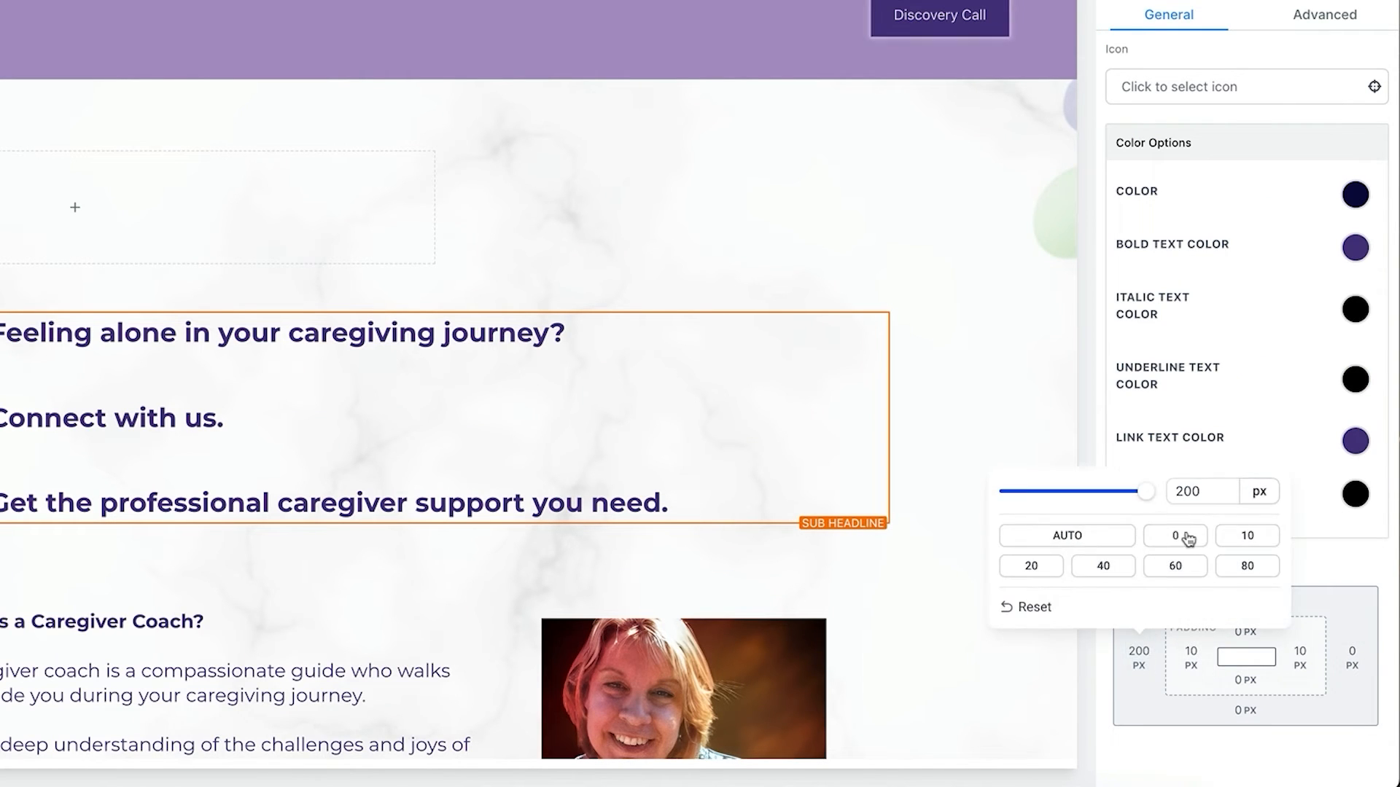
click(1187, 540)
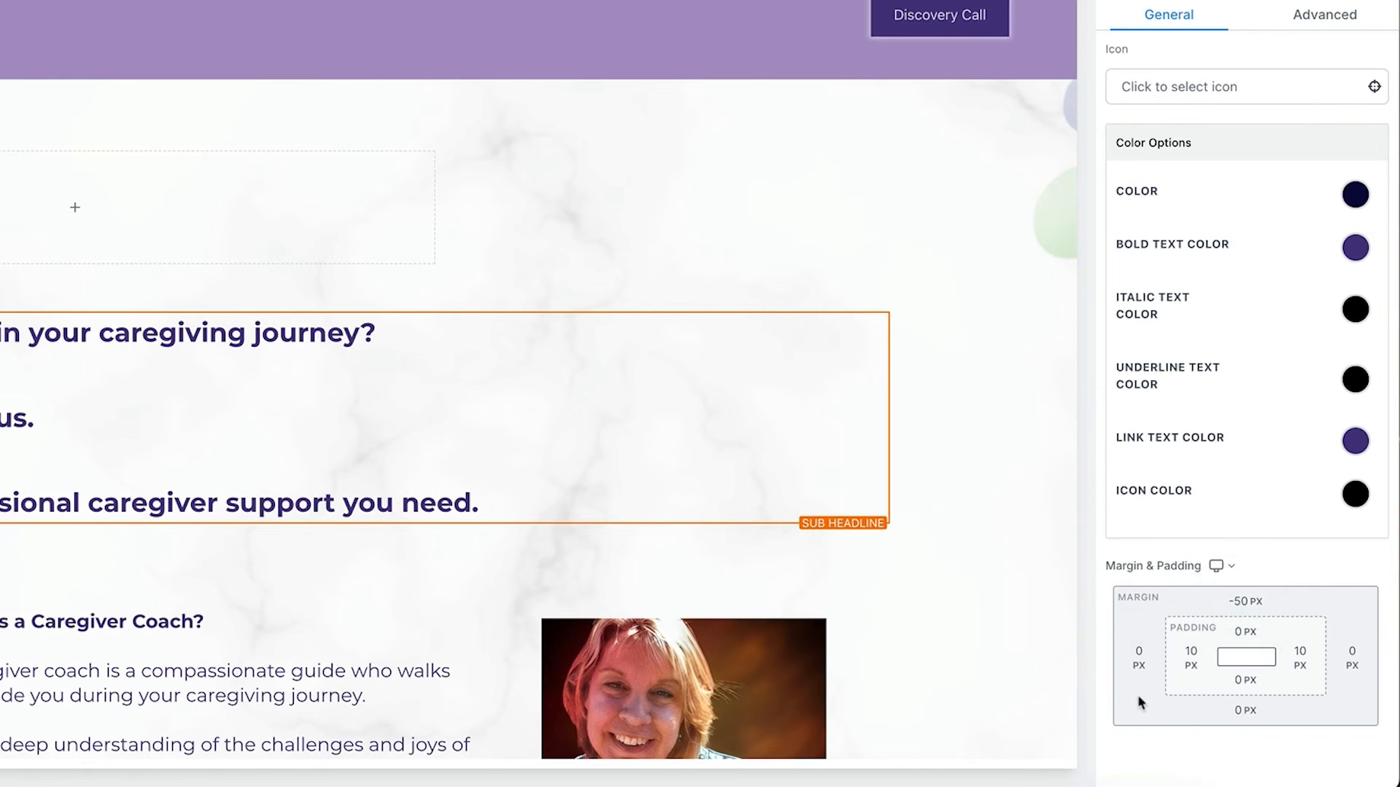
click(1241, 605)
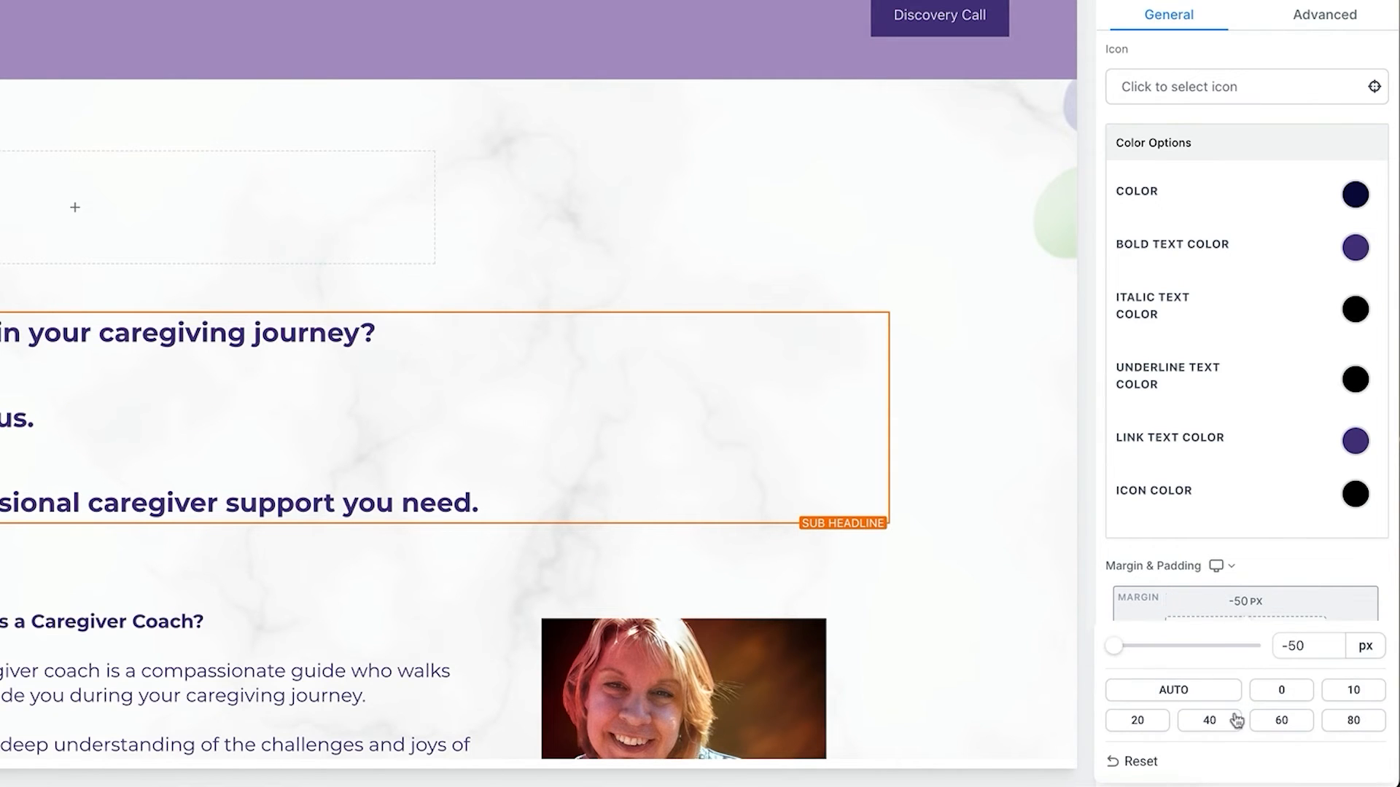
click(1282, 692)
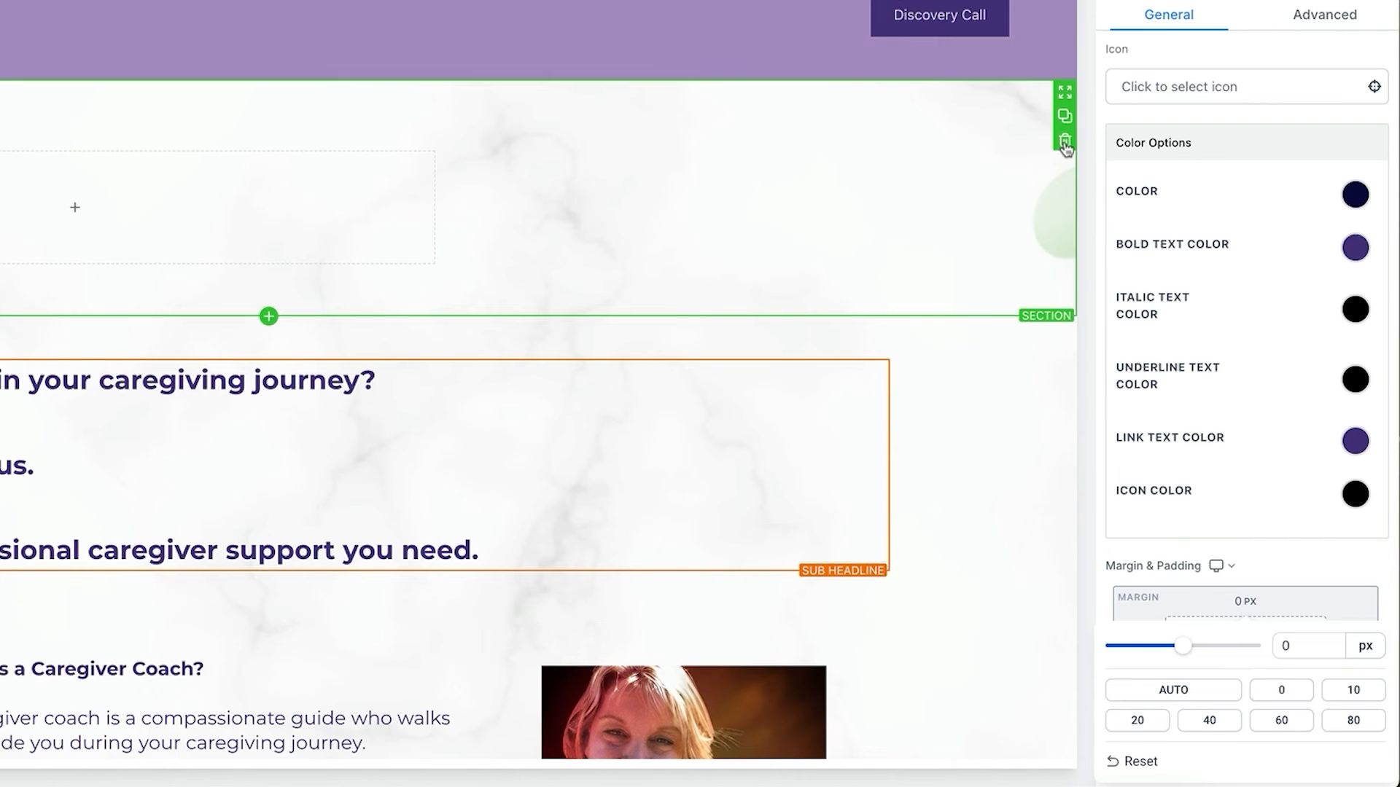
click(1064, 141)
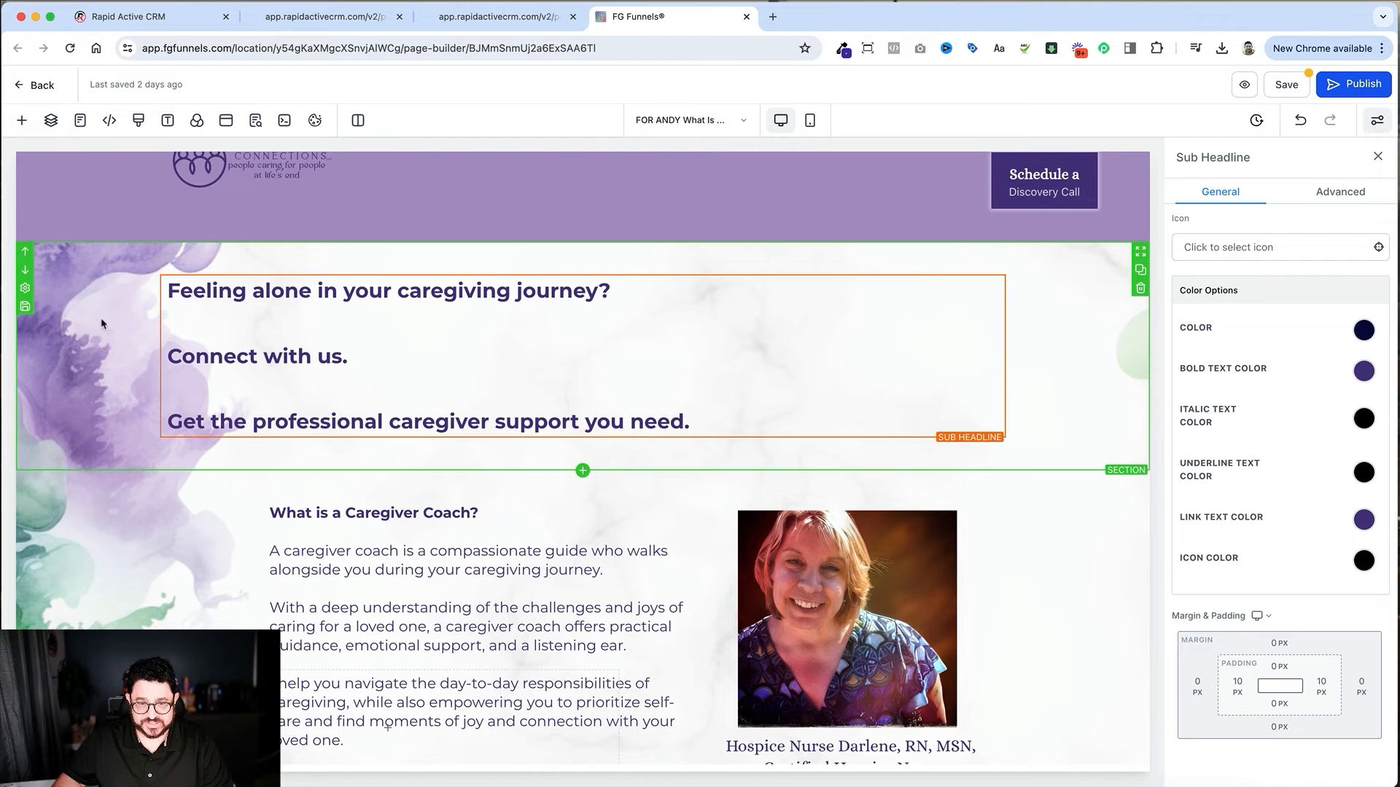
Narrow the headline's one-column row to a width of 82
click(102, 337)
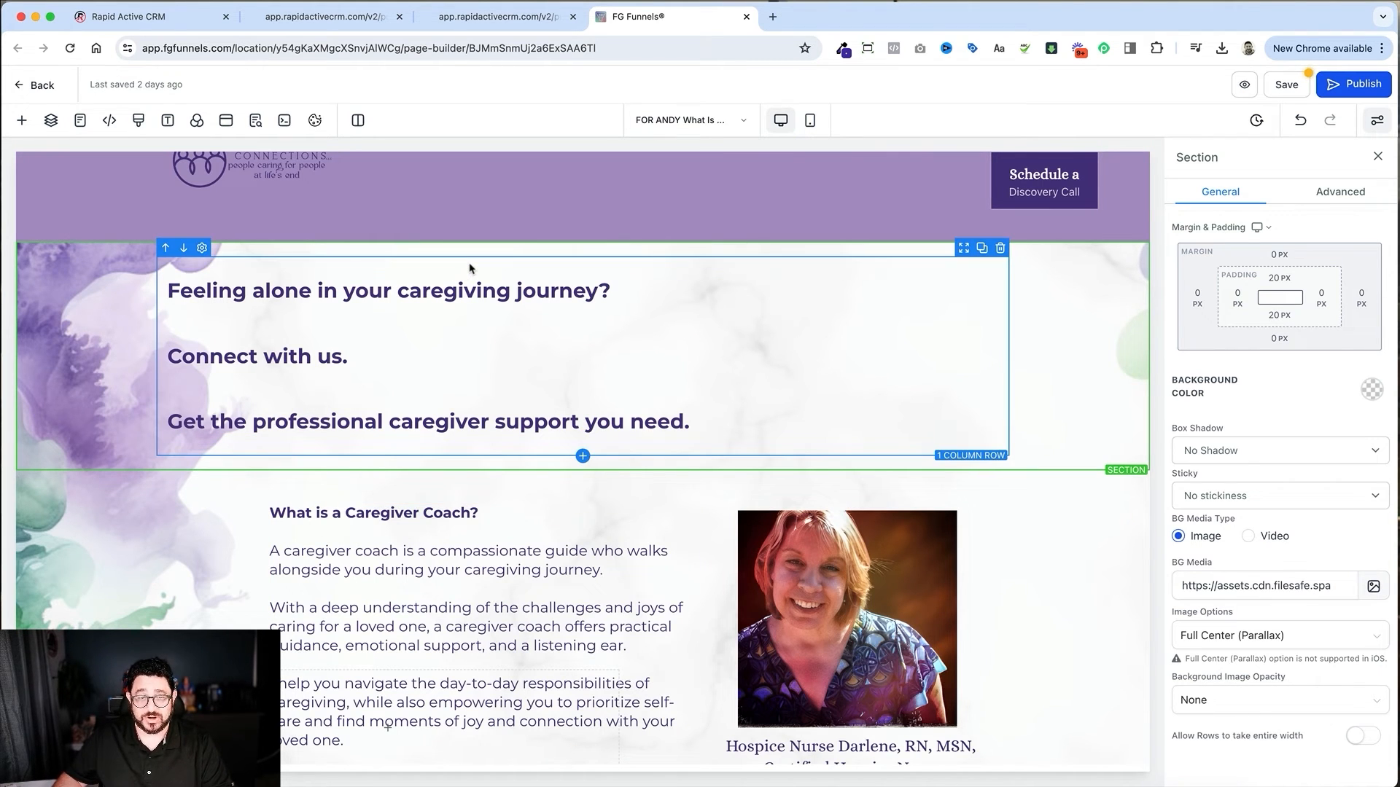
click(470, 269)
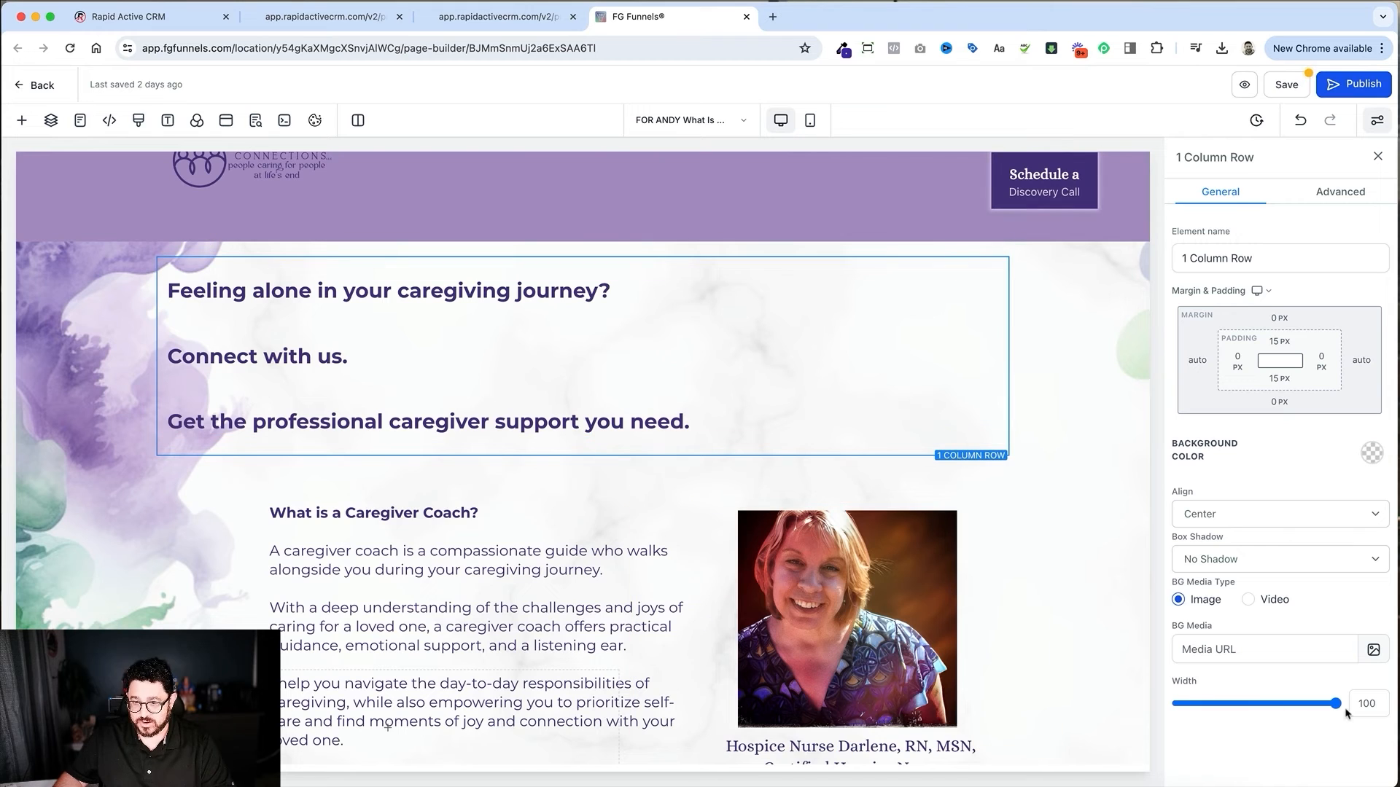
drag(1335, 704, 1295, 707)
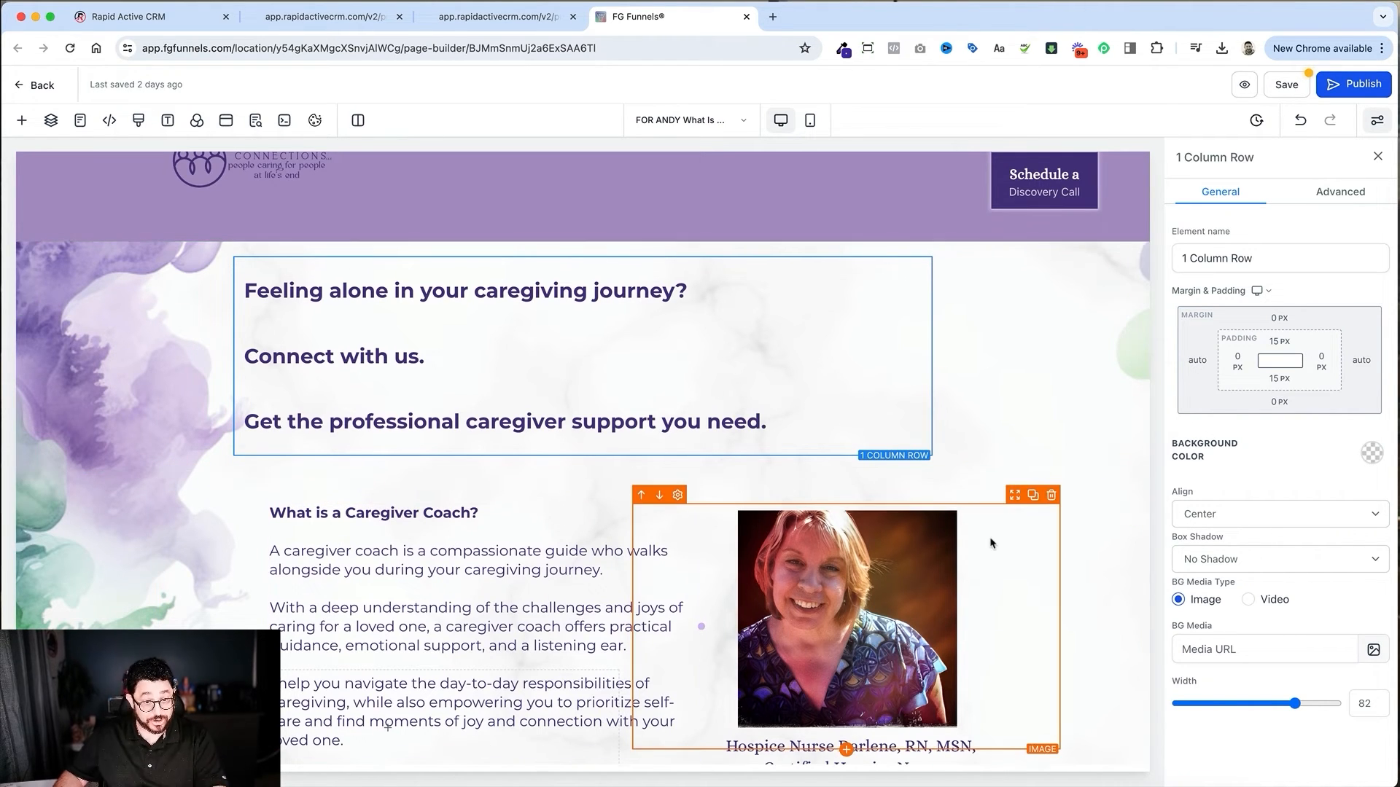
scroll(991, 543, down, 1)
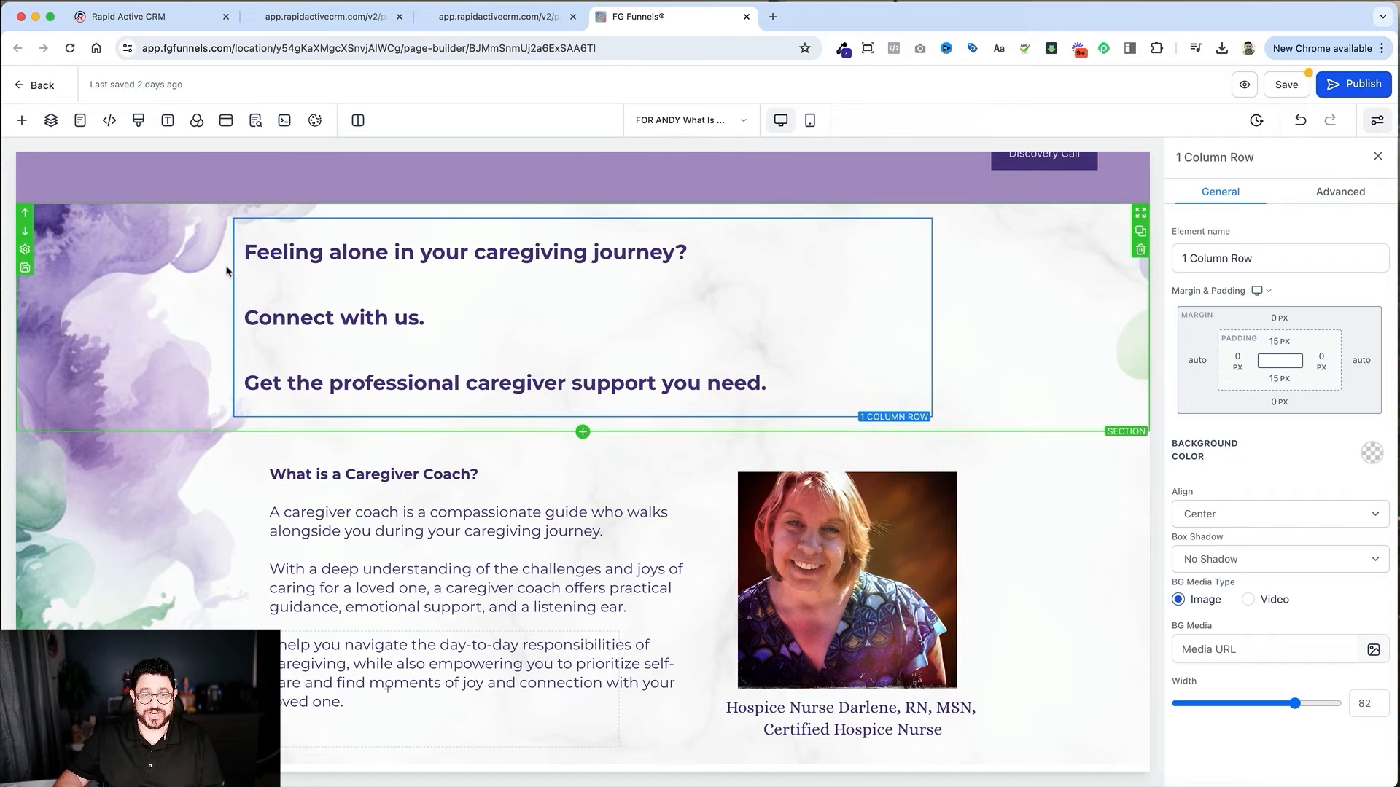
scroll(213, 422, down, 2)
scroll(773, 576, up, 2)
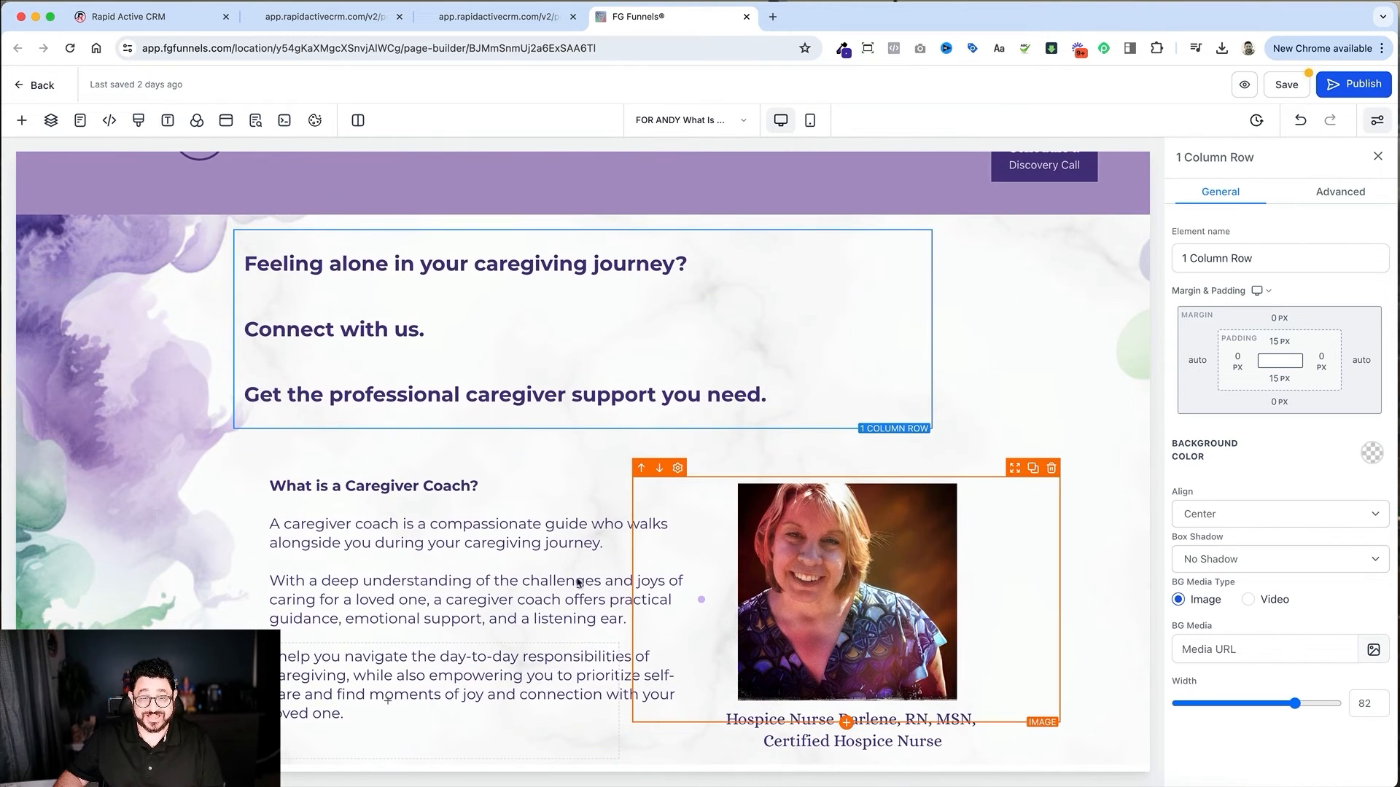
Add a one-column row beneath the headline row and set the width of both rows to 80
click(584, 429)
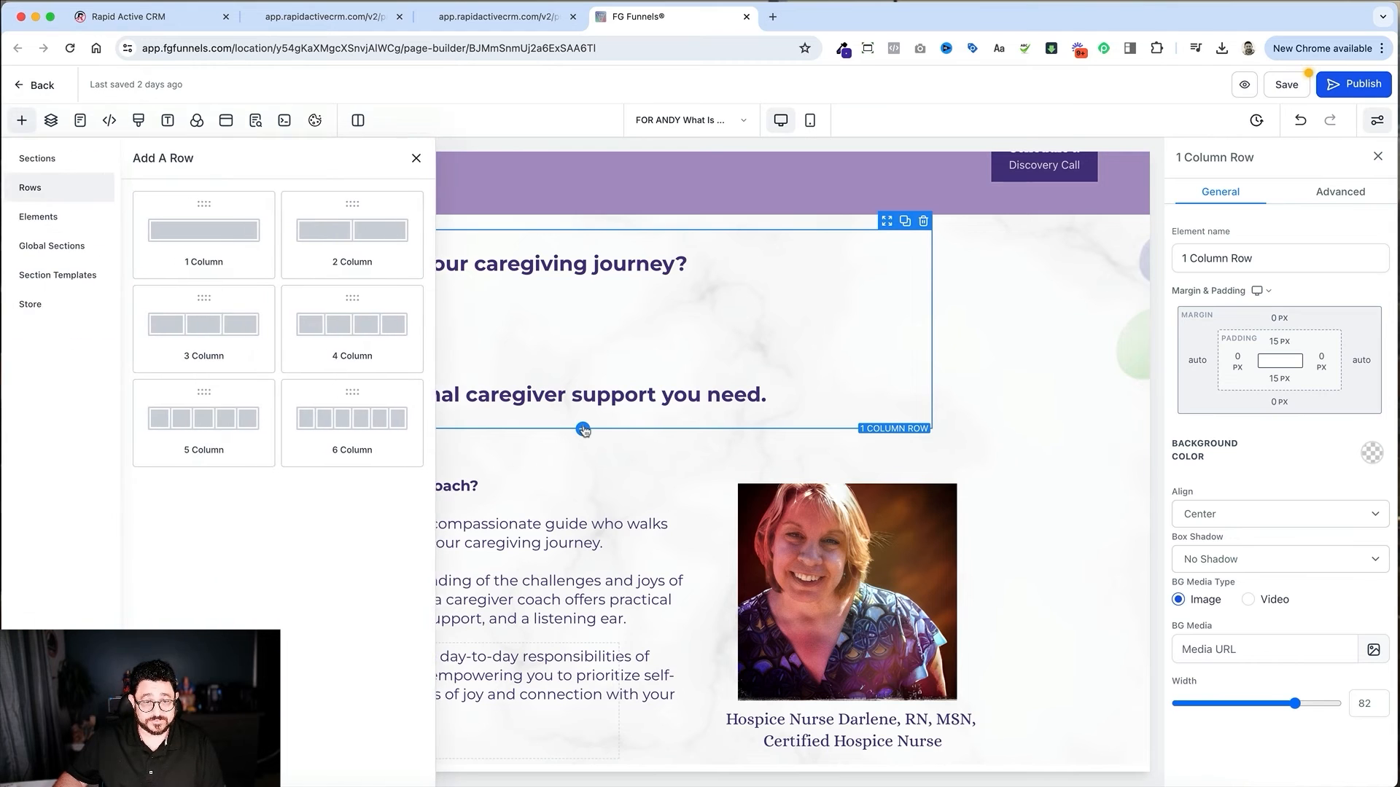
click(241, 226)
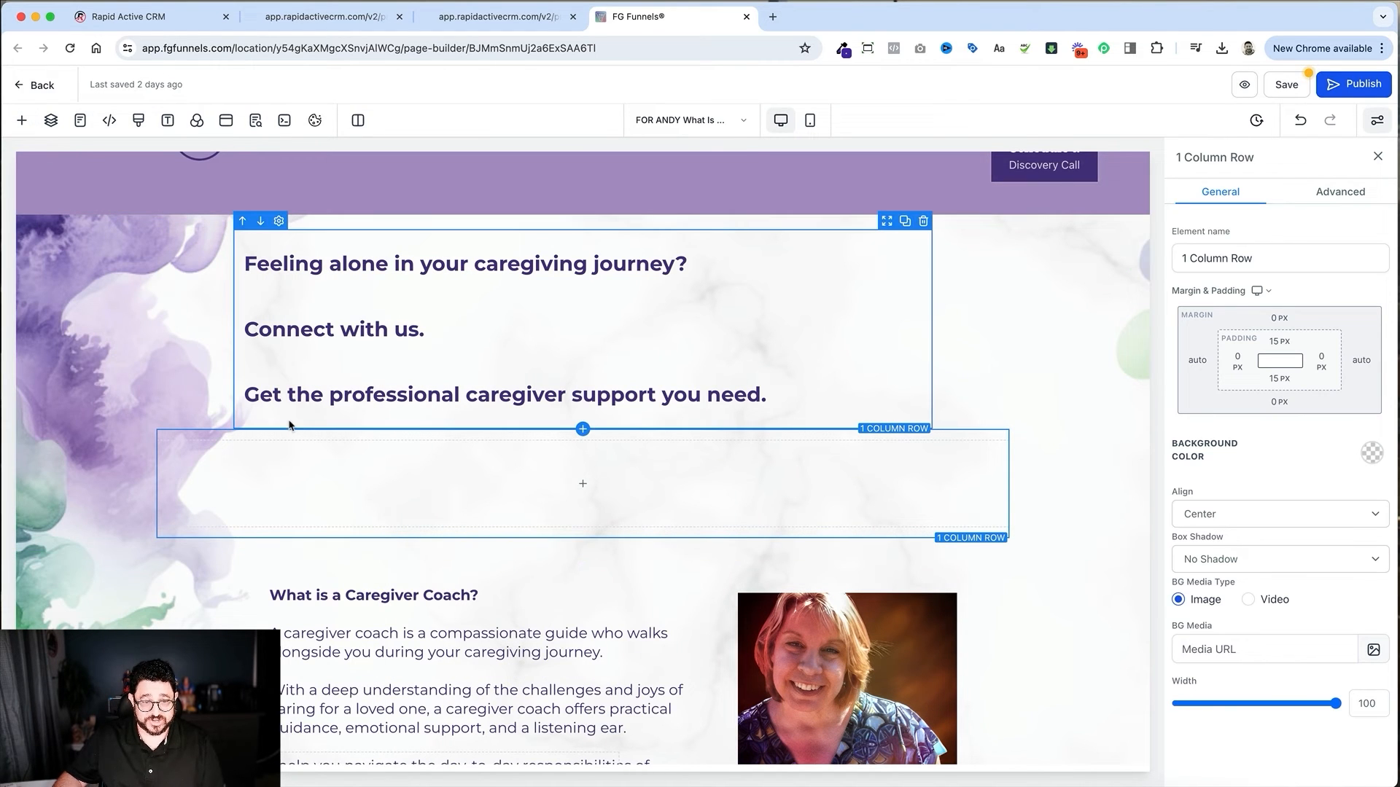
click(285, 427)
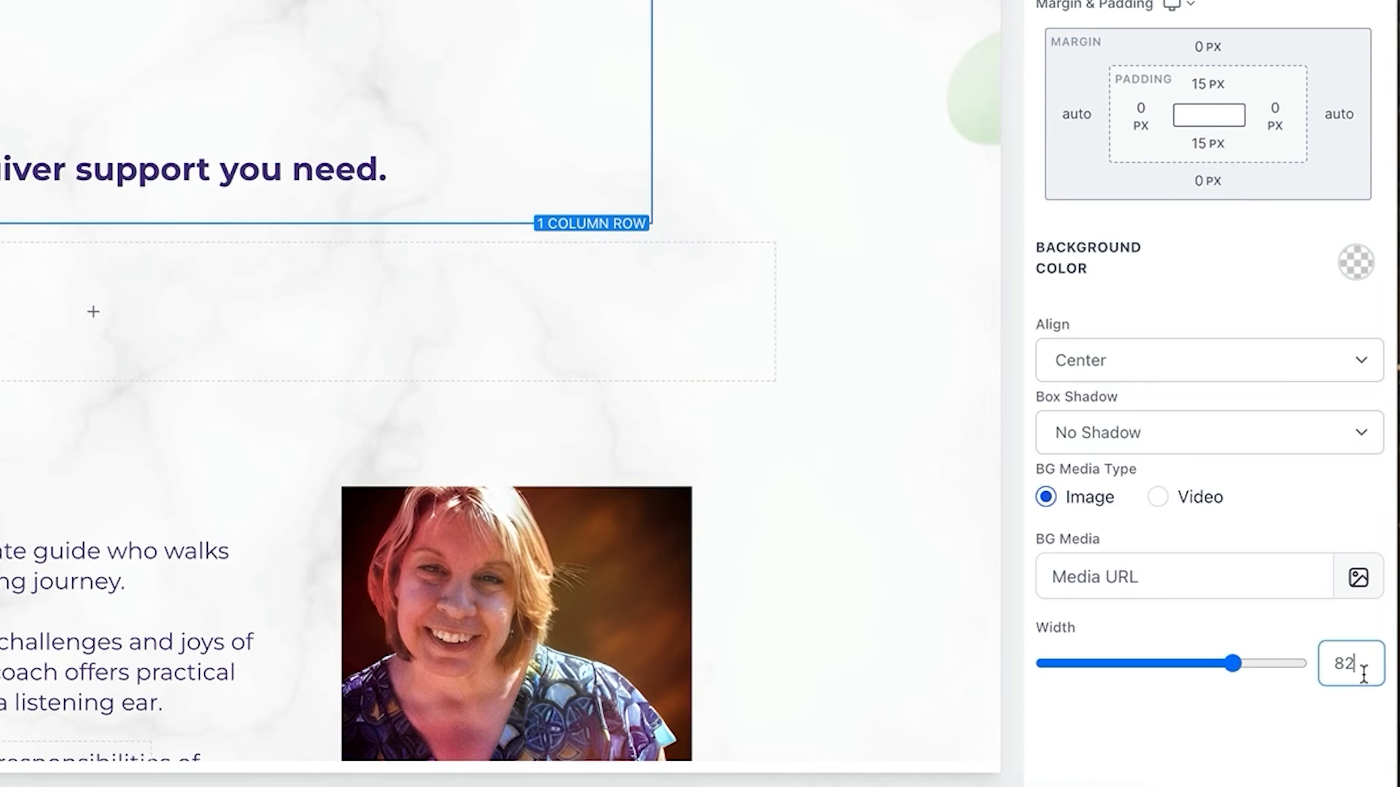
key(BackSpace)
key(BackSpace)
text(80)
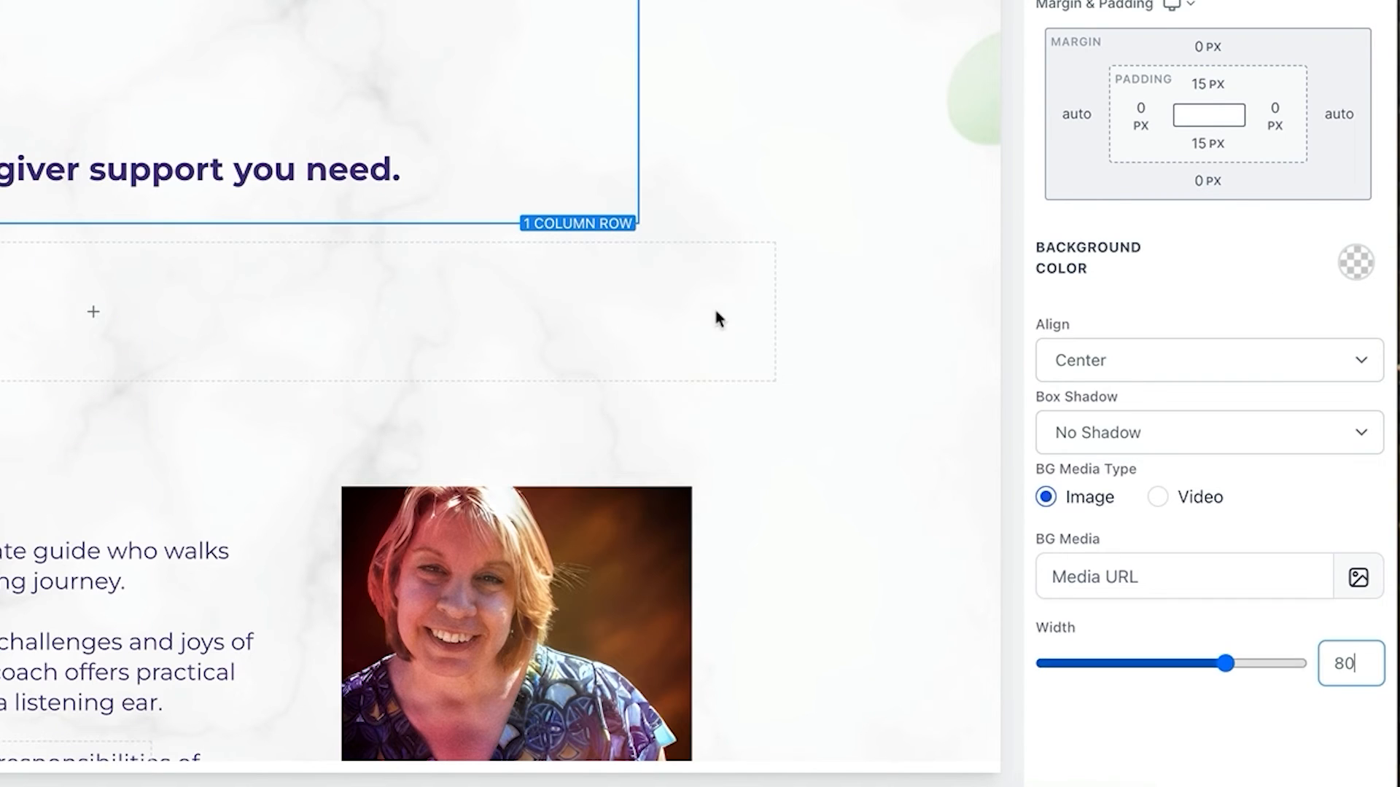
click(693, 231)
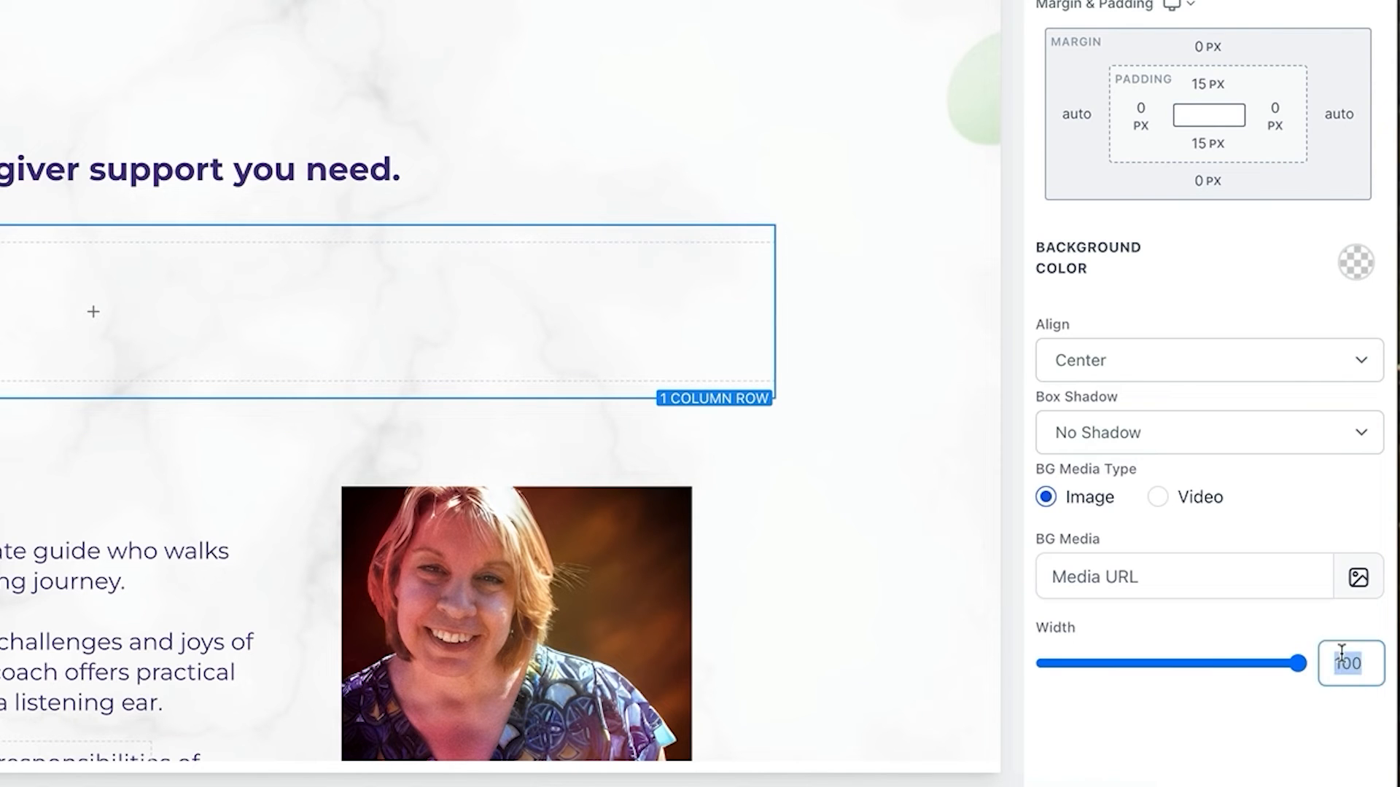
text(80)
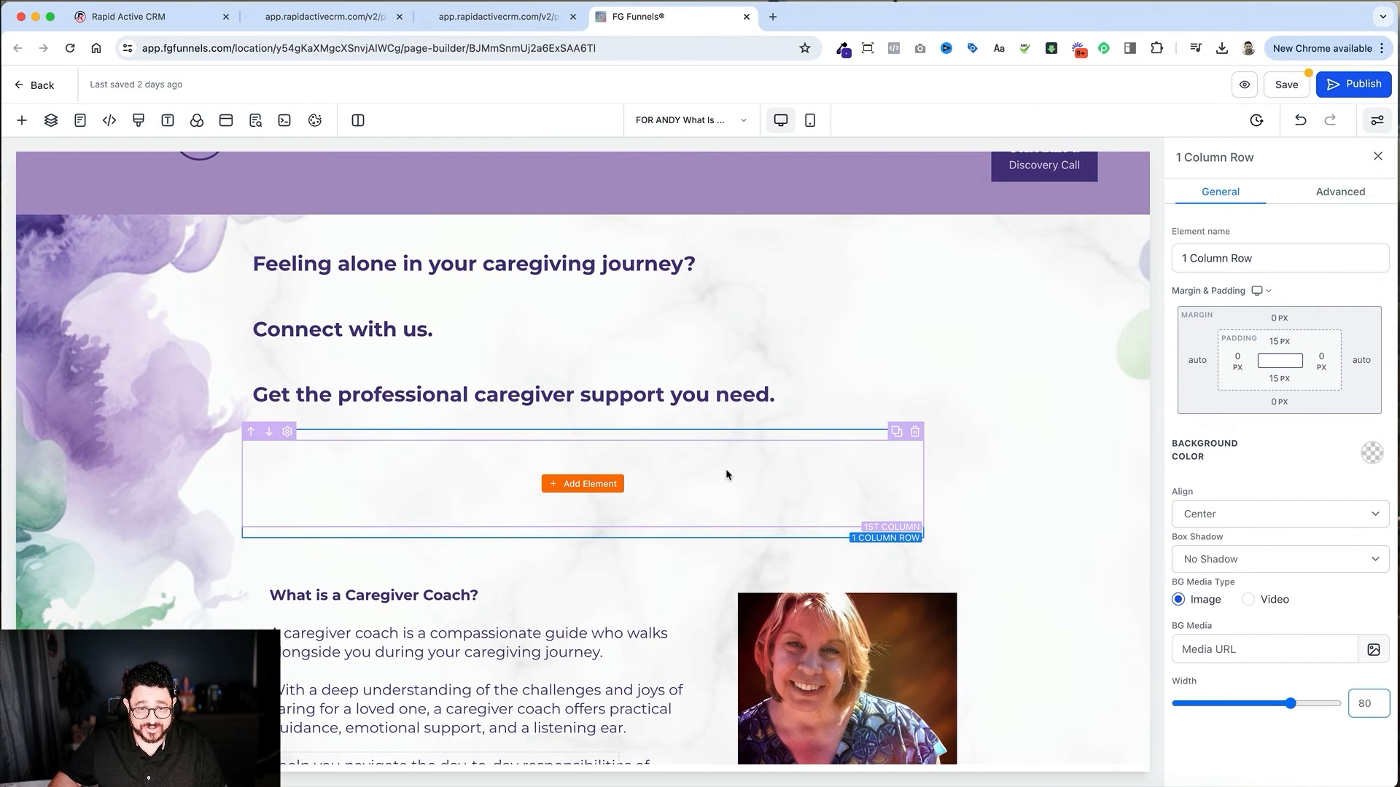
Duplicate the column in the empty row beneath the headline and widen the first column to about two thirds of the row
click(726, 475)
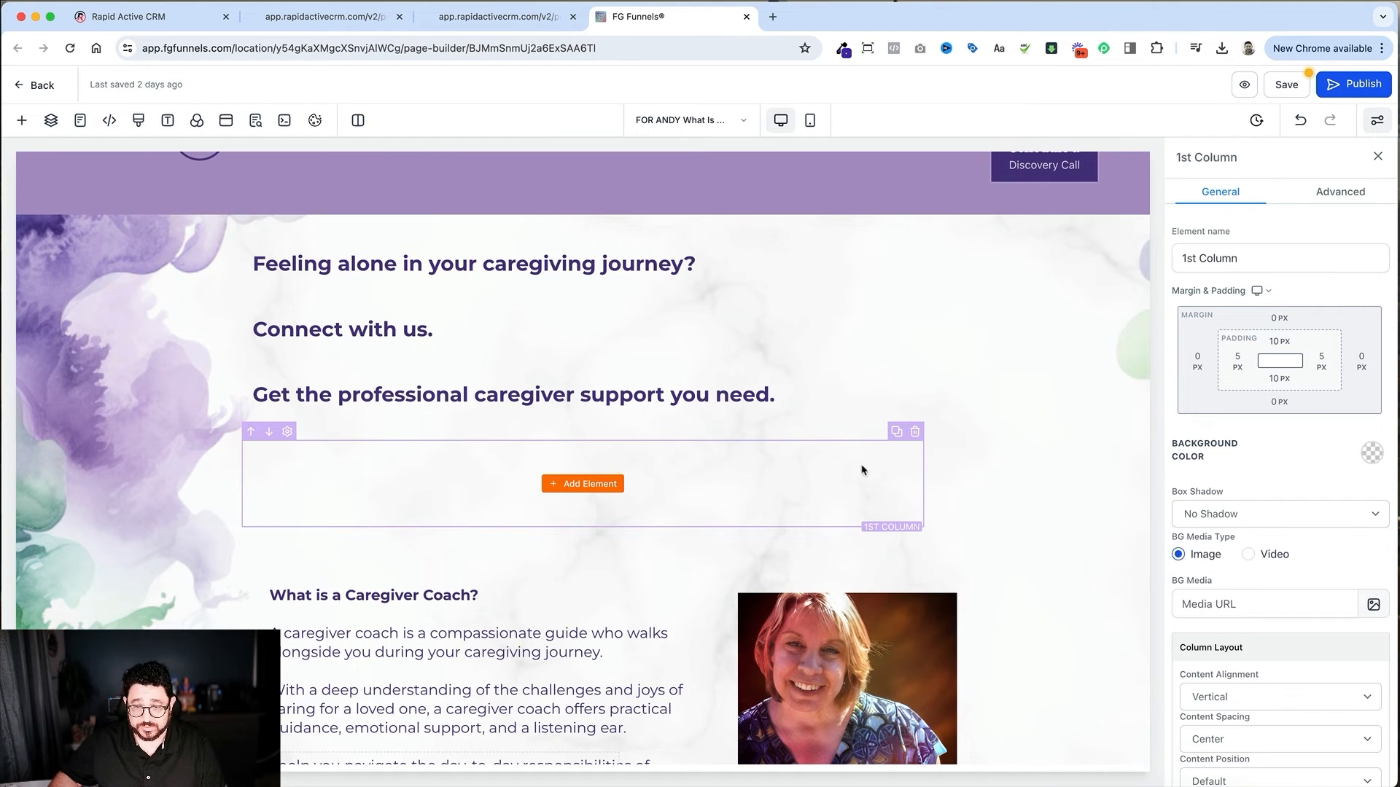
click(896, 442)
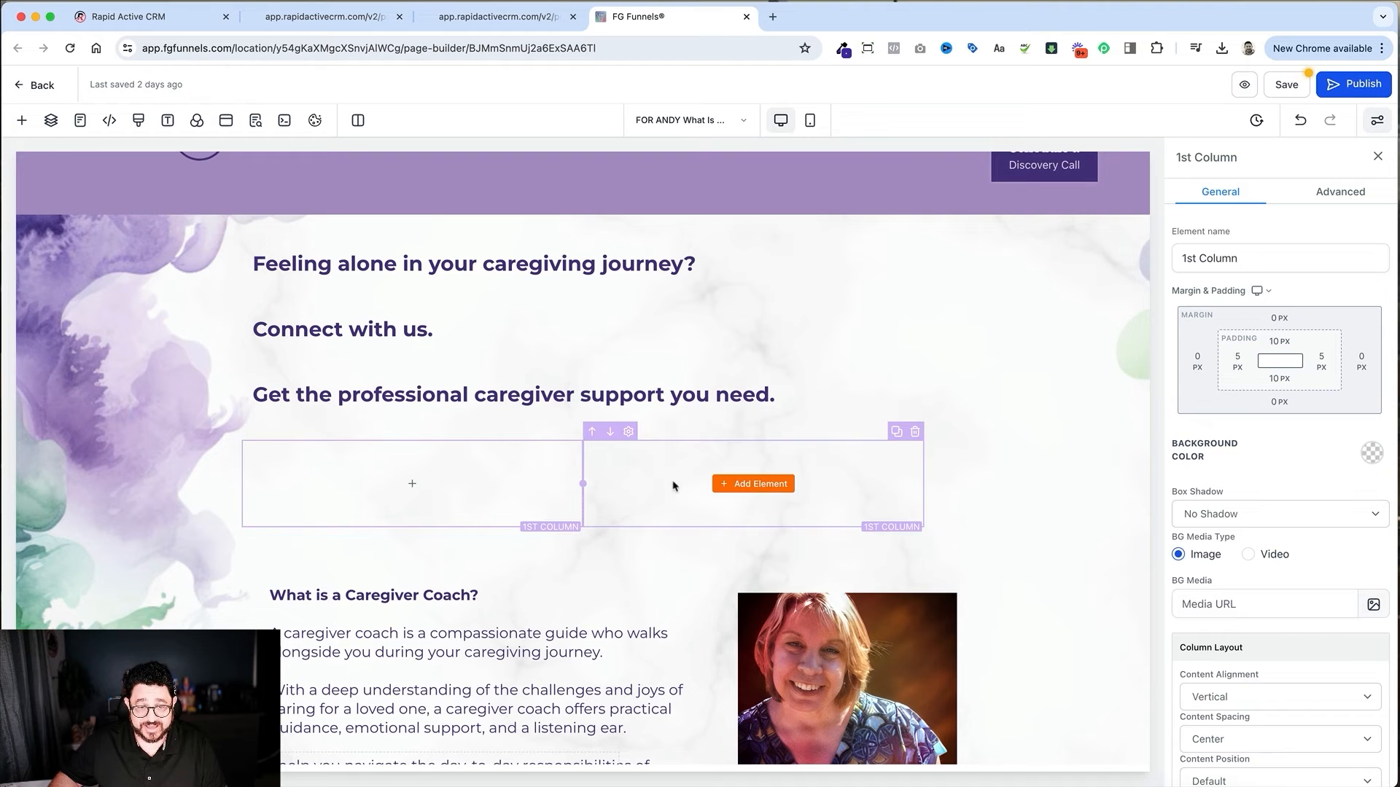
drag(586, 483, 693, 484)
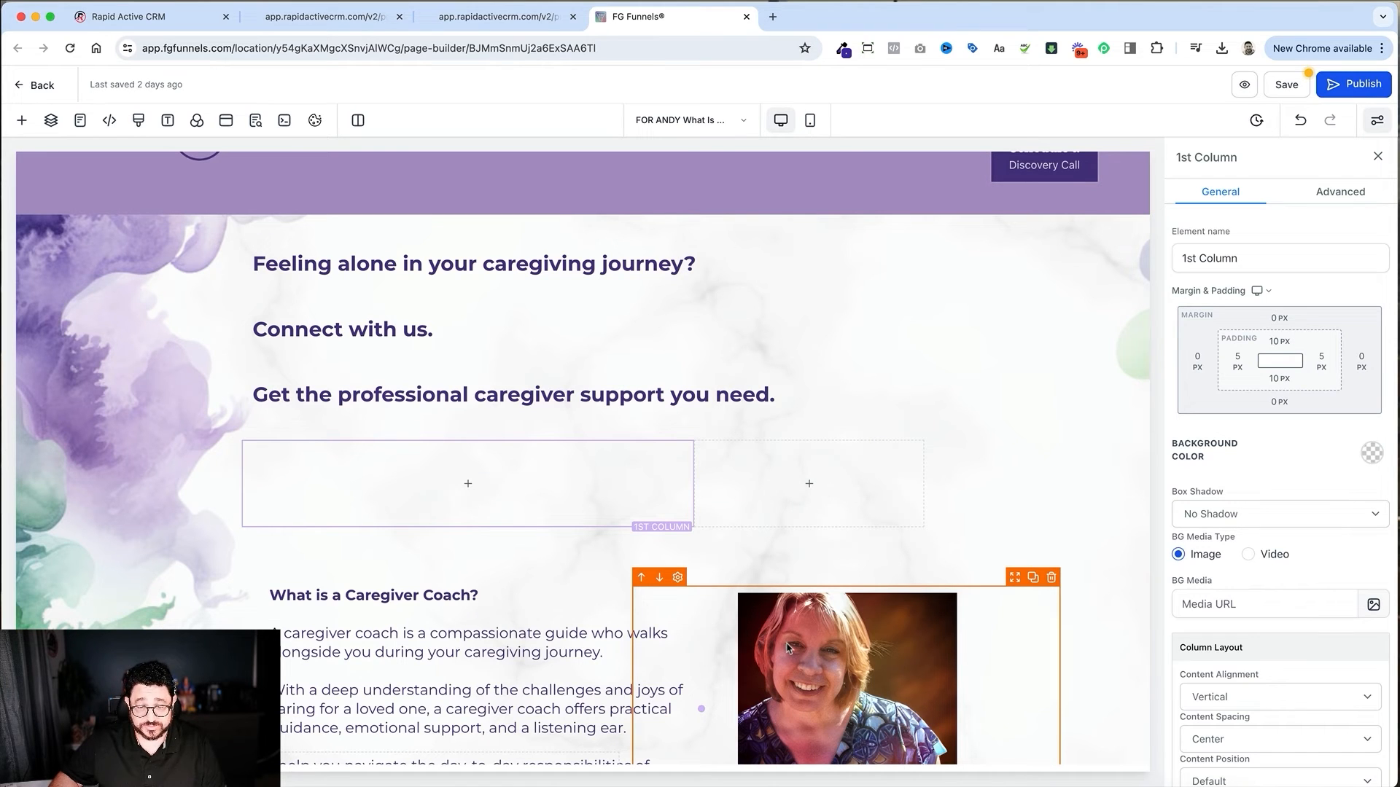
Copy the image URL of the portrait beside the "What is a Caregiver Coach?" paragraph
click(820, 666)
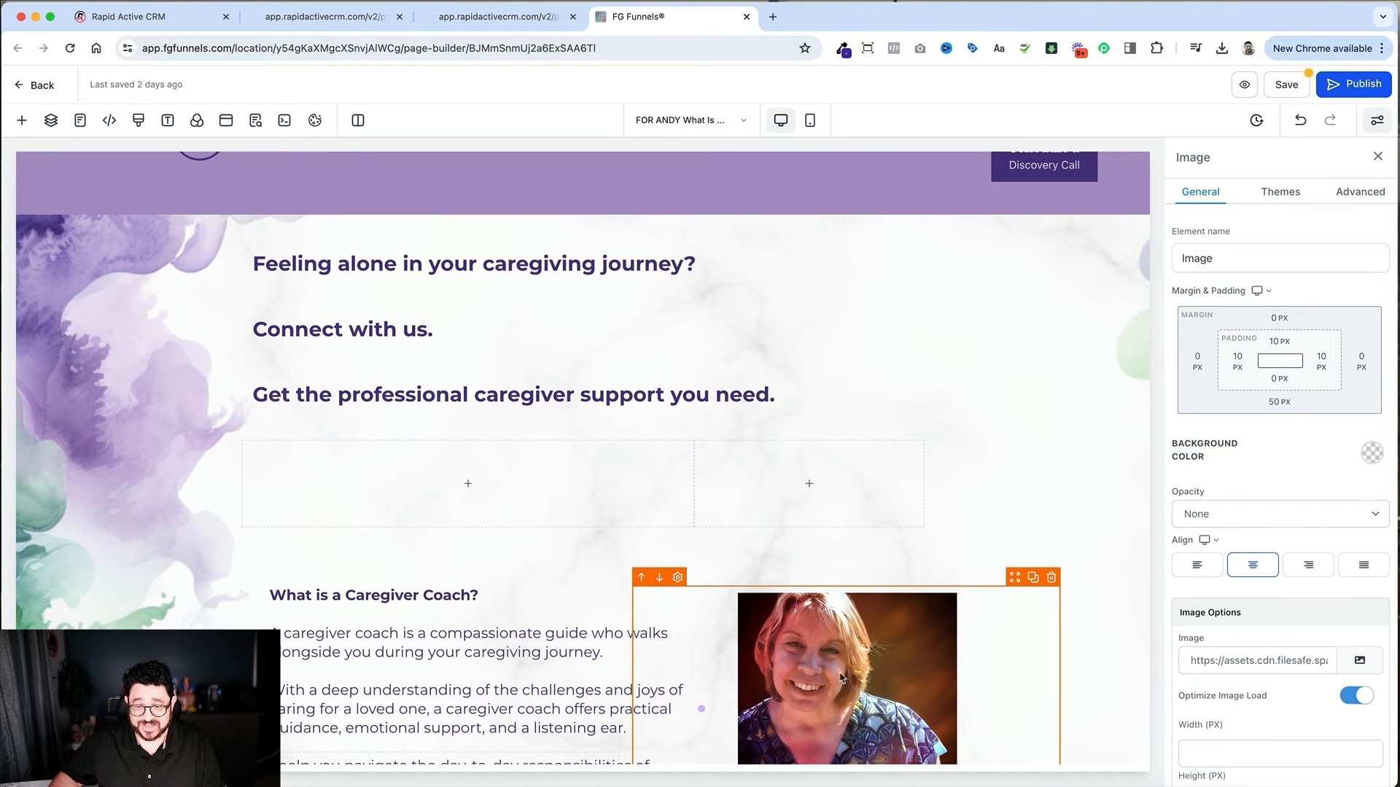
triple_click(1280, 666)
key(super+c)
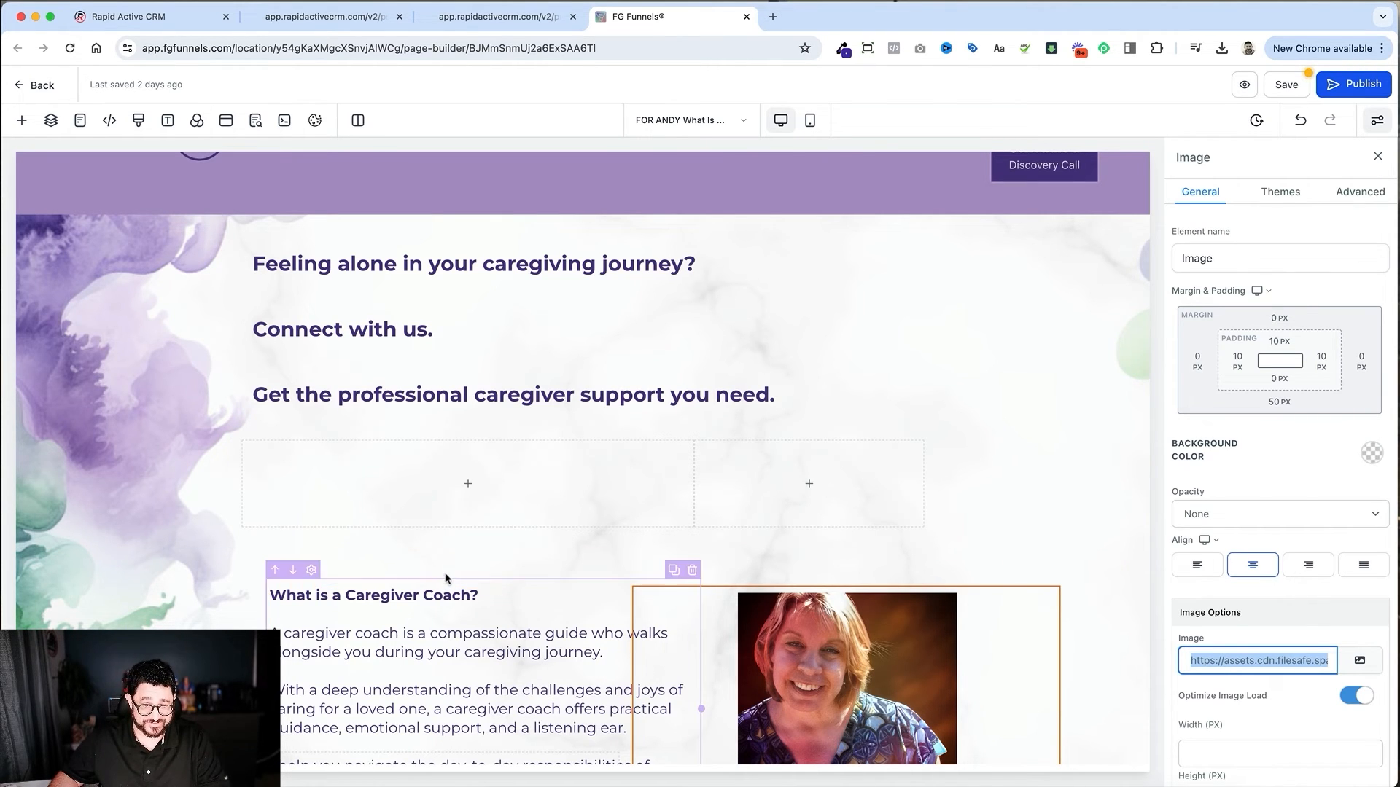
Add an Image element to the new row's narrower column and replace its image URL with the copied portrait URL
mouse_move(791, 489)
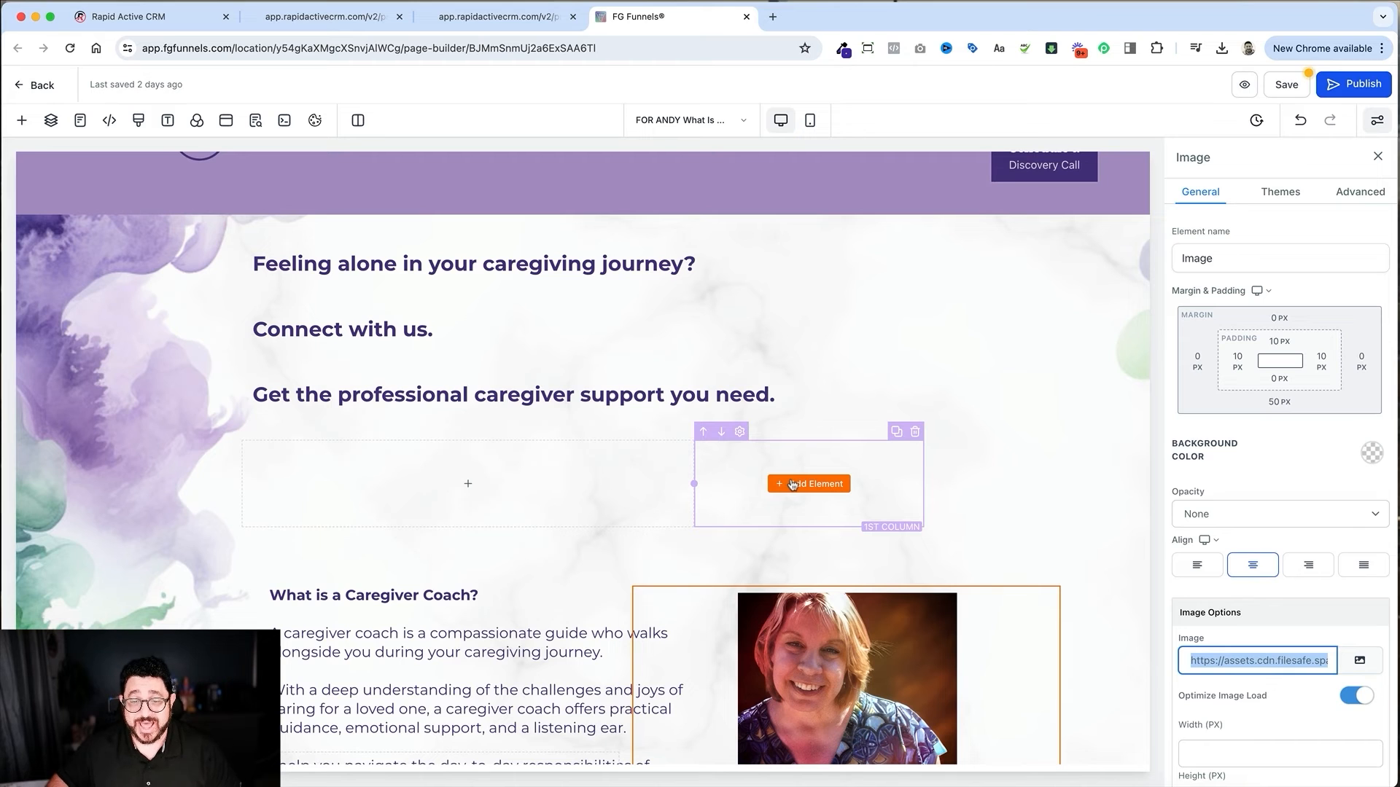
click(792, 485)
click(256, 203)
text(i)
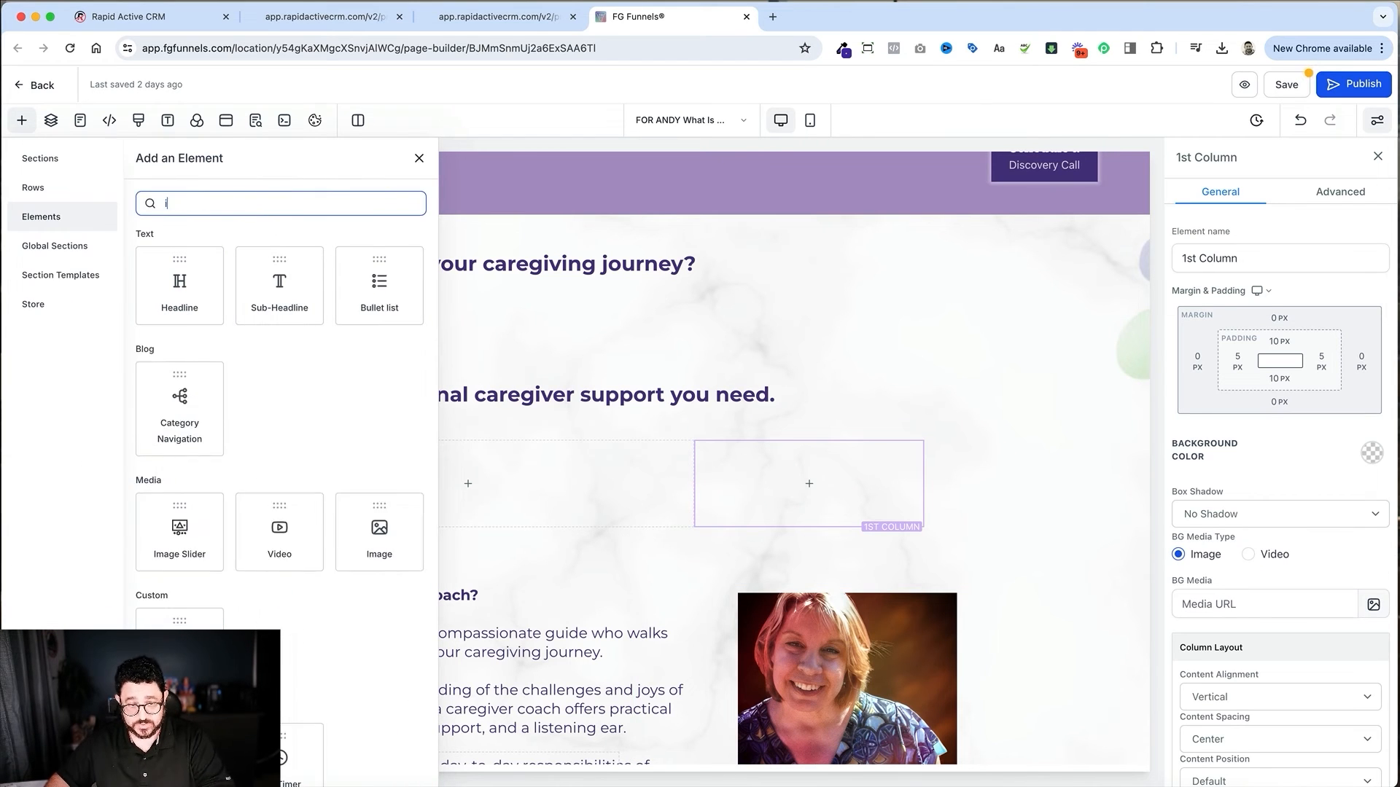
text(m)
click(278, 303)
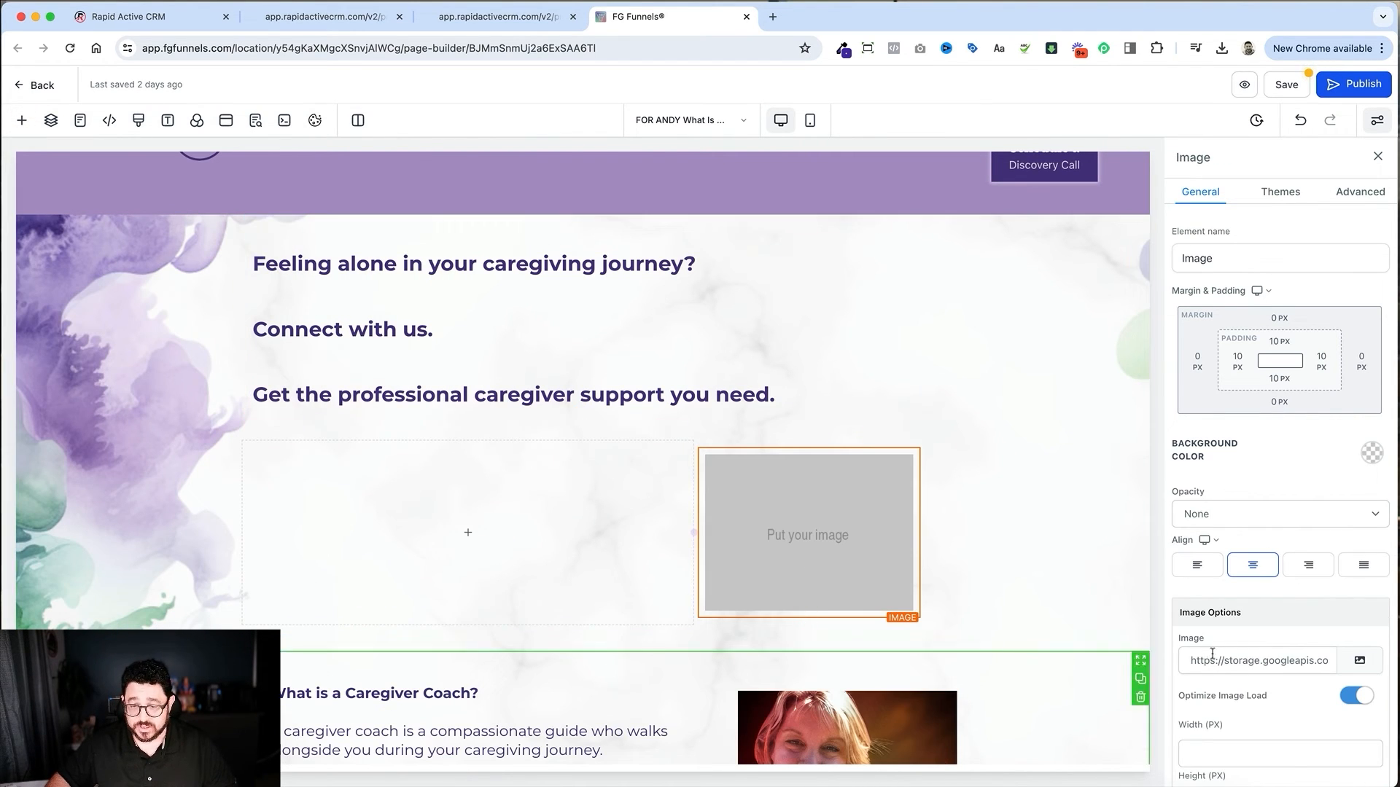
click(1252, 654)
key(super+a)
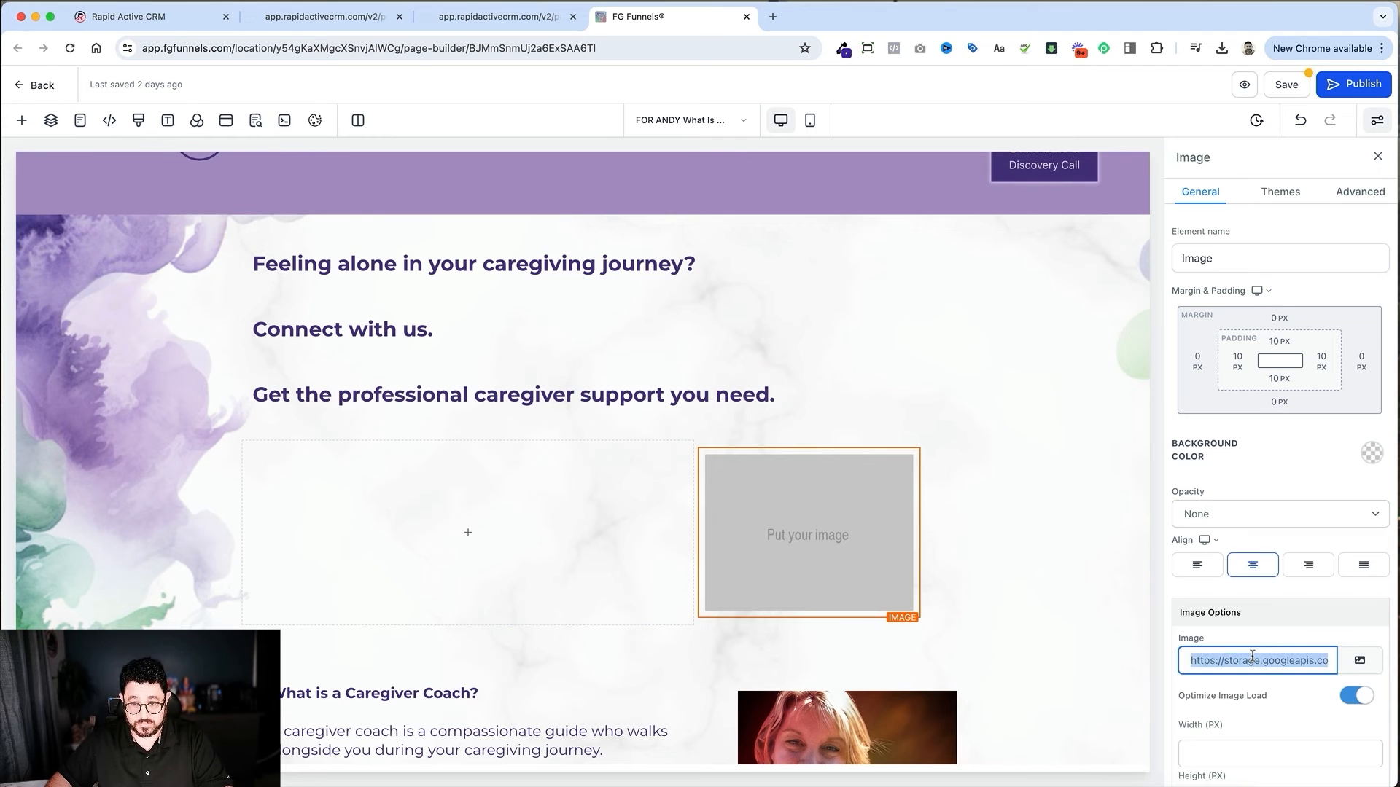
key(super+v)
click(1019, 633)
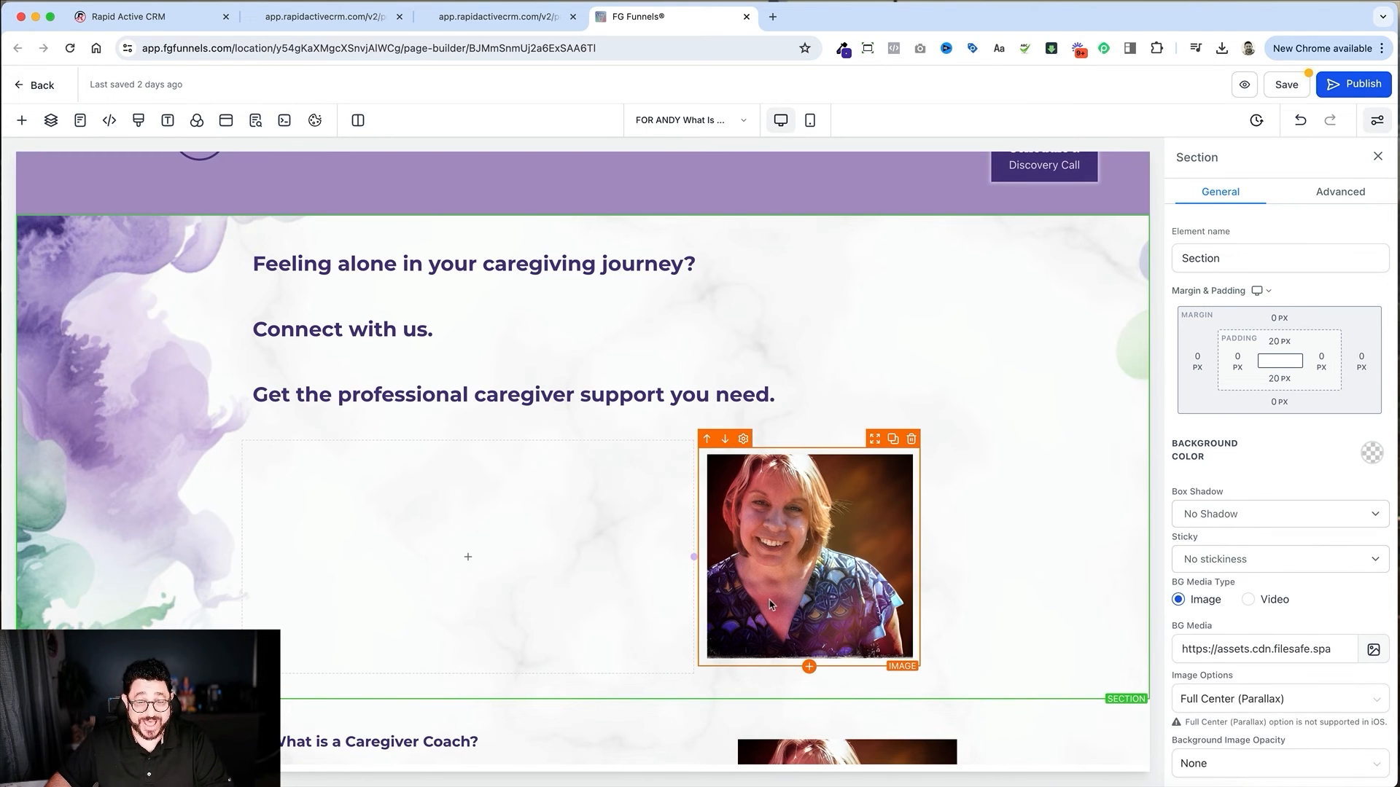
Move the nurse's name and credentials sub headline from the original section to beneath the new portrait
scroll(966, 612, down, 5)
scroll(966, 614, down, 2)
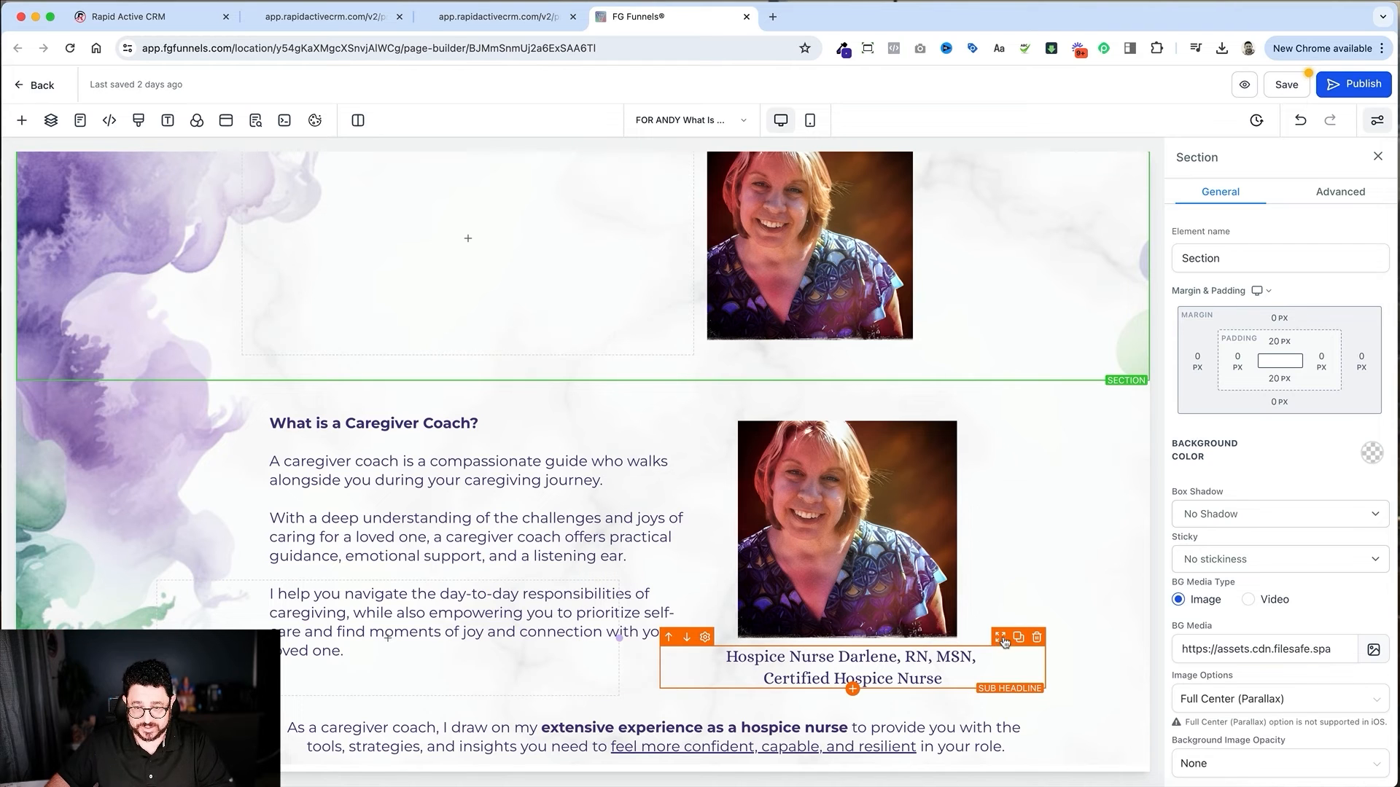
drag(1001, 640, 787, 353)
Set the top and left margins of the nurse's name and credentials sub headline to 0 px
click(846, 417)
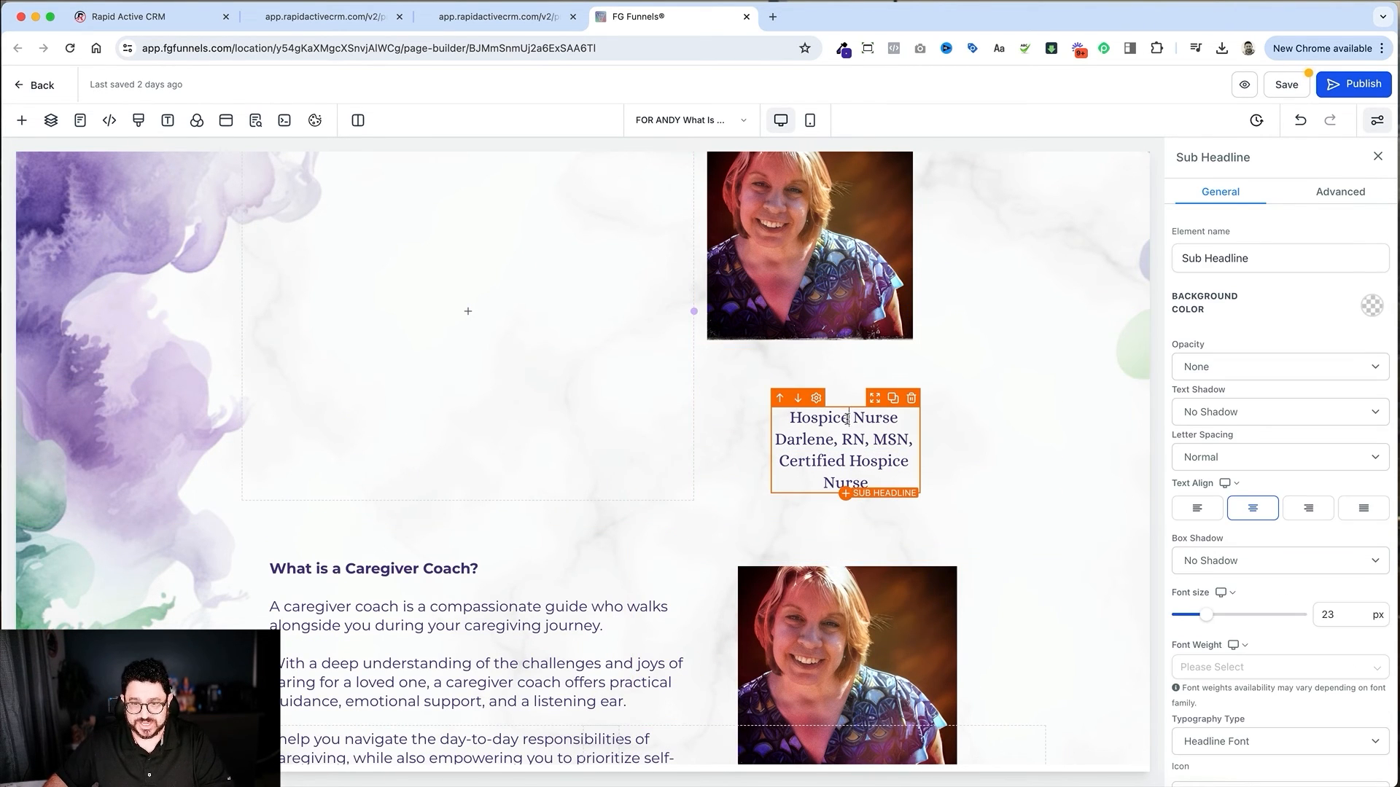
scroll(1292, 656, down, 10)
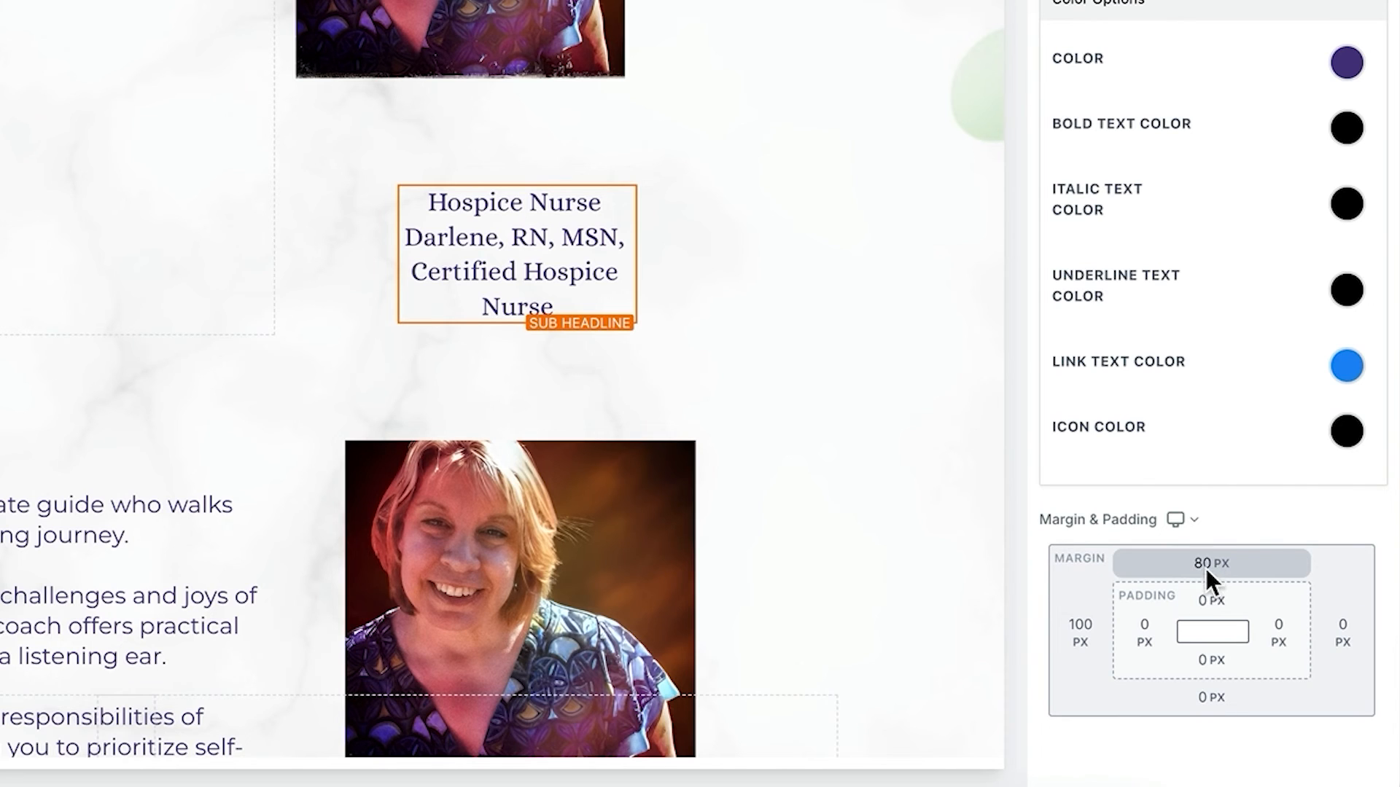
click(1205, 567)
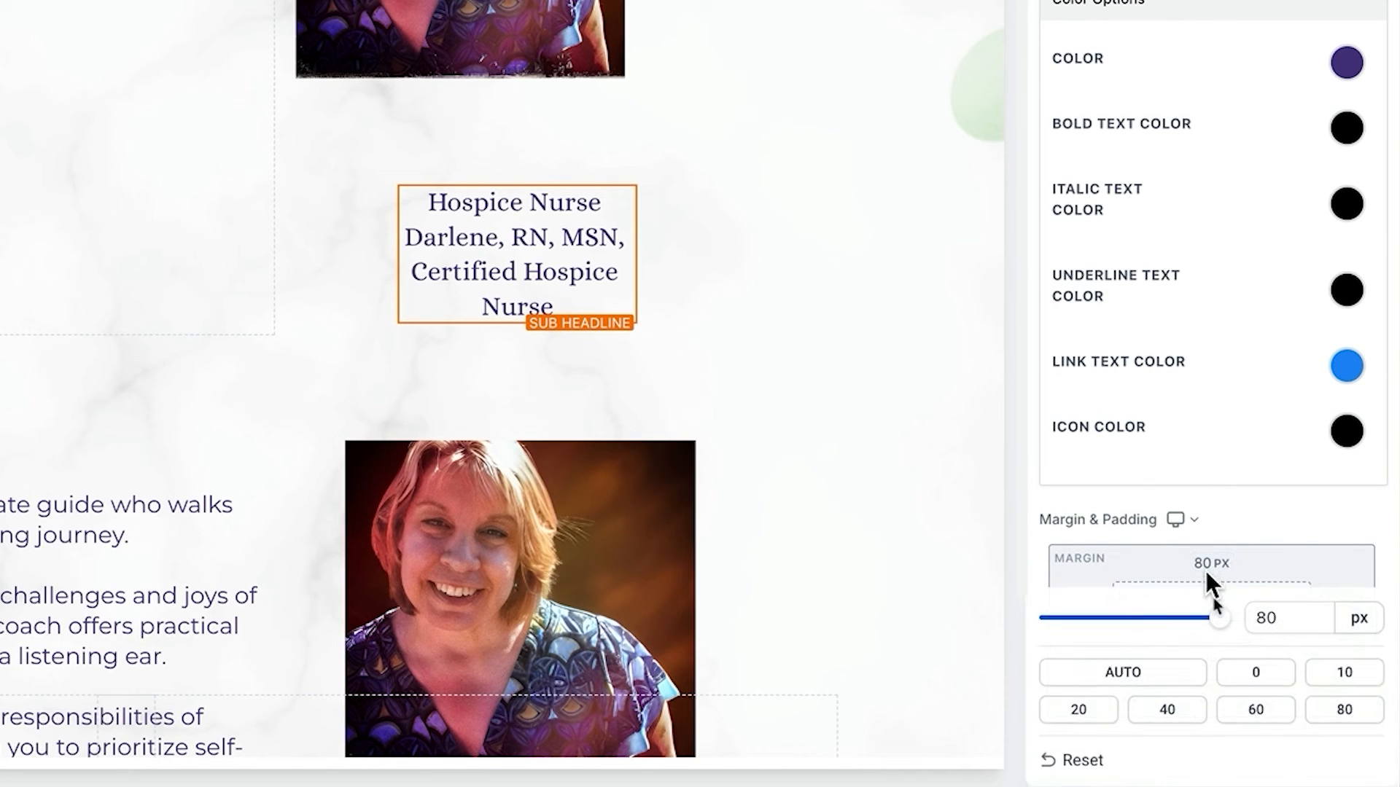
click(1256, 678)
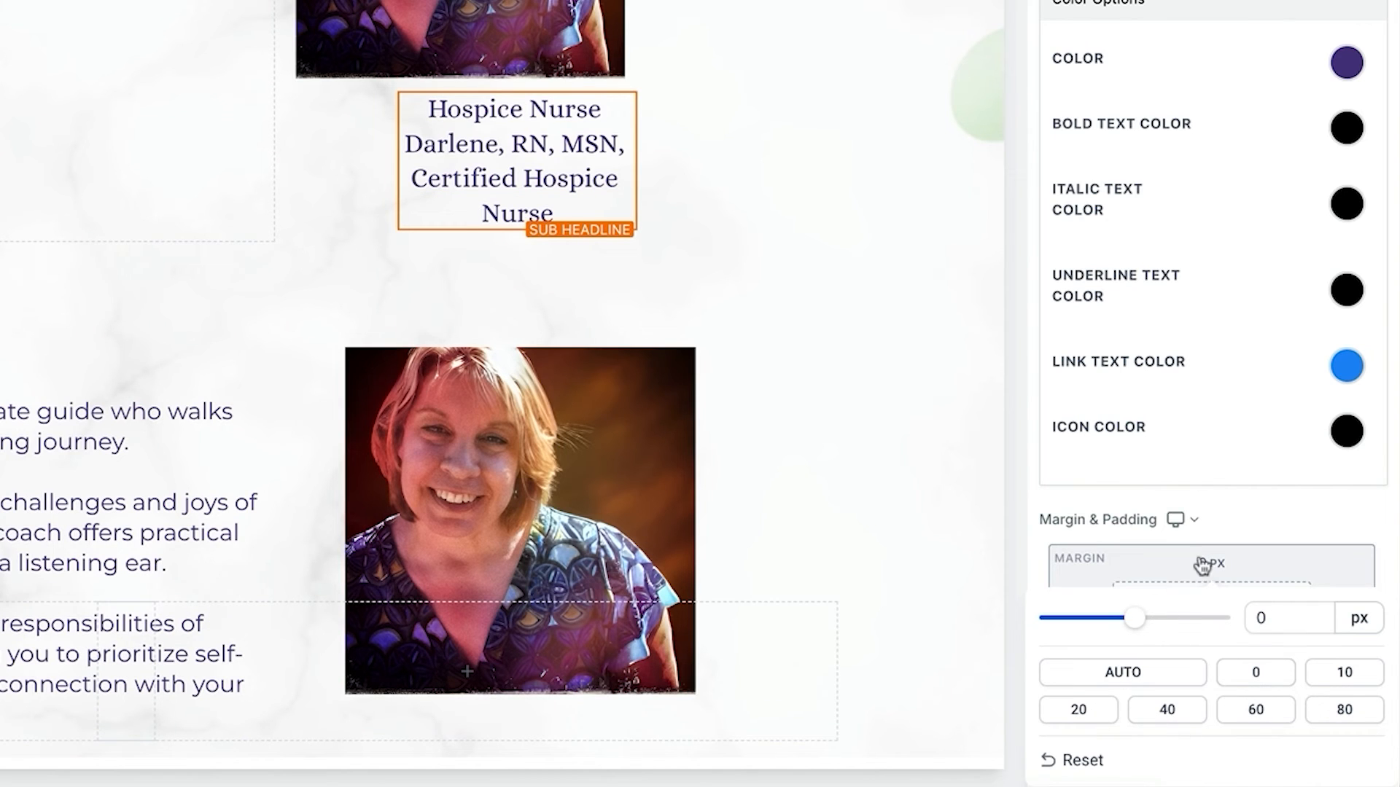
click(1081, 627)
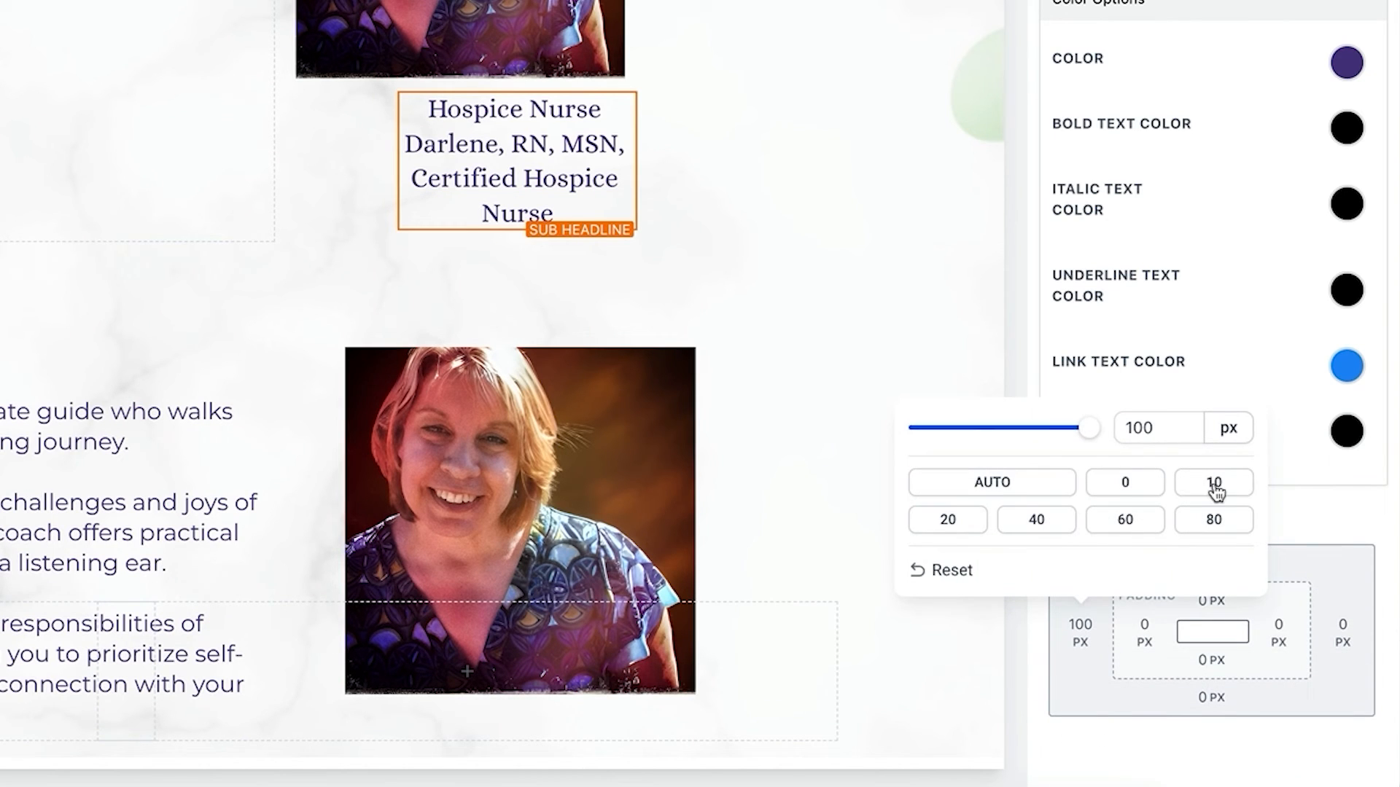
click(1131, 479)
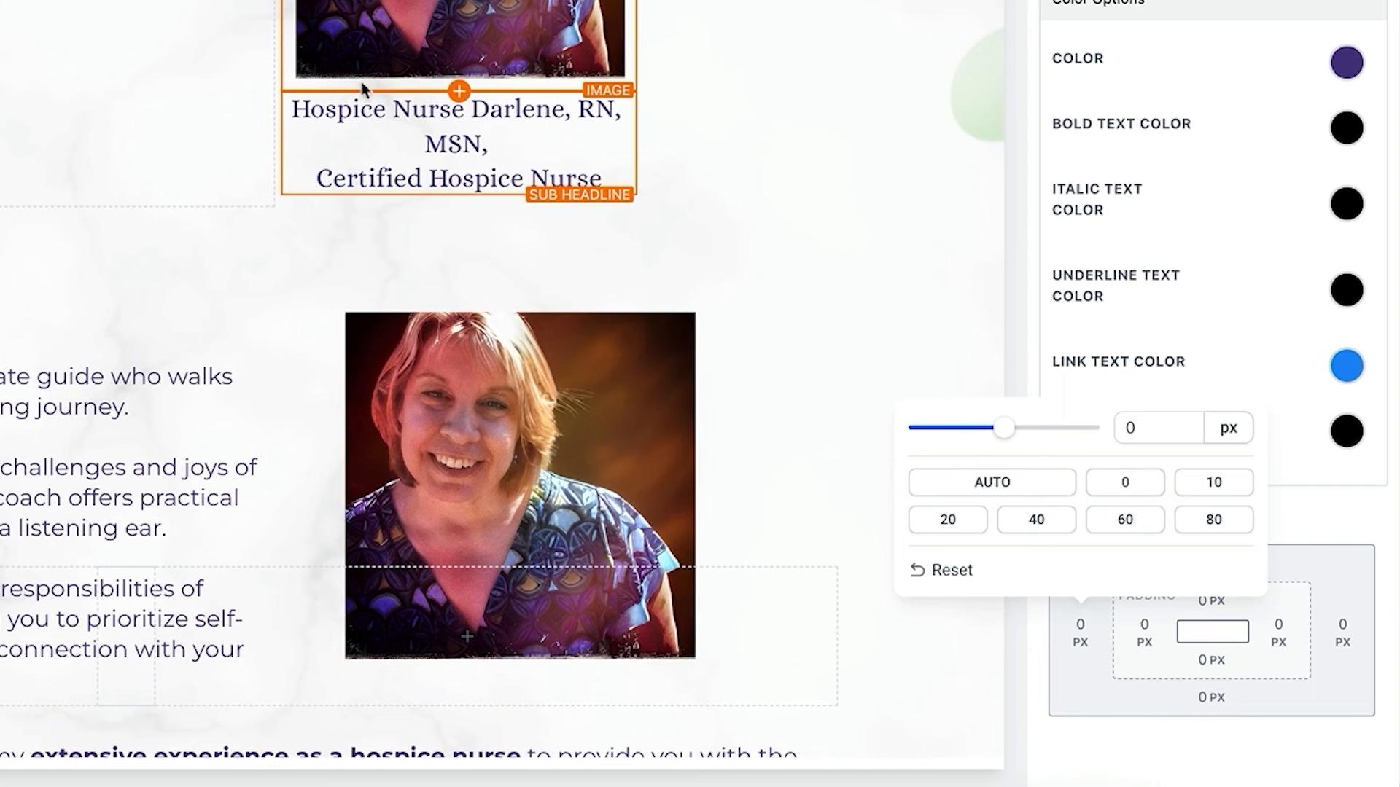
click(1280, 264)
Set the font size of the nurse's name and credentials sub headline to 20 px
scroll(1174, 264, up, 4)
scroll(1171, 258, up, 3)
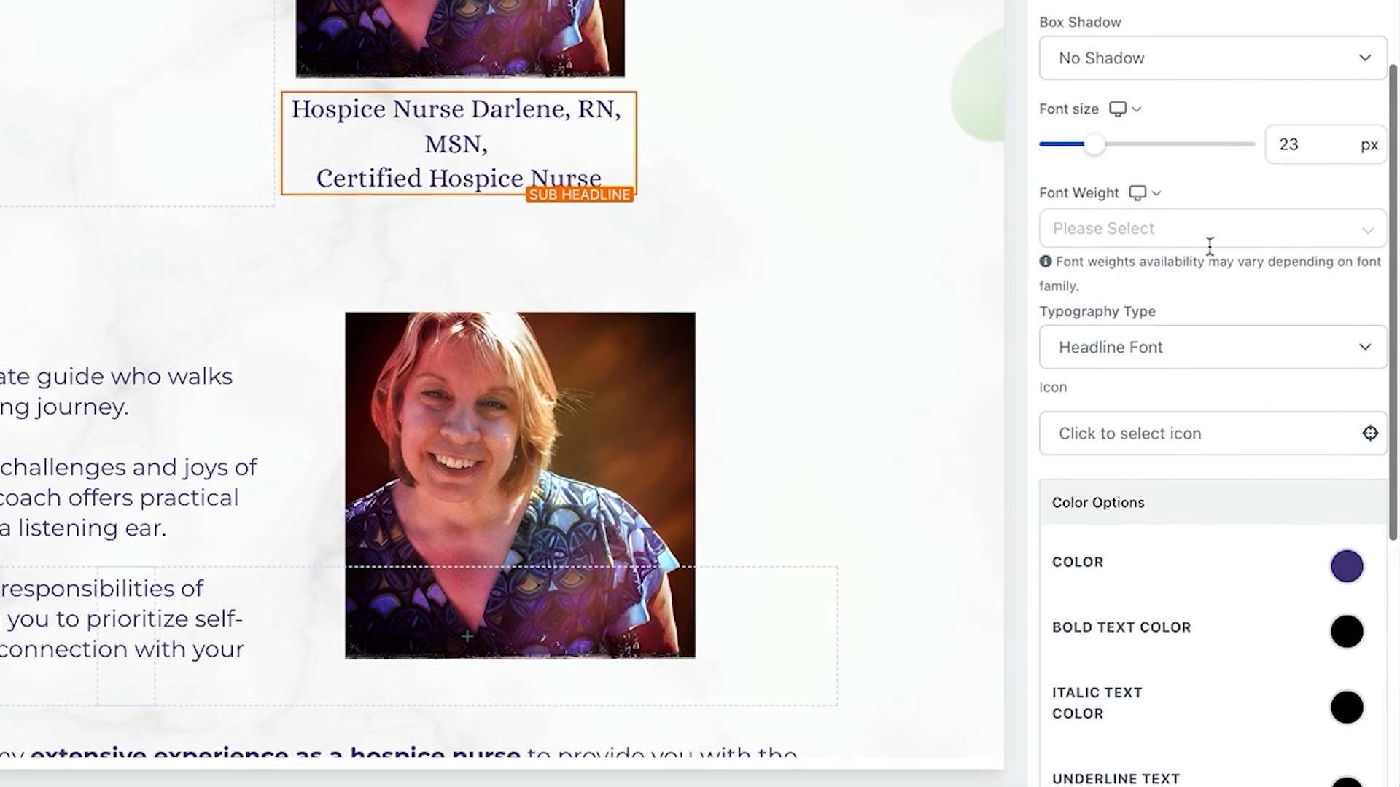
drag(1325, 143, 1260, 148)
text(20)
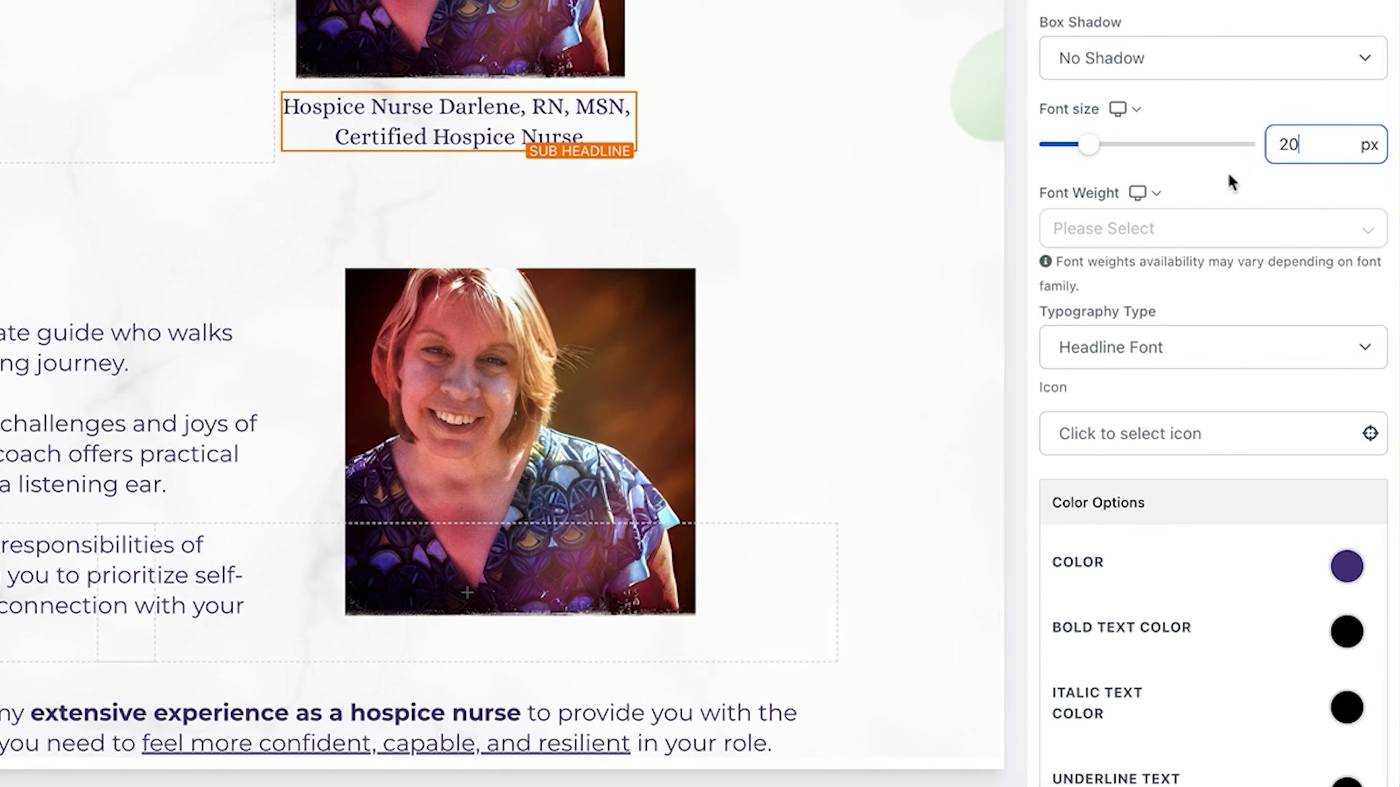
click(891, 124)
Delete the original portrait and its emptied column beside the "What is a Caregiver Coach?" paragraph
scroll(899, 125, down, 1)
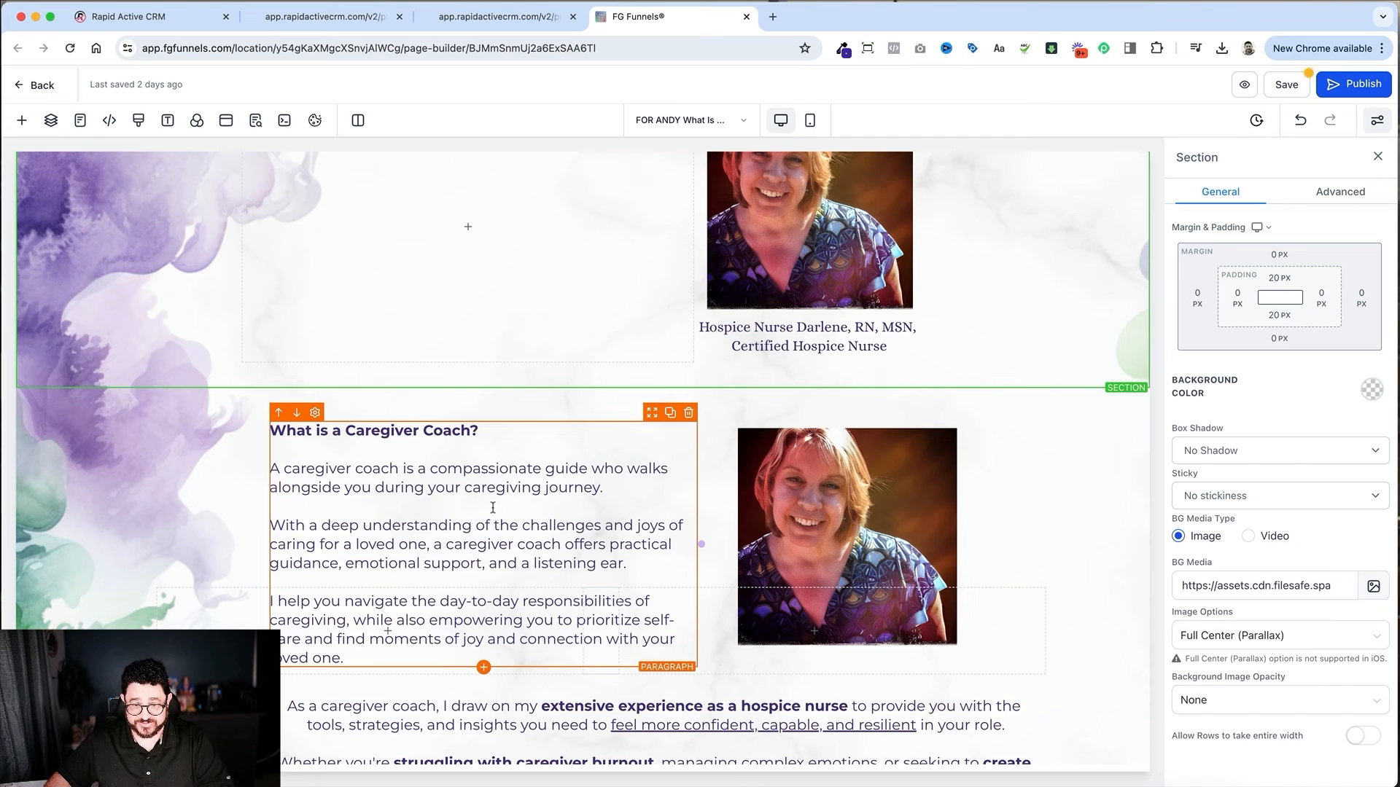
click(494, 508)
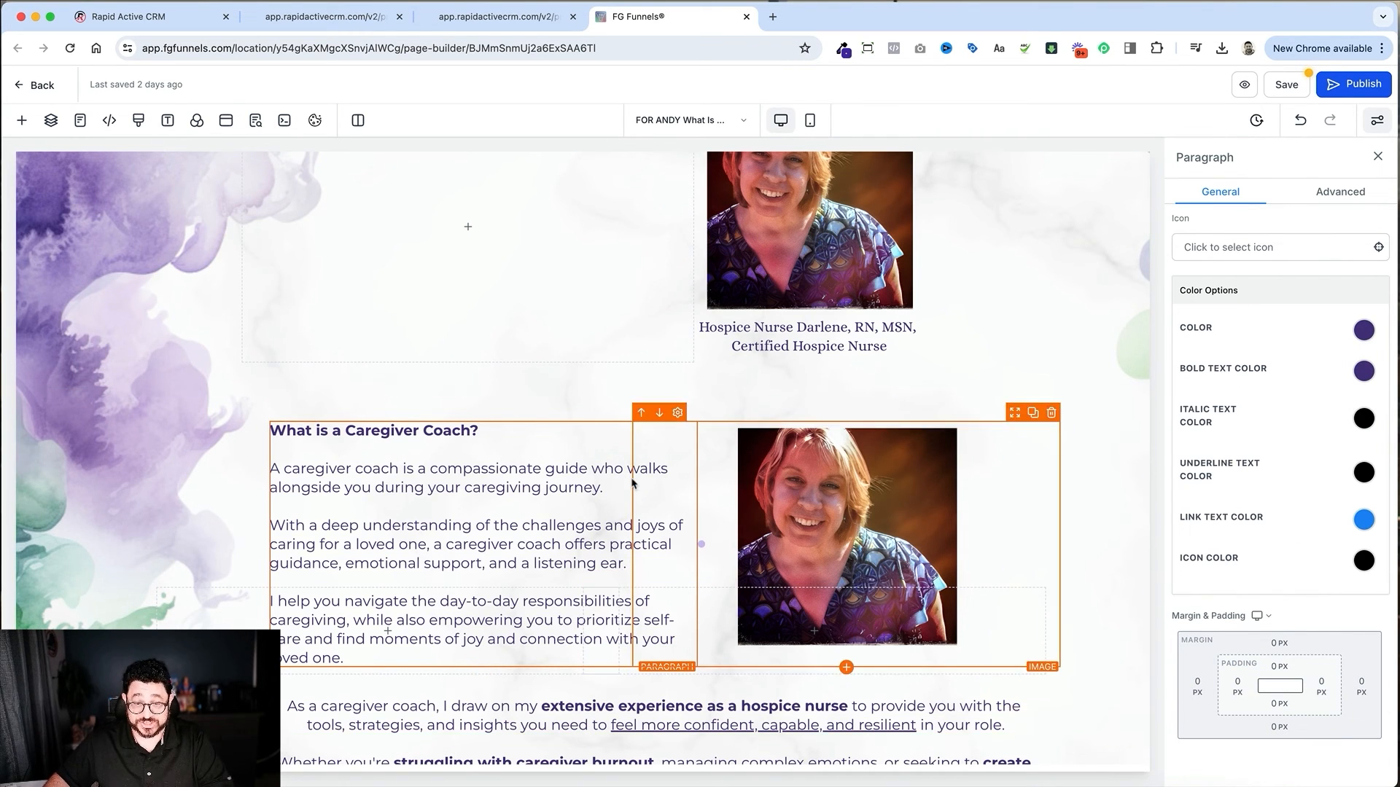
scroll(582, 457, up, 3)
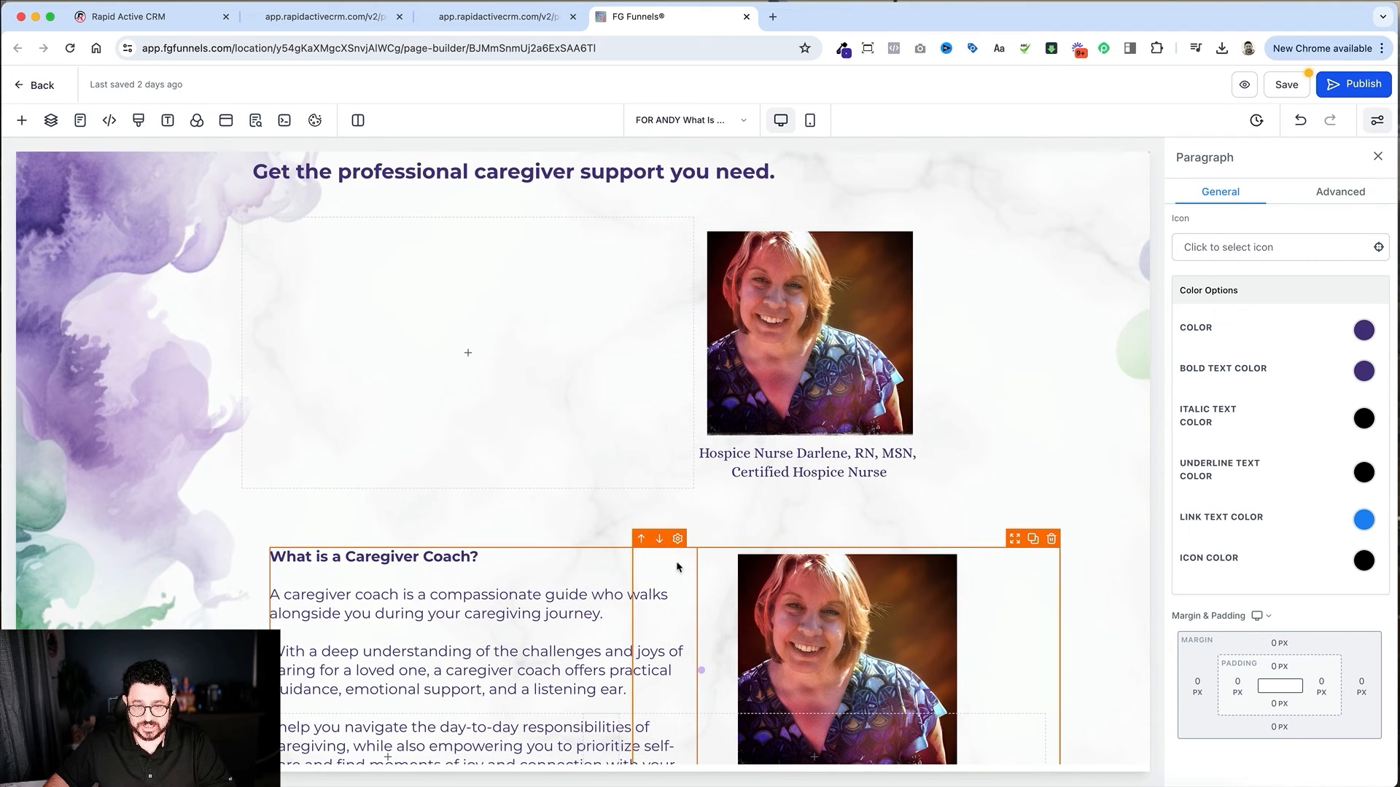
click(1050, 540)
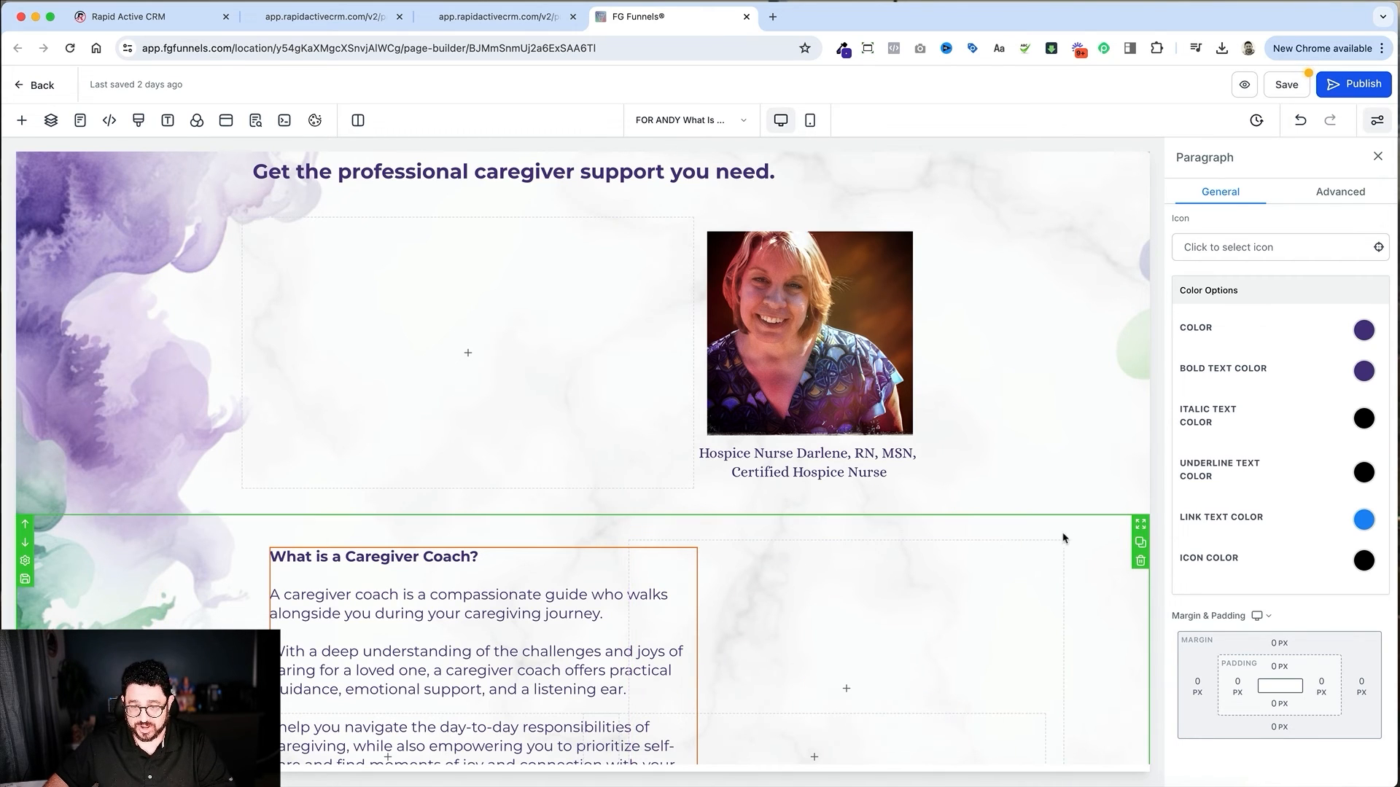
click(1054, 531)
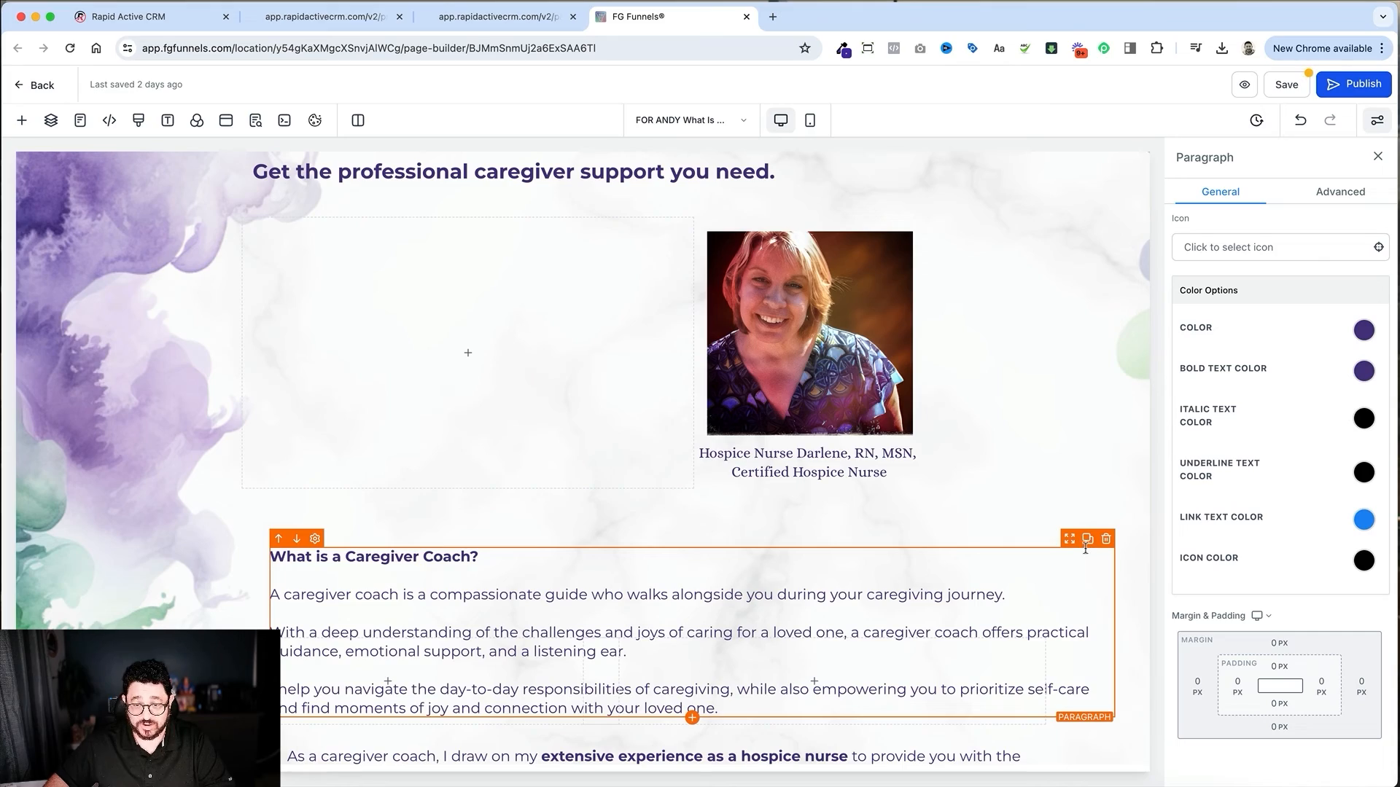
Move the "What is a Caregiver Coach?" paragraph into the empty column beside the new portrait and delete the emptied original section
drag(1069, 538, 554, 263)
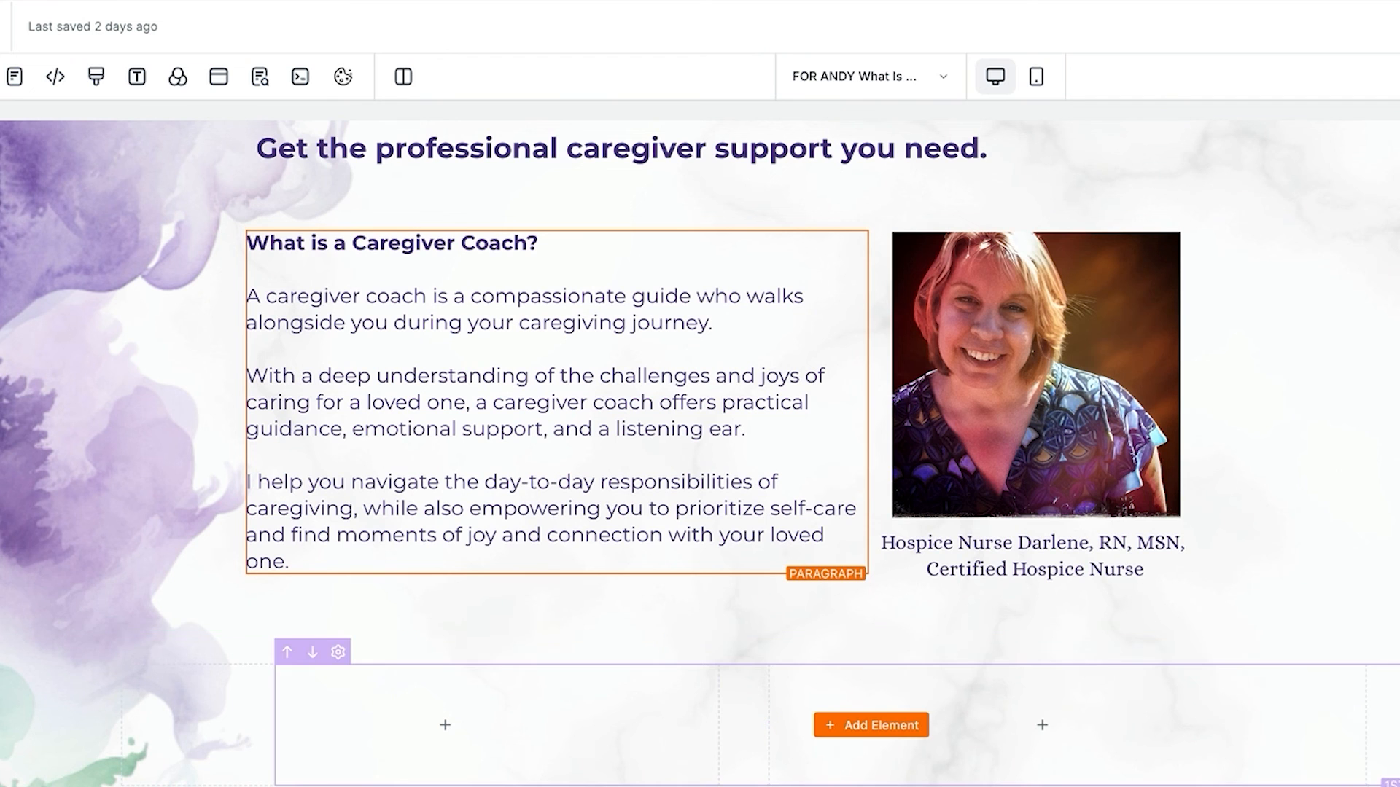
click(843, 369)
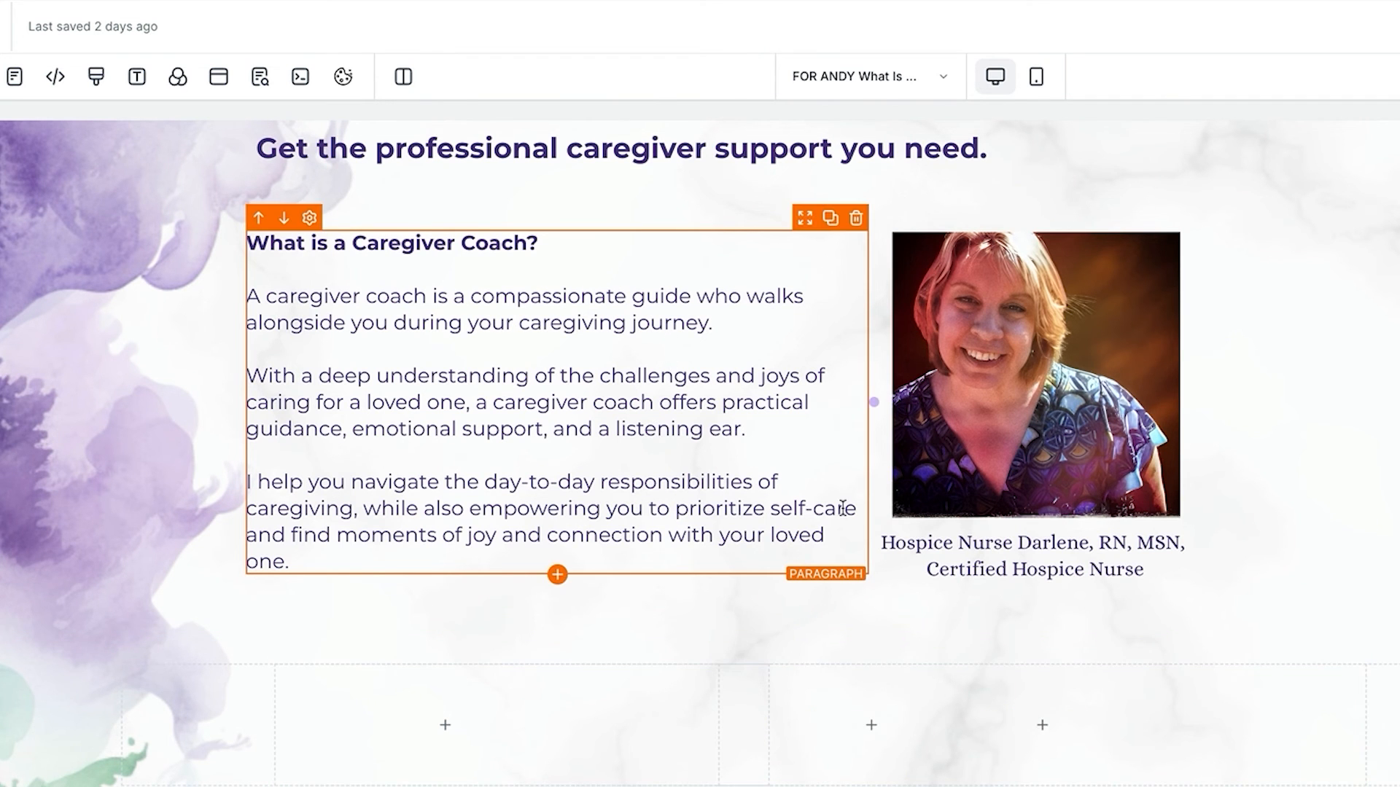
scroll(843, 508, up, 2)
scroll(842, 508, up, 3)
scroll(842, 508, down, 3)
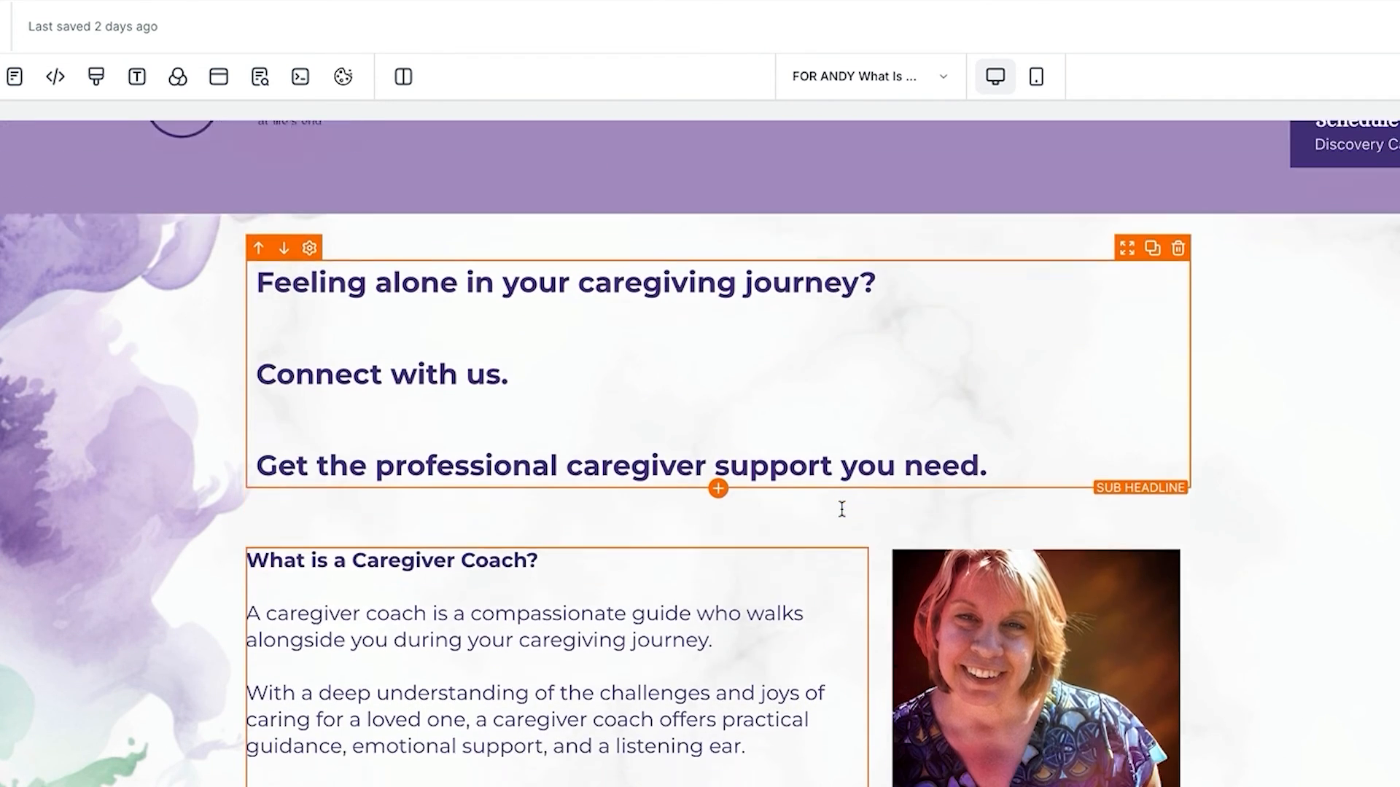
scroll(843, 508, down, 2)
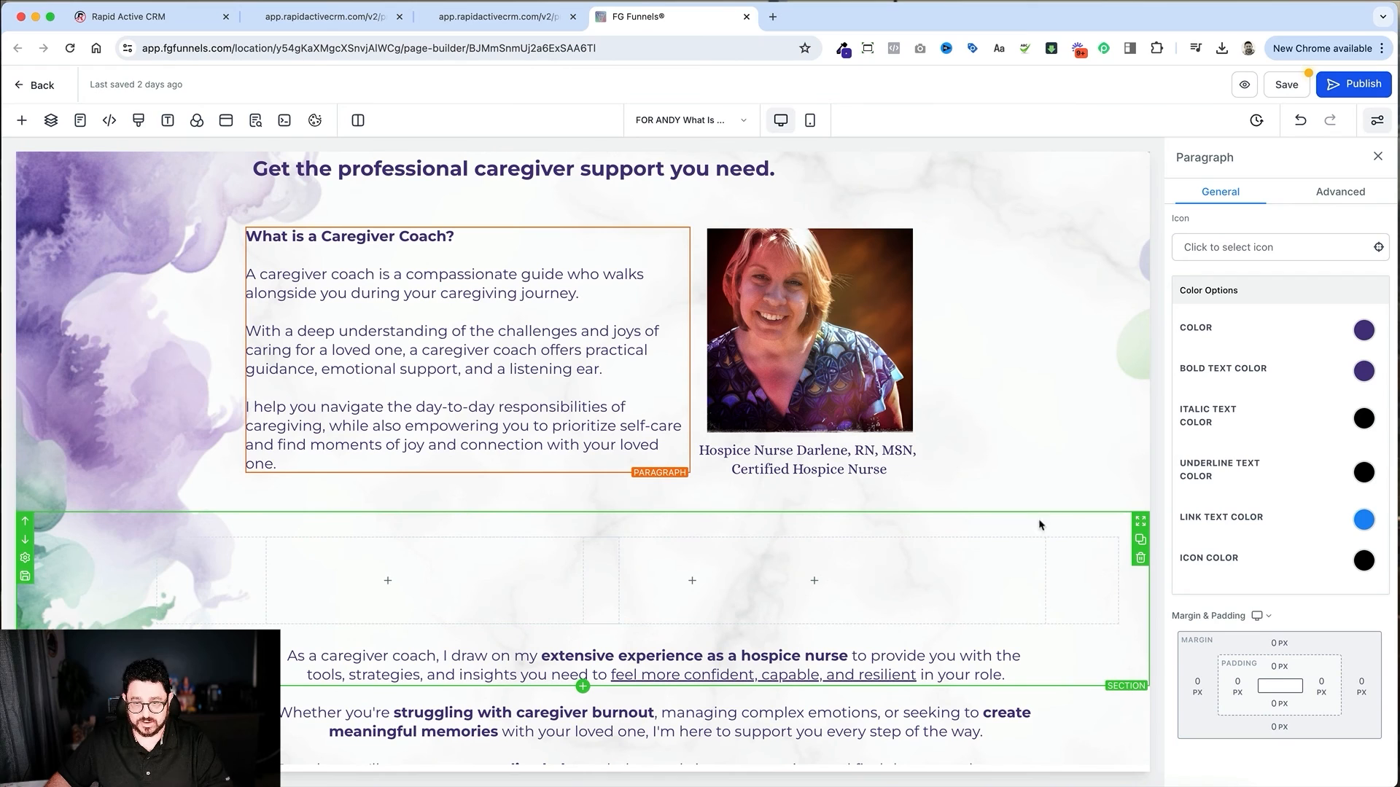
click(1141, 557)
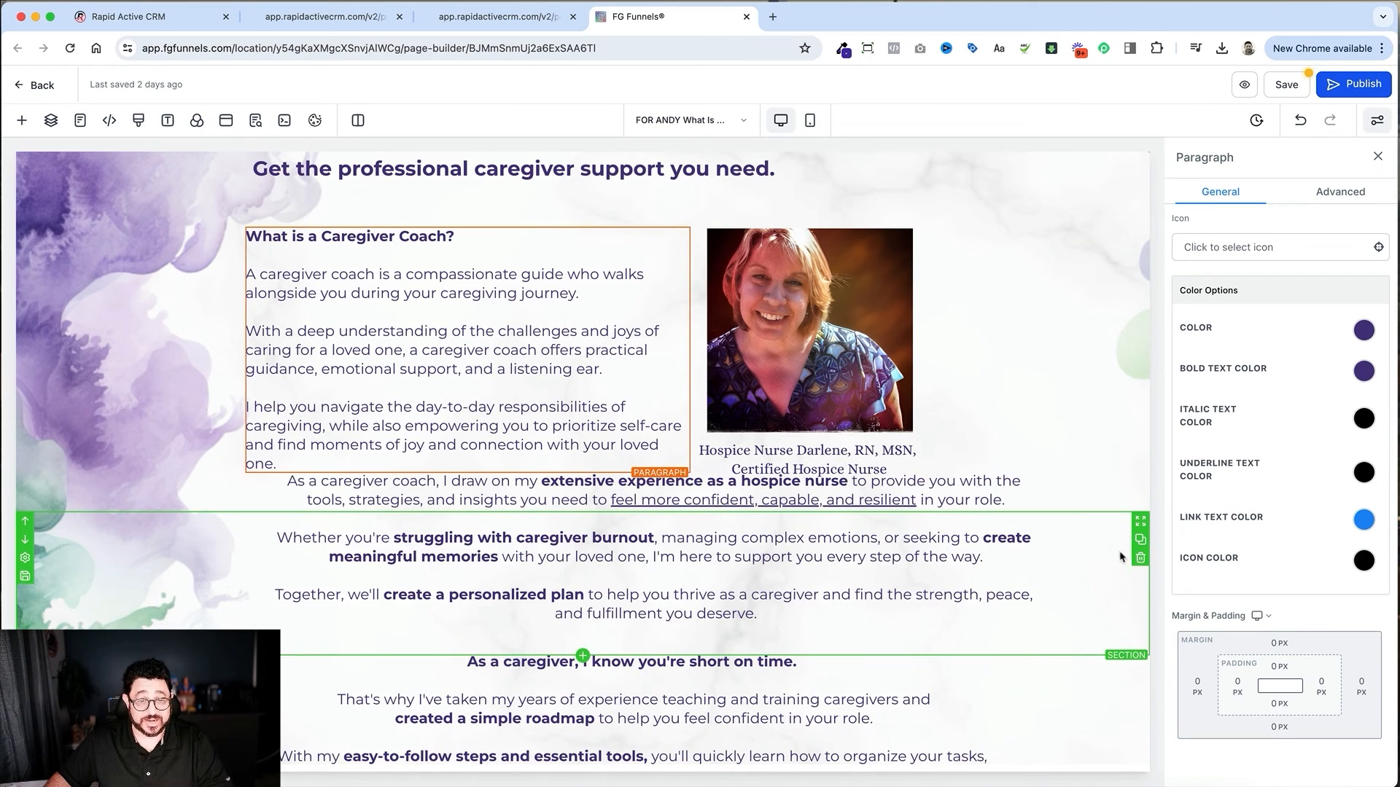
Set the top margin of the column holding the "As a caregiver coach, I draw on my extensive experience" paragraph to 0 px
click(1079, 554)
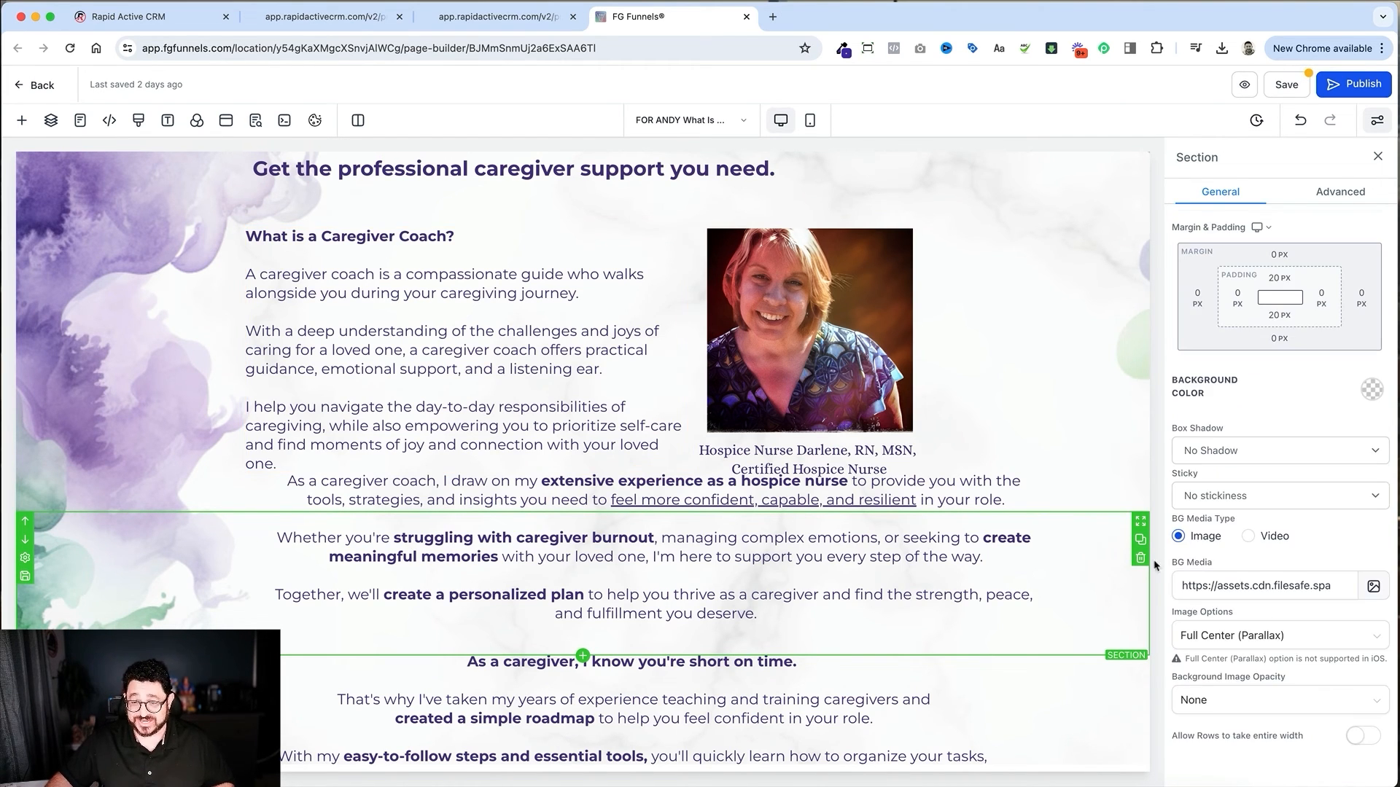
click(924, 564)
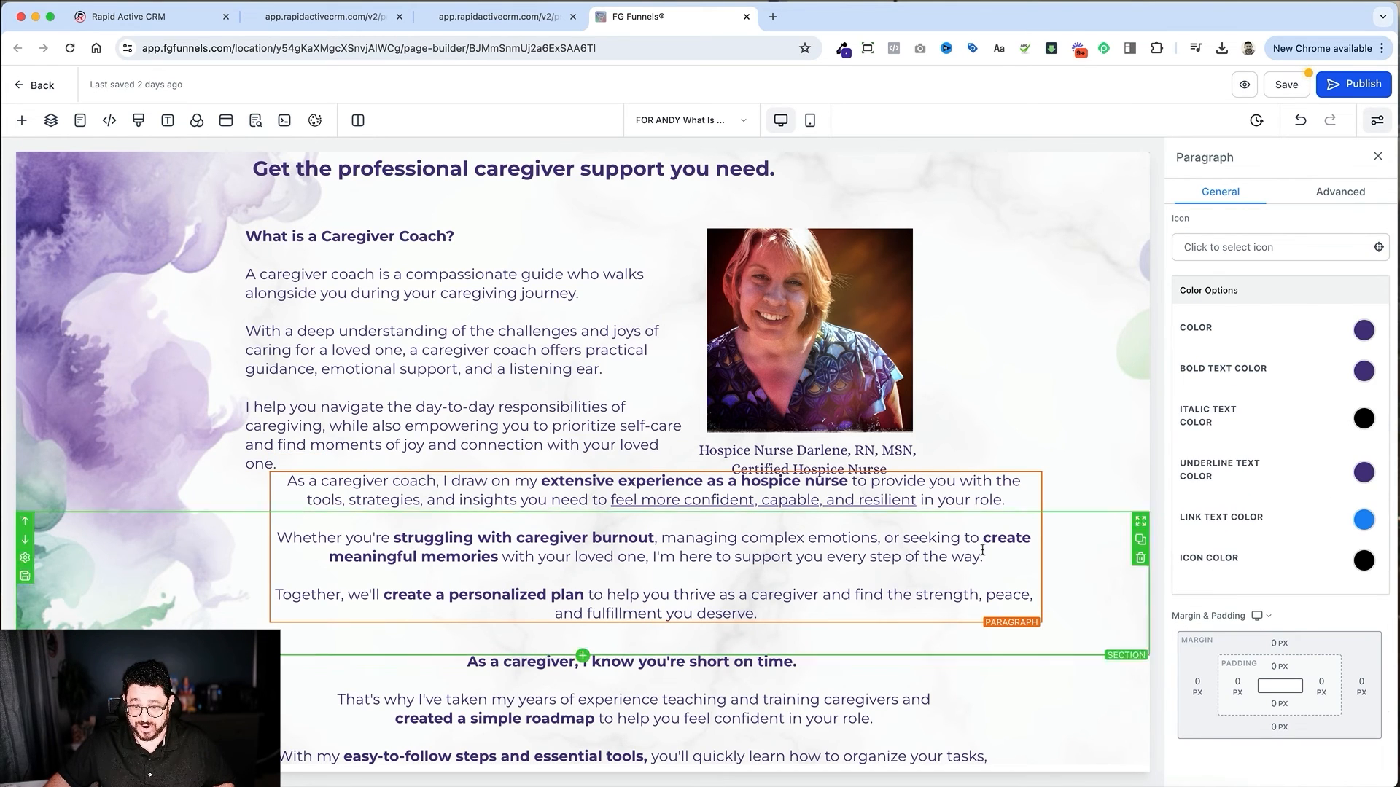
click(967, 631)
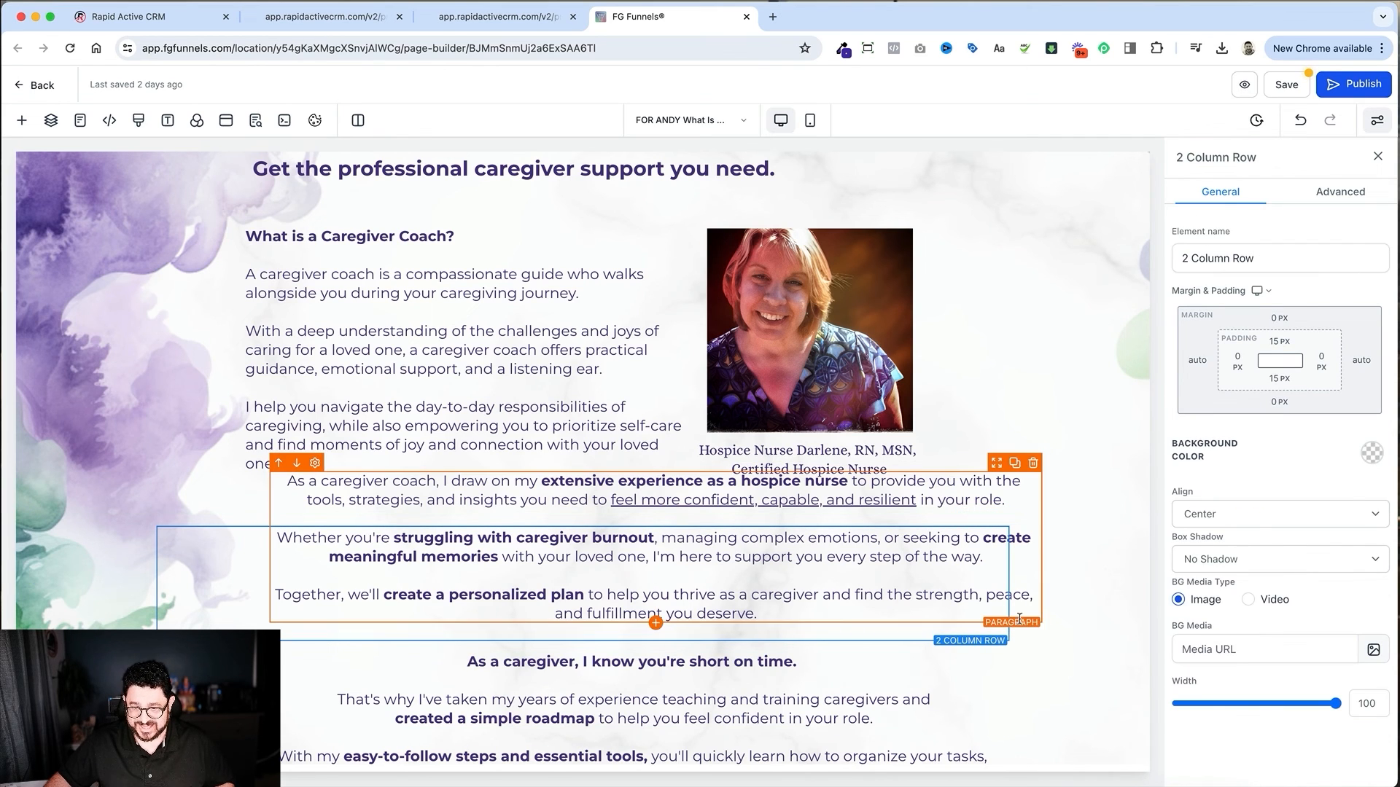
click(1022, 629)
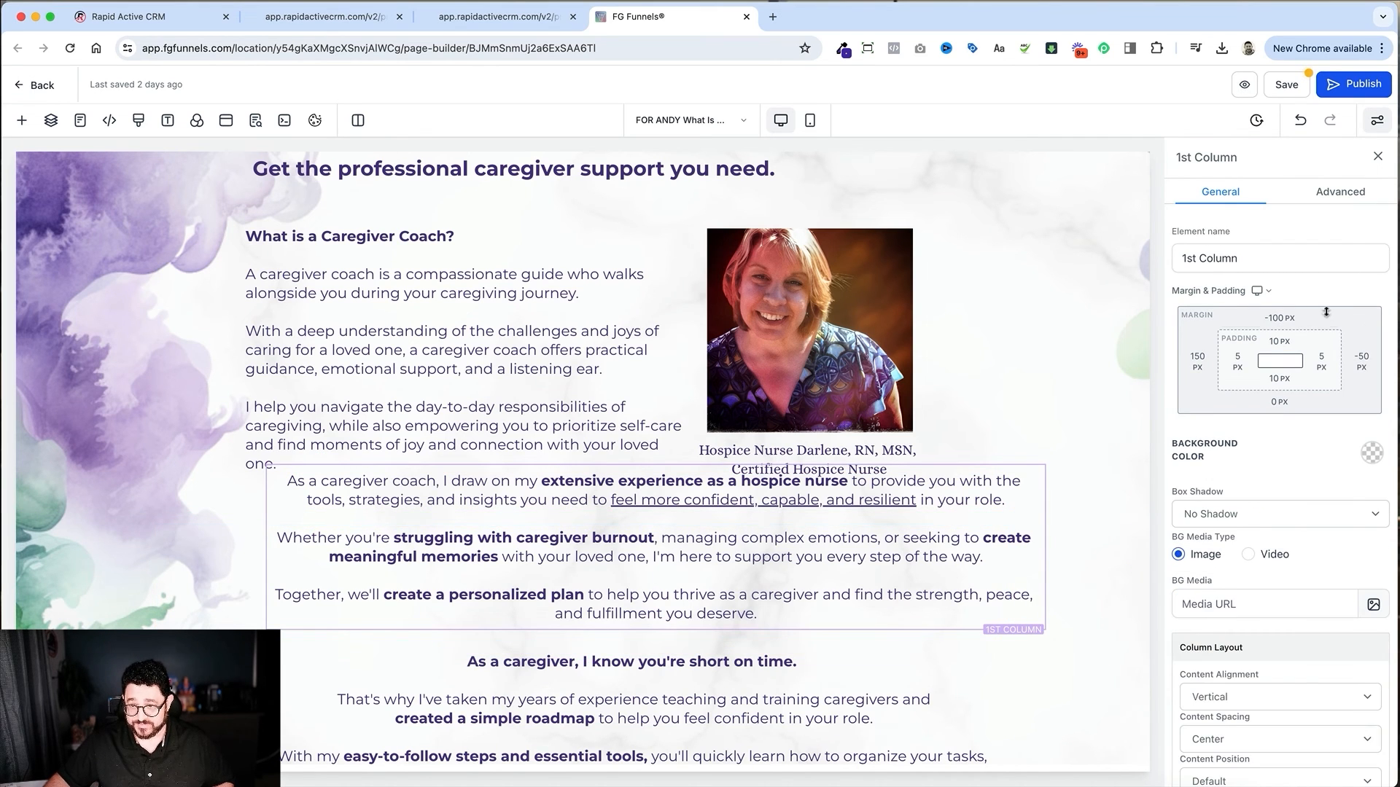
click(1278, 321)
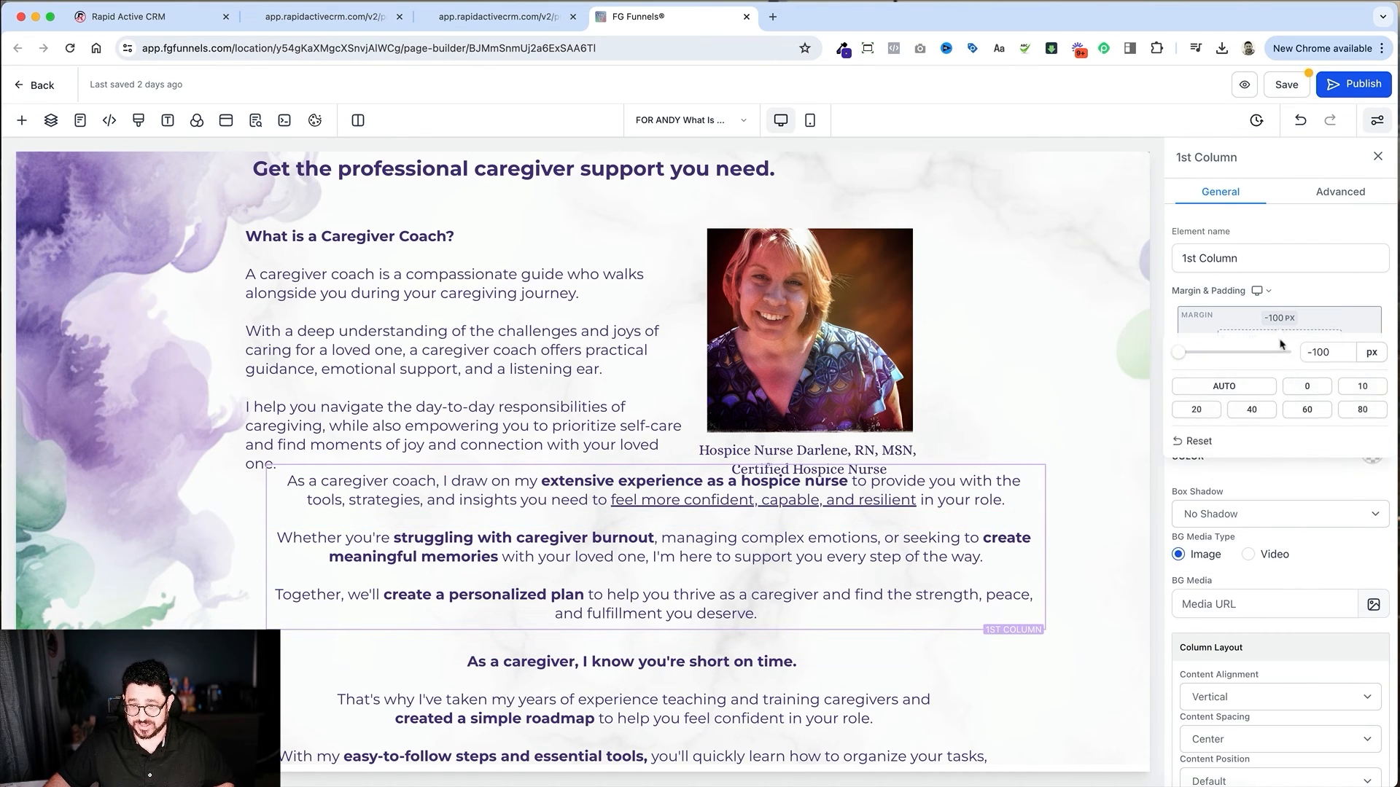
click(1308, 387)
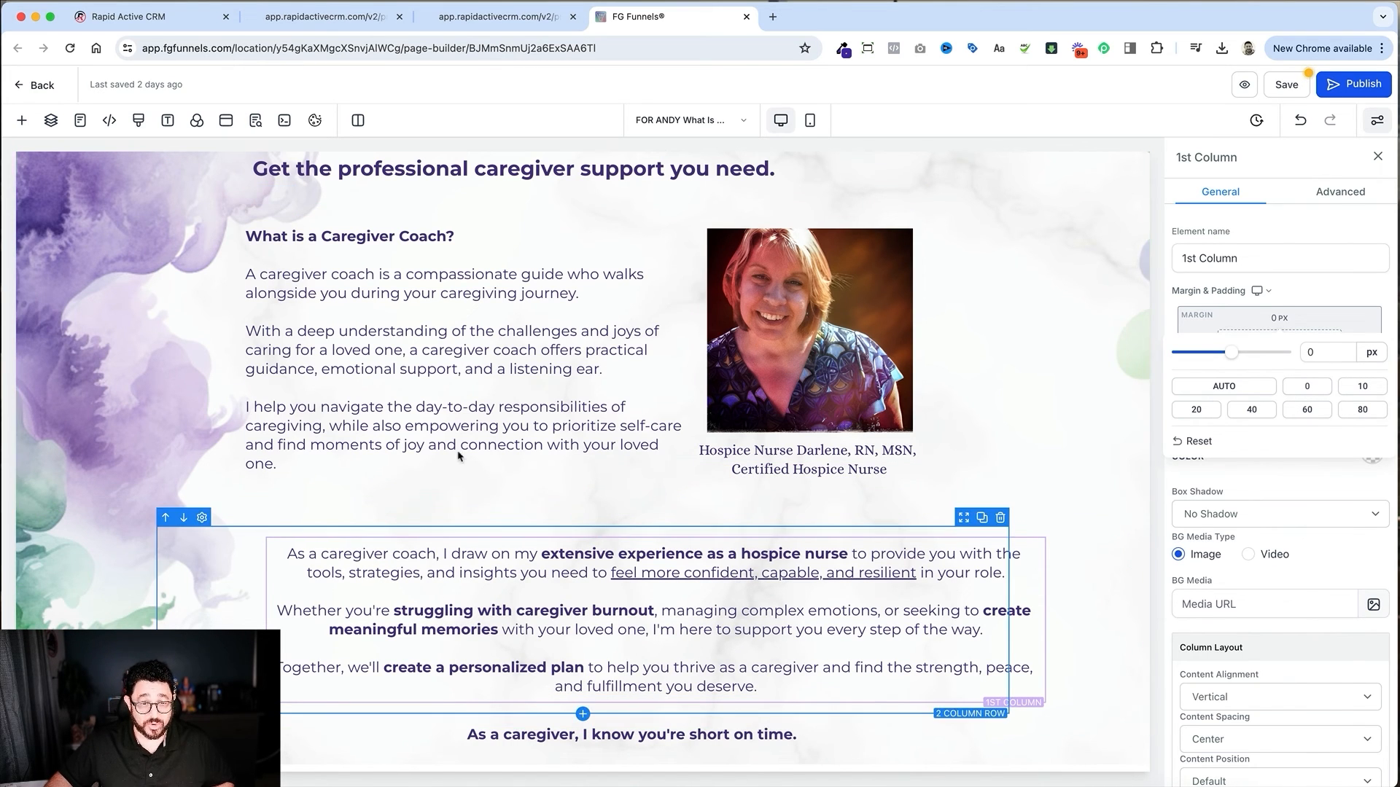
Move the "As a caregiver coach, I draw on my extensive experience" paragraph into a new, narrowed one-column row below the portrait and delete the emptied section
click(583, 496)
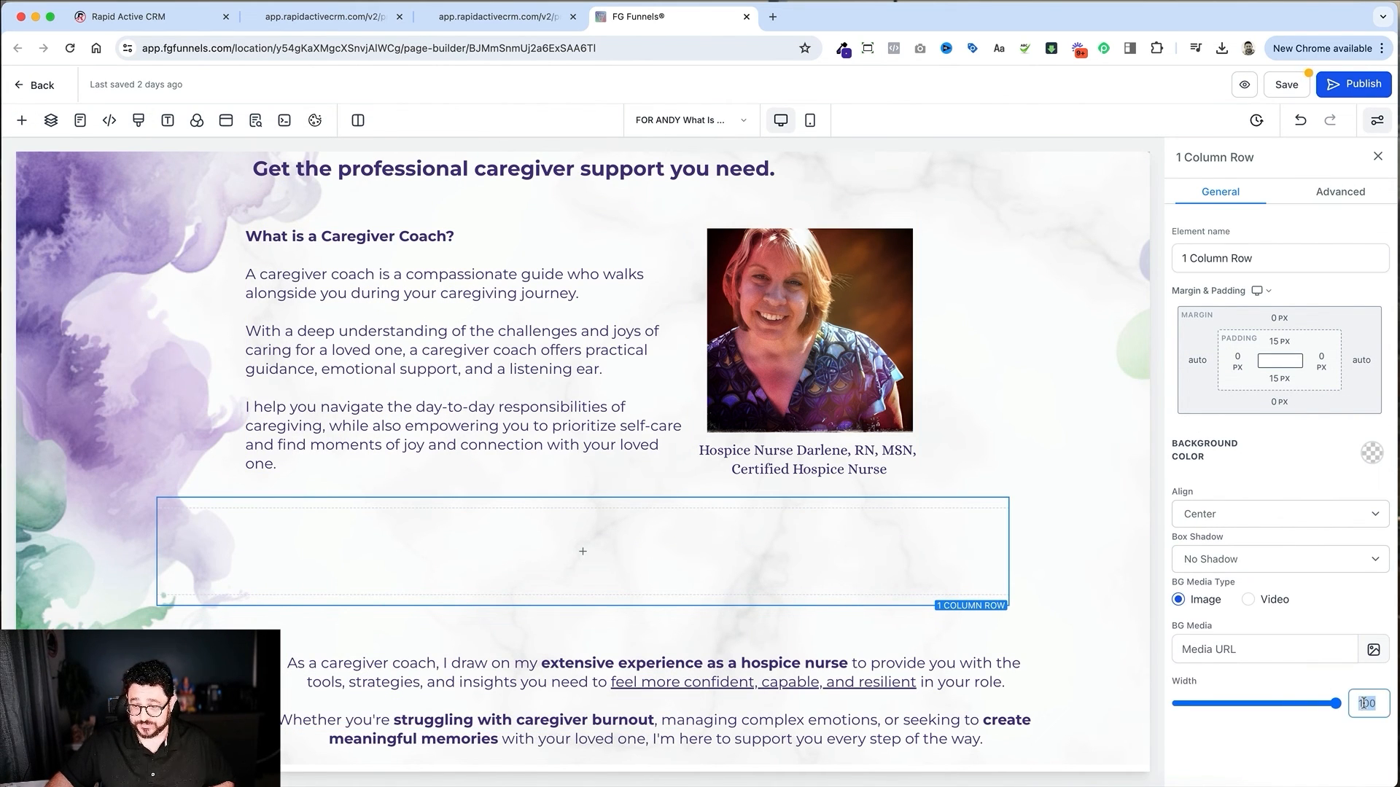
click(885, 663)
scroll(885, 663, down, 2)
scroll(1264, 628, down, 2)
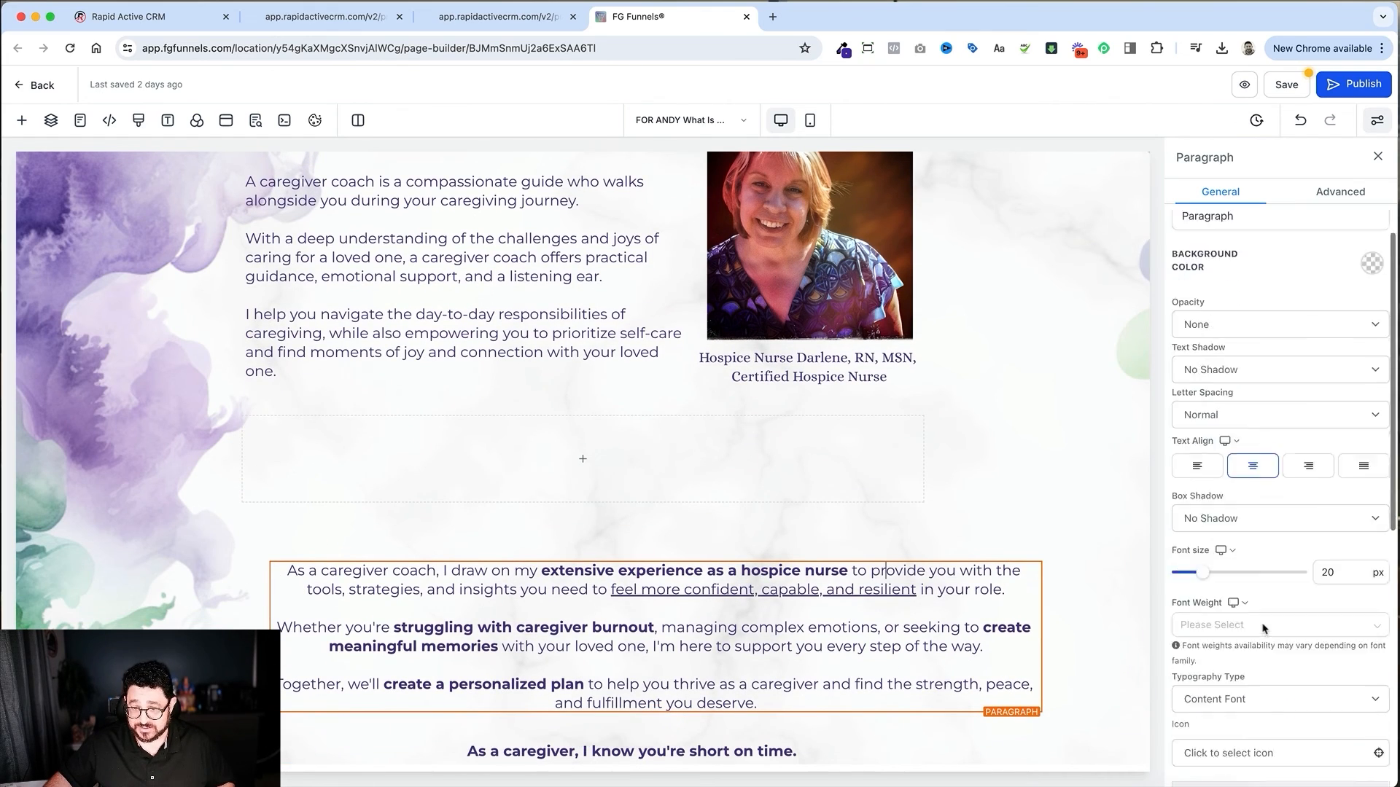
scroll(1263, 629, down, 5)
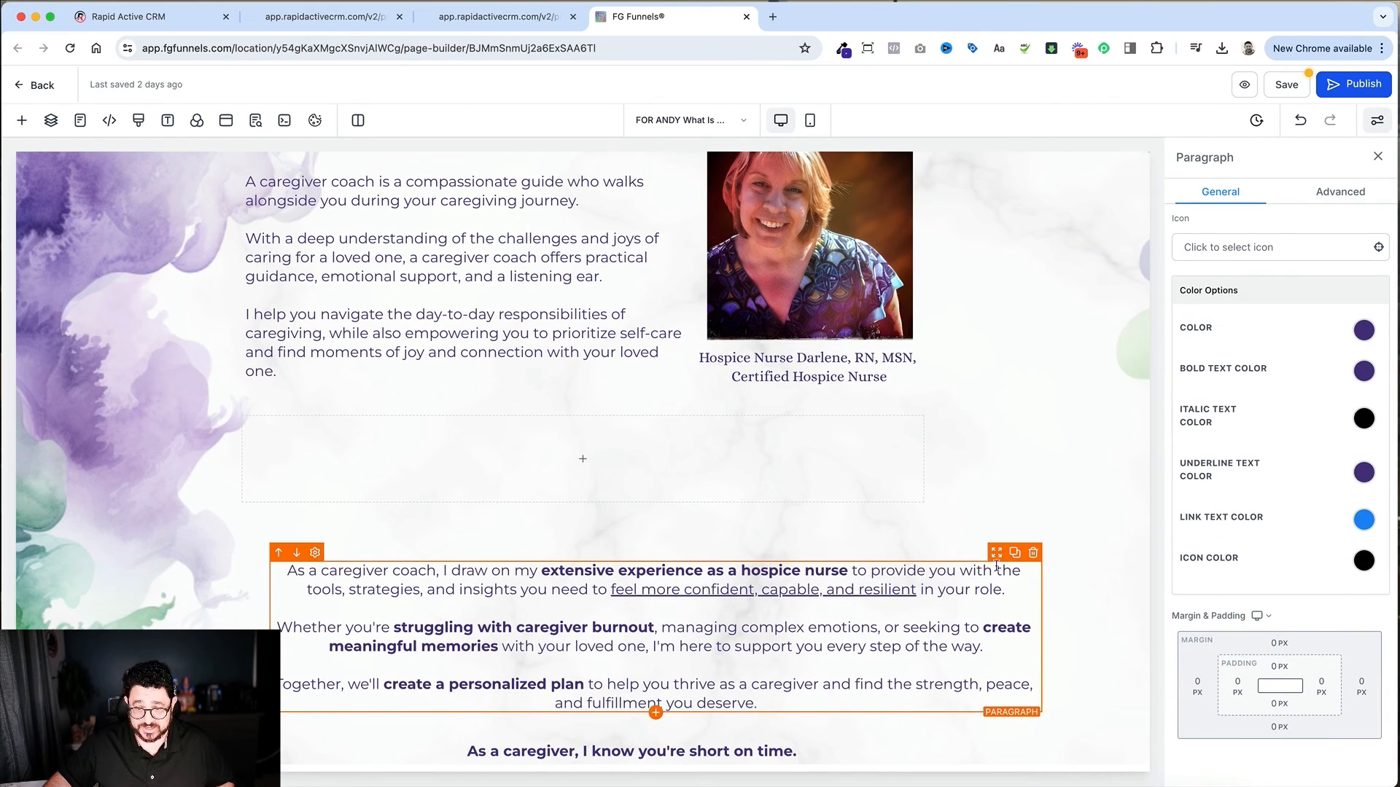
mouse_move(996, 554)
mouse_down()
mouse_move(992, 503)
mouse_move(990, 560)
mouse_up()
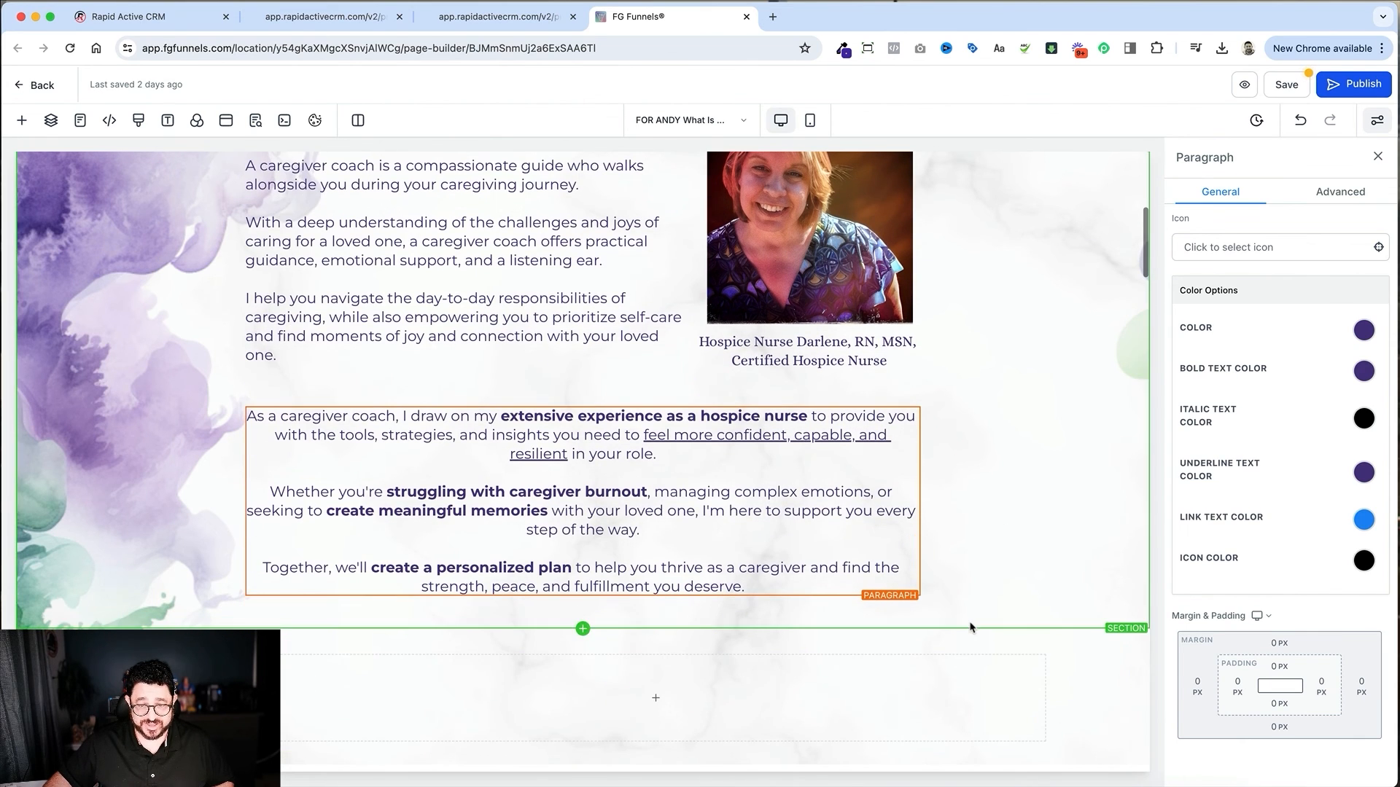
click(1139, 677)
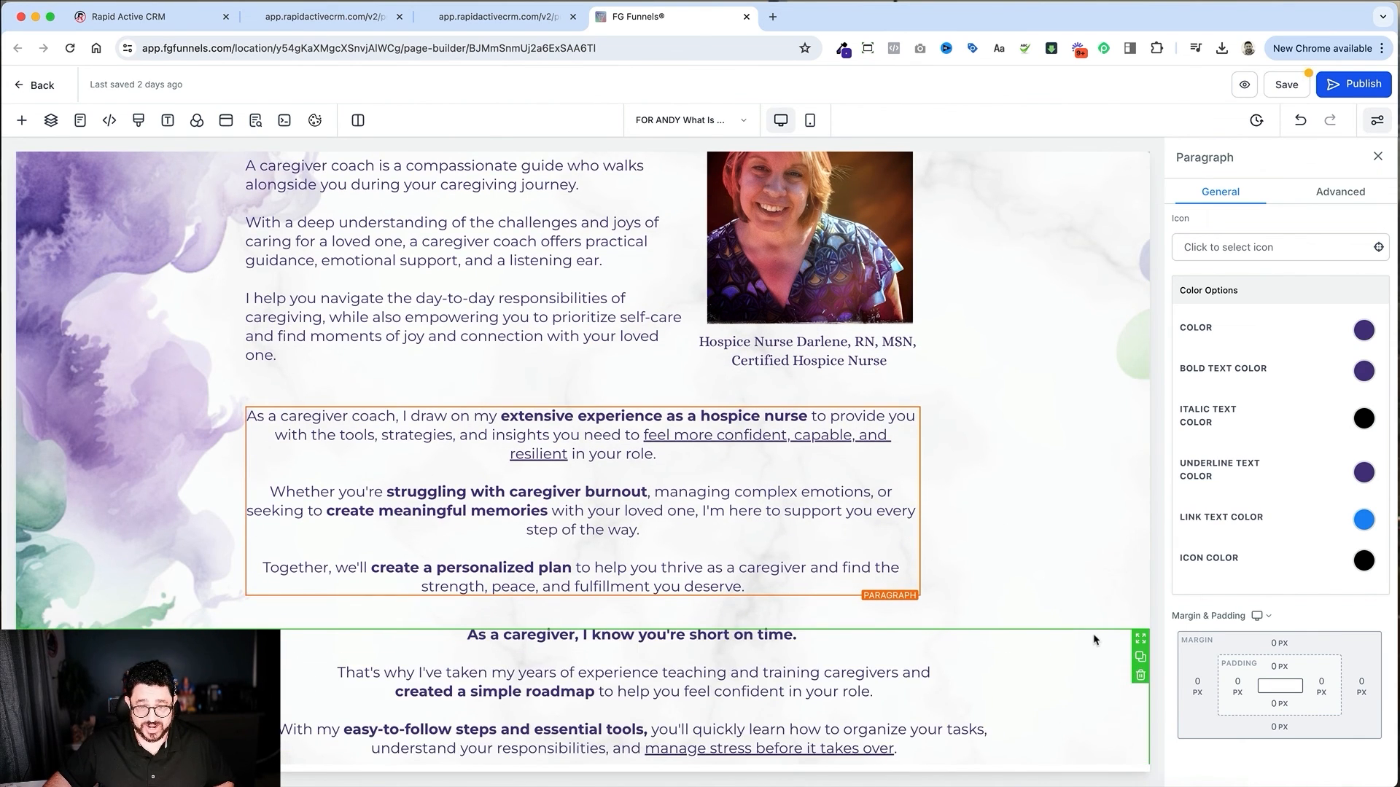
Set the right and left margins of the "As a caregiver, I know you're short on time." paragraph to 0 px
scroll(570, 661, down, 2)
scroll(569, 660, down, 6)
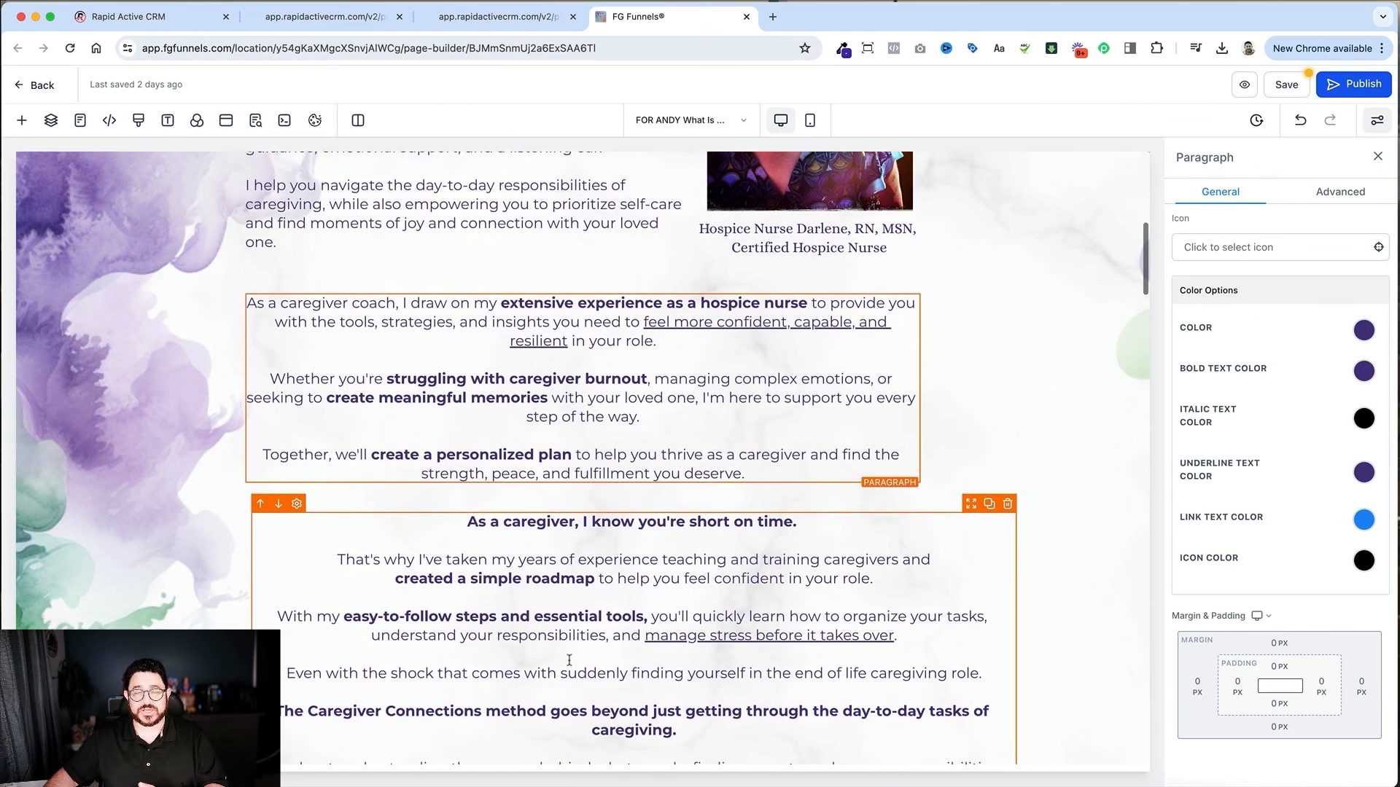
scroll(573, 660, up, 1)
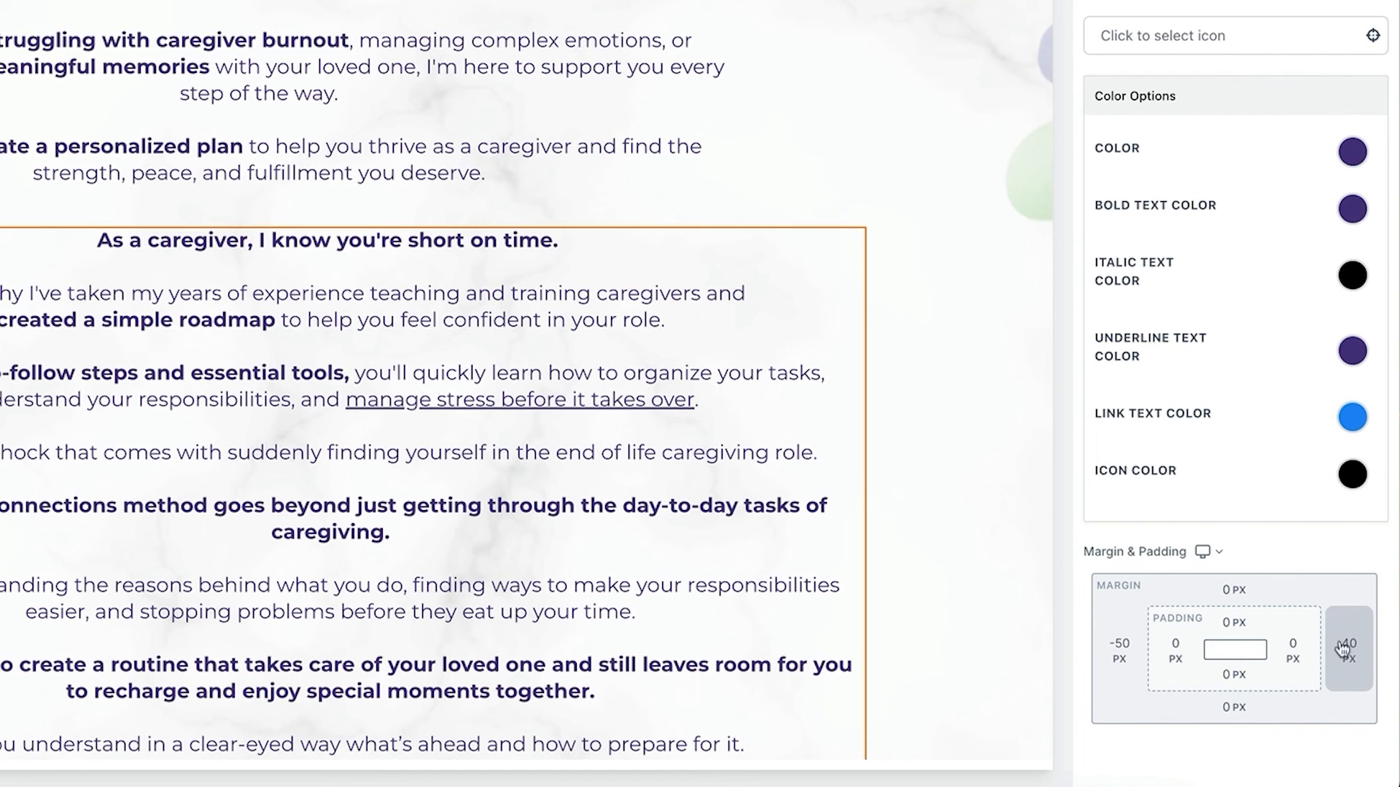
click(1344, 646)
click(1242, 527)
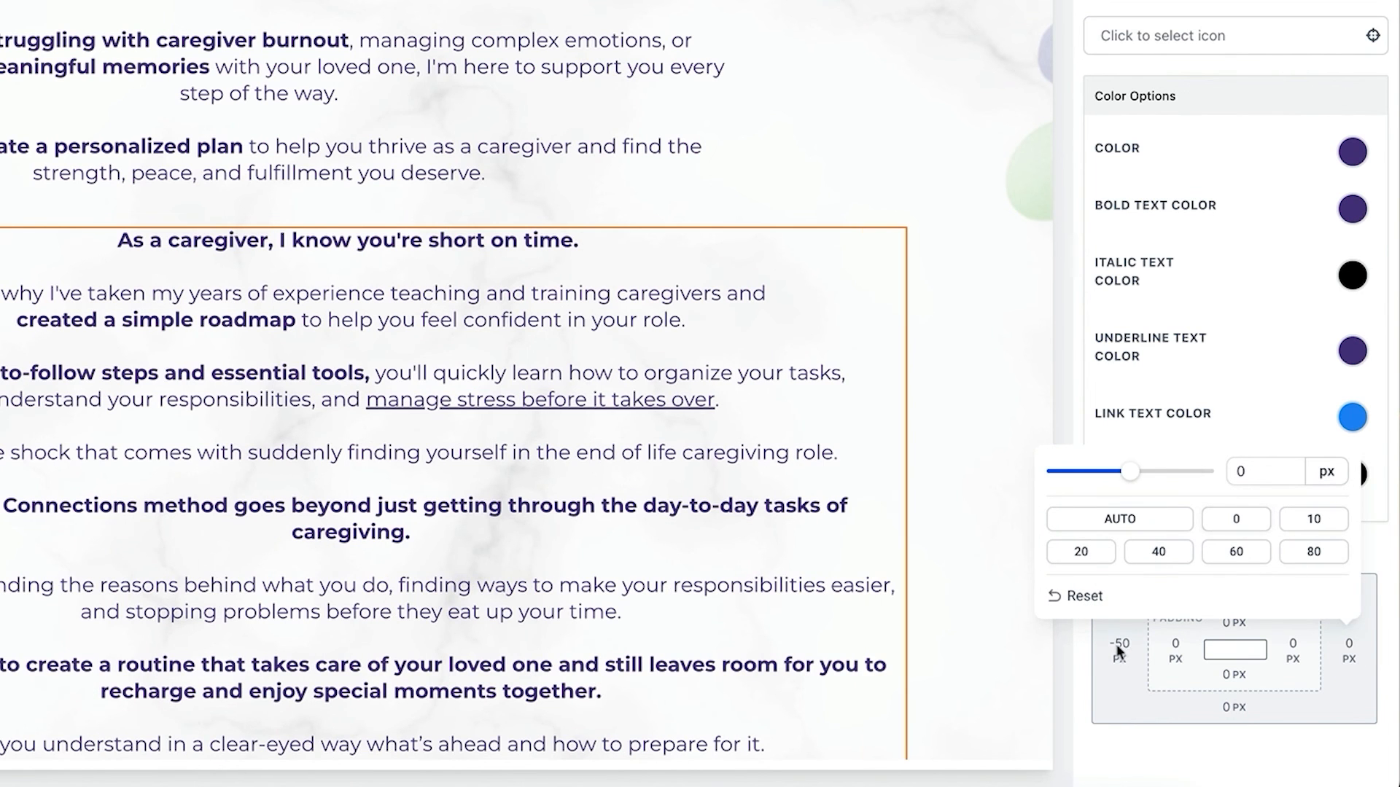
click(1123, 645)
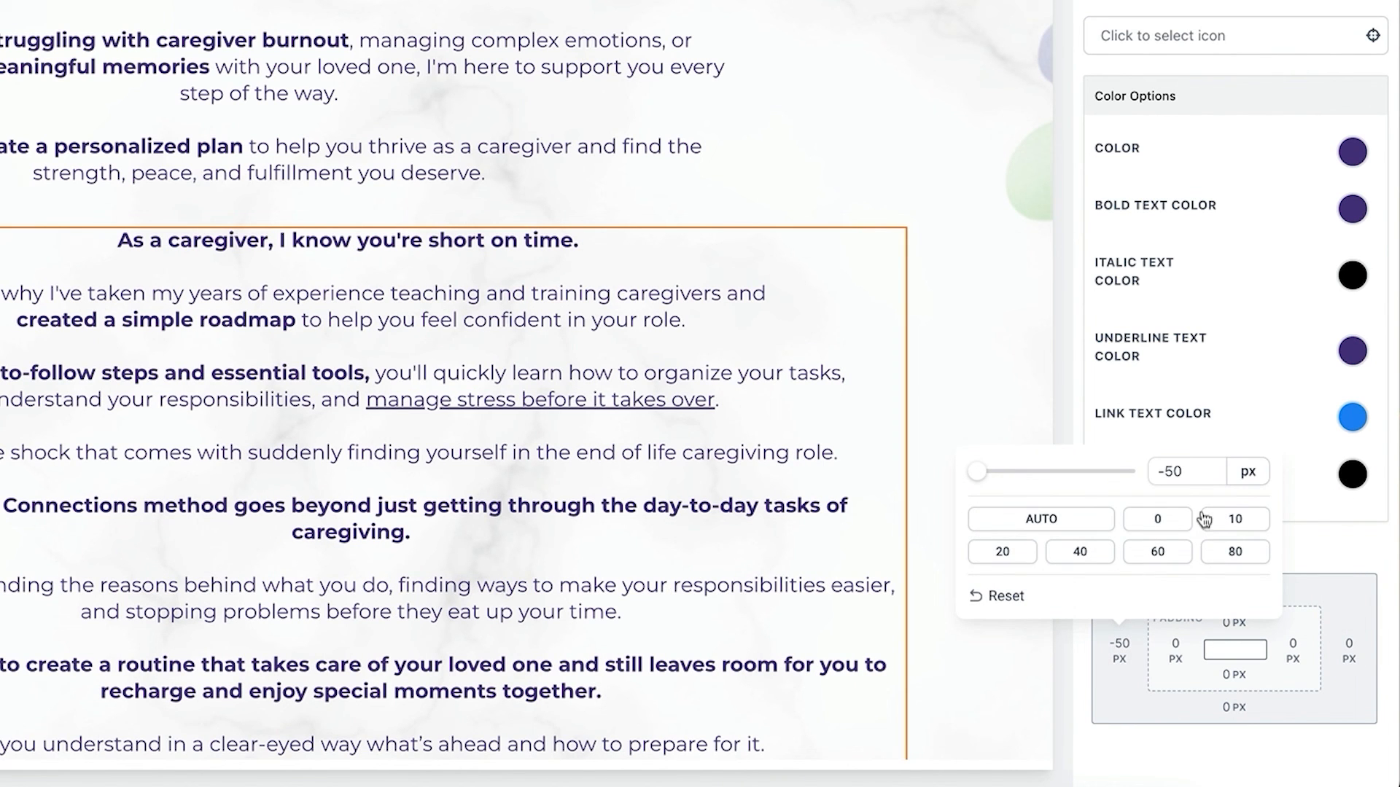
click(1164, 519)
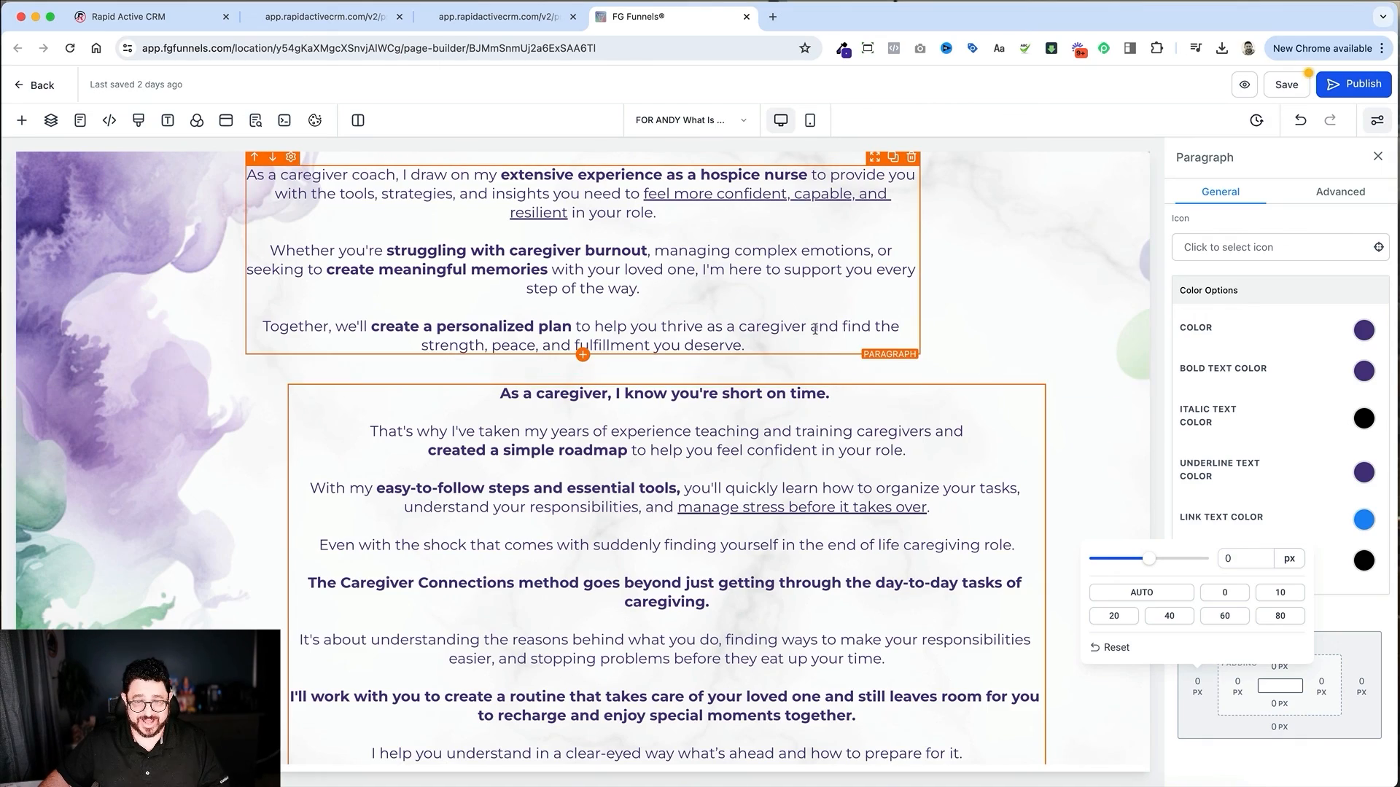
Move the "As a caregiver, I know you're short on time." paragraph directly beneath the caregiver coach paragraph and set its top padding to 40 px
drag(999, 375, 798, 342)
click(795, 402)
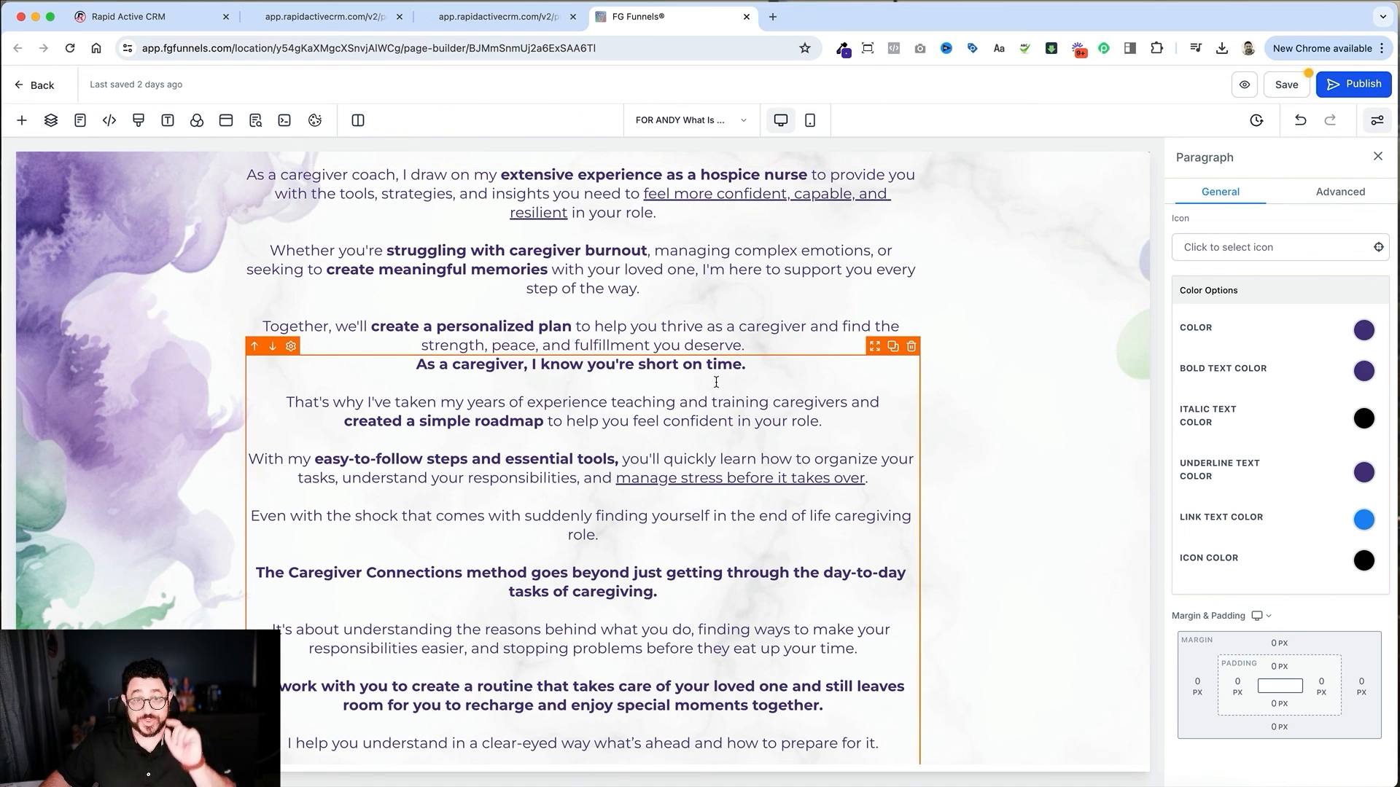
click(1279, 667)
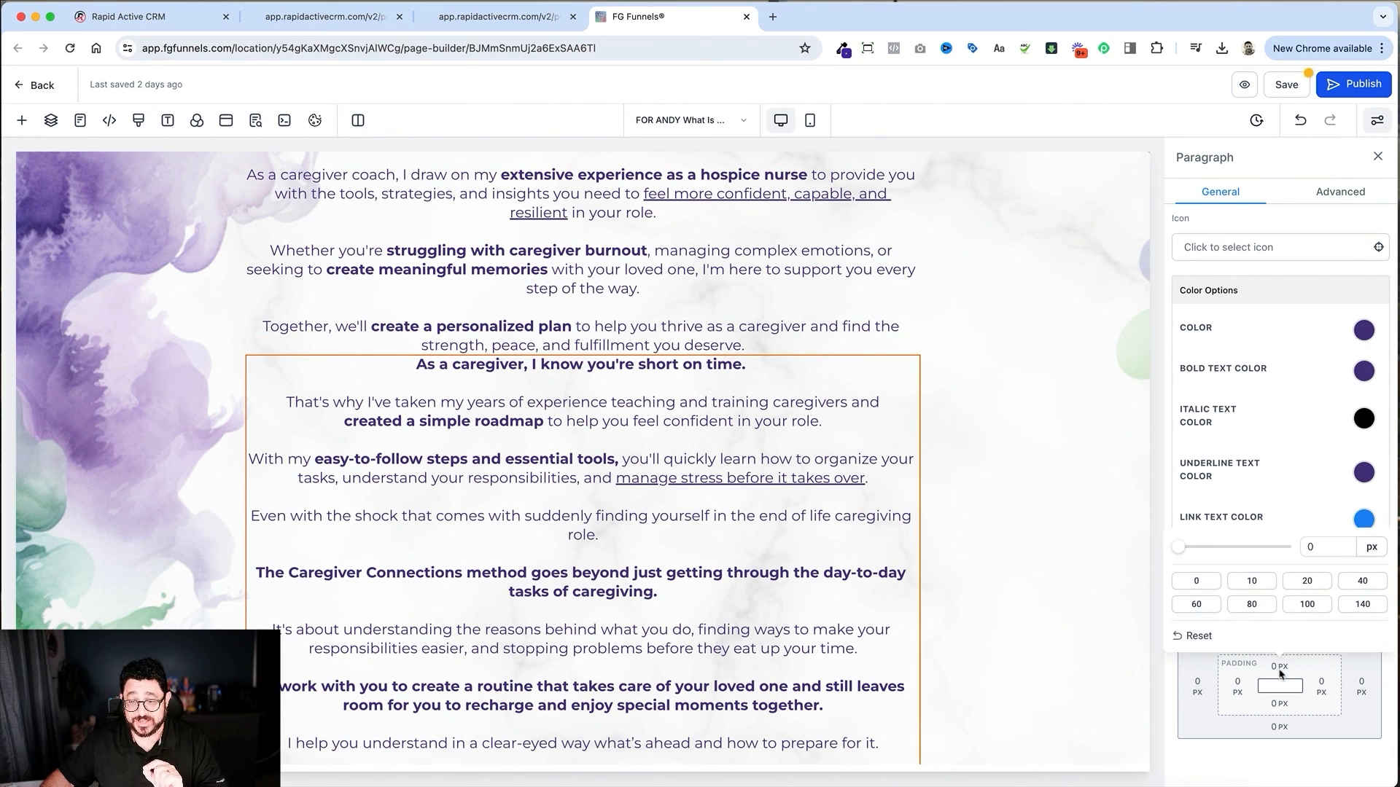
click(1363, 582)
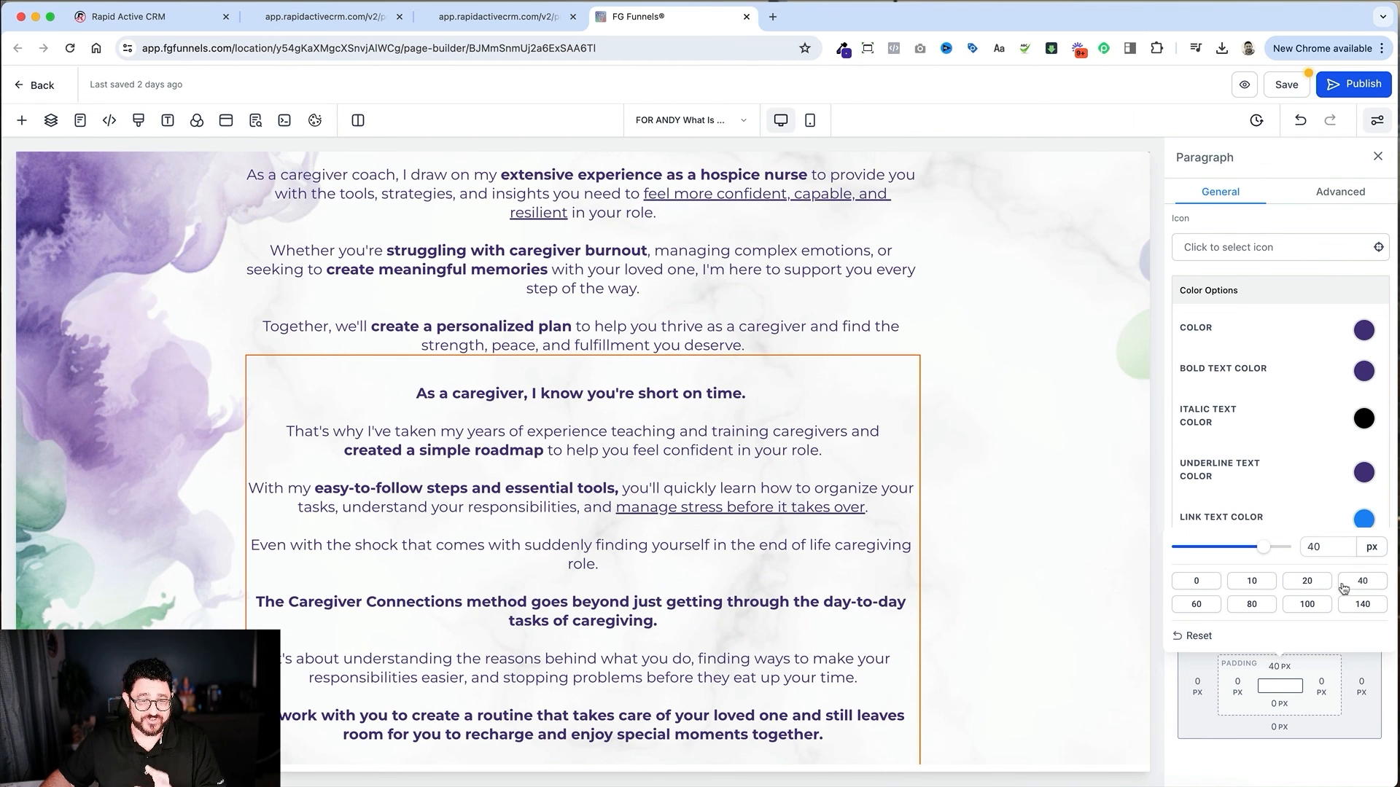
click(1097, 583)
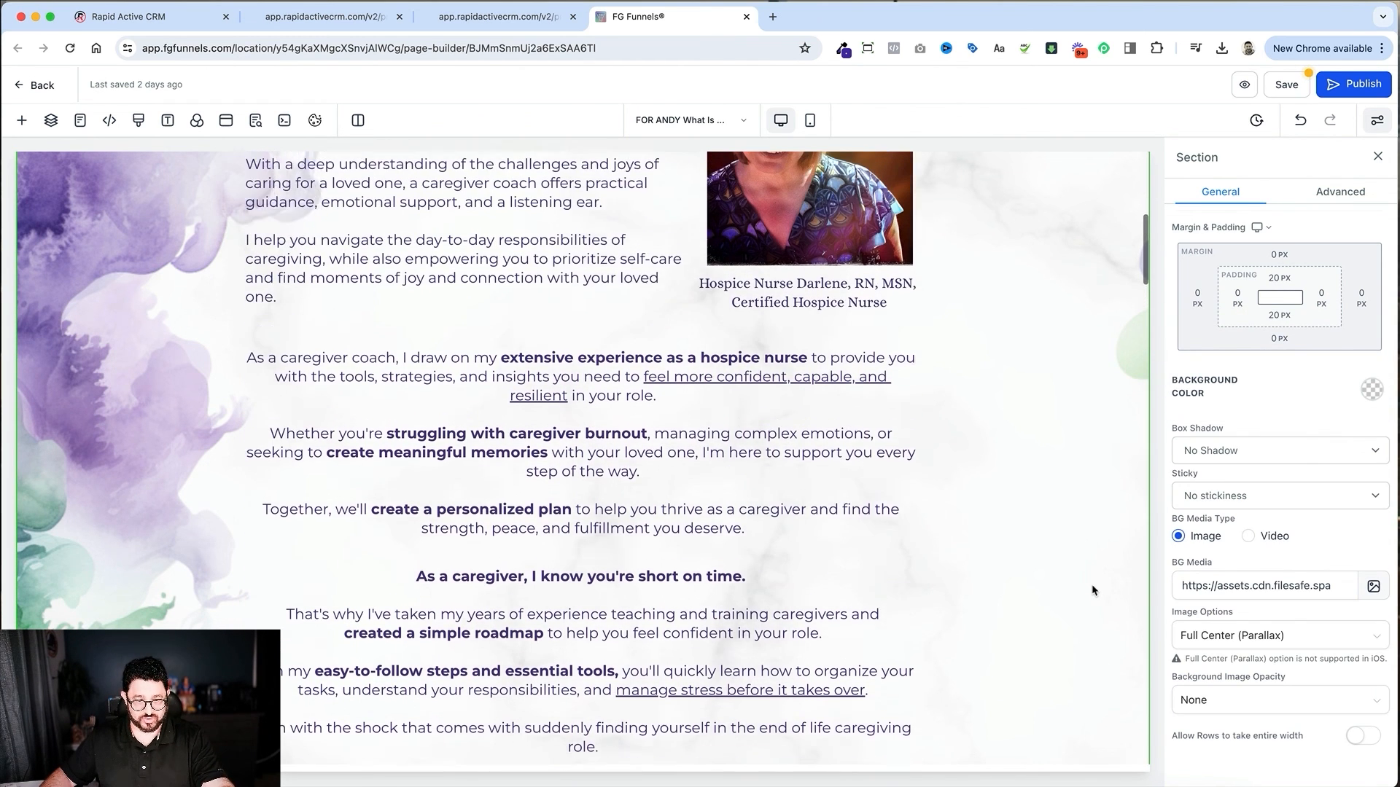
Center-align the "Feeling alone in your caregiving journey?" sub headline text
scroll(1093, 589, up, 7)
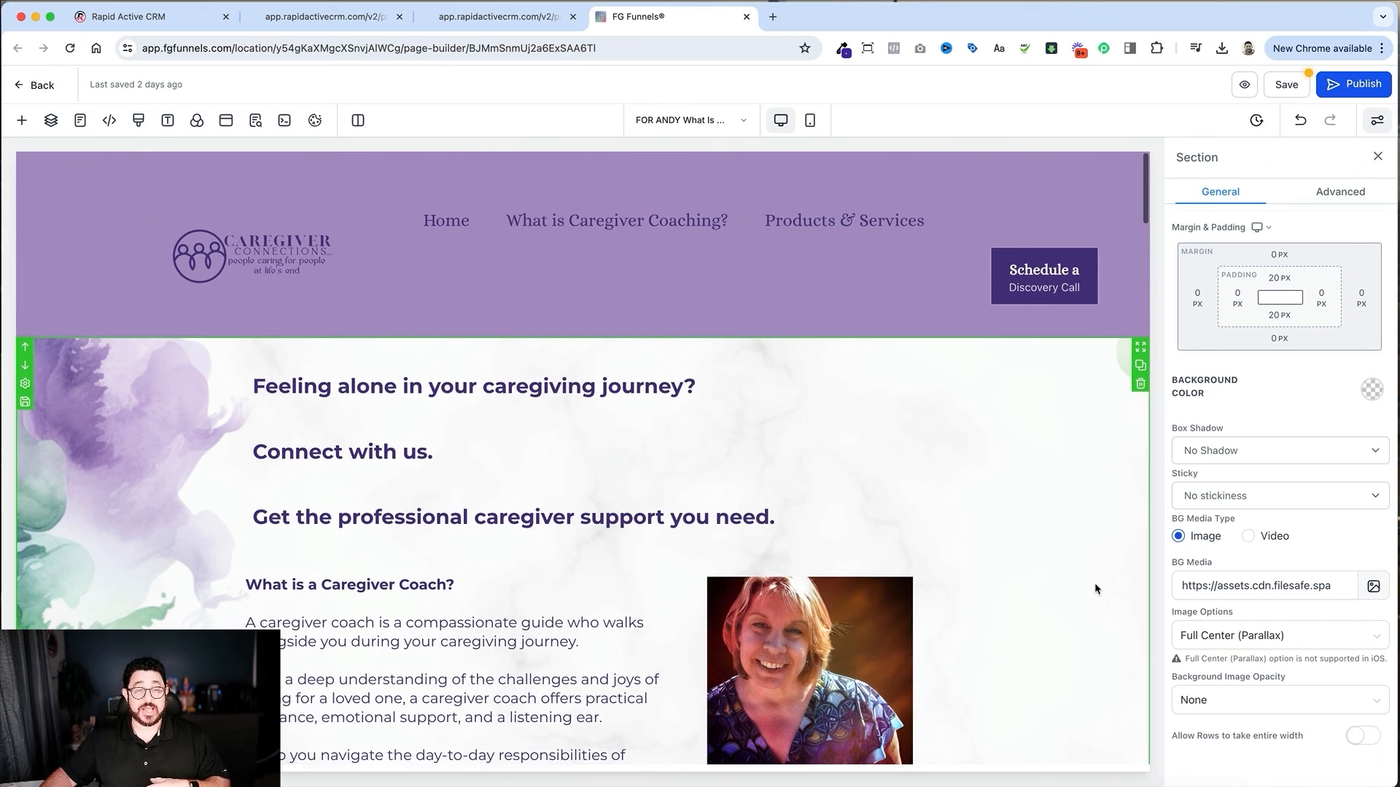
scroll(1095, 589, down, 5)
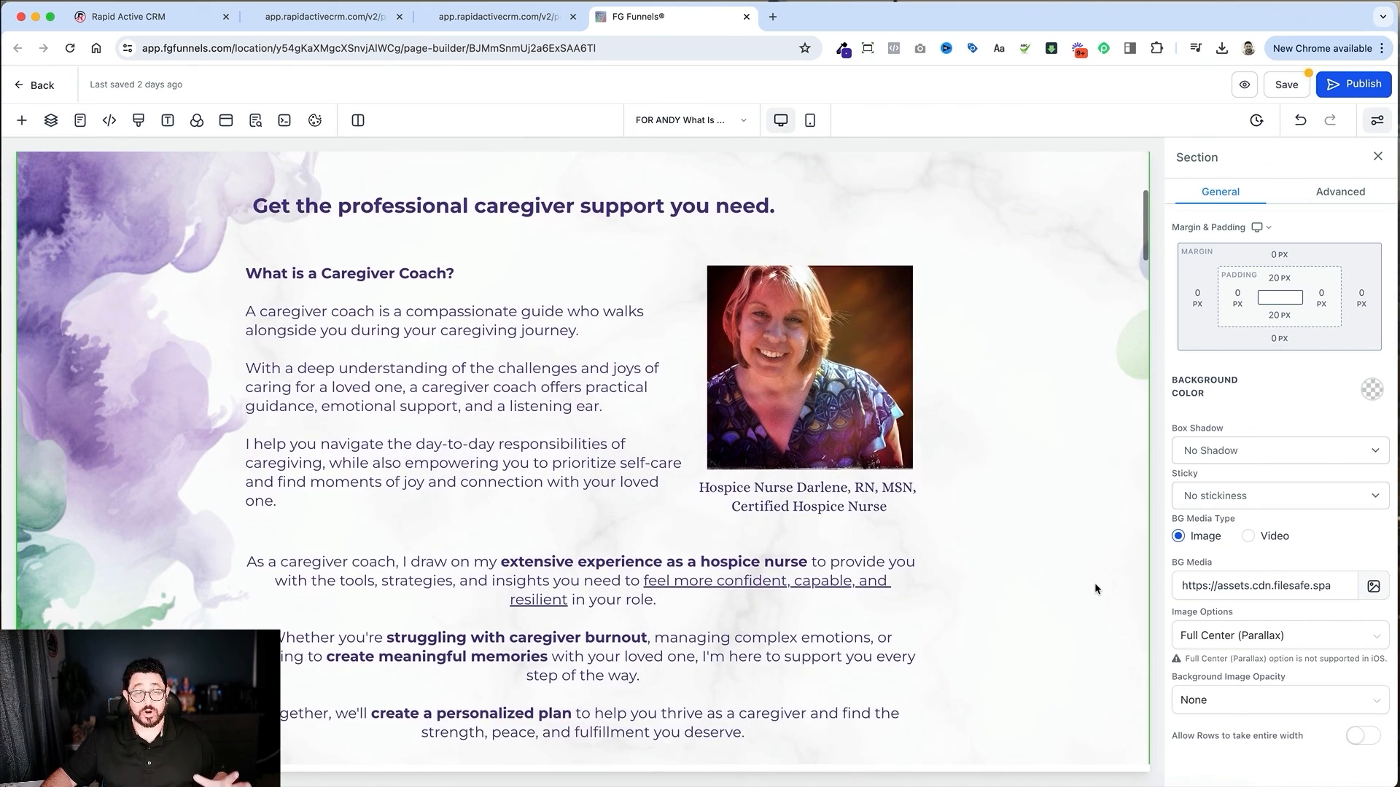
scroll(1095, 589, up, 3)
click(575, 351)
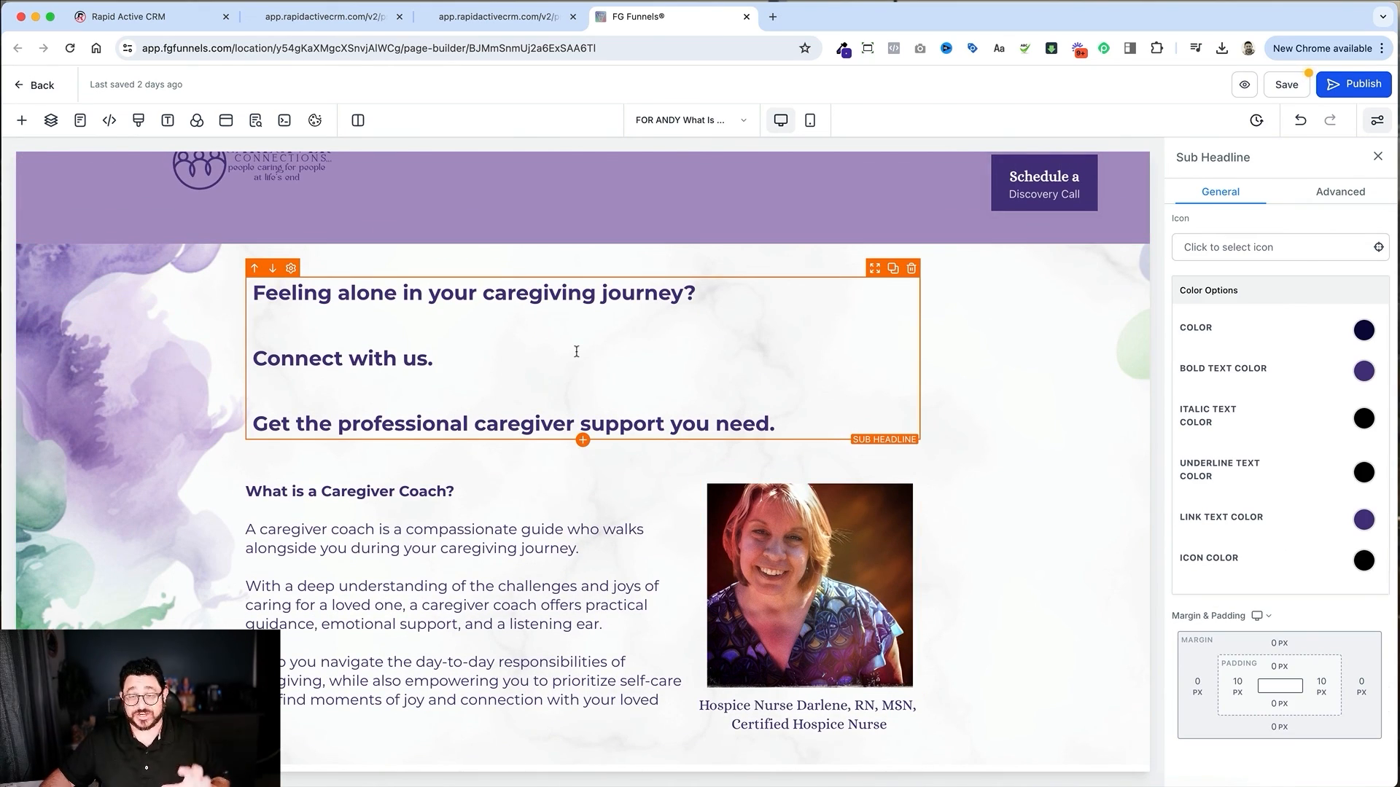
scroll(1268, 466, up, 3)
scroll(1268, 466, up, 5)
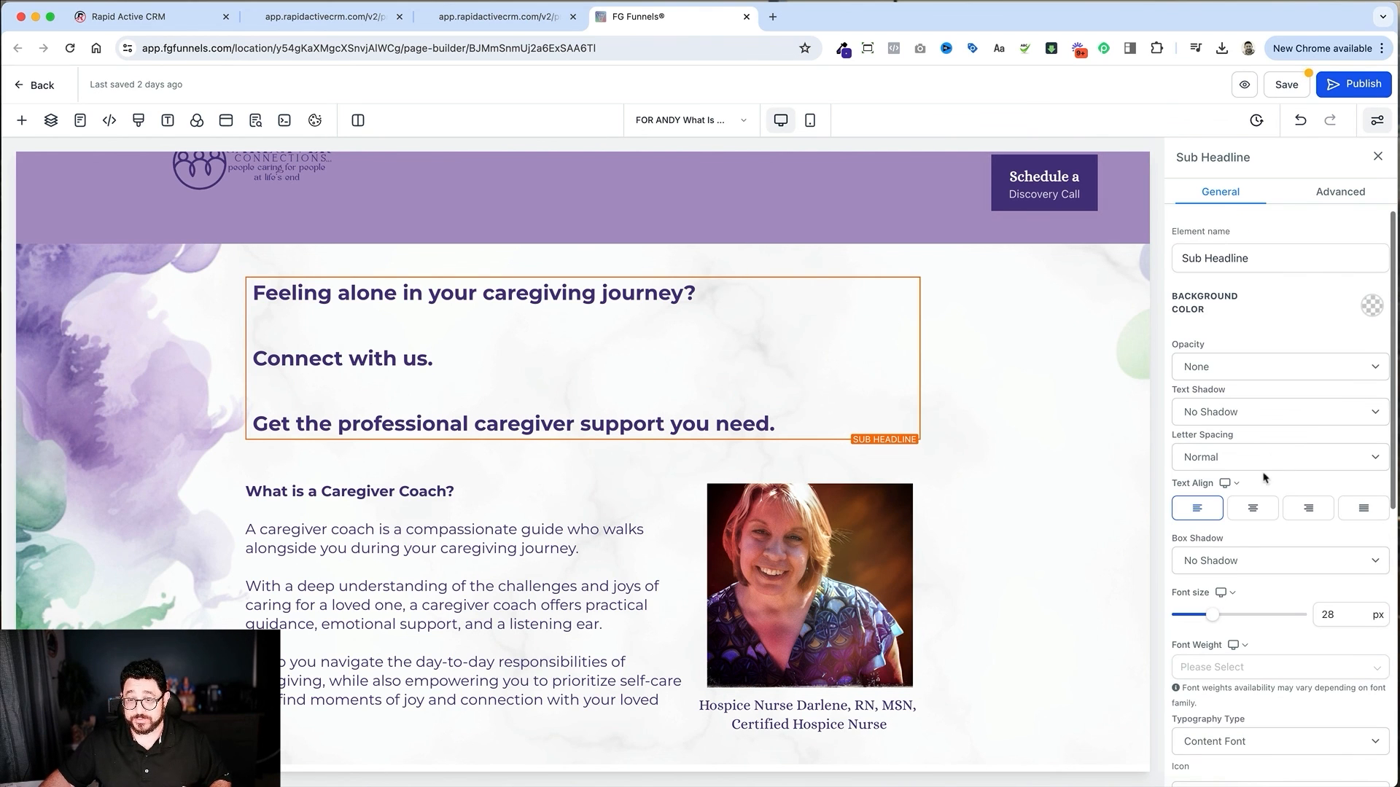
click(1280, 503)
click(1025, 532)
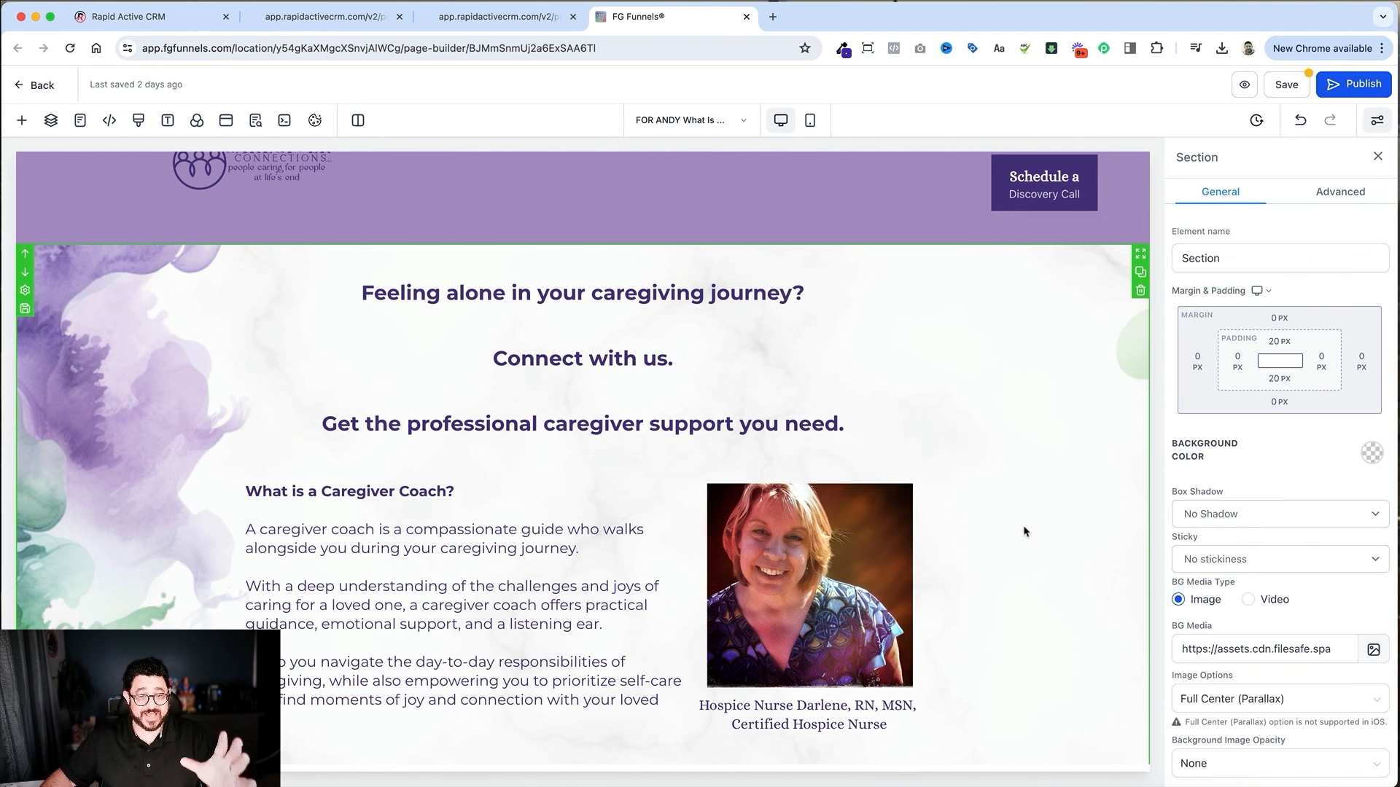
Set the line height of the "Feeling alone in your caregiving journey?" sub headline to 1.3
click(684, 323)
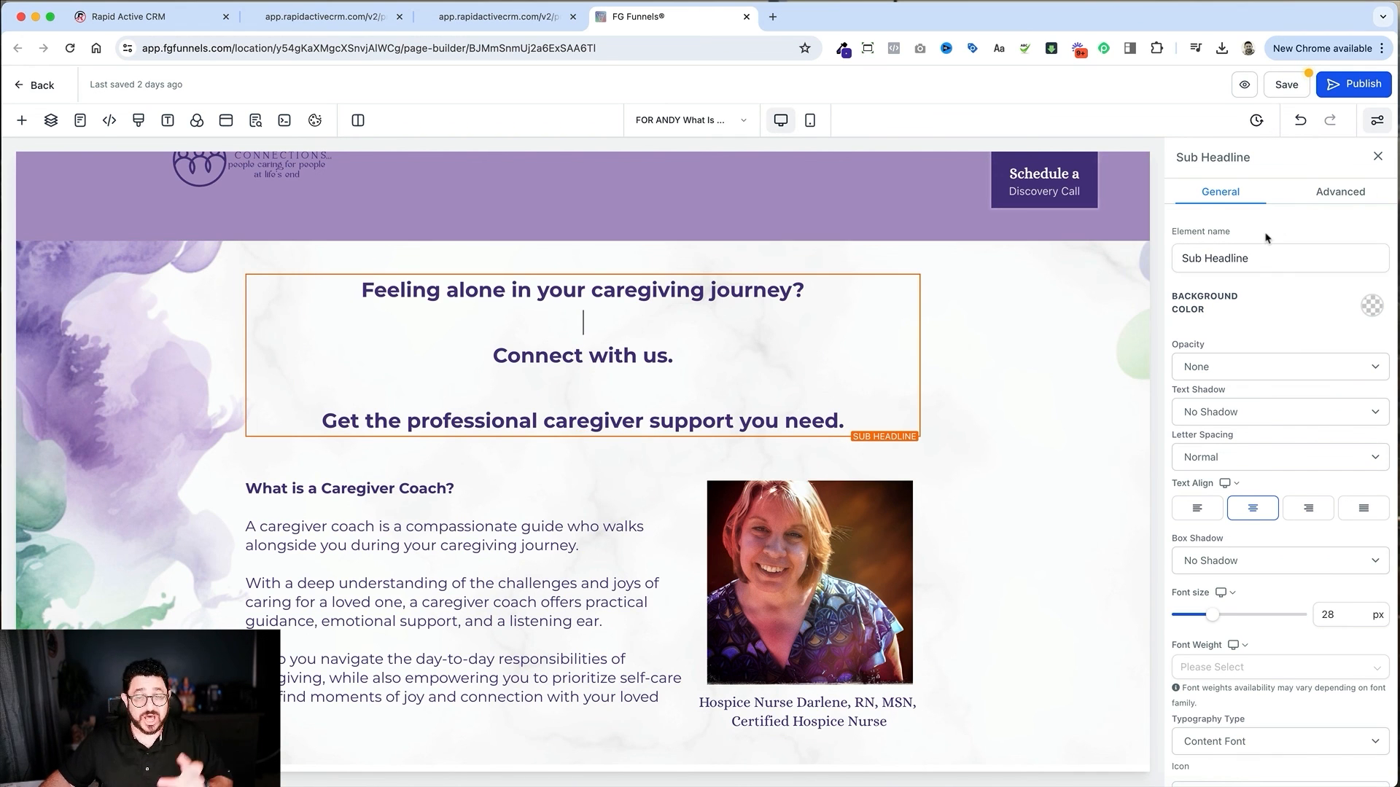
click(1320, 193)
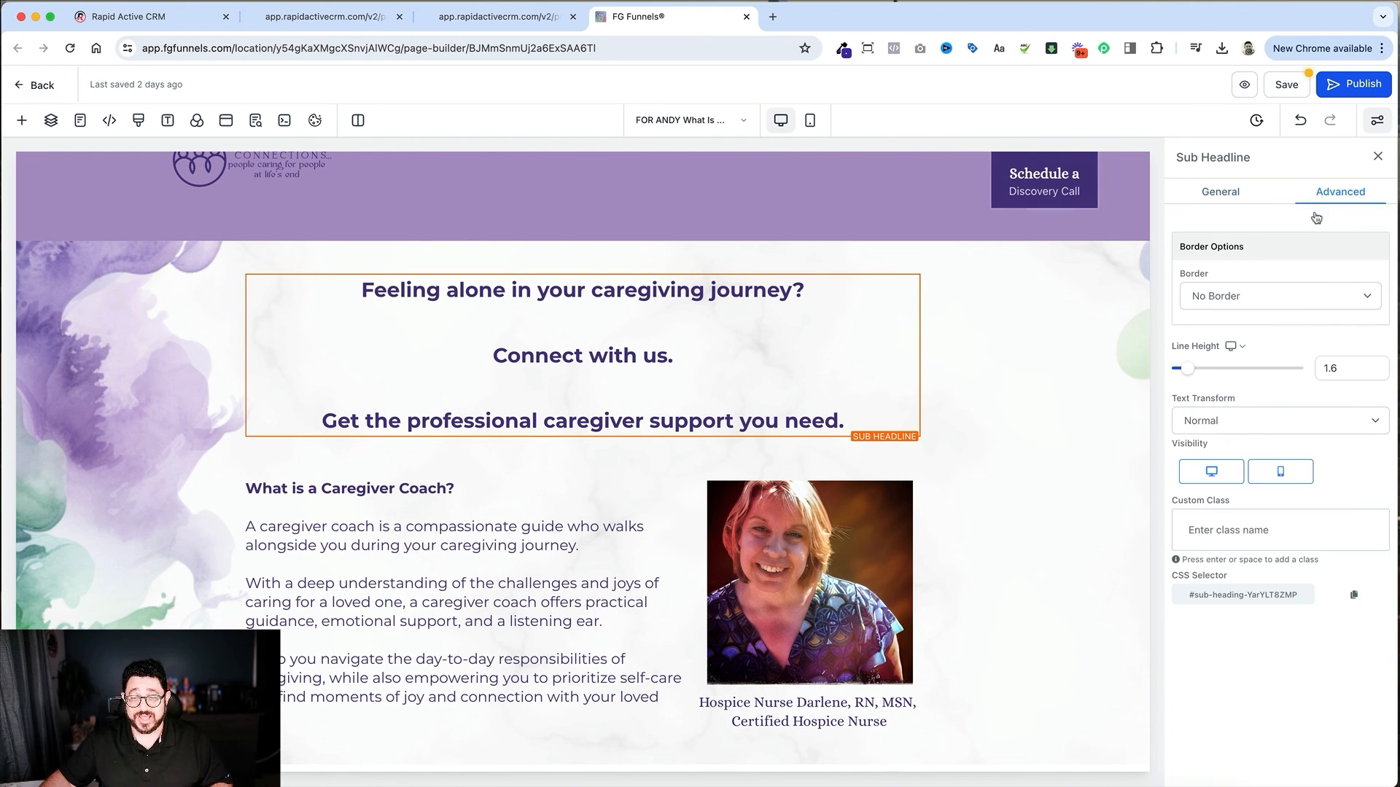
click(1329, 365)
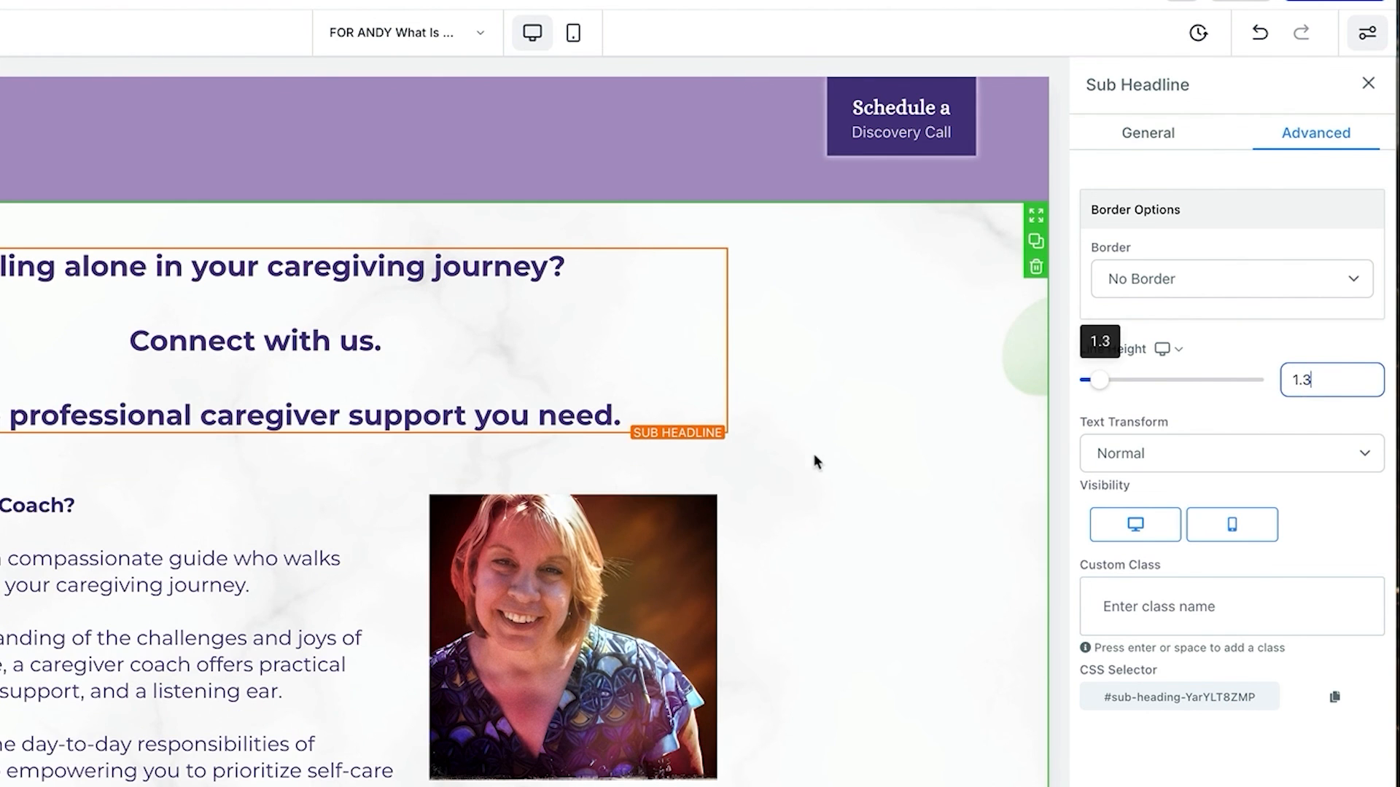
click(855, 440)
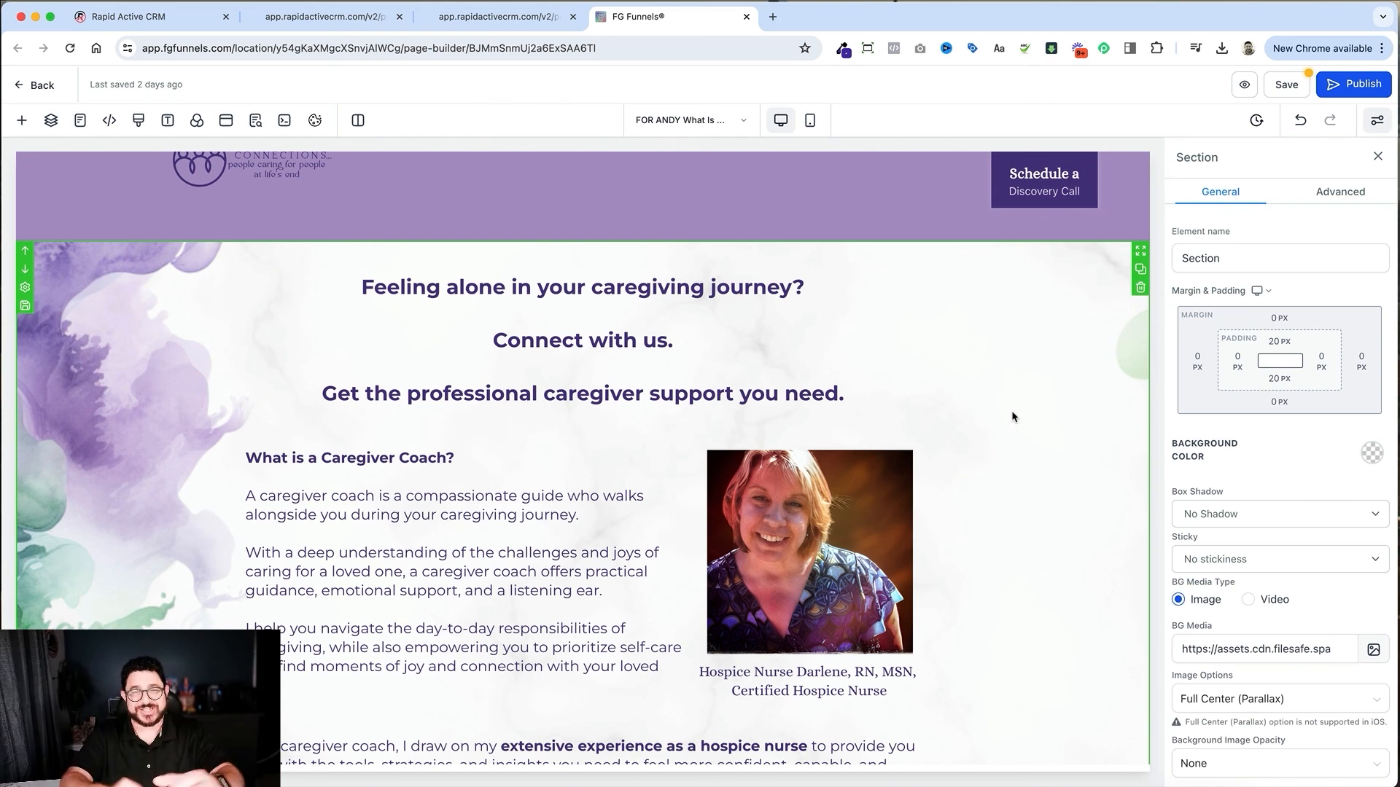